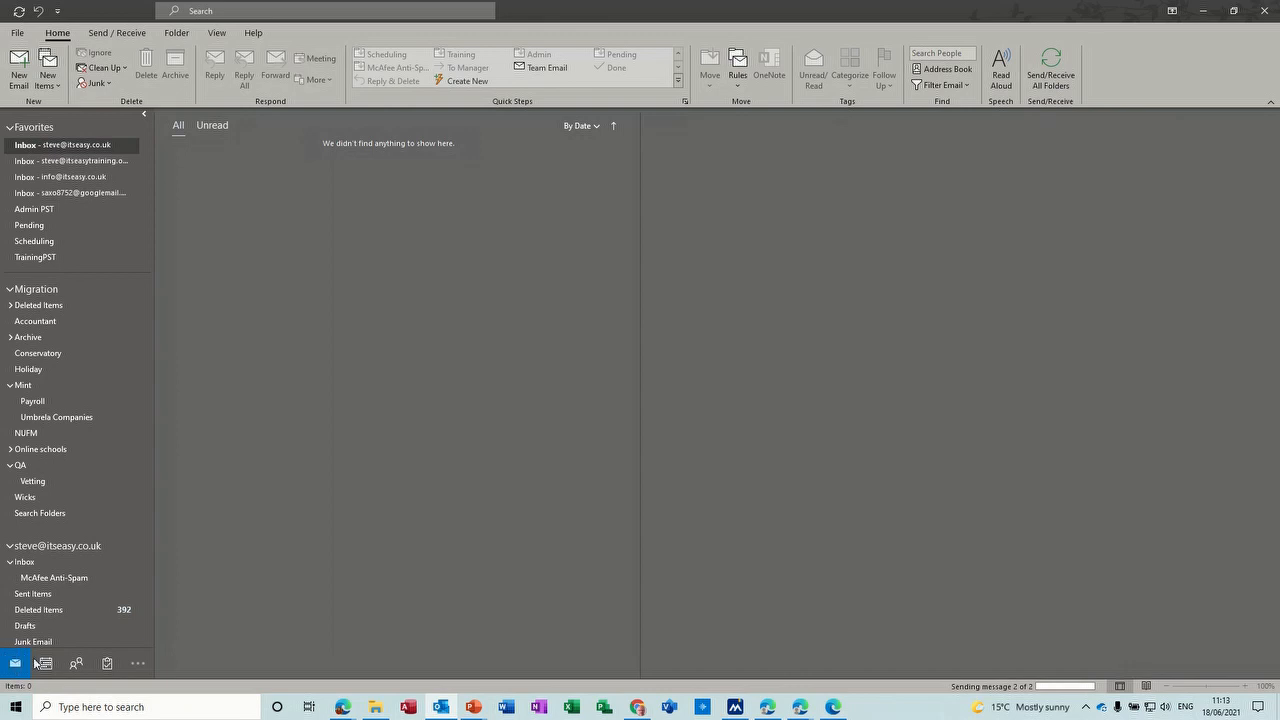
Step: Open the calendar and view it by day, work week, month and schedule, ending in the work week view
{"action": "mouse_move", "coordinate": [44, 670]}
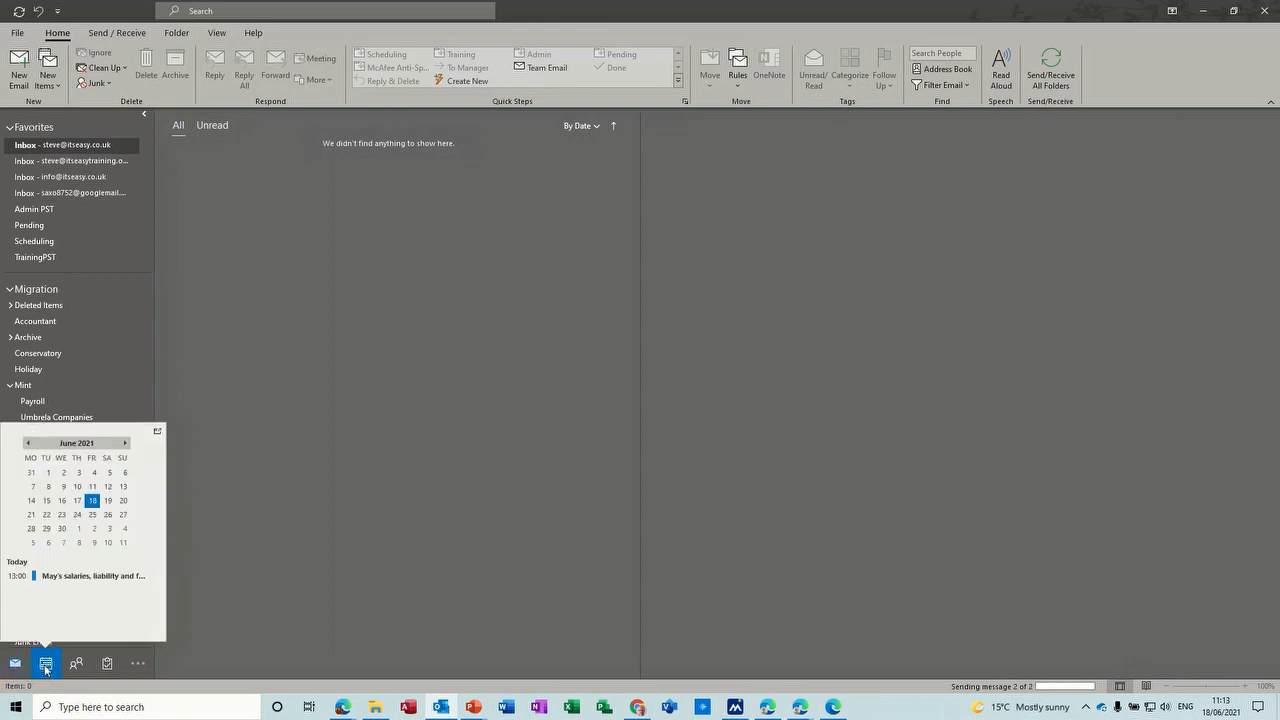
{"action": "left_click", "coordinate": [44, 666]}
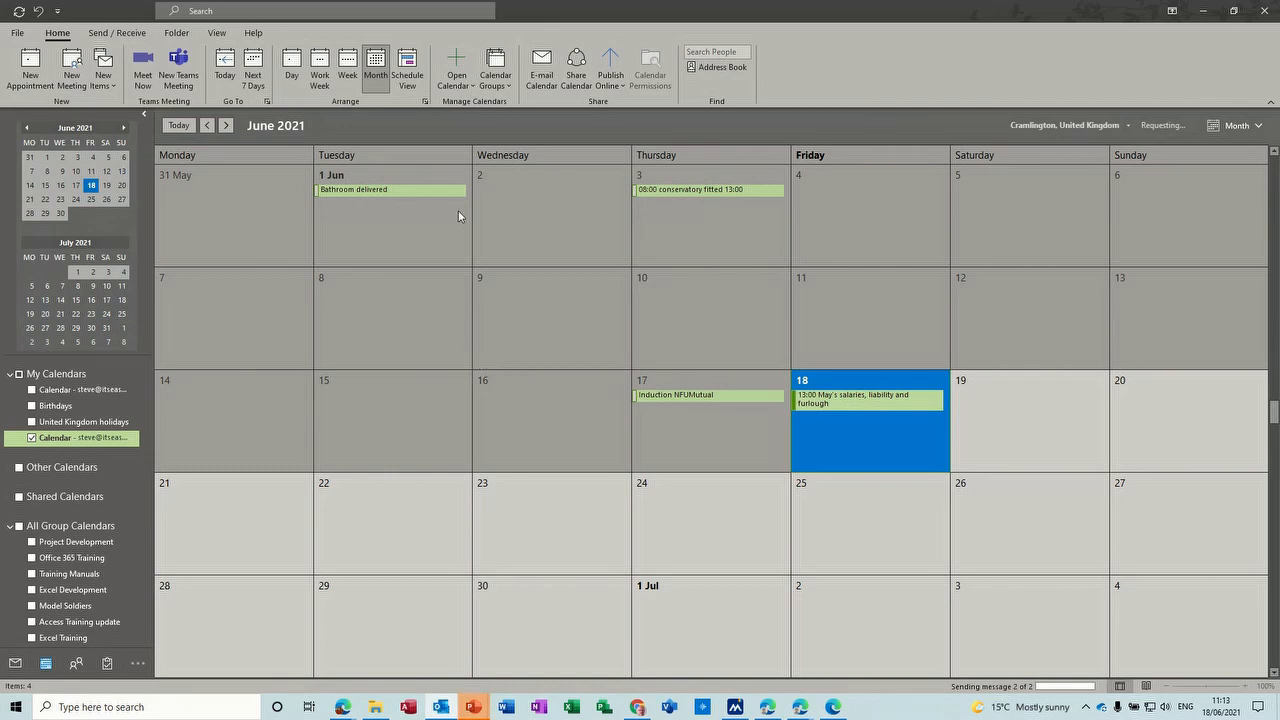
{"action": "left_click", "coordinate": [291, 68]}
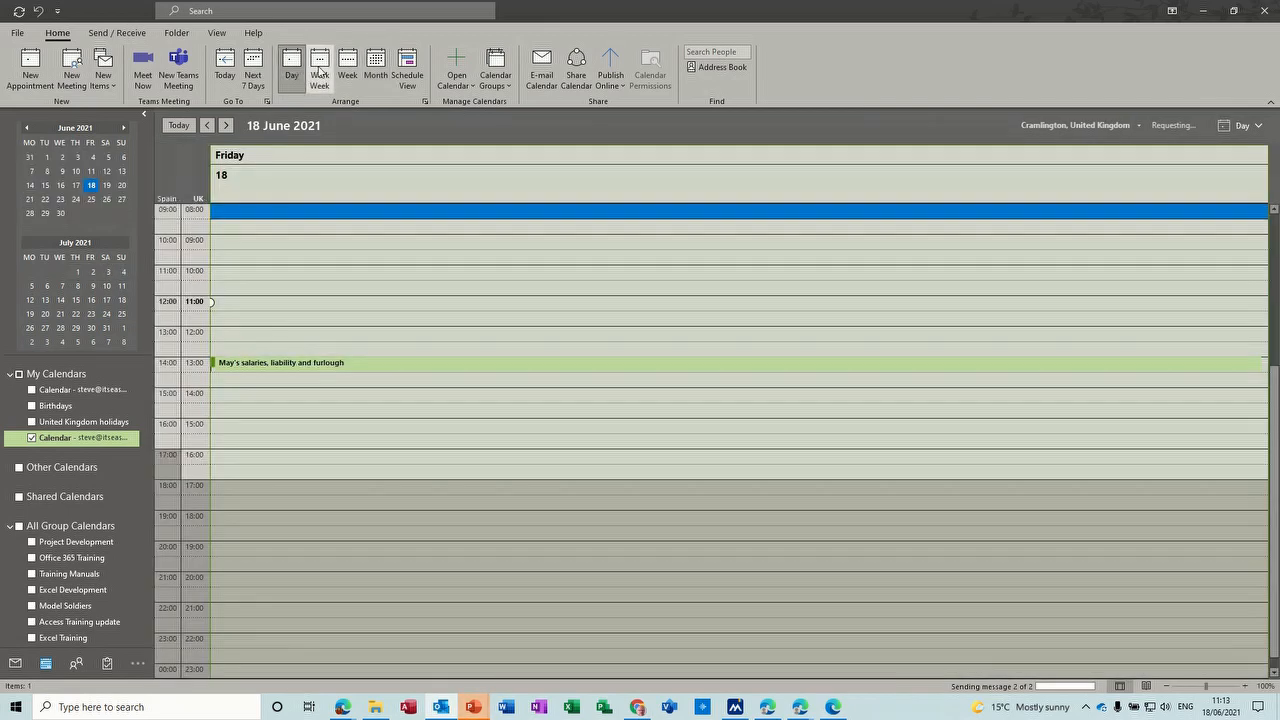
{"action": "left_click", "coordinate": [319, 70]}
{"action": "left_click", "coordinate": [347, 68]}
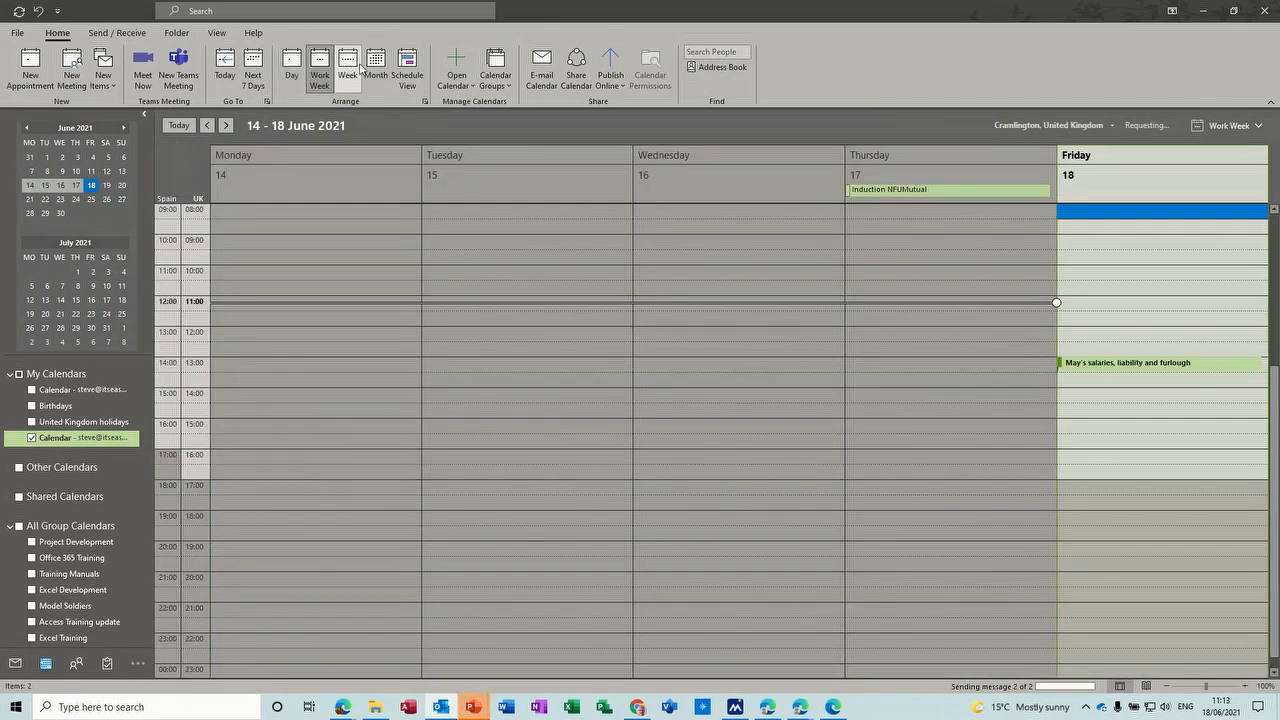
{"action": "left_click", "coordinate": [374, 68]}
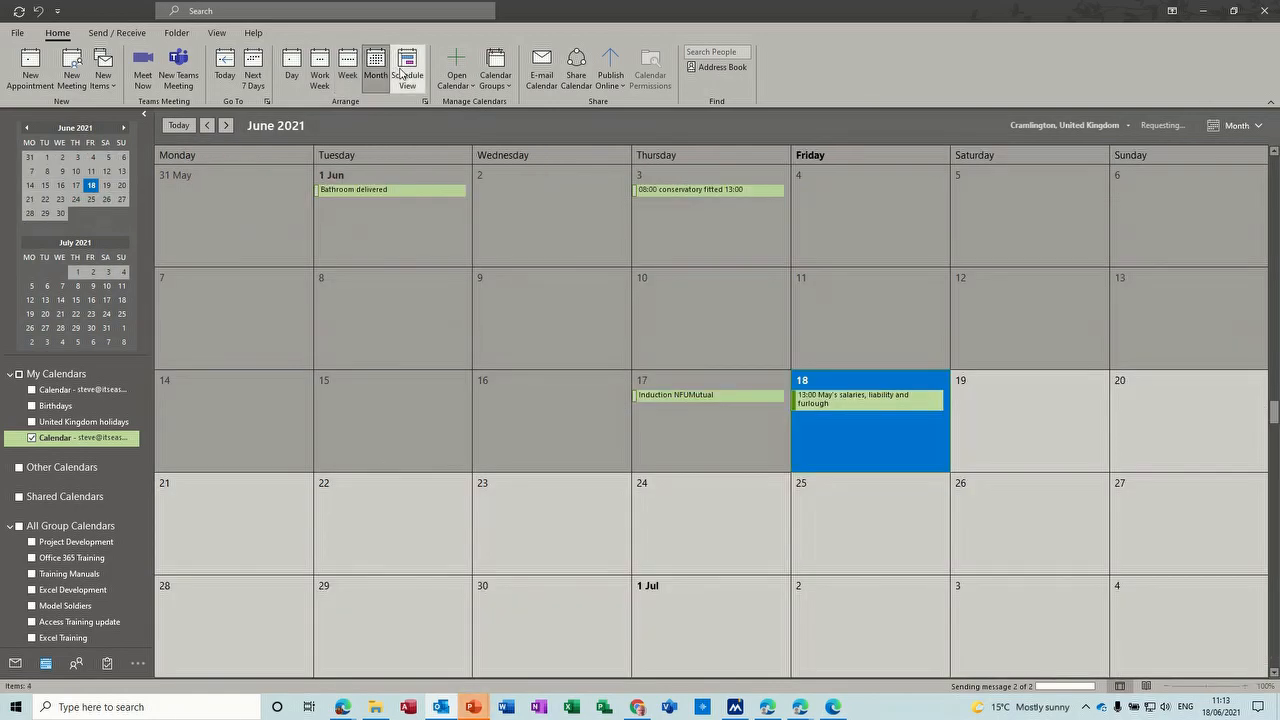
{"action": "left_click", "coordinate": [401, 72]}
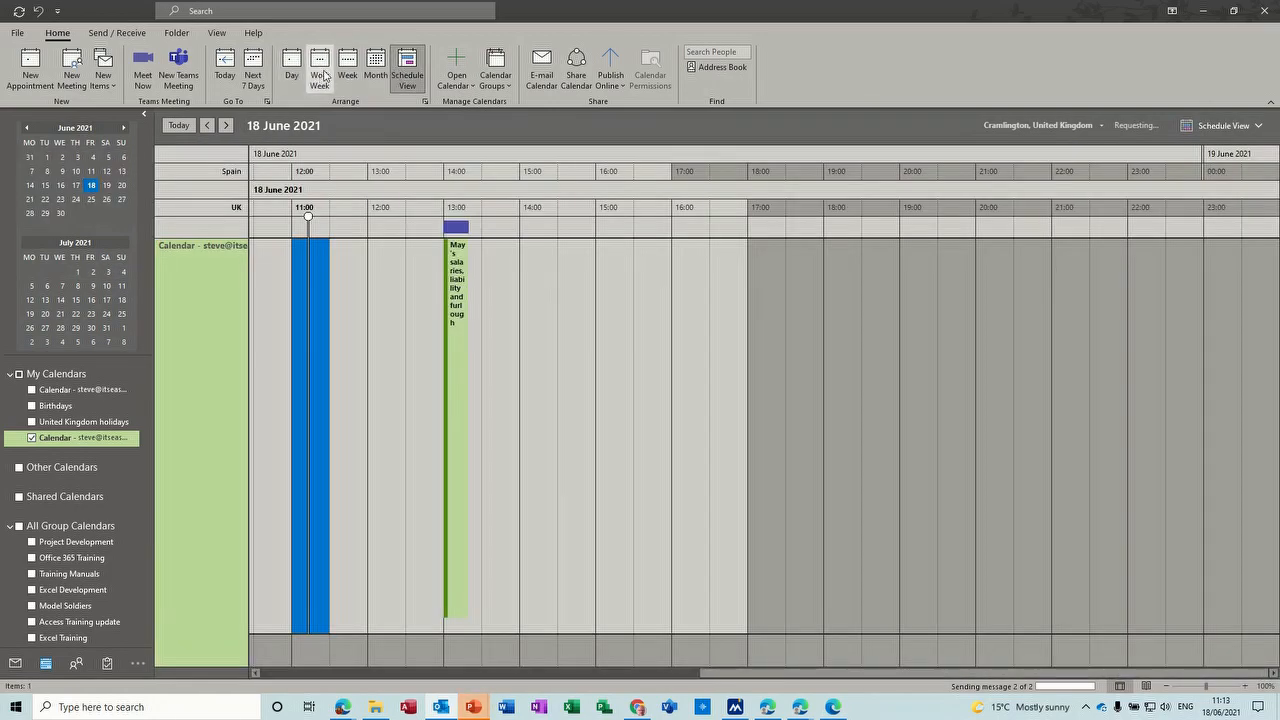
{"action": "left_click", "coordinate": [324, 76]}
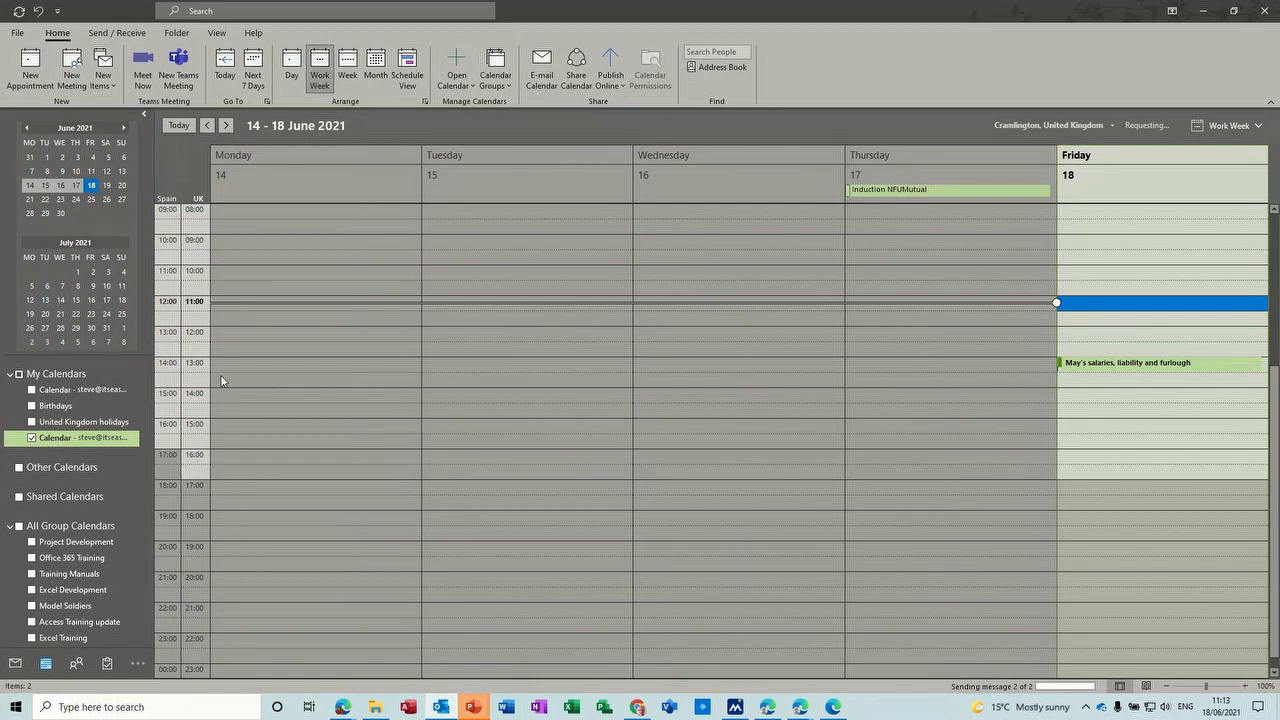
Step: View the contacts list, followed by the to-do list of tasks
{"action": "left_click", "coordinate": [76, 668]}
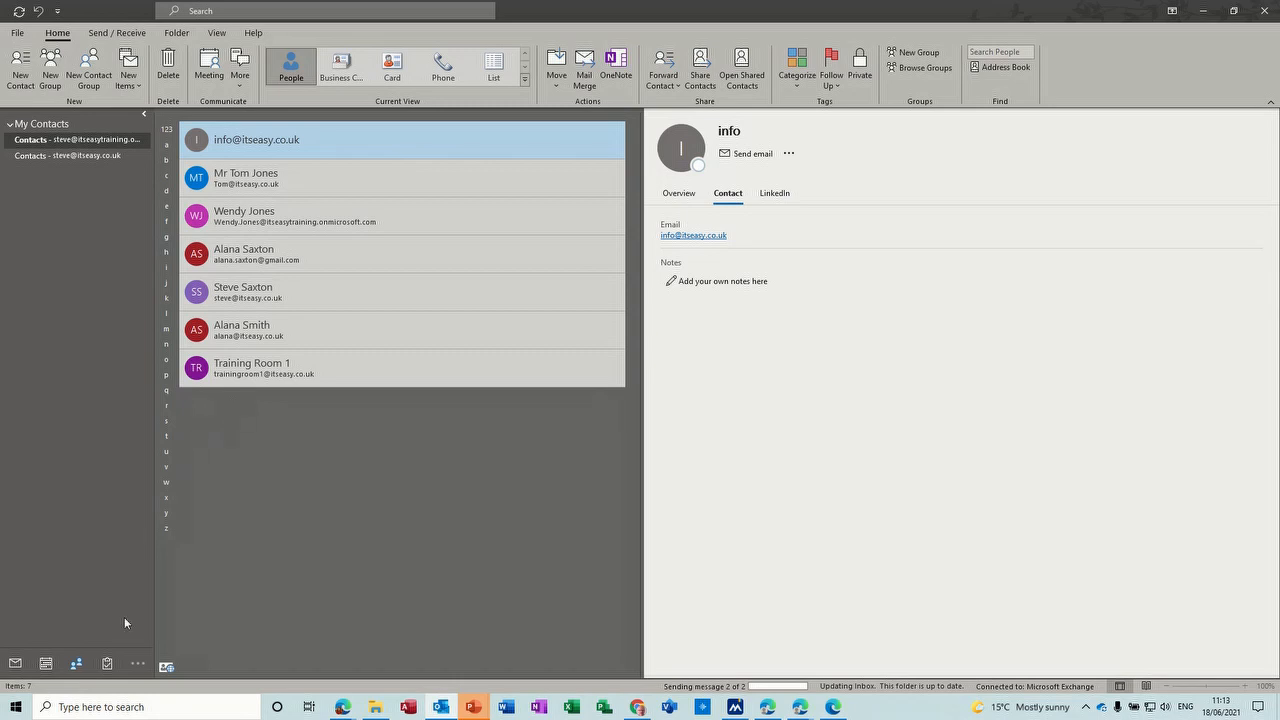
{"action": "left_click", "coordinate": [107, 663]}
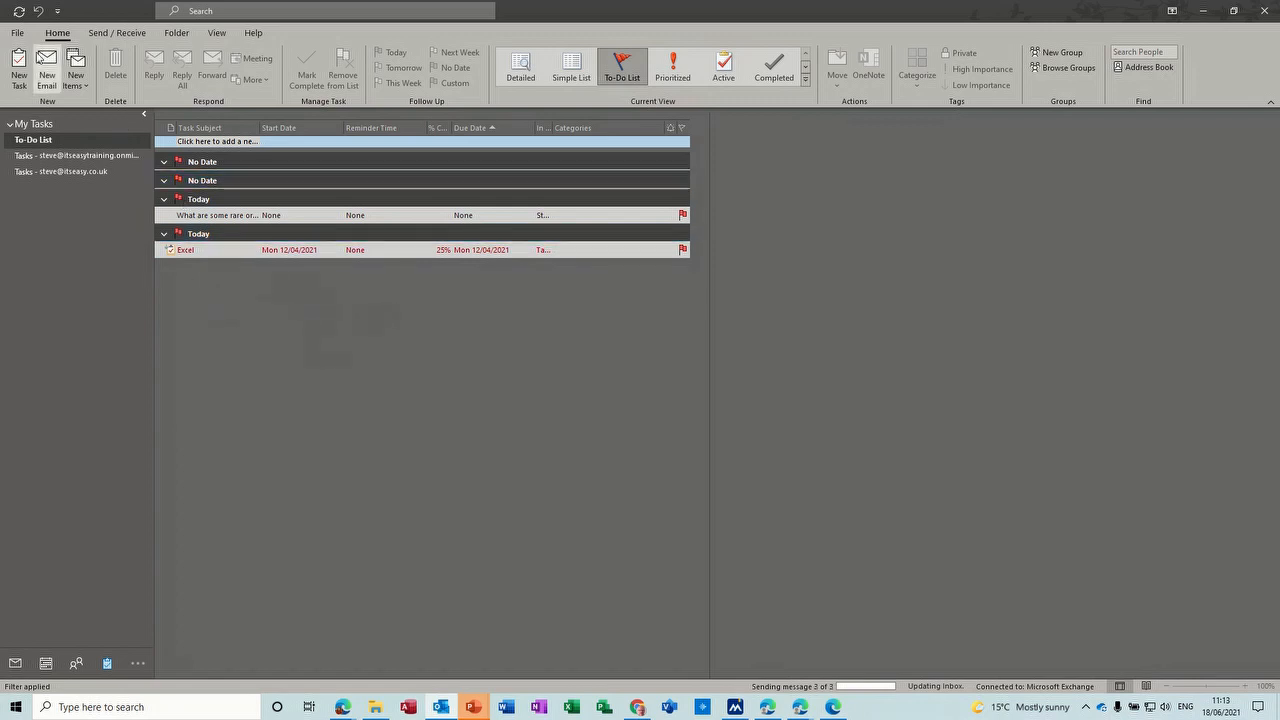
Step: Go to the notes area and create a new note containing "gnfgfngfnh"
{"action": "left_click", "coordinate": [137, 668]}
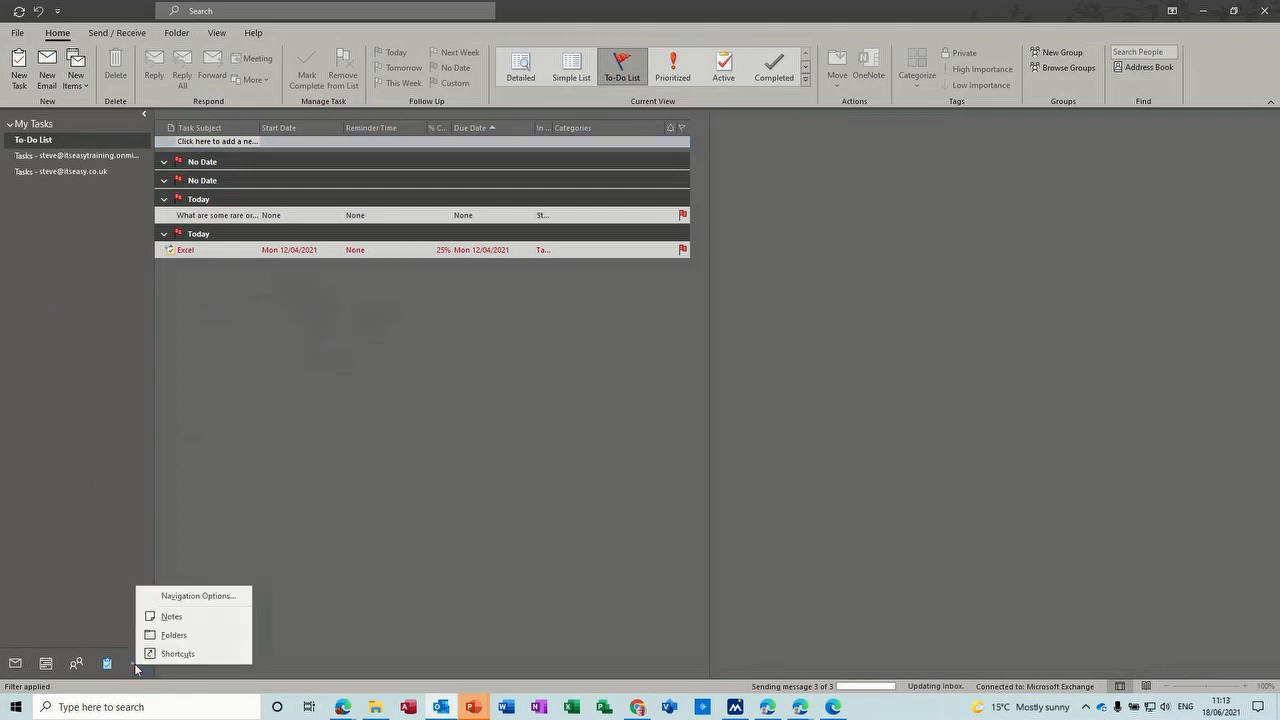
{"action": "left_click", "coordinate": [167, 619]}
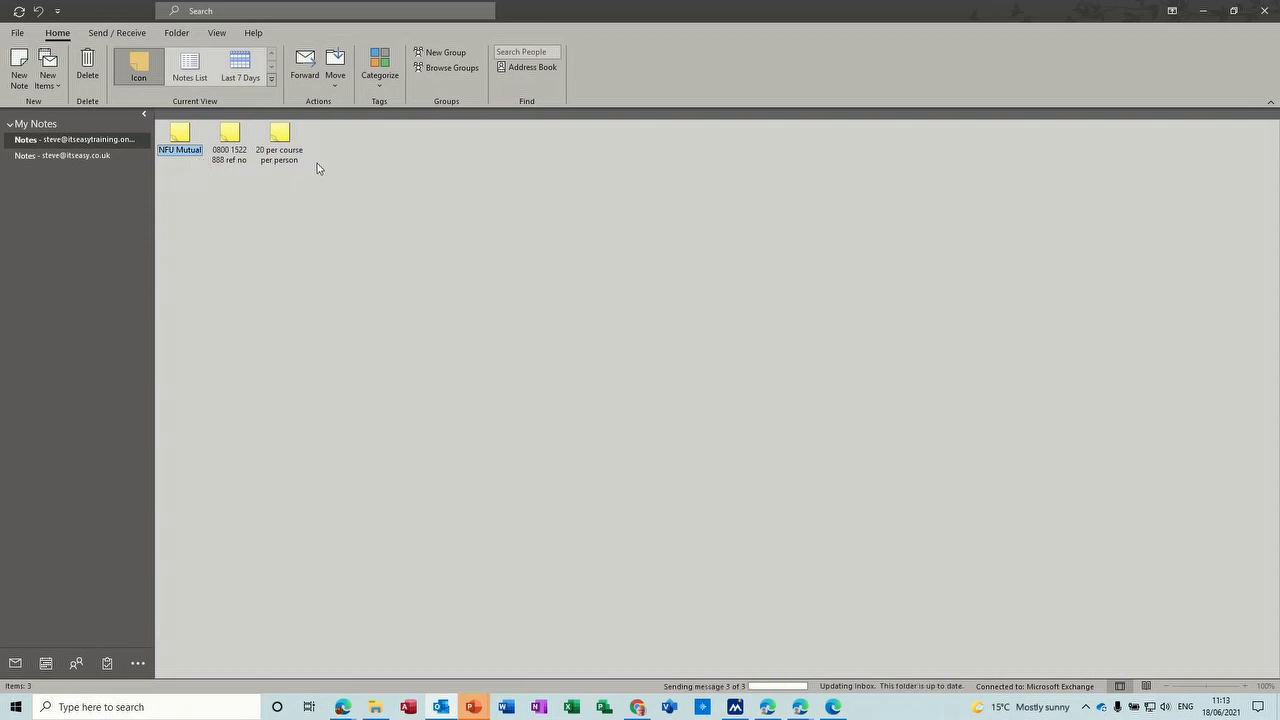
{"action": "left_click", "coordinate": [20, 68]}
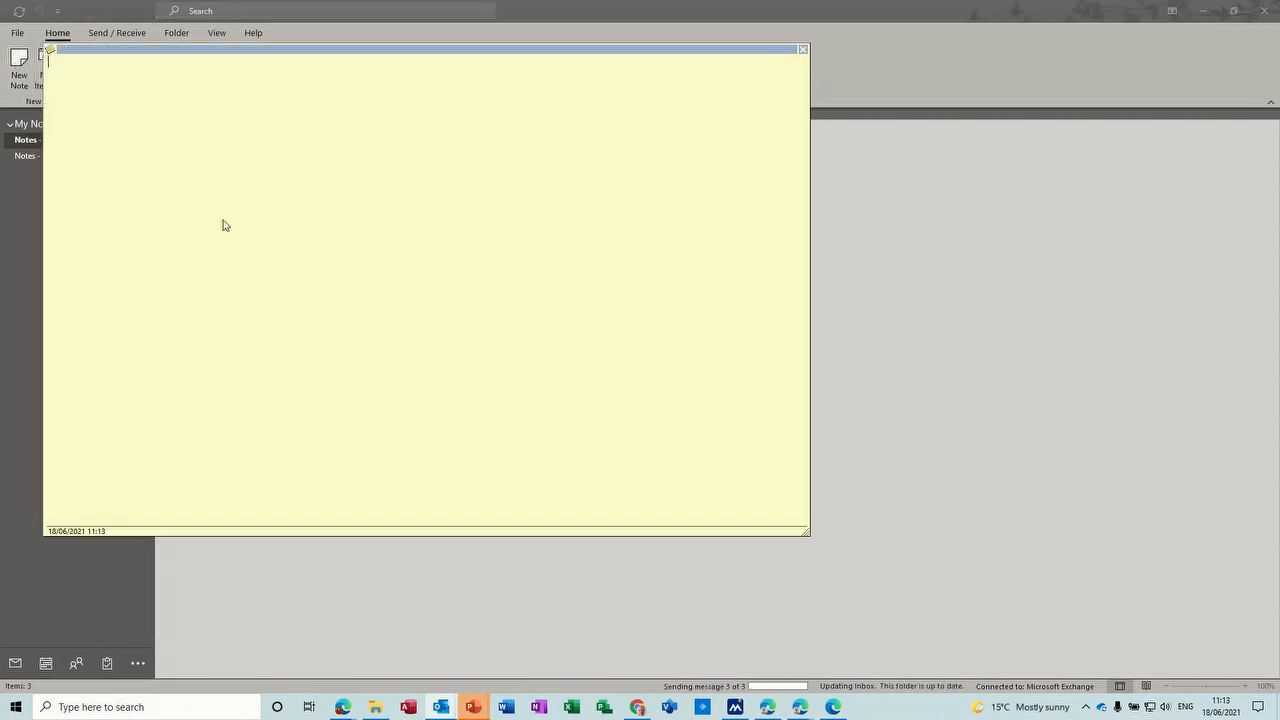
{"action": "type", "text": "gnfgfngfnh"}
{"action": "left_click", "coordinate": [802, 49]}
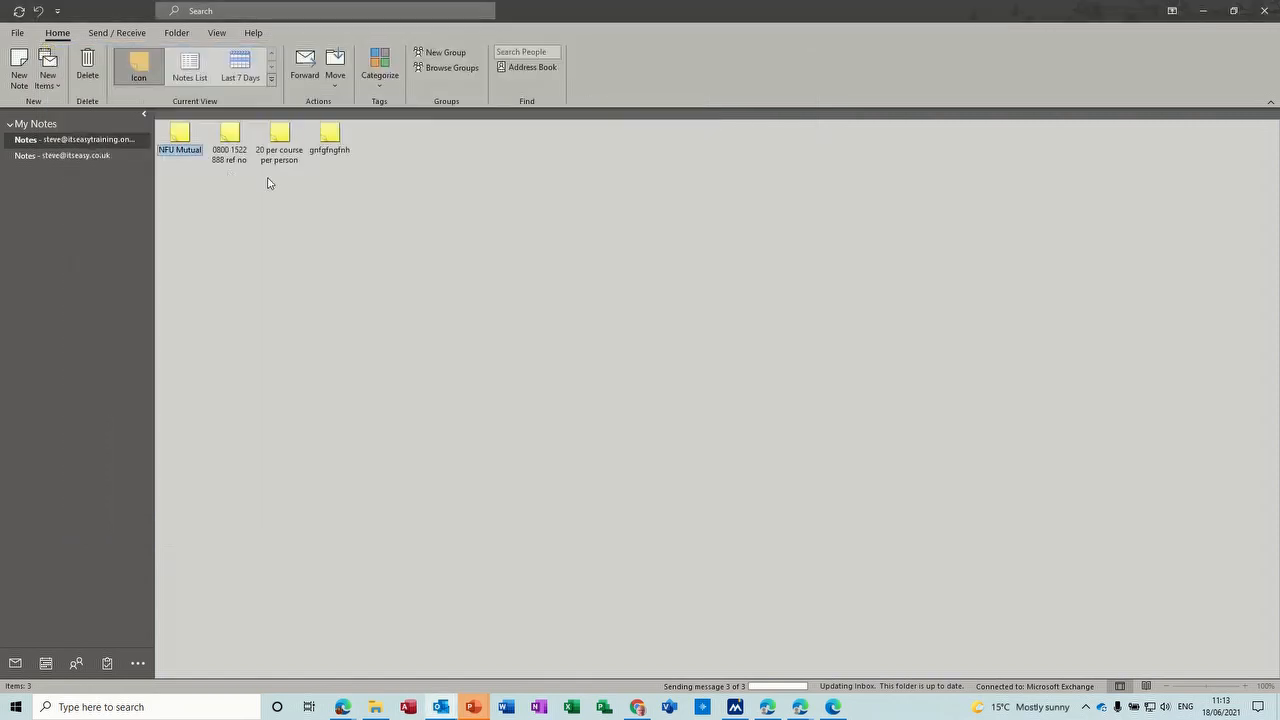
Step: Show the full folder list for all mailboxes and return to the mail view
{"action": "left_click", "coordinate": [137, 671]}
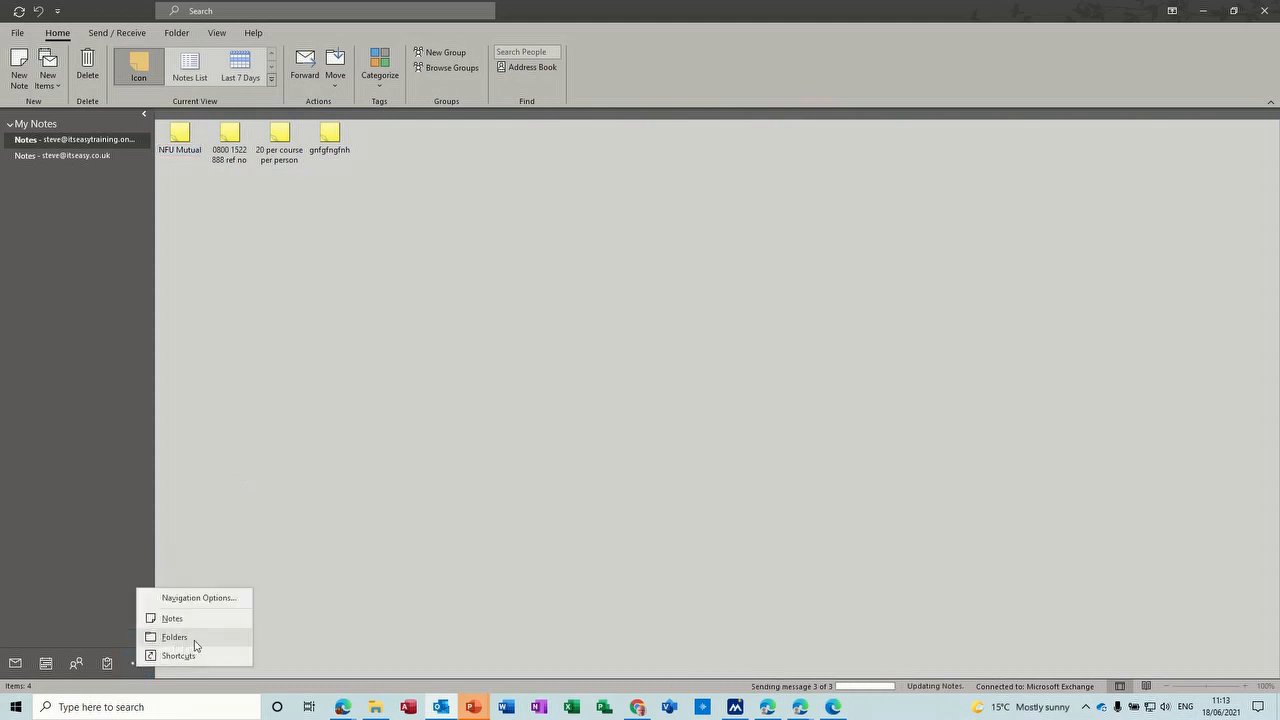
{"action": "left_click", "coordinate": [174, 638]}
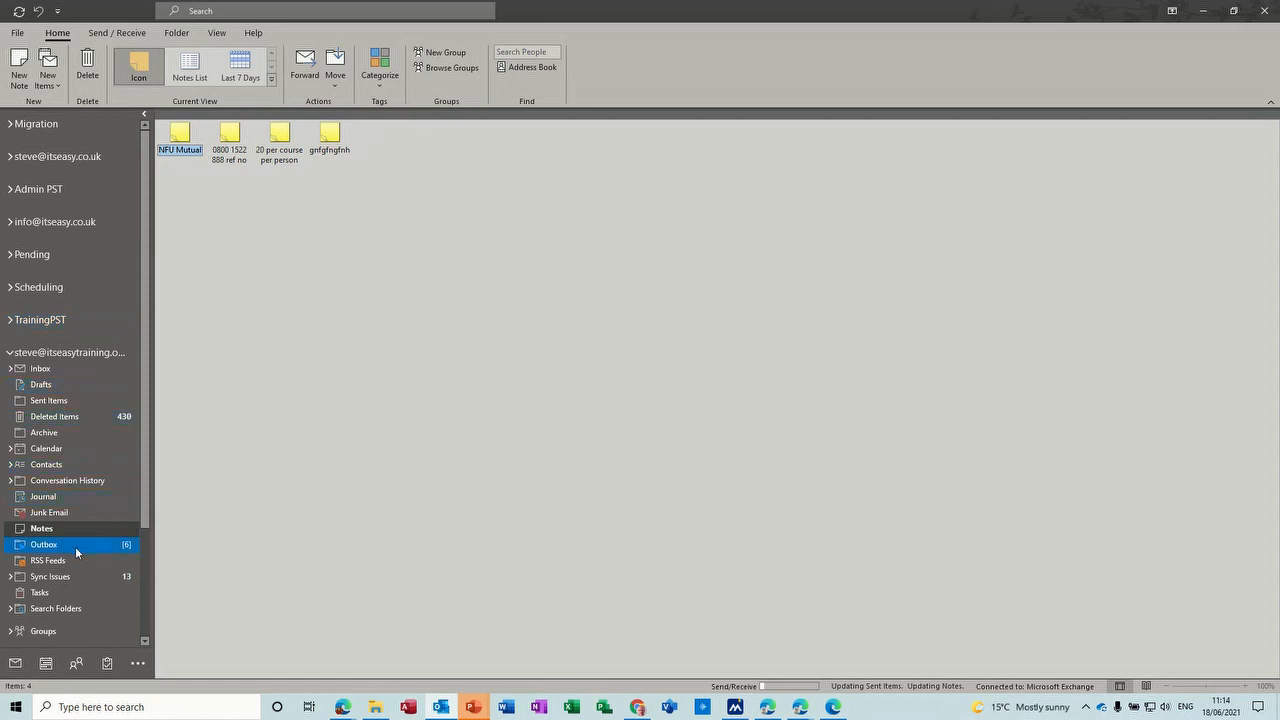
{"action": "left_click", "coordinate": [14, 665]}
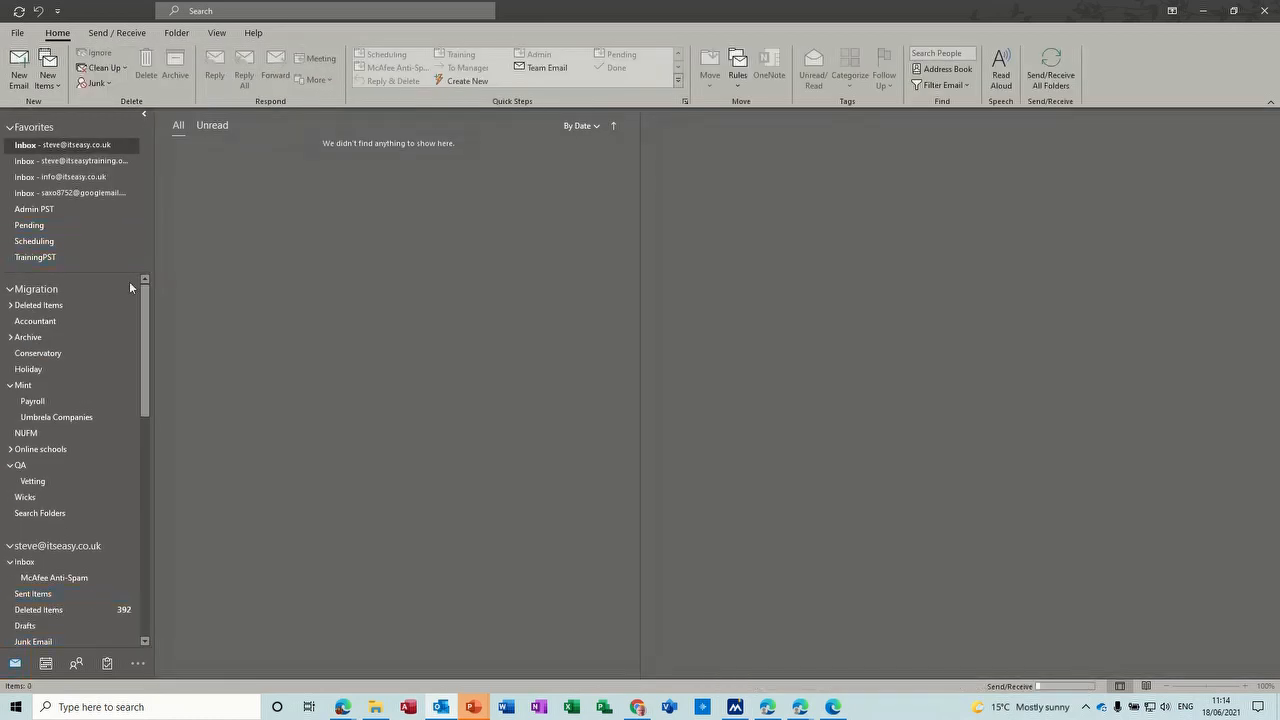
Step: Collapse the Migration folder group and expand it again
{"action": "left_click", "coordinate": [64, 293]}
{"action": "left_click", "coordinate": [10, 291]}
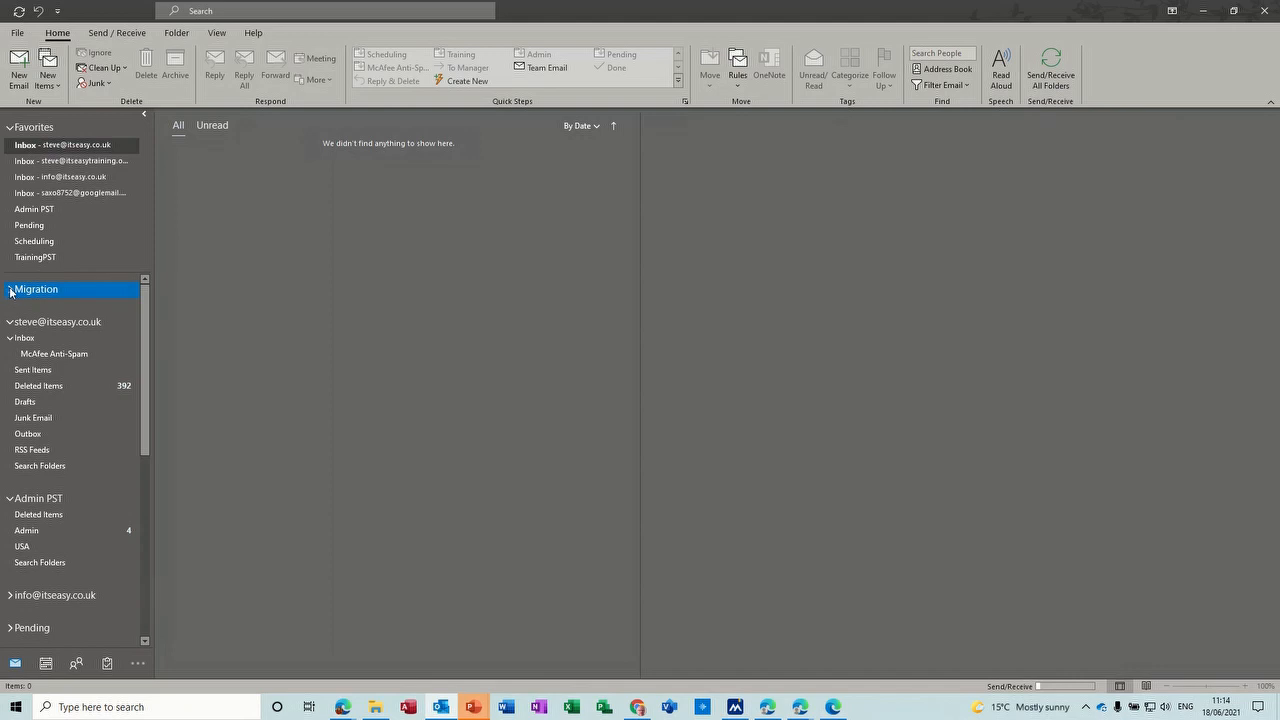
{"action": "left_click", "coordinate": [11, 293]}
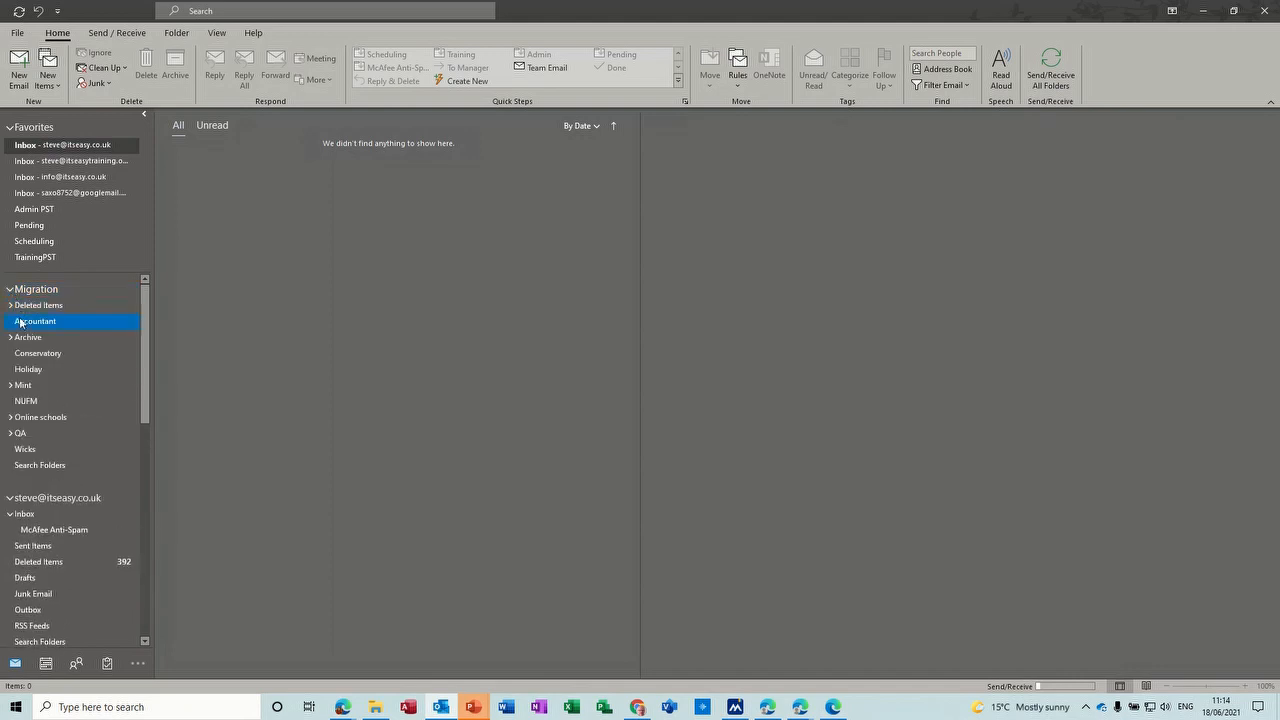
Step: Expand Deleted Items and Archive under Migration to view their subfolders, collapsing each one again
{"action": "left_click", "coordinate": [10, 306]}
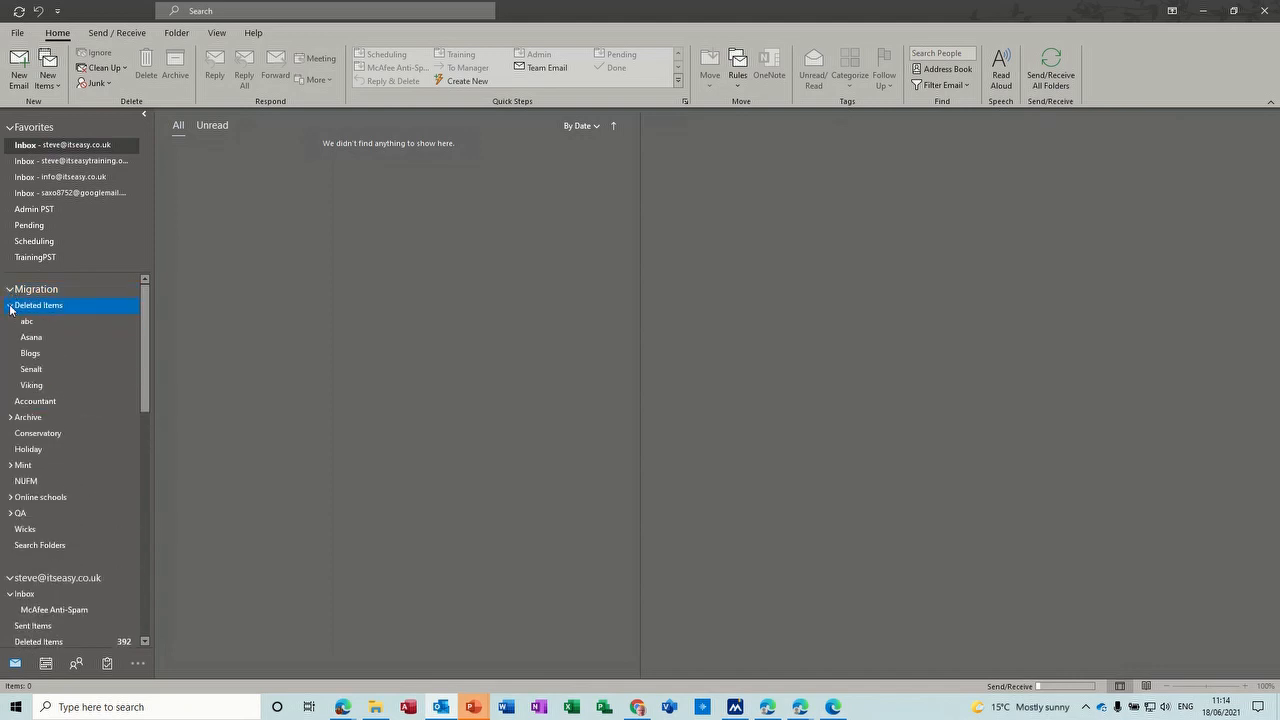
{"action": "left_click", "coordinate": [10, 305]}
{"action": "left_click", "coordinate": [12, 321]}
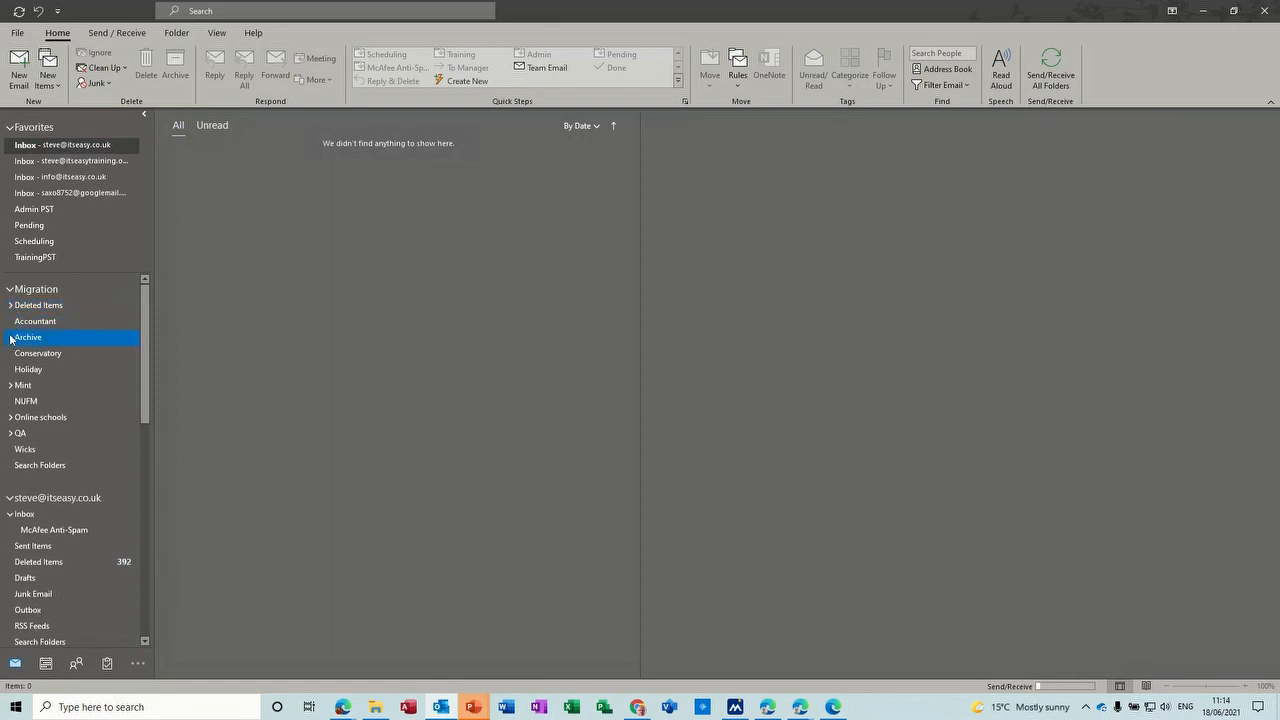
{"action": "left_click", "coordinate": [10, 337]}
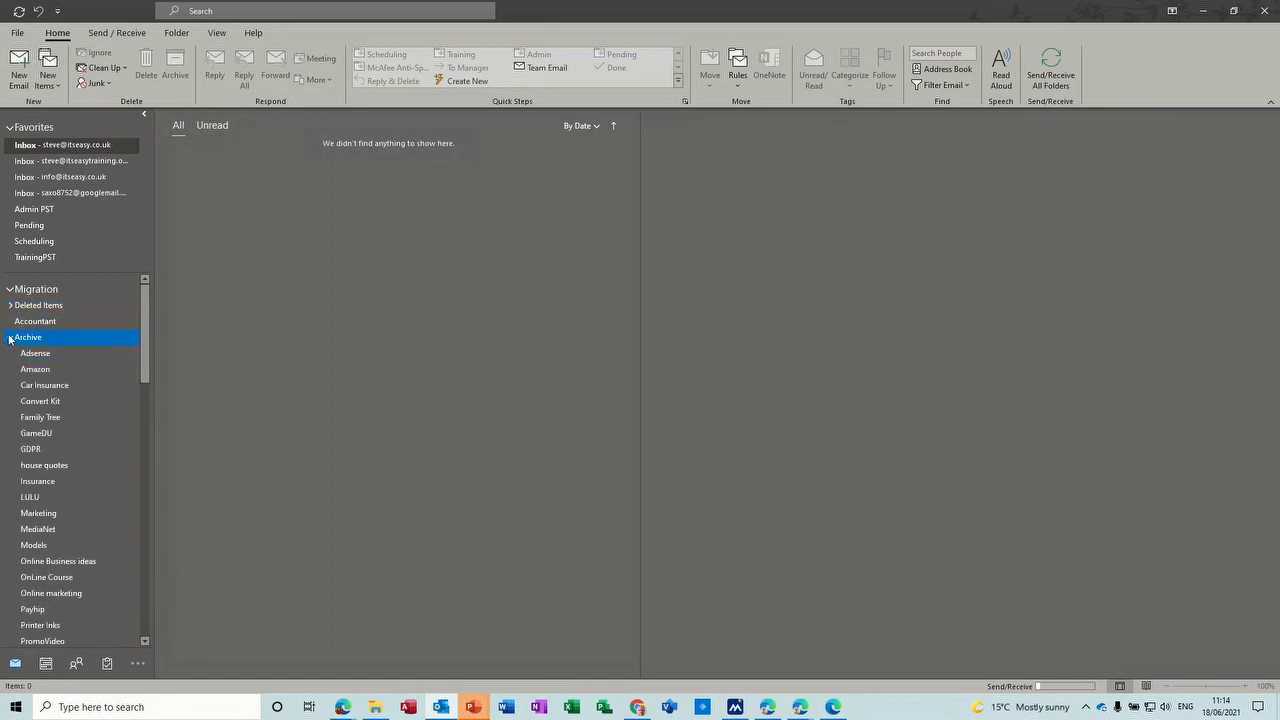
{"action": "left_click", "coordinate": [10, 337]}
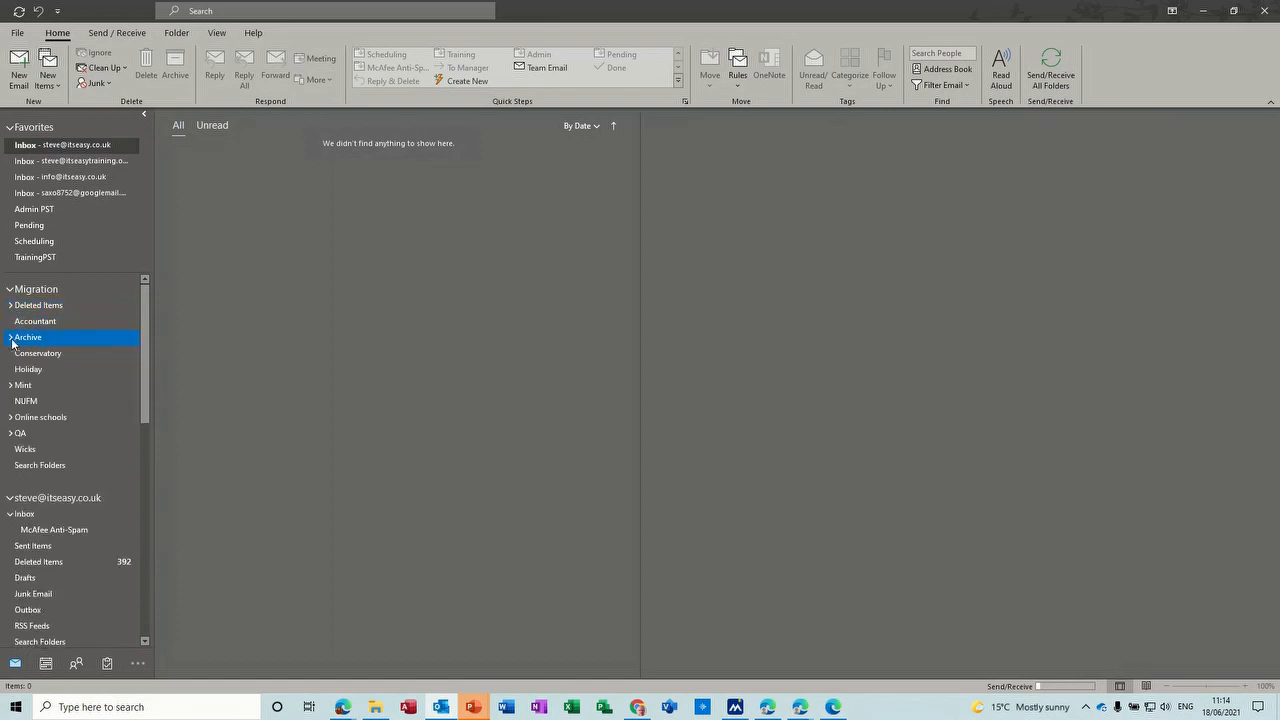
Step: Collapse the whole Migration folder group
{"action": "left_click", "coordinate": [13, 305]}
{"action": "left_click", "coordinate": [10, 290]}
{"action": "left_click", "coordinate": [13, 333]}
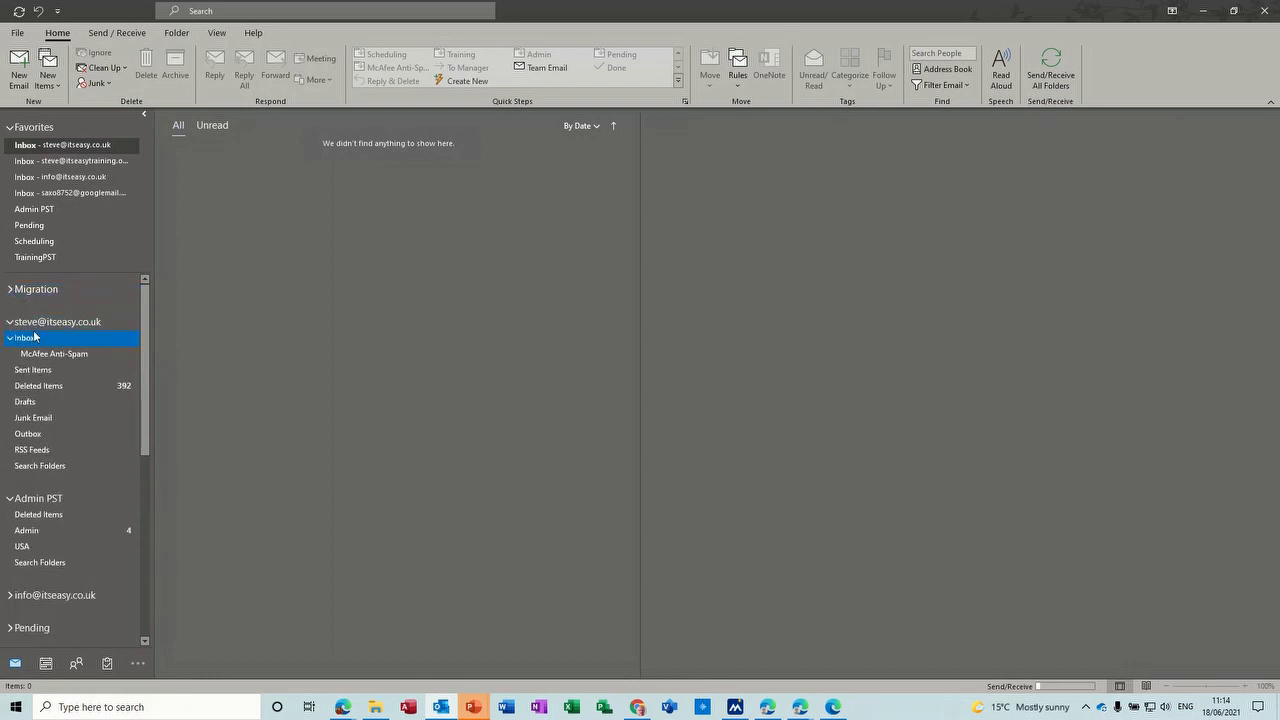
Step: Look through the mailboxes further down the folder list and collapse the training account's mailbox below TrainingPST
{"action": "left_click", "coordinate": [30, 497]}
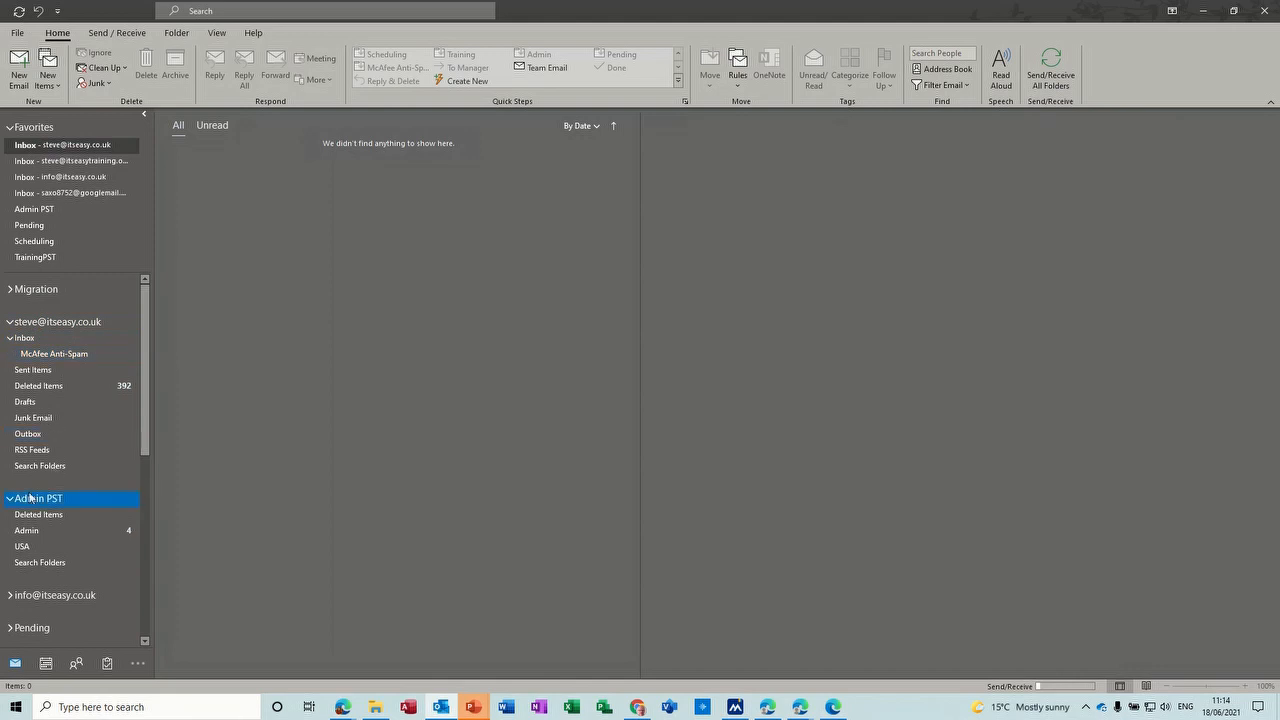
{"action": "left_click", "coordinate": [30, 340]}
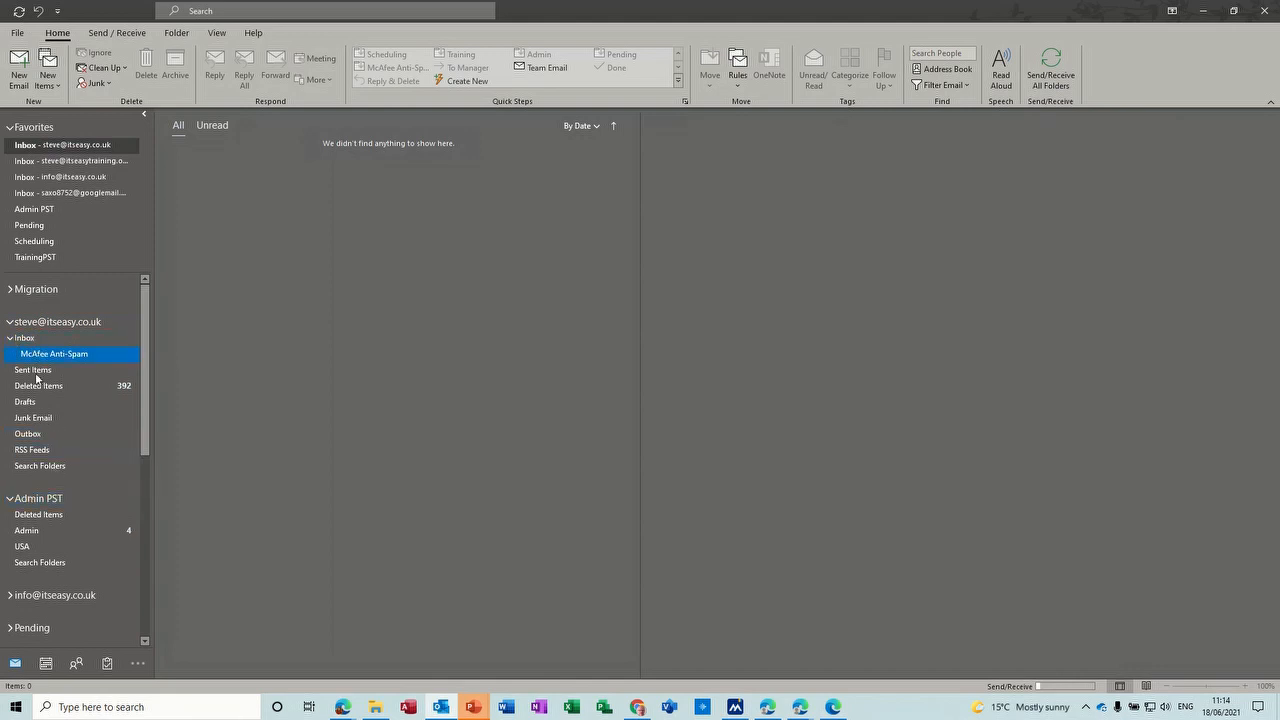
{"action": "scroll", "coordinate": [31, 377], "scroll_direction": "down", "scroll_amount": 2}
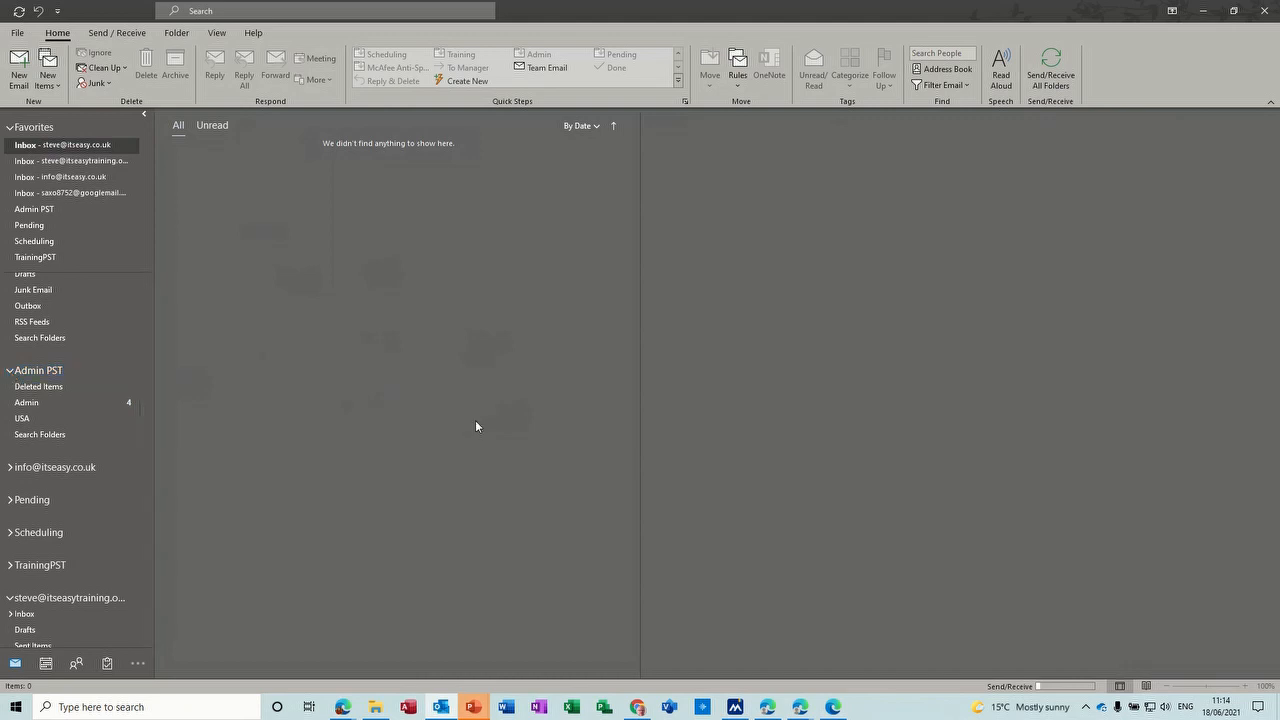
{"action": "left_click", "coordinate": [19, 469]}
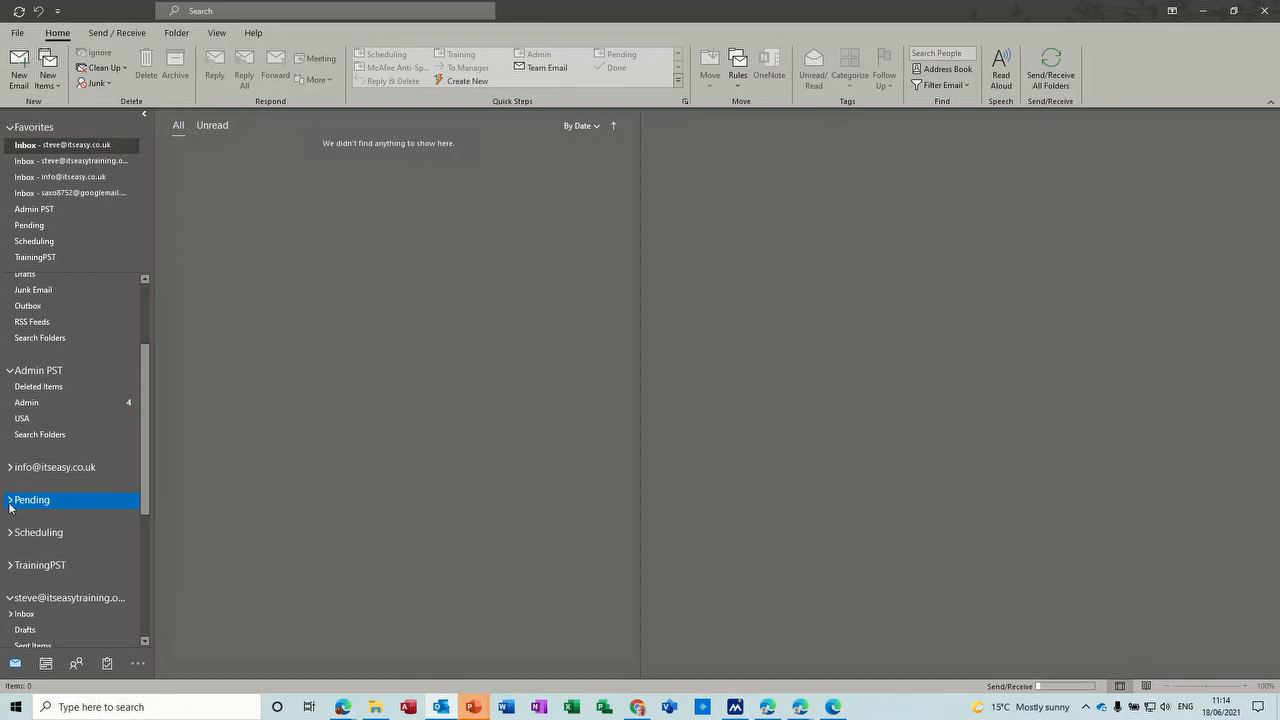
{"action": "scroll", "coordinate": [24, 564], "scroll_direction": "down", "scroll_amount": 3}
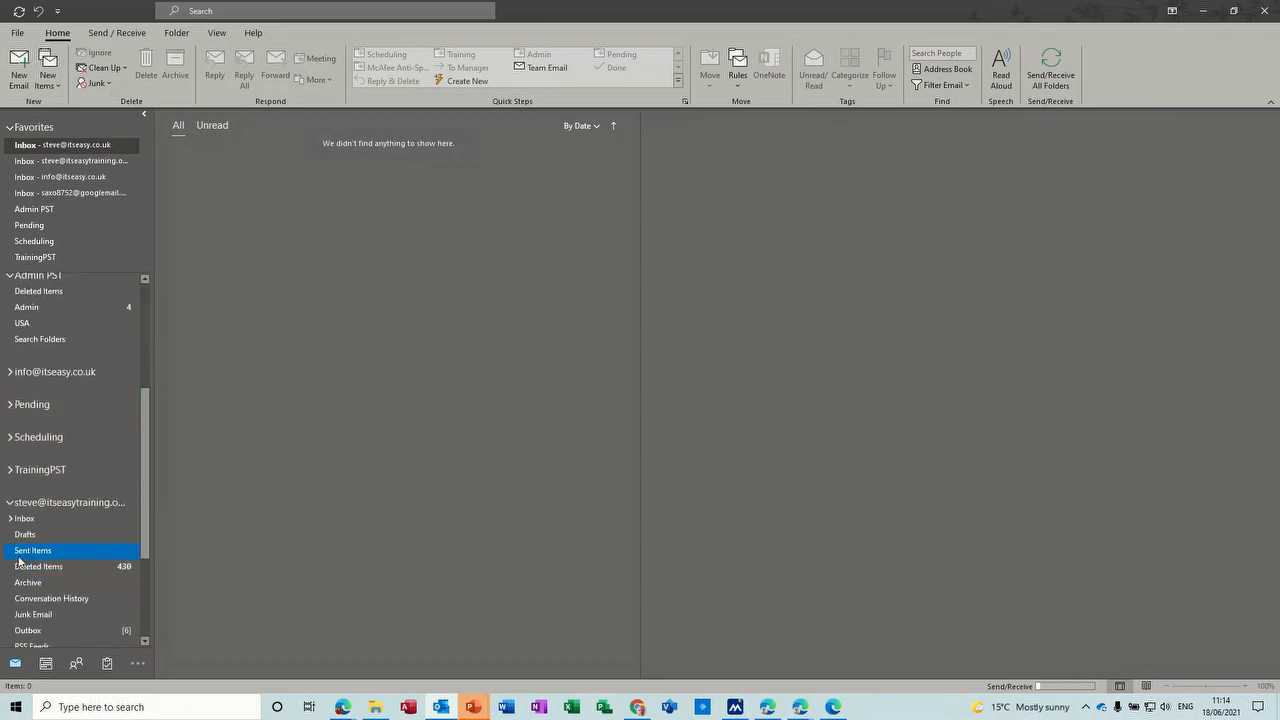
{"action": "left_click", "coordinate": [11, 503]}
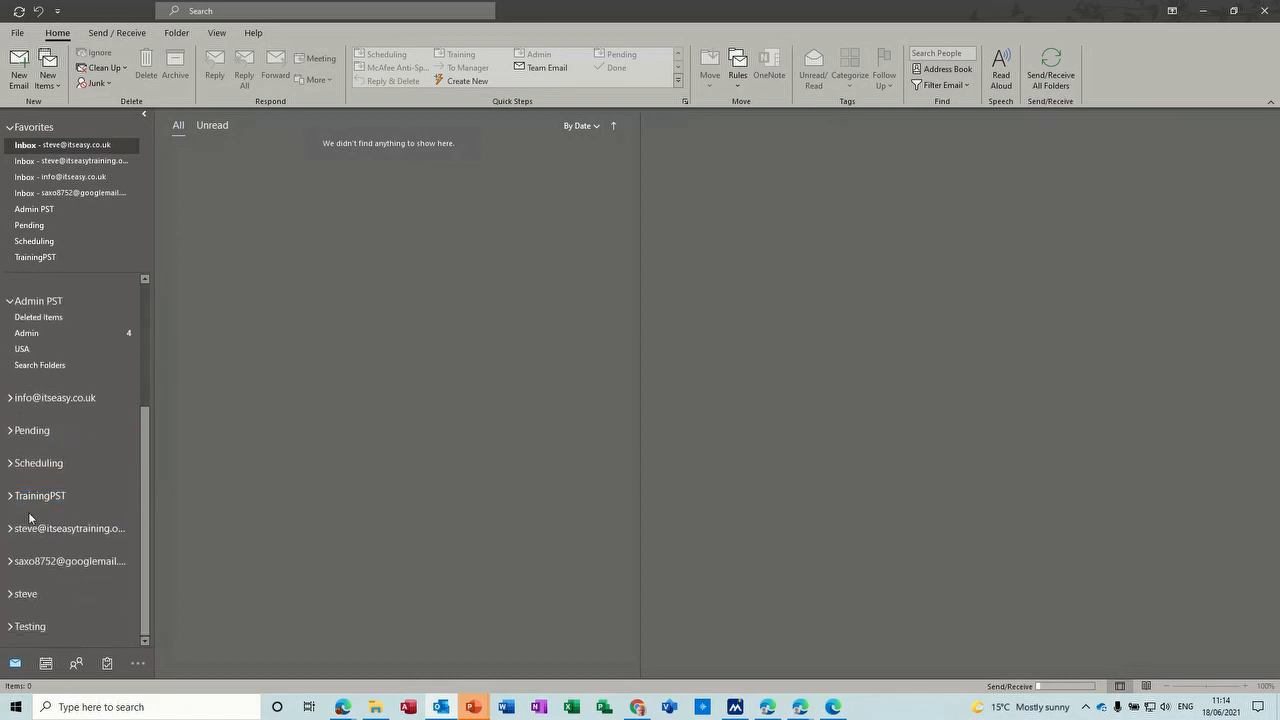
{"action": "left_click", "coordinate": [55, 561]}
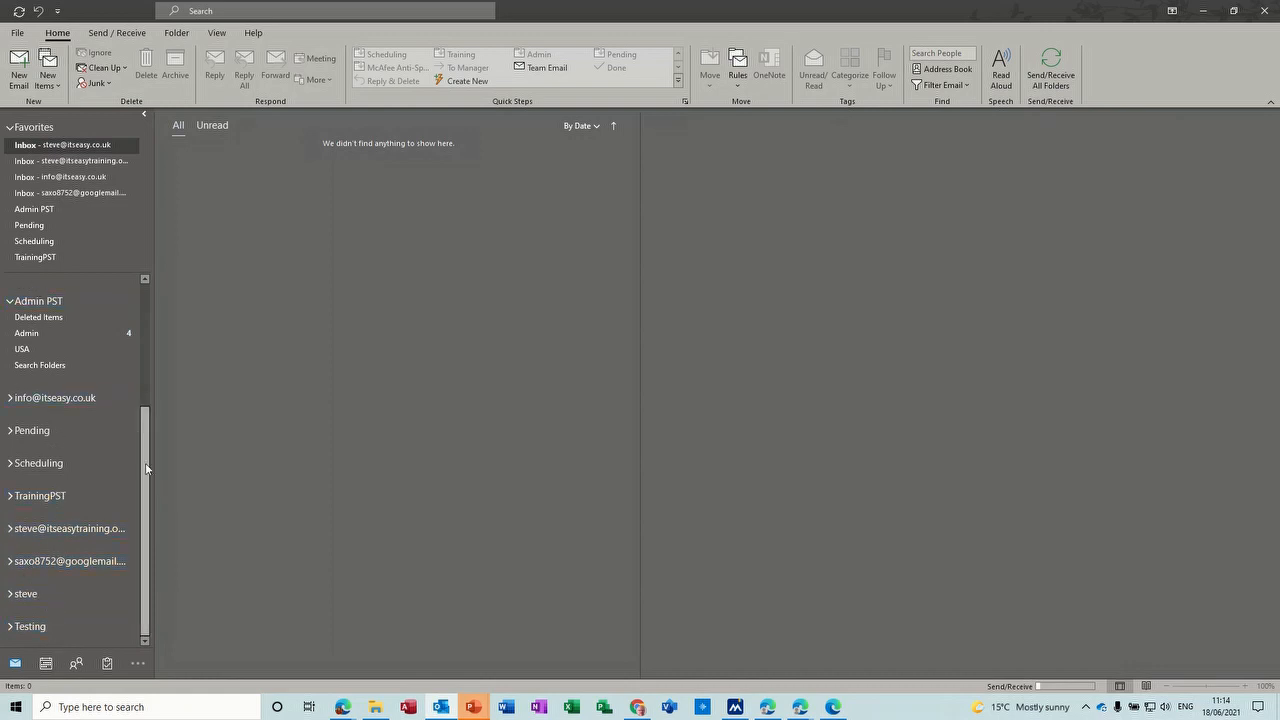
Step: Review the default folders of the mailbox below Migration, from Inbox and Sent Items through Outbox to Search Folders
{"action": "scroll", "coordinate": [140, 408], "scroll_direction": "up", "scroll_amount": 4}
{"action": "left_click", "coordinate": [71, 341]}
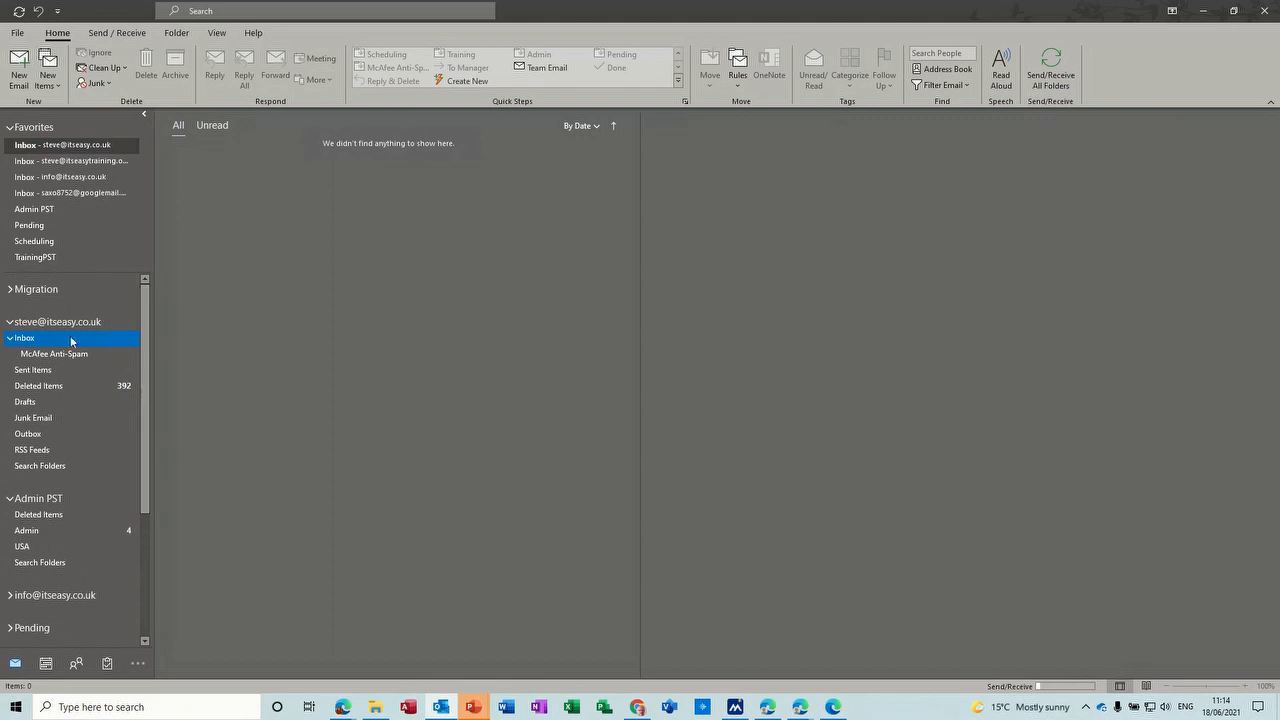
{"action": "key", "text": "Up"}
{"action": "left_click", "coordinate": [28, 326]}
{"action": "left_click", "coordinate": [35, 341]}
{"action": "left_click", "coordinate": [34, 371]}
{"action": "left_click", "coordinate": [24, 388]}
{"action": "left_click", "coordinate": [20, 401]}
{"action": "left_click", "coordinate": [20, 417]}
{"action": "left_click", "coordinate": [28, 433]}
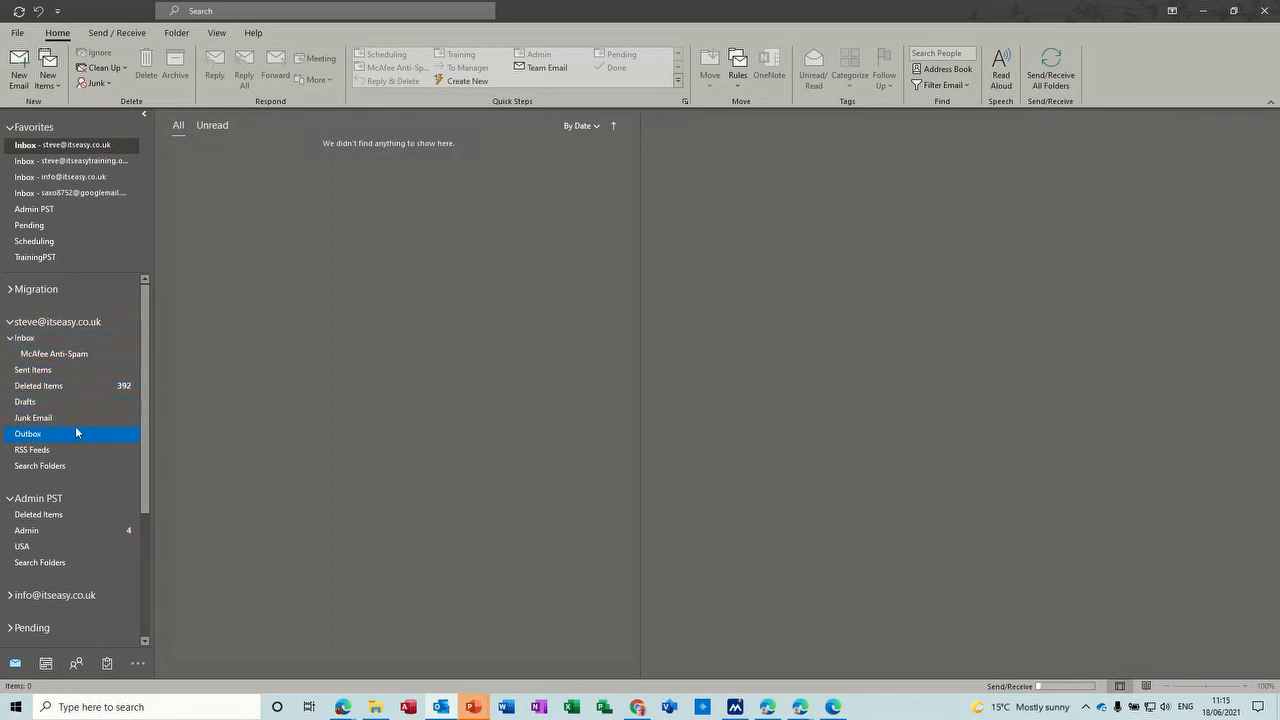
{"action": "left_click", "coordinate": [40, 466]}
{"action": "left_click", "coordinate": [34, 401]}
{"action": "left_click", "coordinate": [36, 466]}
{"action": "left_click", "coordinate": [20, 369]}
Step: Collapse the Inbox of the mailbox below Migration, and expand and re-collapse the Migration folder group
{"action": "left_click", "coordinate": [14, 342]}
{"action": "left_click", "coordinate": [10, 339]}
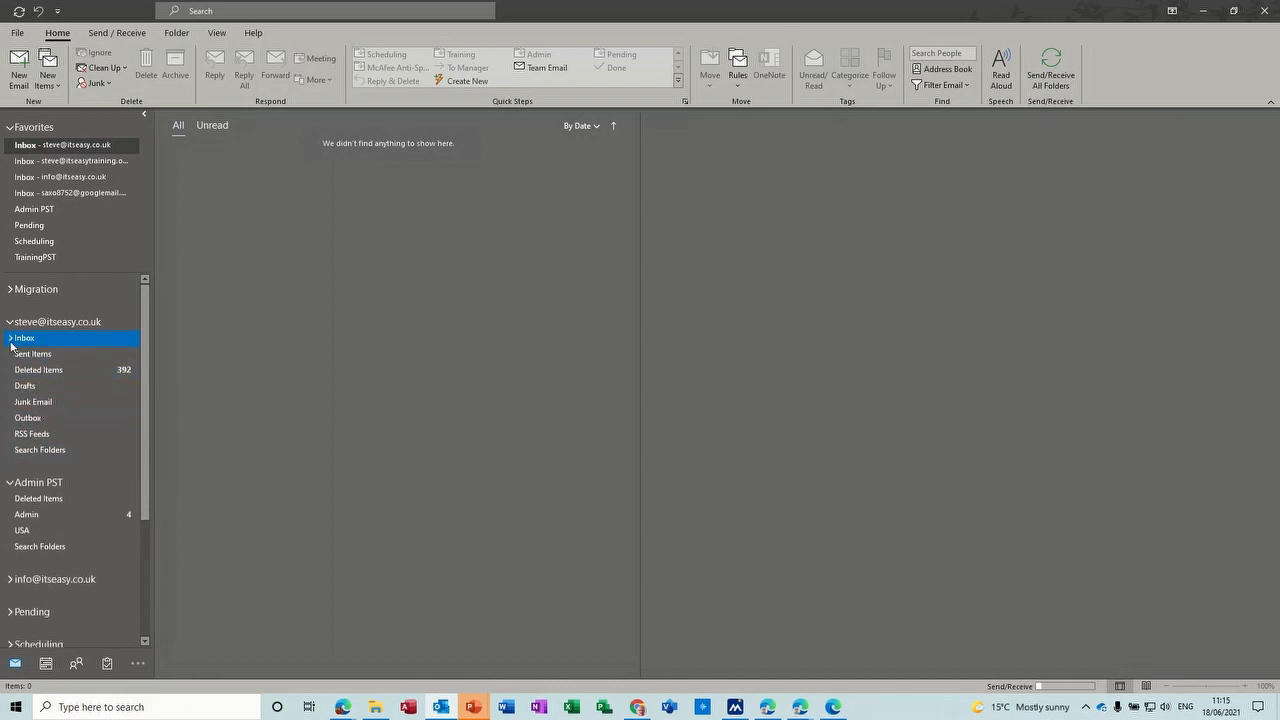
{"action": "left_click", "coordinate": [9, 291]}
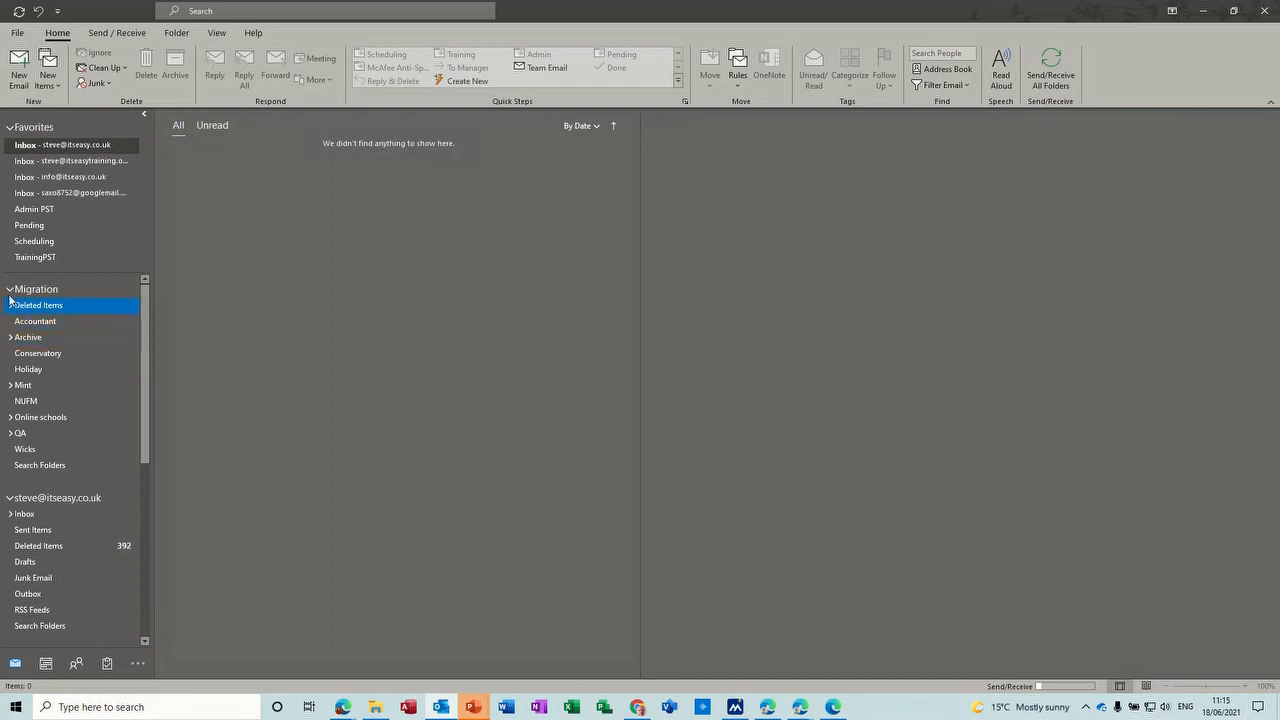
{"action": "left_click", "coordinate": [9, 291]}
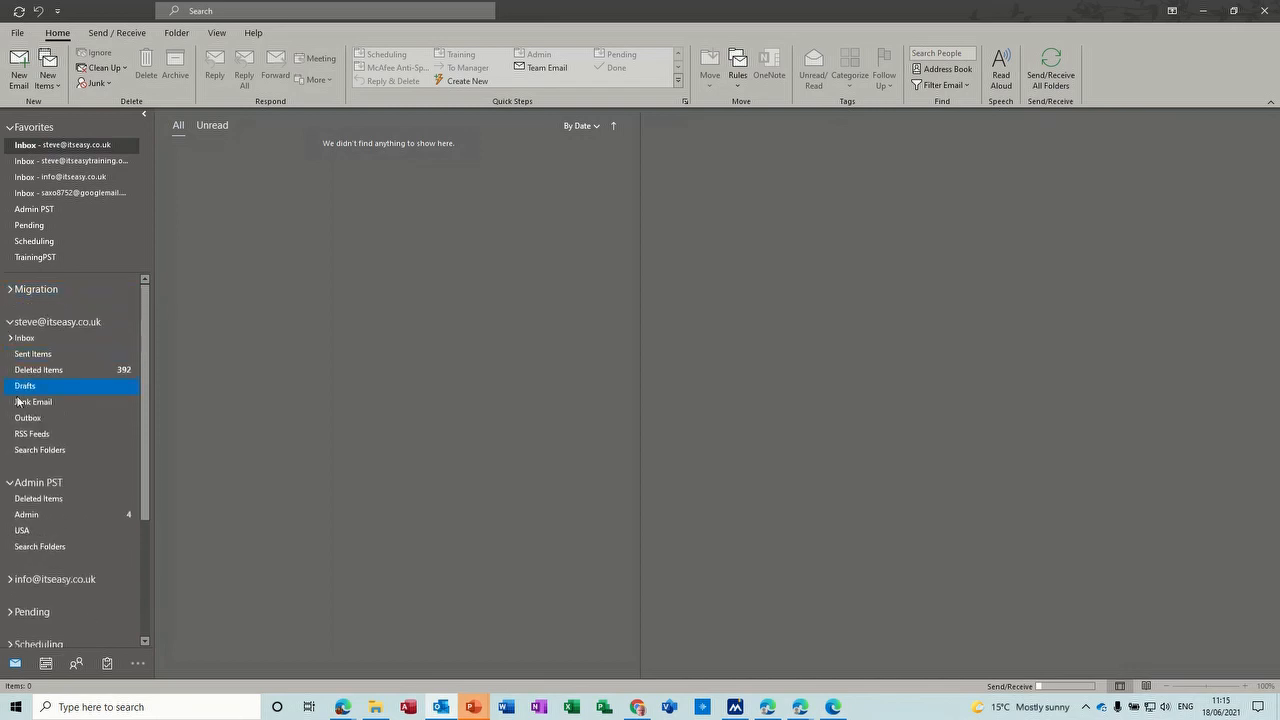
Step: Expand the Migration folder group, view the emails in its Accountant folder, and collapse the group again
{"action": "left_click", "coordinate": [9, 291]}
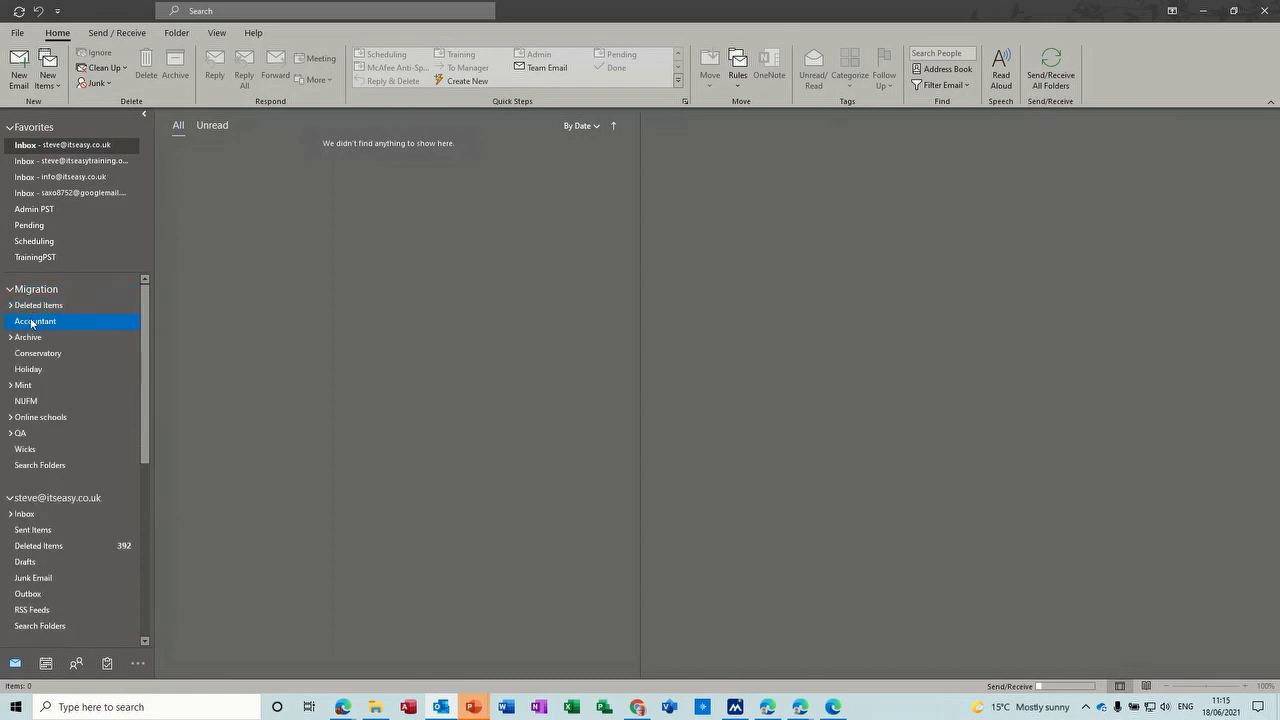
{"action": "left_click", "coordinate": [31, 322]}
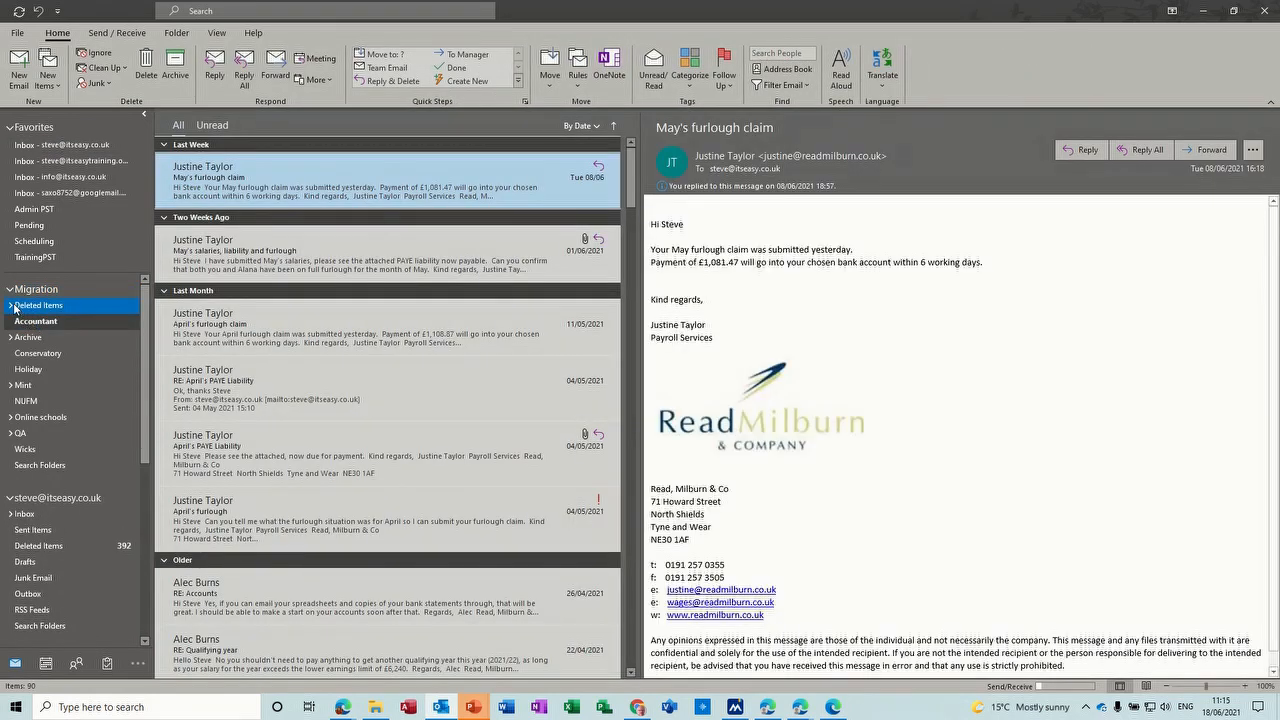
{"action": "left_click", "coordinate": [10, 305]}
{"action": "left_click", "coordinate": [10, 291]}
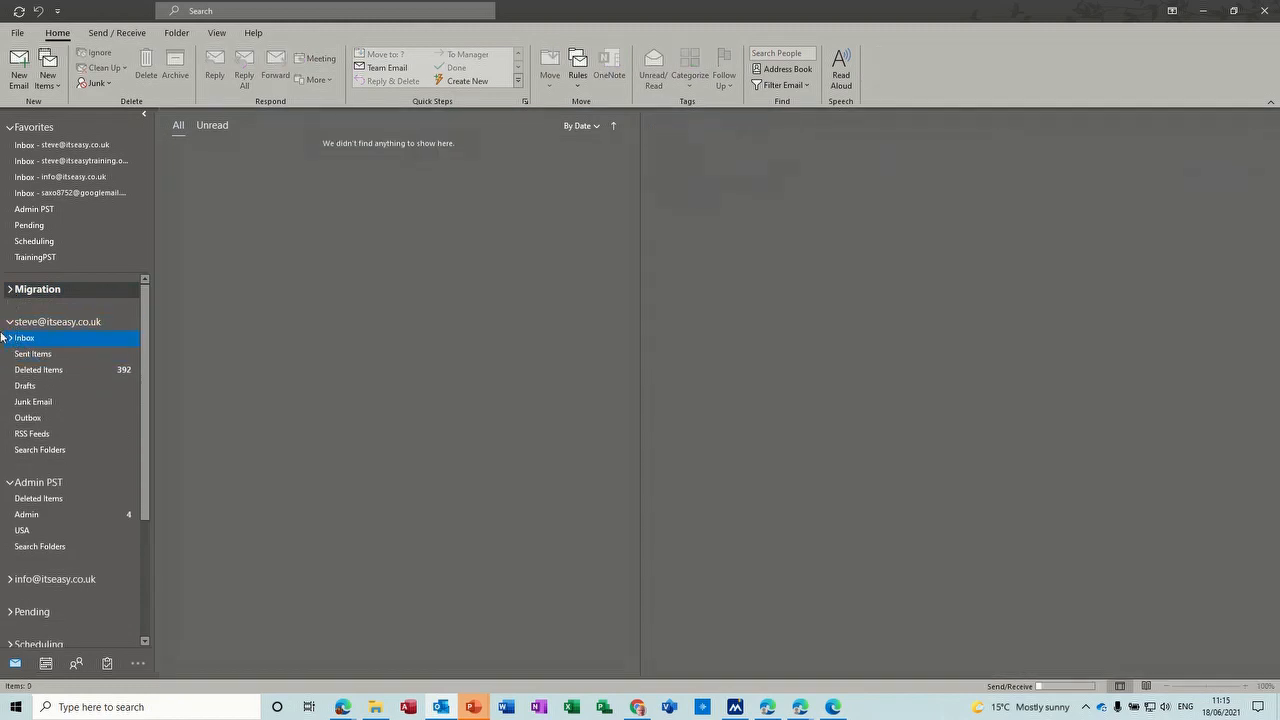
{"action": "left_click", "coordinate": [23, 418]}
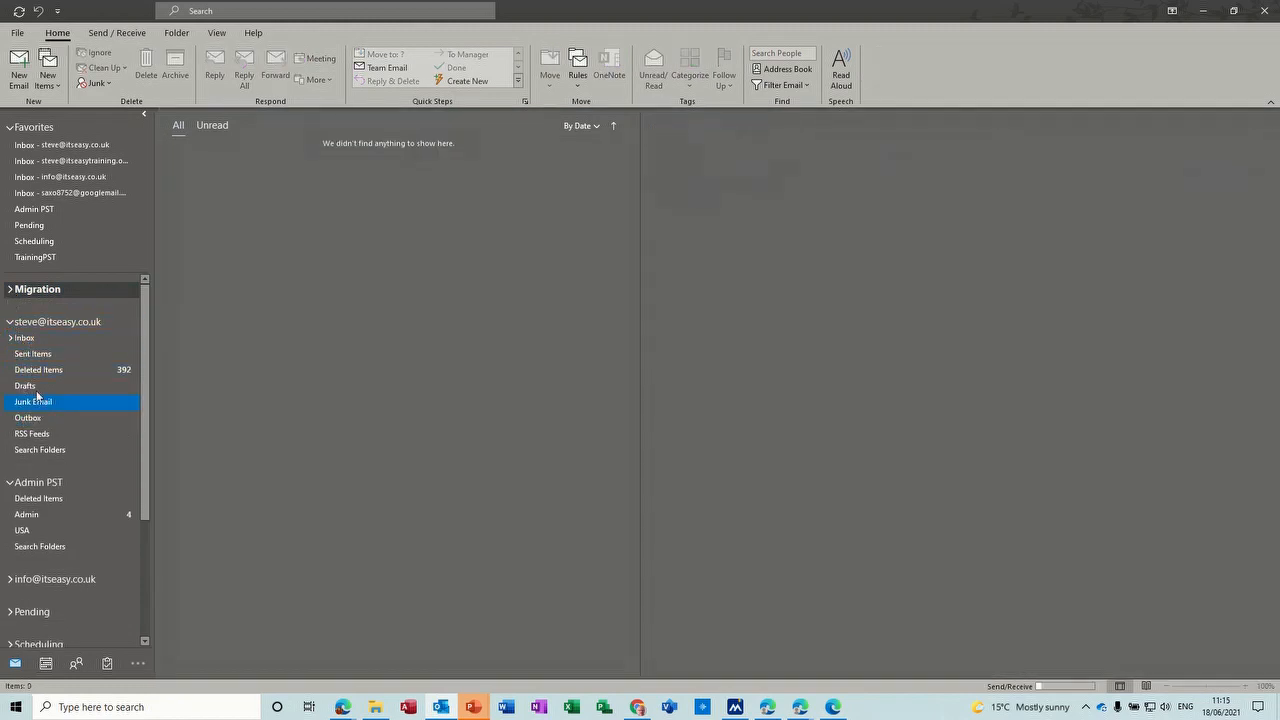
{"action": "left_click", "coordinate": [40, 436]}
{"action": "left_click", "coordinate": [38, 364]}
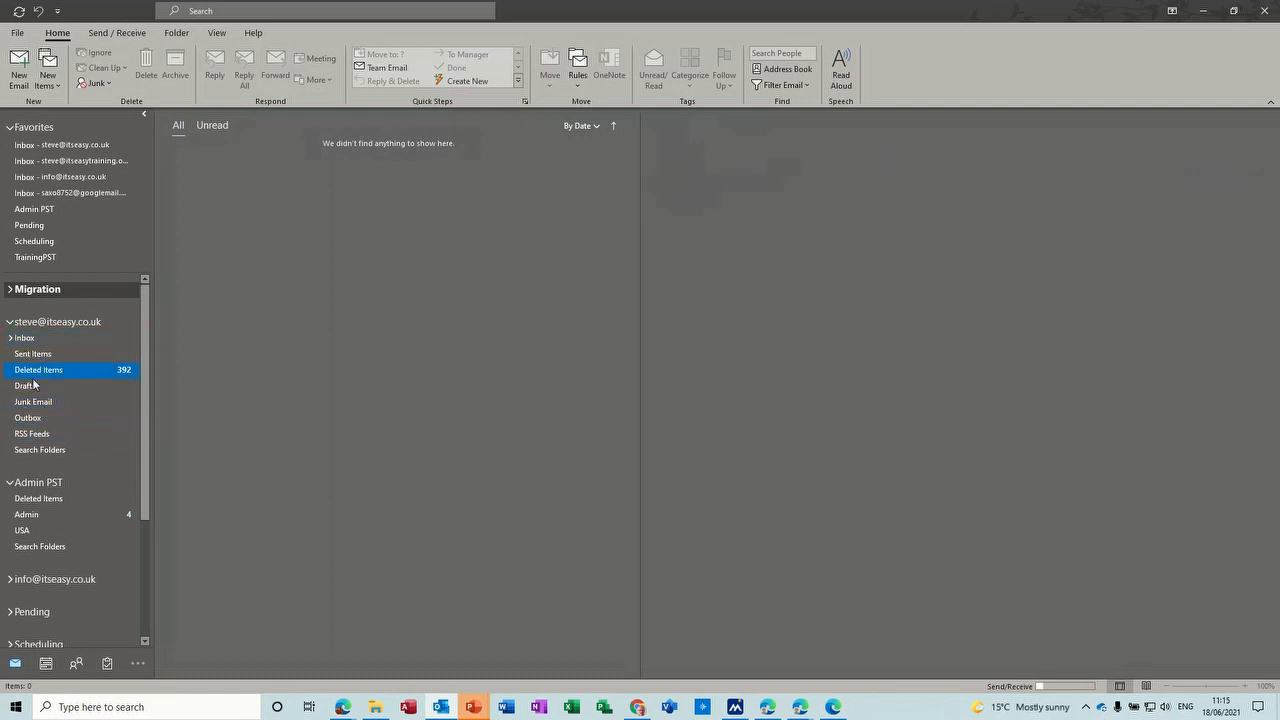
{"action": "left_click", "coordinate": [26, 340]}
{"action": "left_click", "coordinate": [26, 338]}
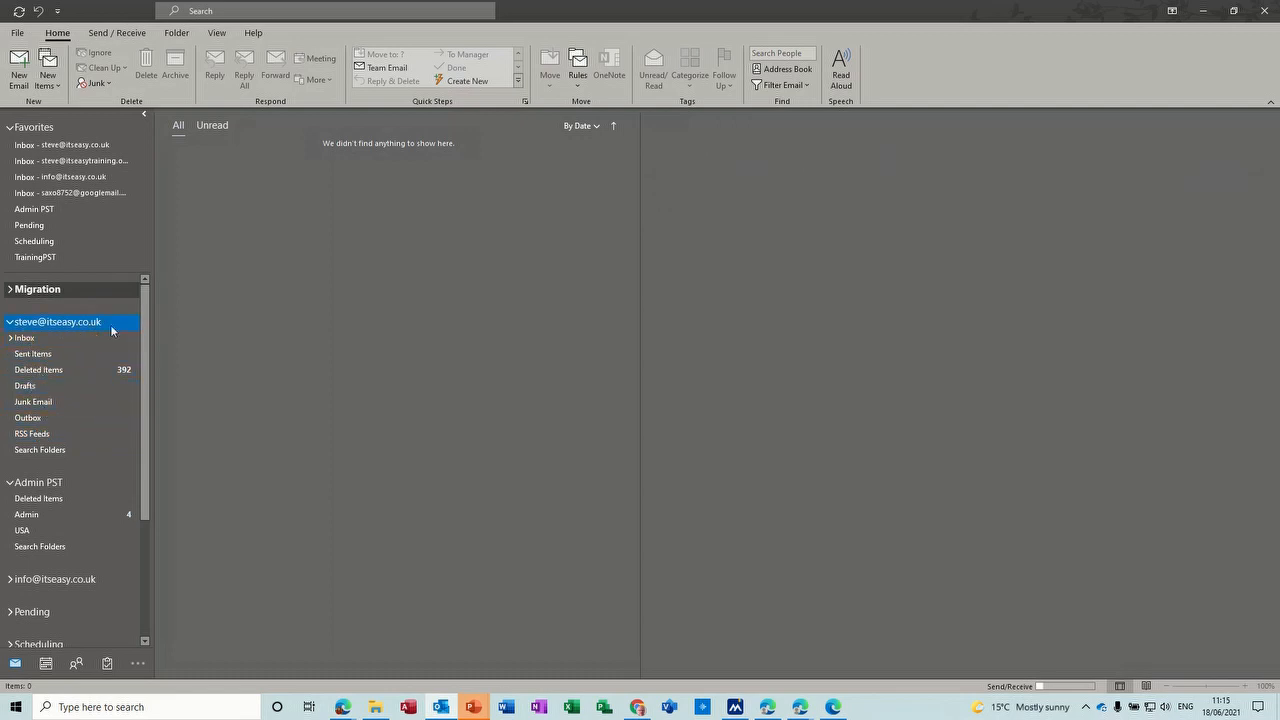
{"action": "left_click", "coordinate": [10, 291]}
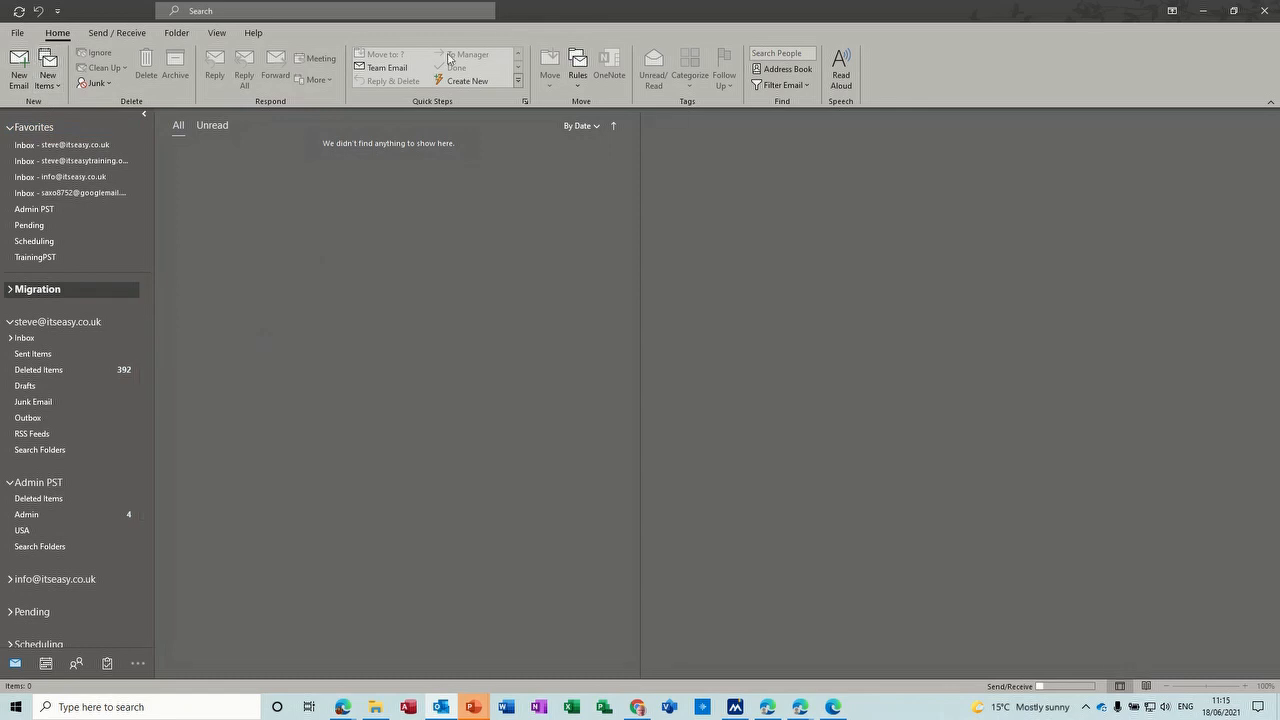
Step: View the calendar, contacts and tasks areas in turn and return to mail
{"action": "left_click", "coordinate": [45, 663]}
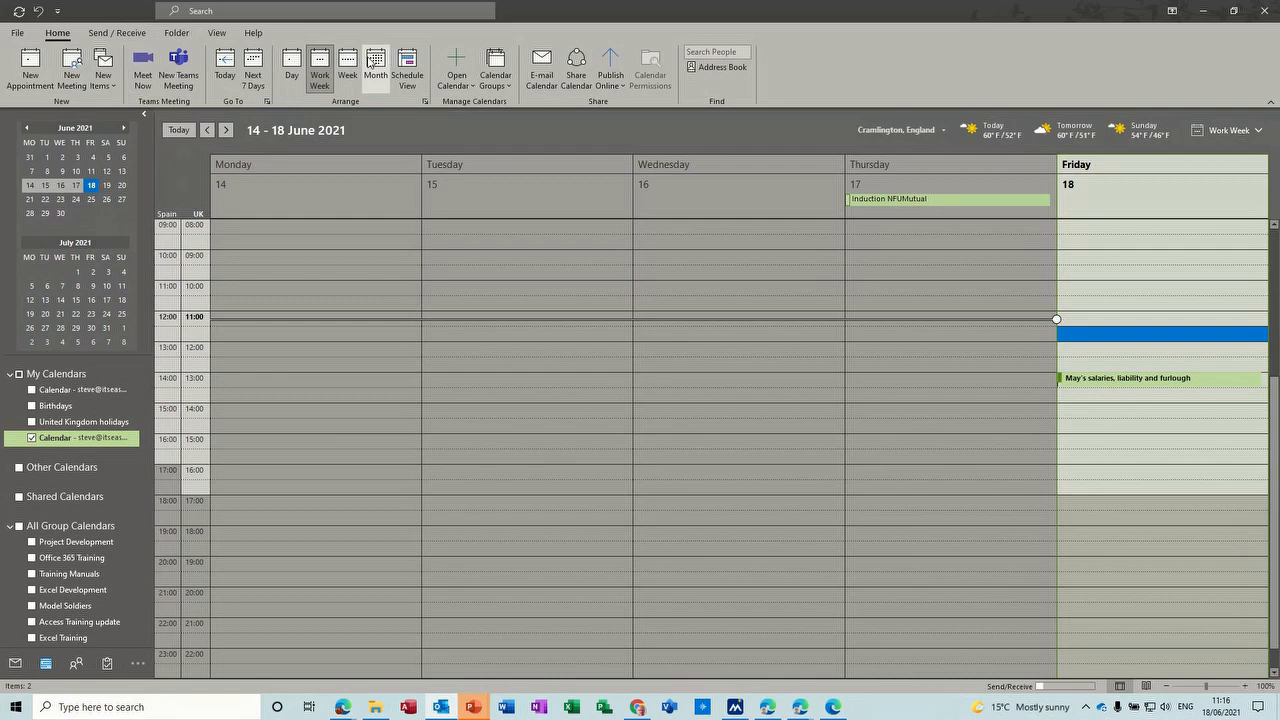
{"action": "left_click", "coordinate": [75, 665]}
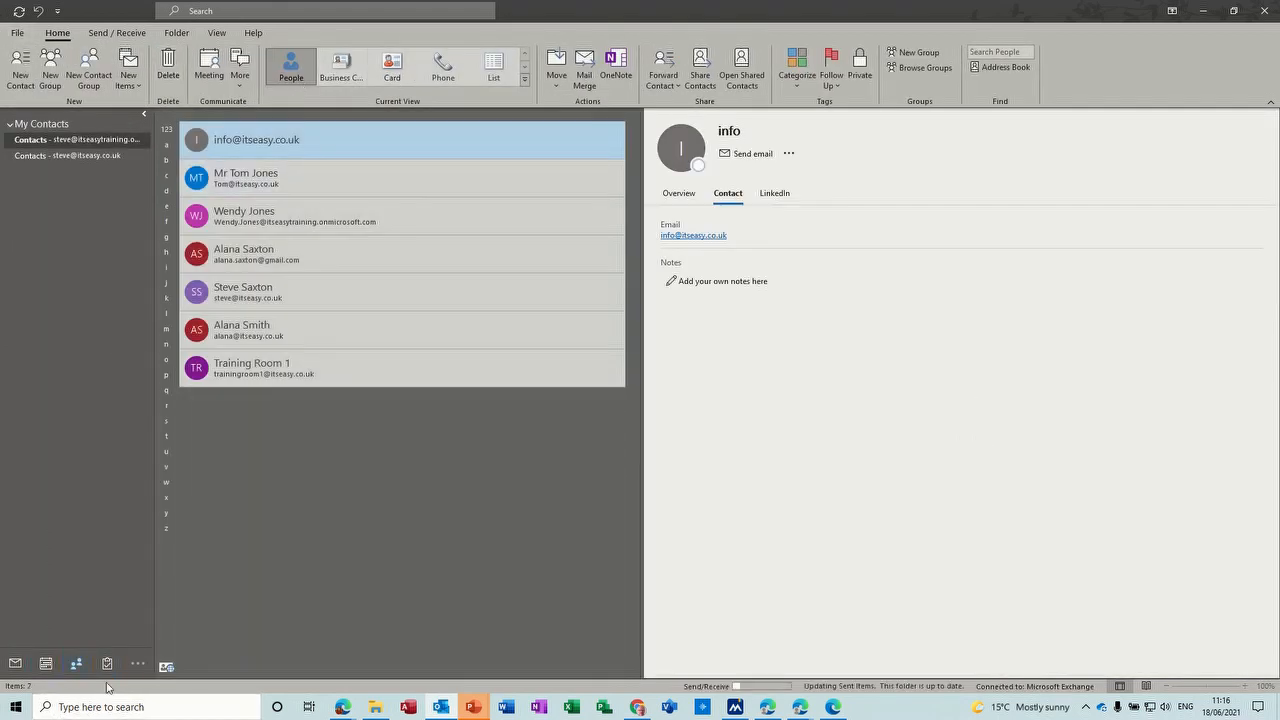
{"action": "left_click", "coordinate": [107, 664]}
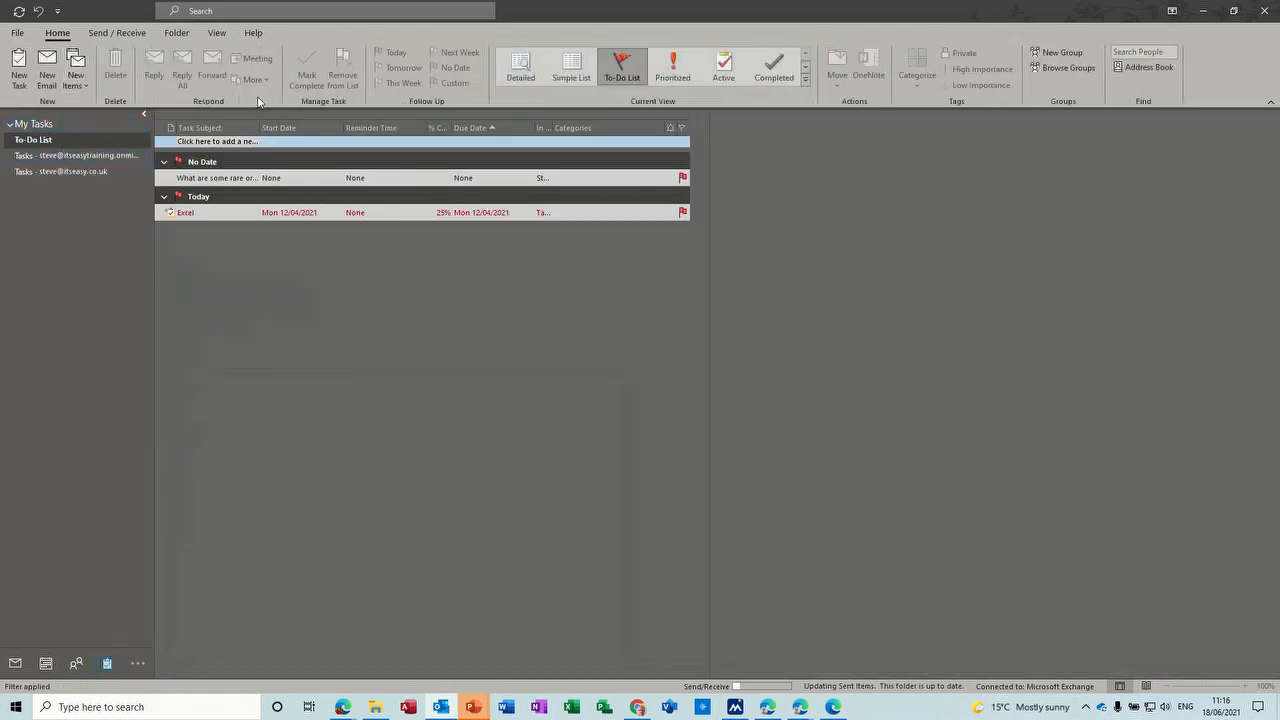
{"action": "left_click", "coordinate": [15, 663]}
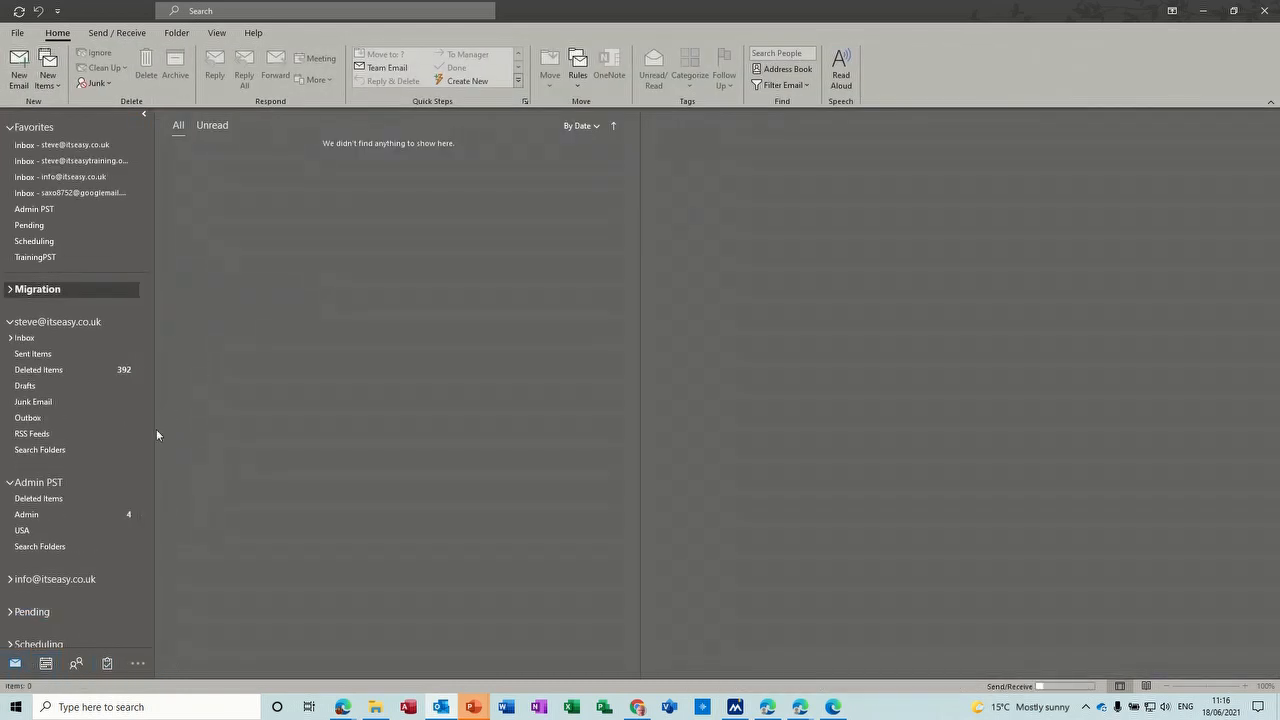
{"action": "left_click", "coordinate": [136, 421]}
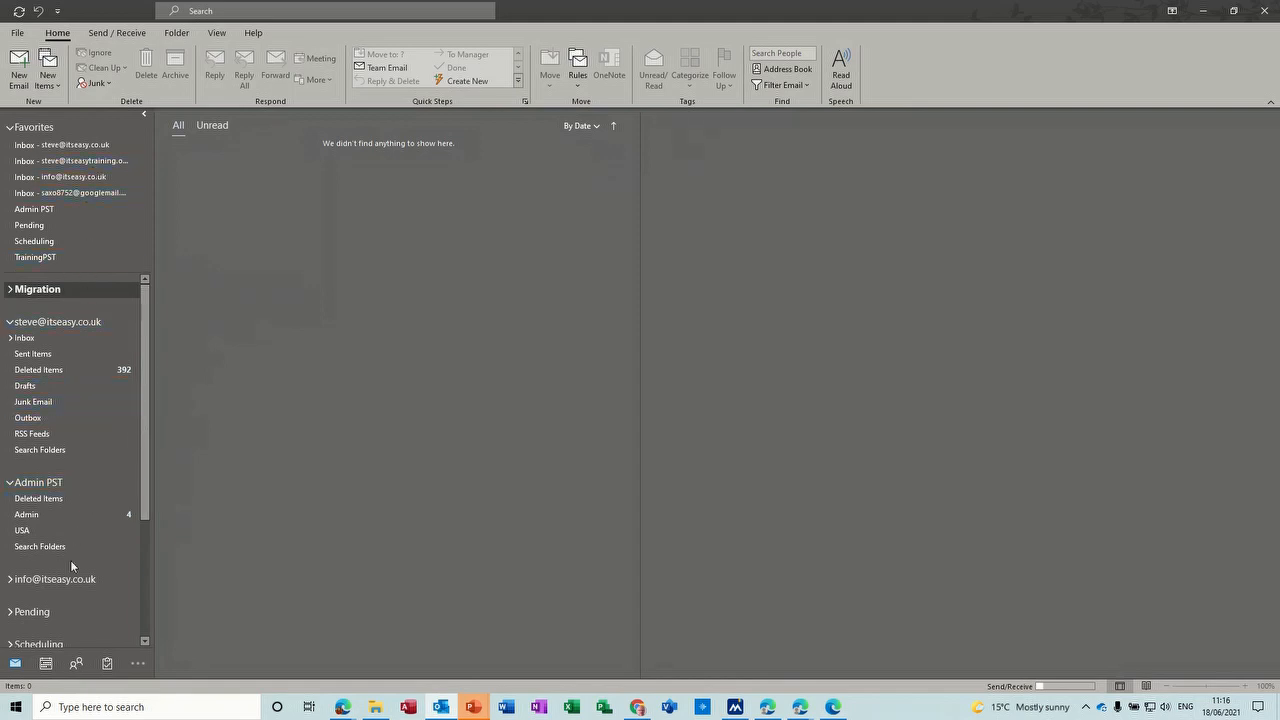
{"action": "mouse_move", "coordinate": [43, 671]}
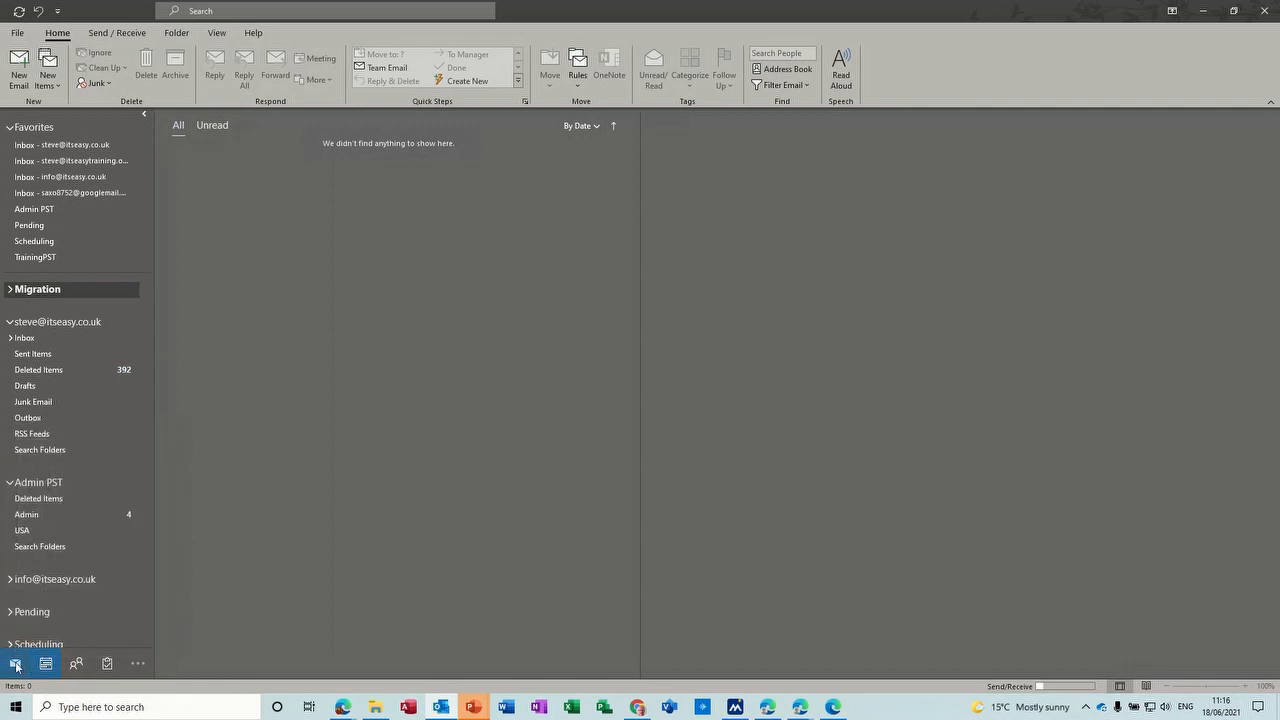
{"action": "mouse_move", "coordinate": [101, 672]}
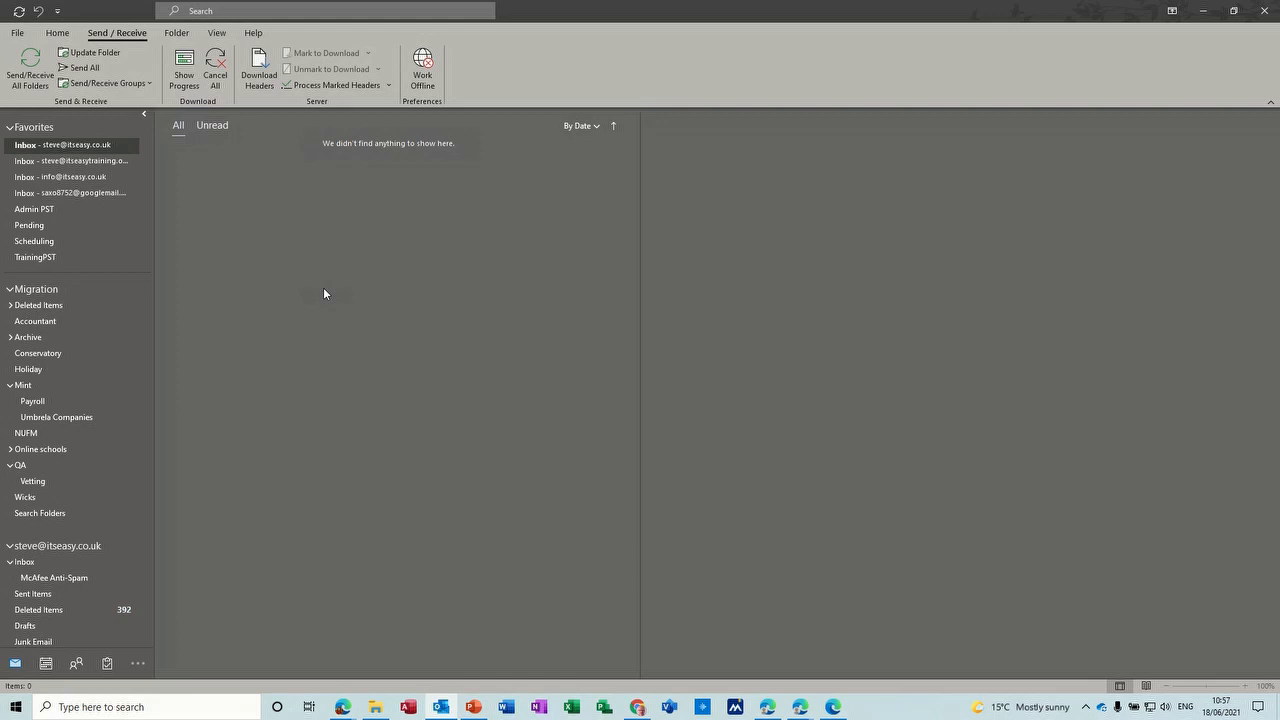
Step: Create a new email from the first favourite Inbox and address it to the suggested contact with the training account
{"action": "left_click", "coordinate": [38, 146]}
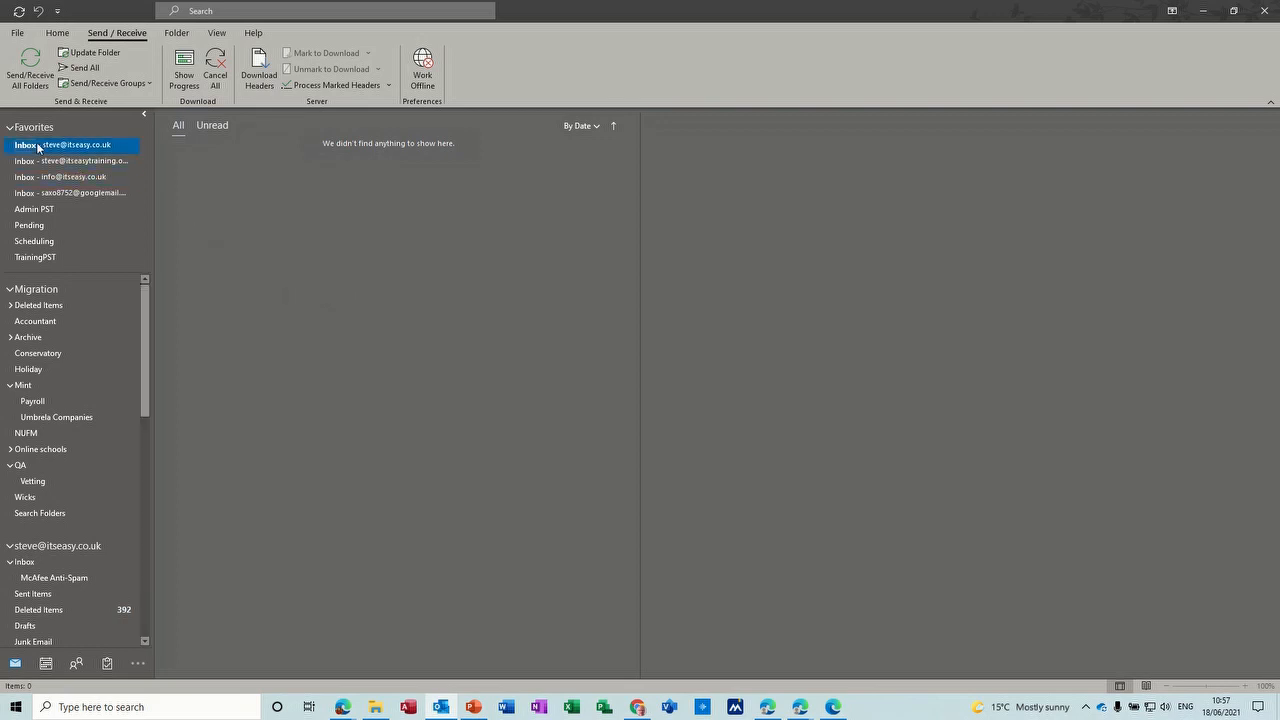
{"action": "left_click", "coordinate": [58, 35]}
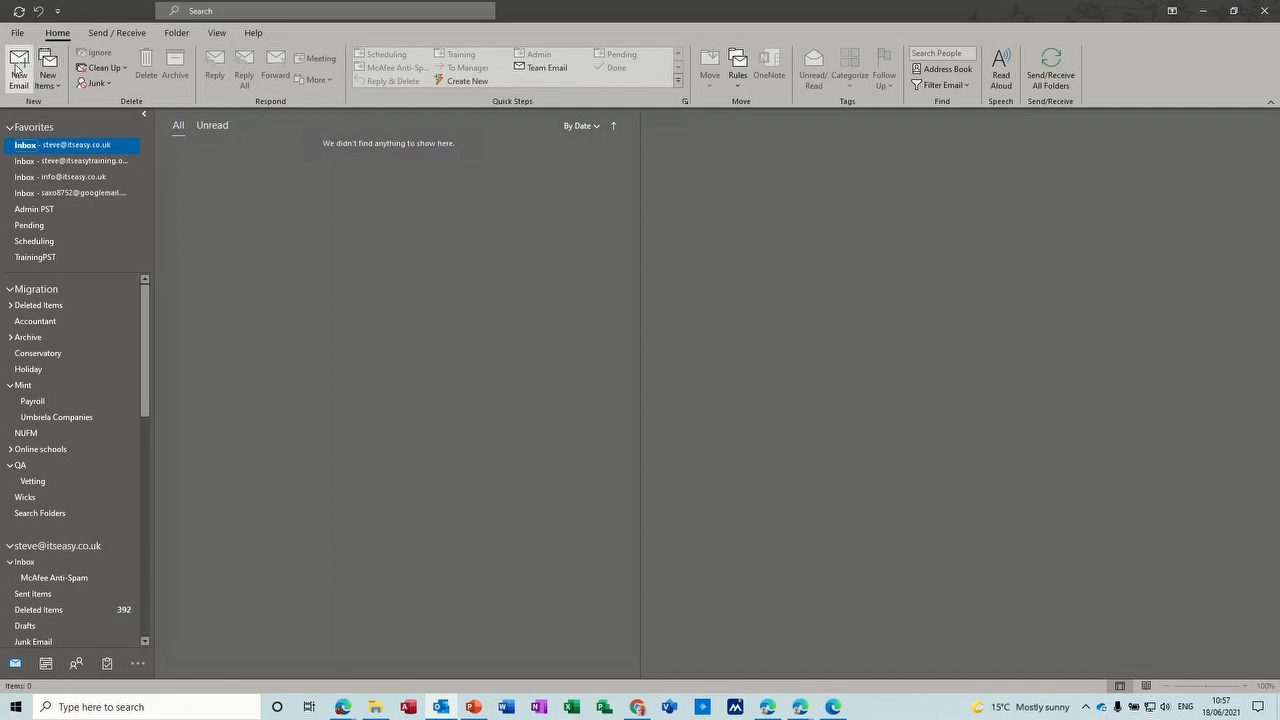
{"action": "left_click", "coordinate": [18, 70]}
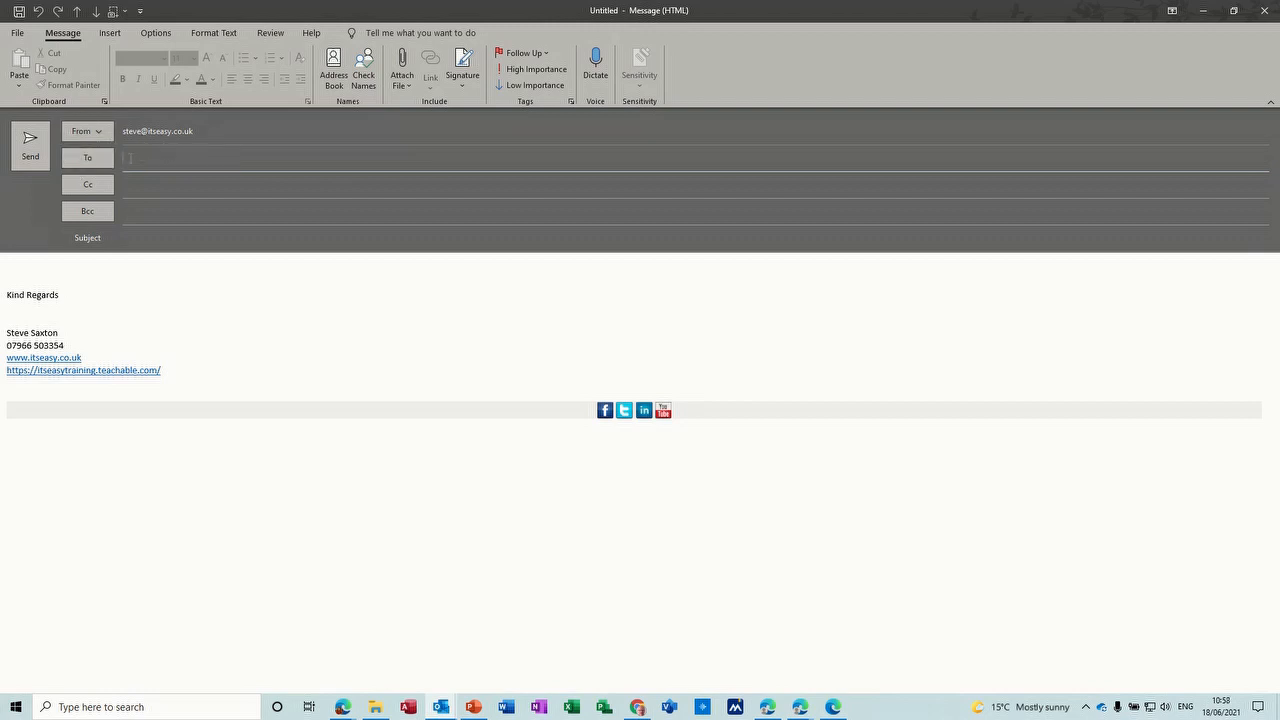
{"action": "type", "text": "steve"}
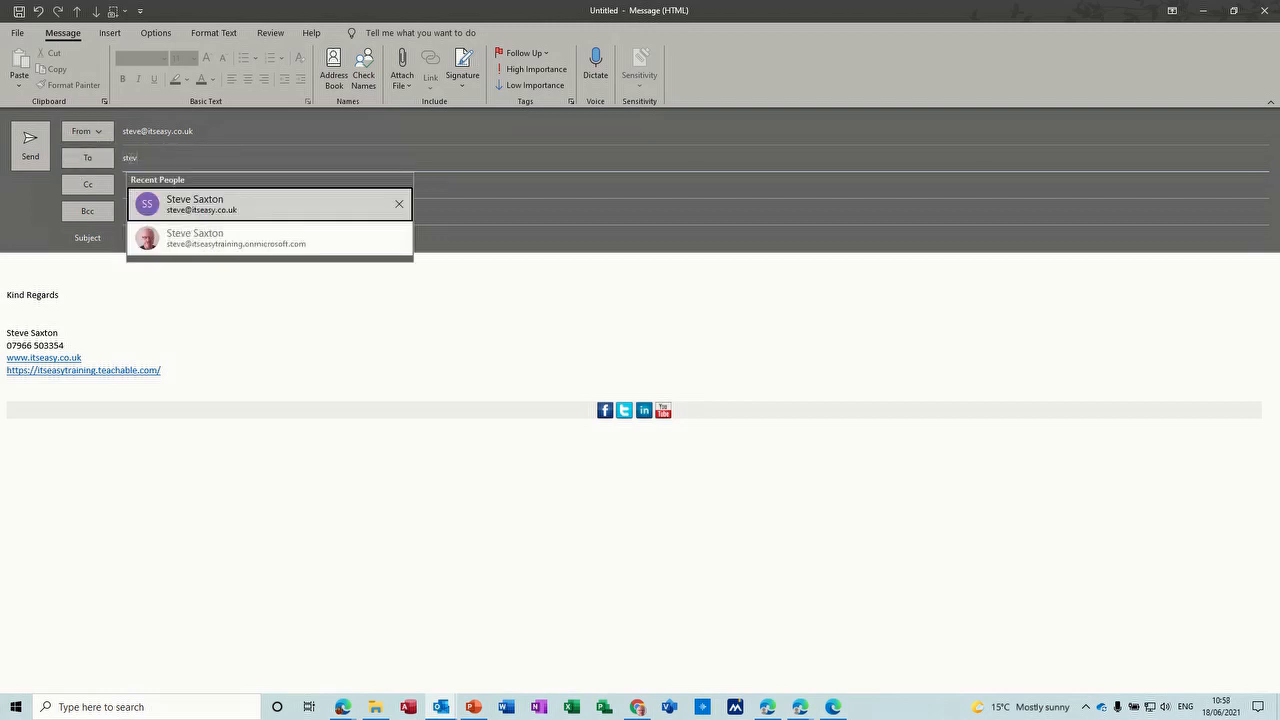
{"action": "left_click", "coordinate": [203, 238]}
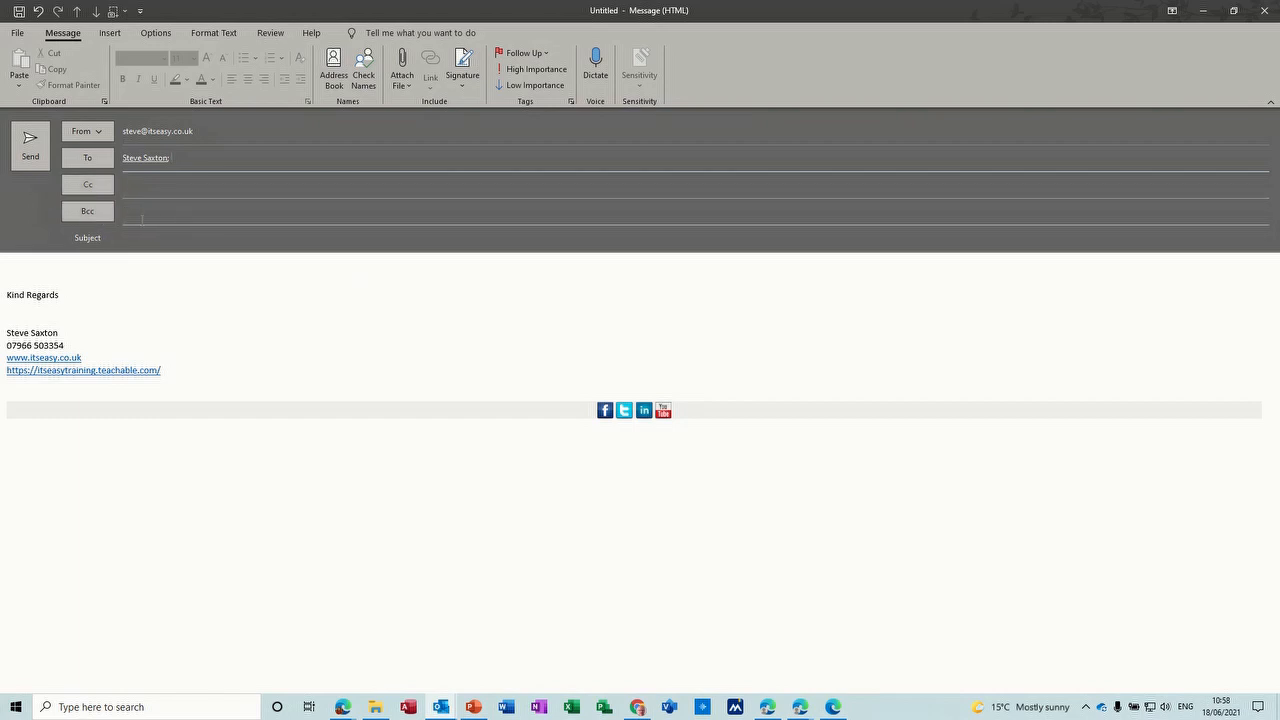
Step: Add the second recent contact as the Cc recipient and look at the recent-people suggestions for Bcc
{"action": "left_click", "coordinate": [136, 194]}
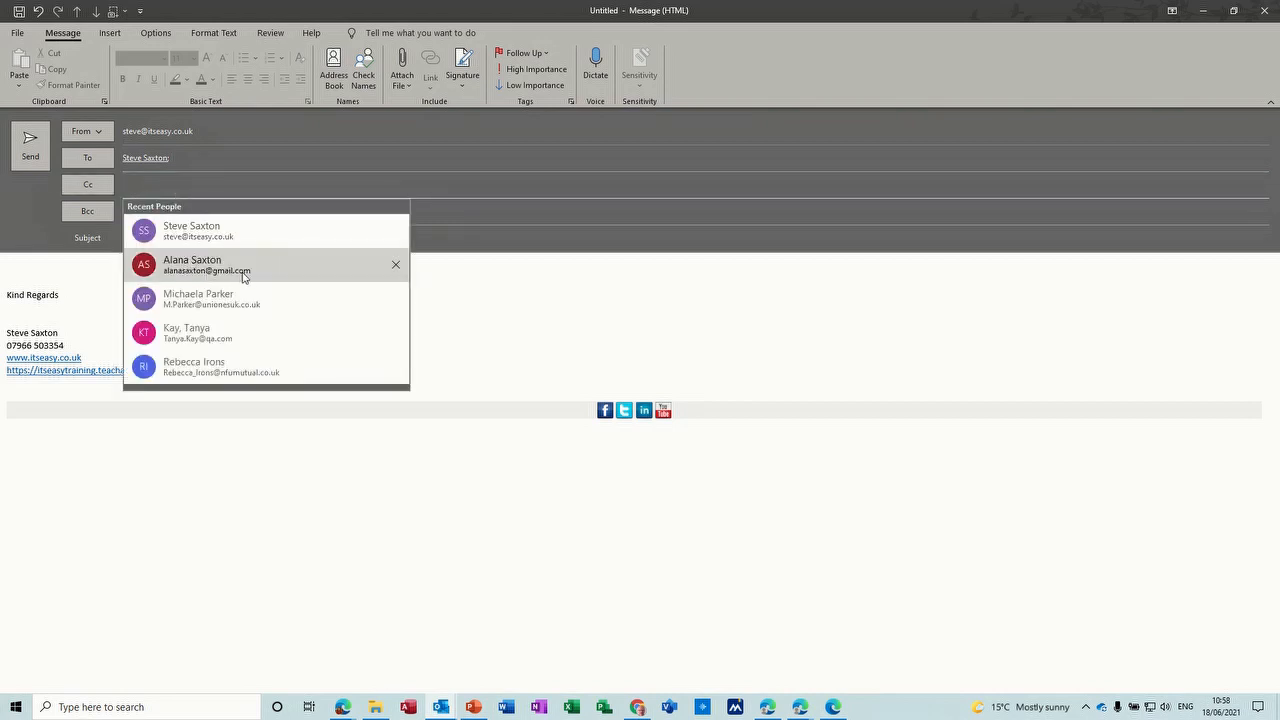
{"action": "left_click", "coordinate": [207, 273]}
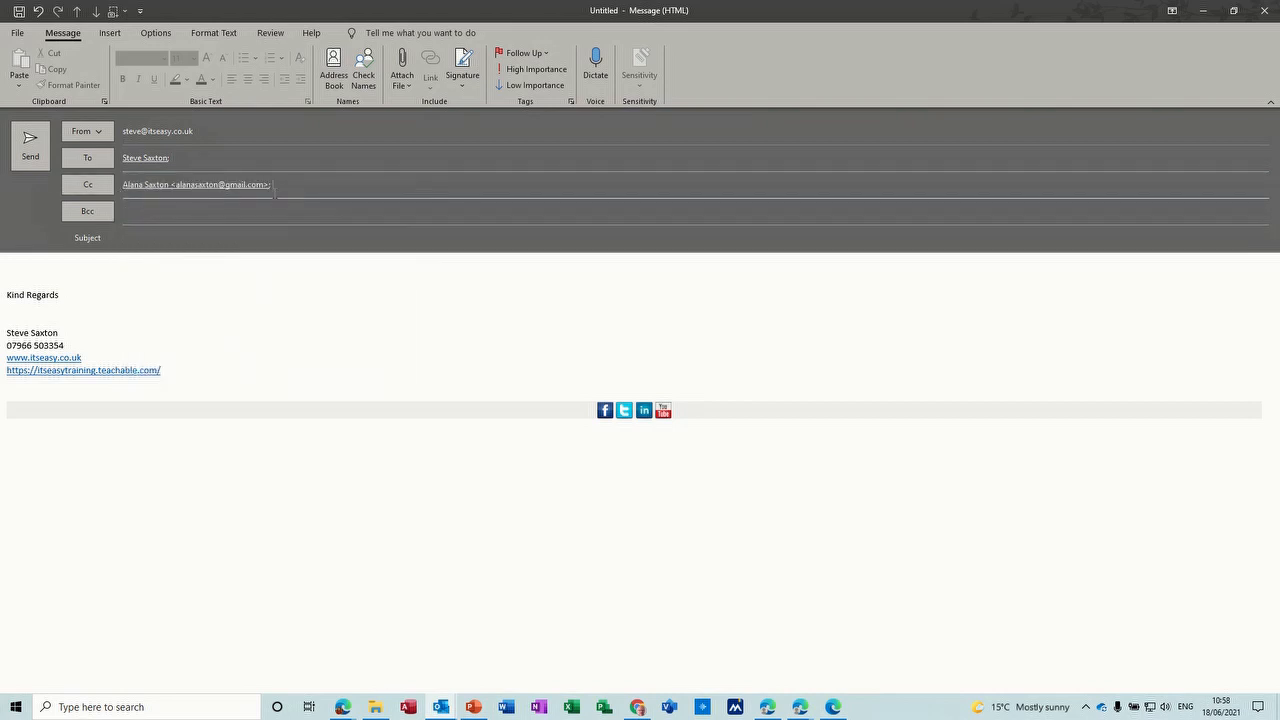
{"action": "left_click", "coordinate": [141, 216]}
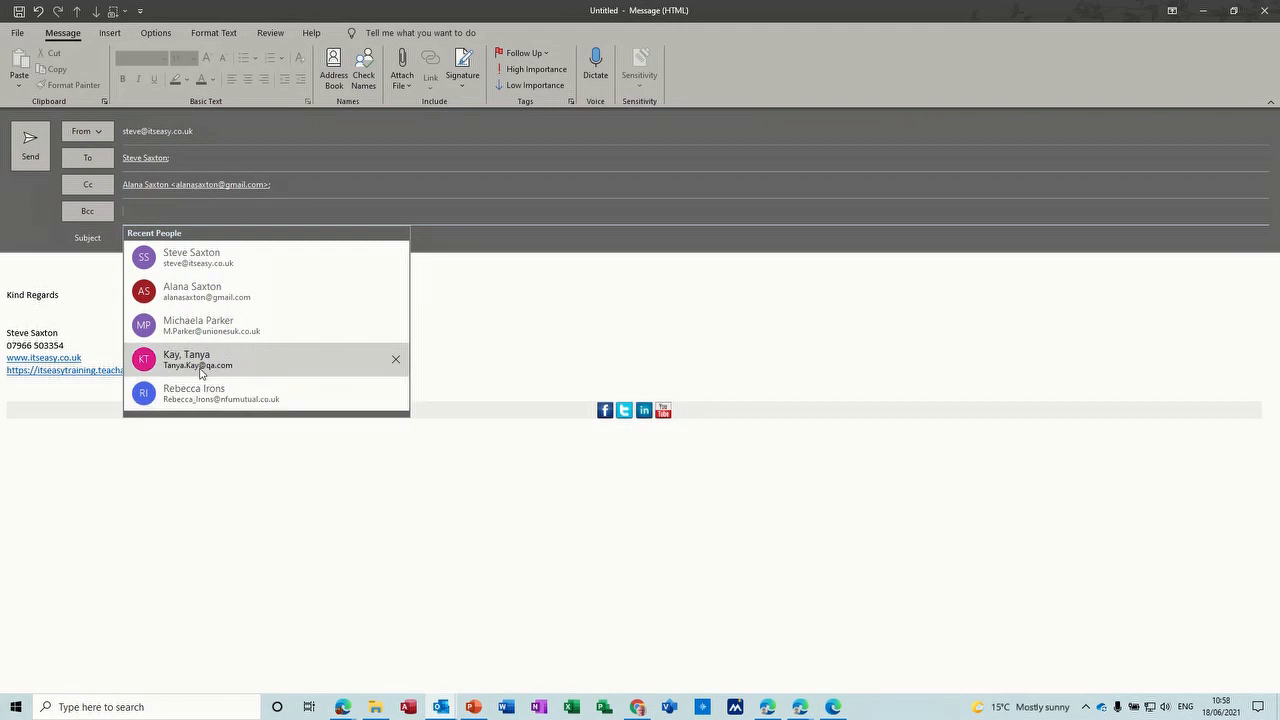
{"action": "left_click", "coordinate": [134, 208]}
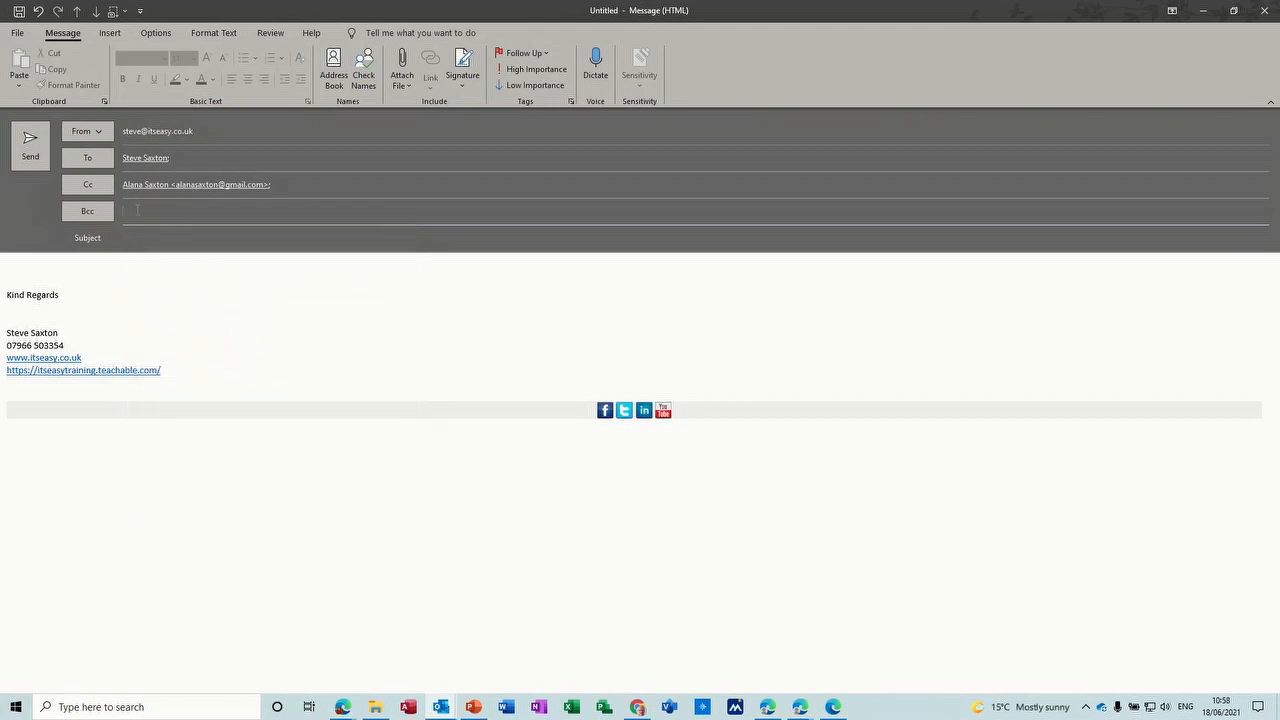
{"action": "left_click", "coordinate": [42, 267]}
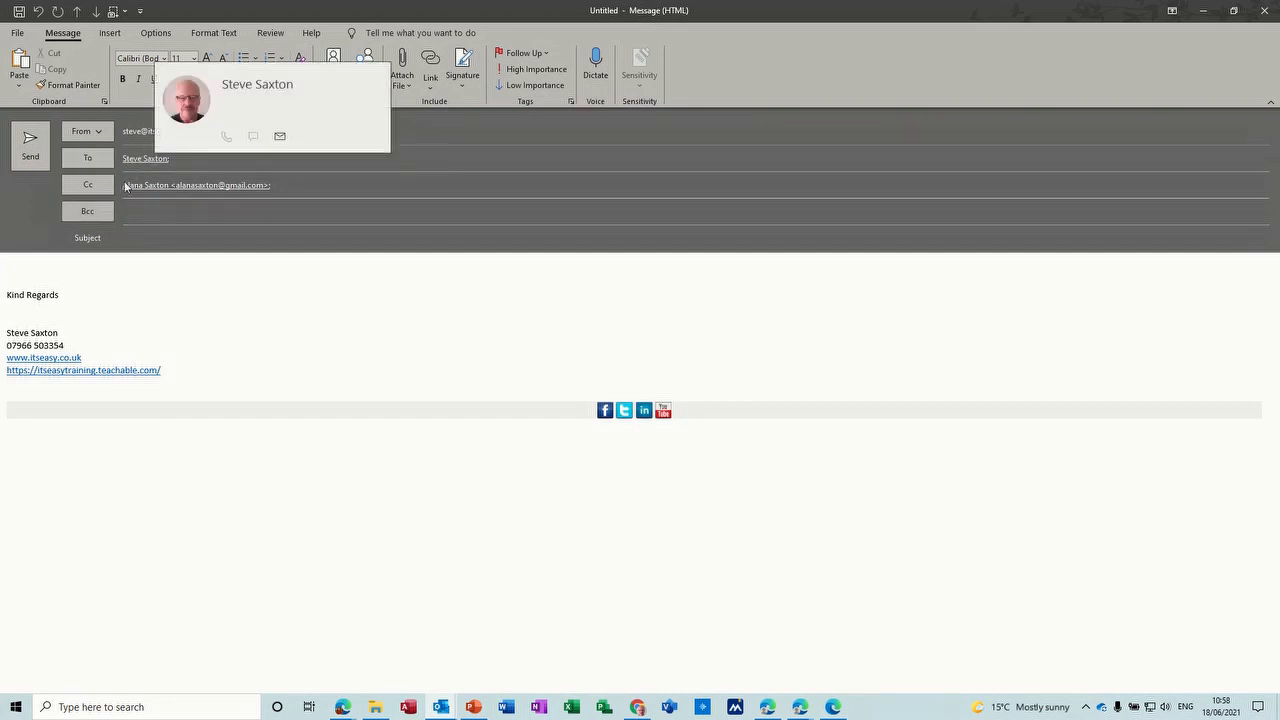
Step: Remove the Cc recipient and set the email's subject to Test
{"action": "left_click", "coordinate": [299, 190]}
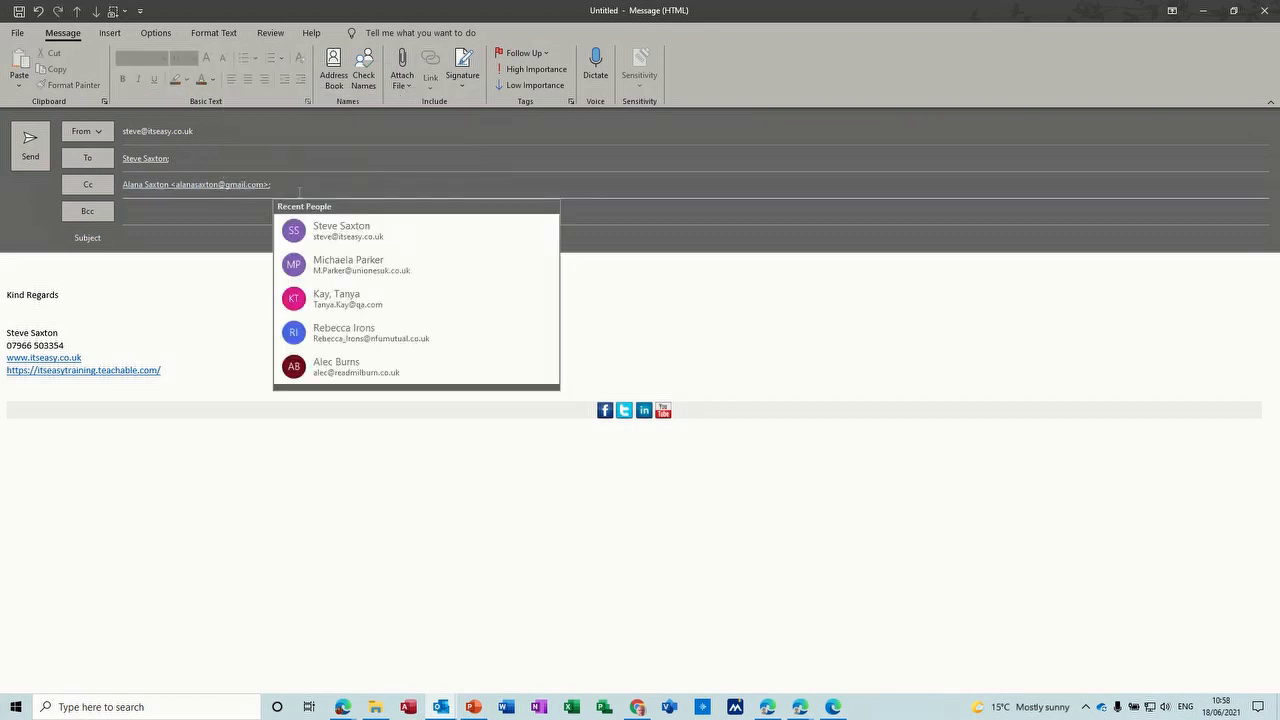
{"action": "key", "text": "BackSpace"}
{"action": "key", "text": "BackSpace"}
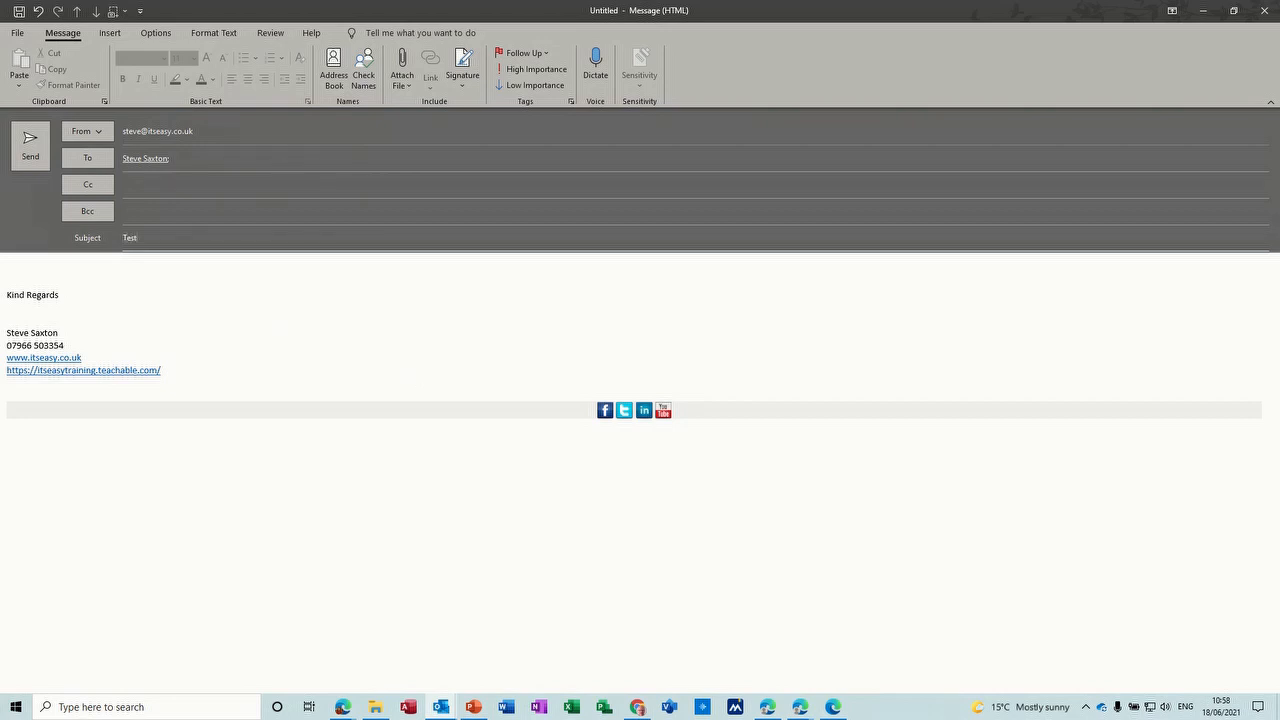
Step: Write the greeting Hi and the filler line "Dfsdfsf efeerferf" in the message body above the signature
{"action": "left_click", "coordinate": [69, 271]}
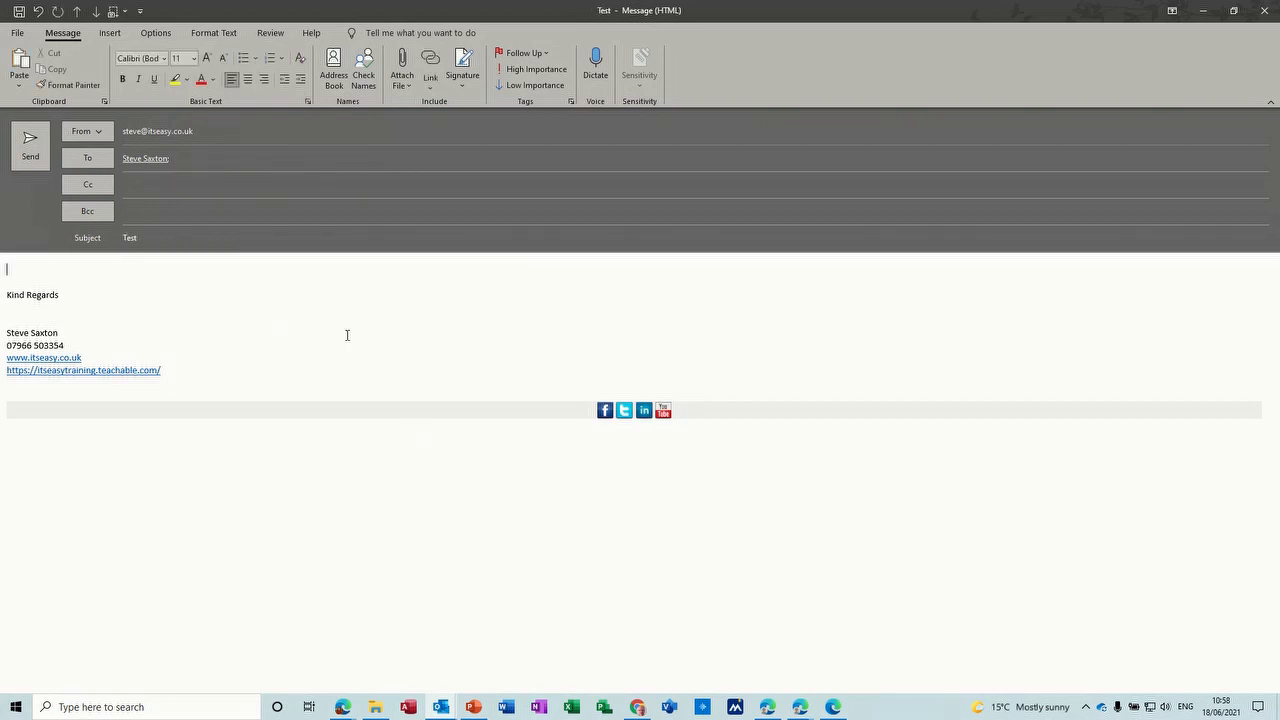
{"action": "type", "text": "Hi"}
{"action": "key", "text": "Return"}
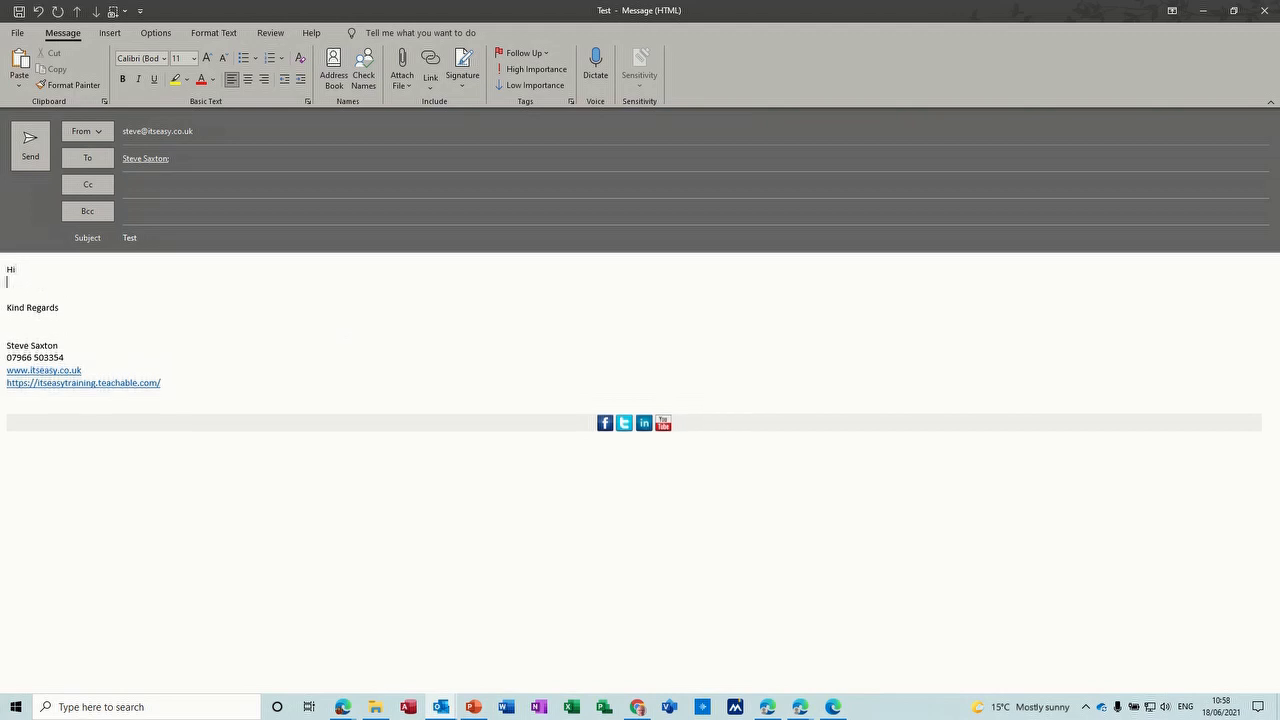
{"action": "type", "text": "dfsdfsf efeerferf"}
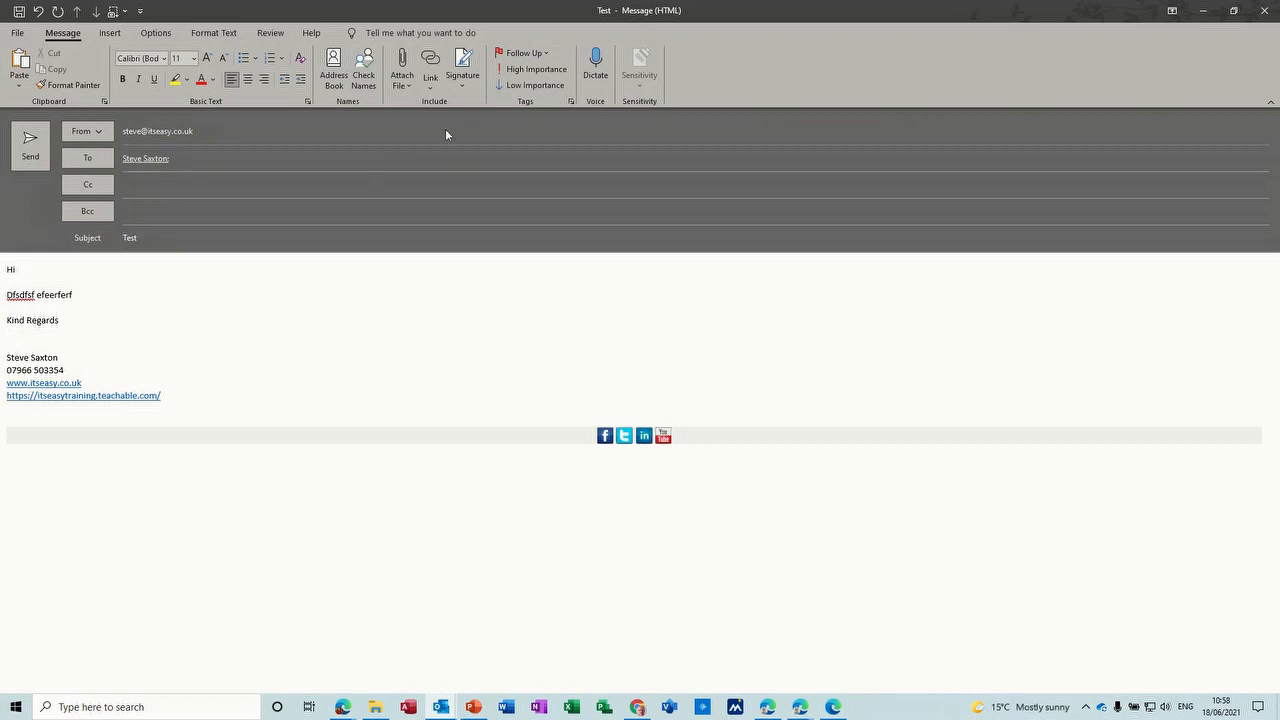
Step: Swap the message's signature for the short Regards version and switch back to the full Kind Regards version with links
{"action": "left_click", "coordinate": [463, 84]}
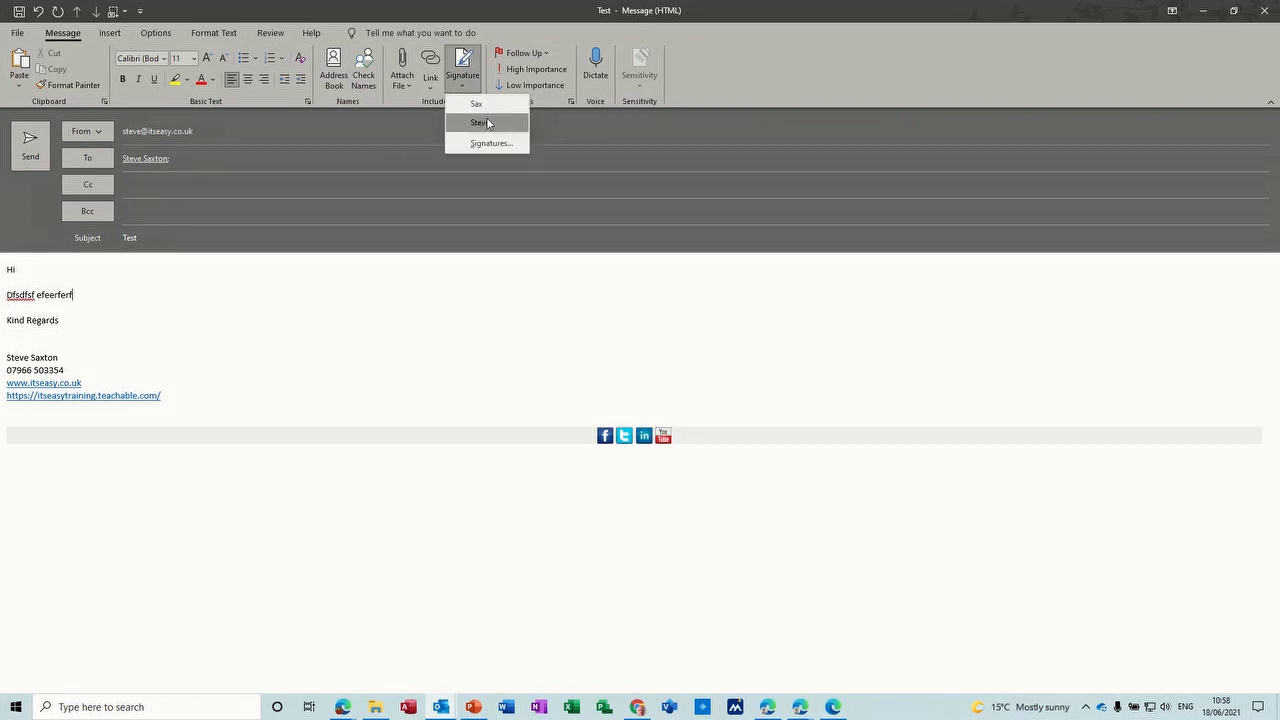
{"action": "left_click", "coordinate": [487, 124]}
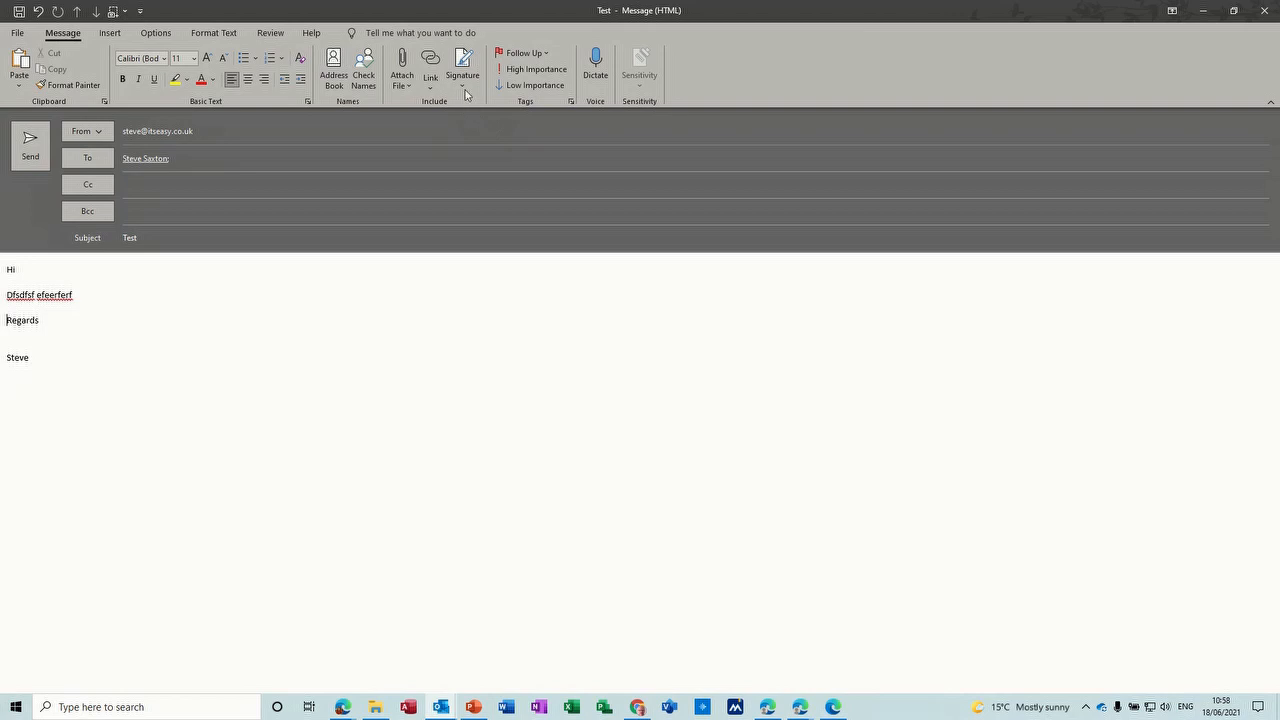
{"action": "left_click", "coordinate": [469, 91]}
{"action": "left_click", "coordinate": [476, 104]}
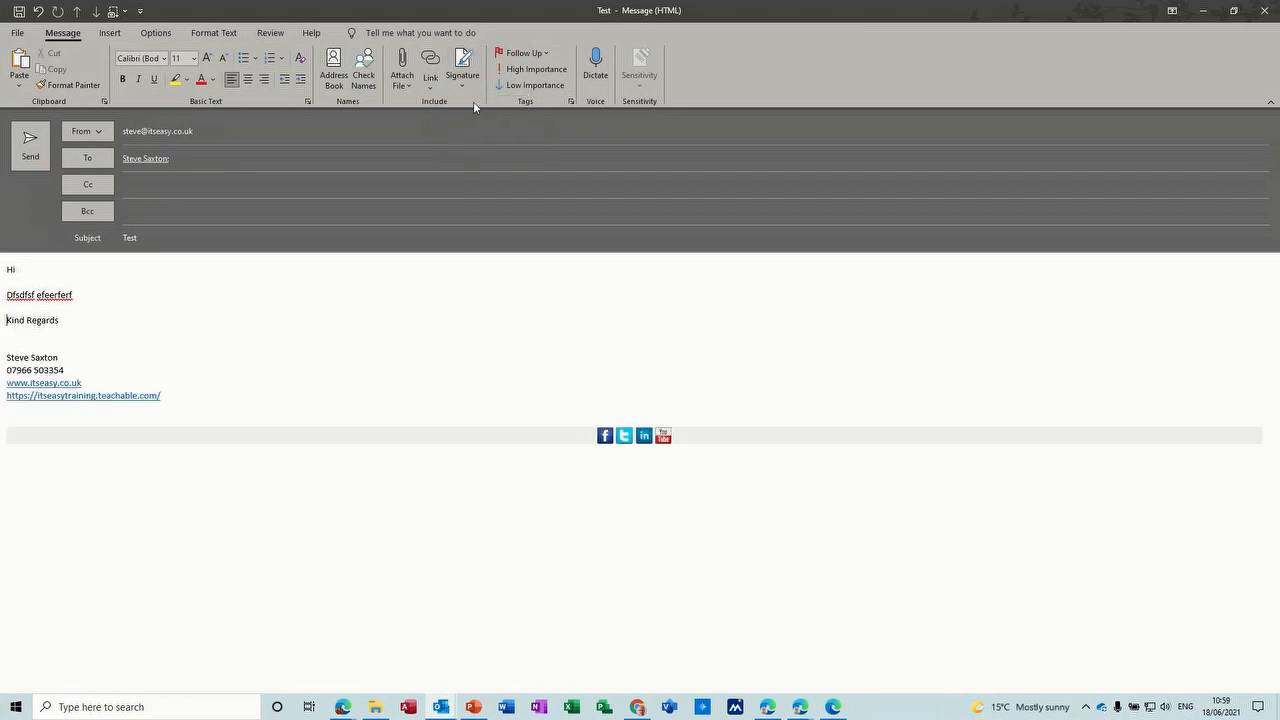
Step: Open the signature settings and review the choices for the default signature of new messages
{"action": "left_click", "coordinate": [467, 90]}
{"action": "left_click", "coordinate": [477, 143]}
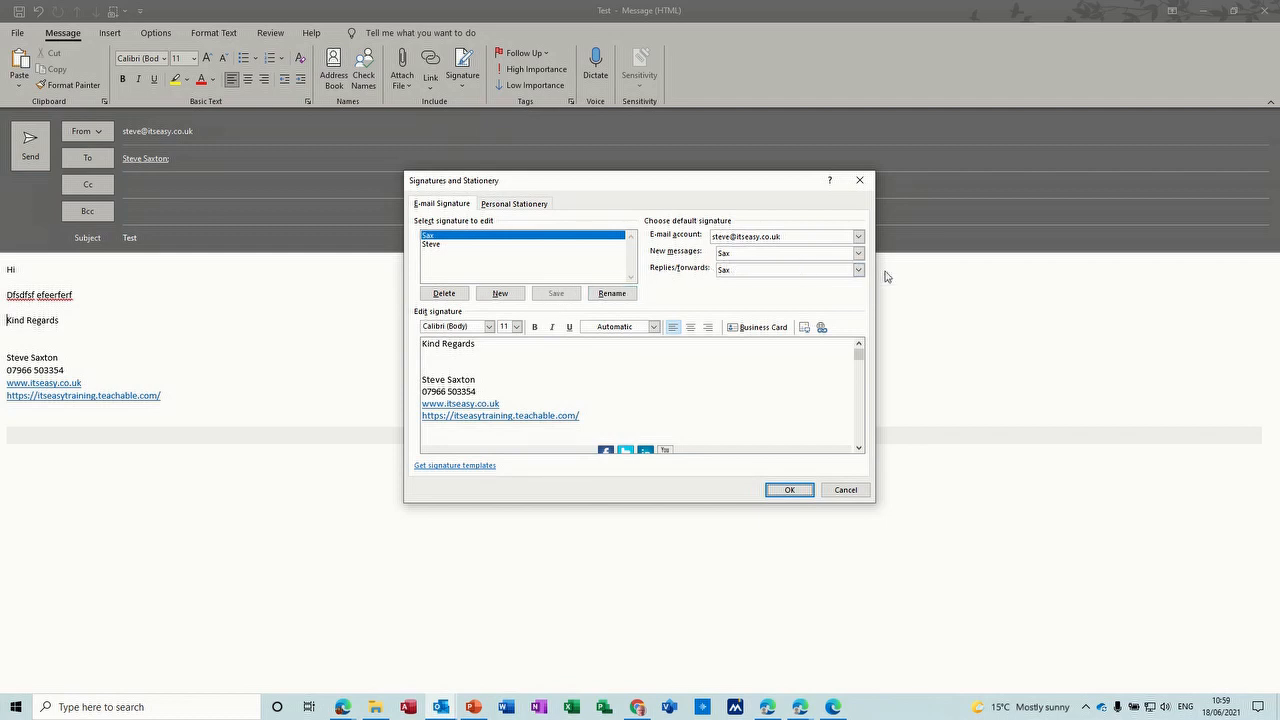
{"action": "left_click", "coordinate": [858, 256]}
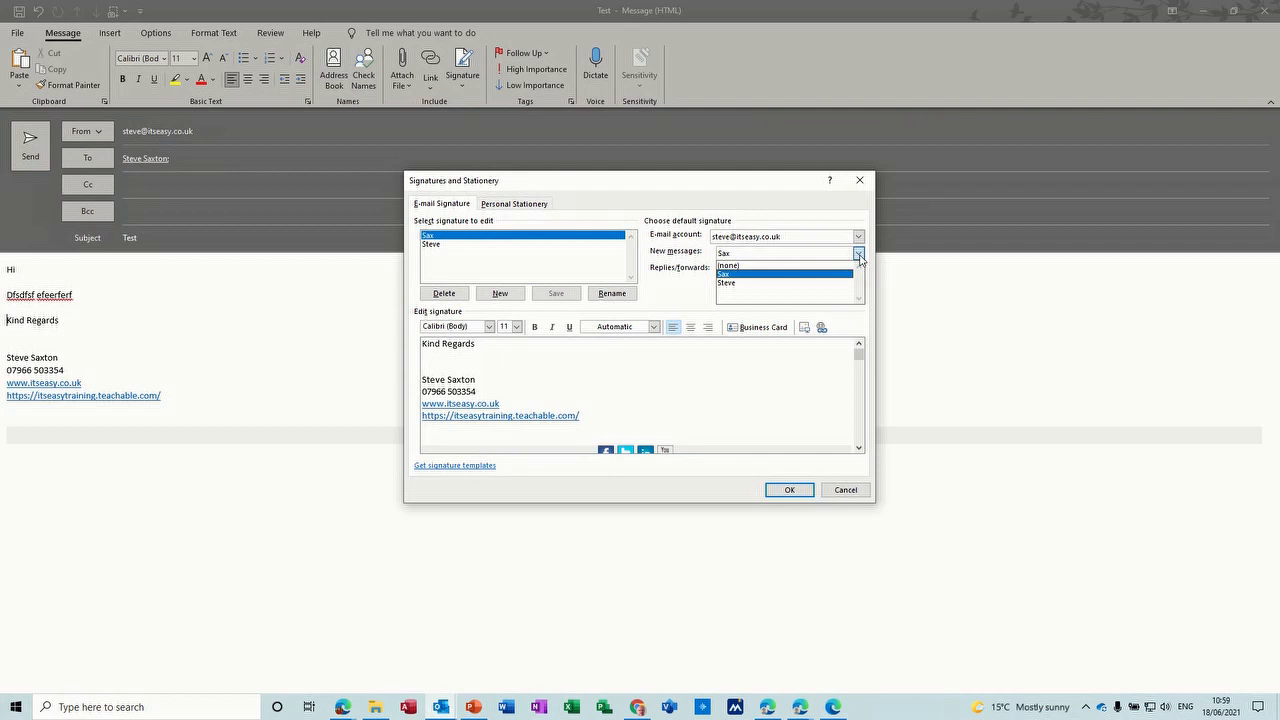
{"action": "left_click", "coordinate": [858, 256]}
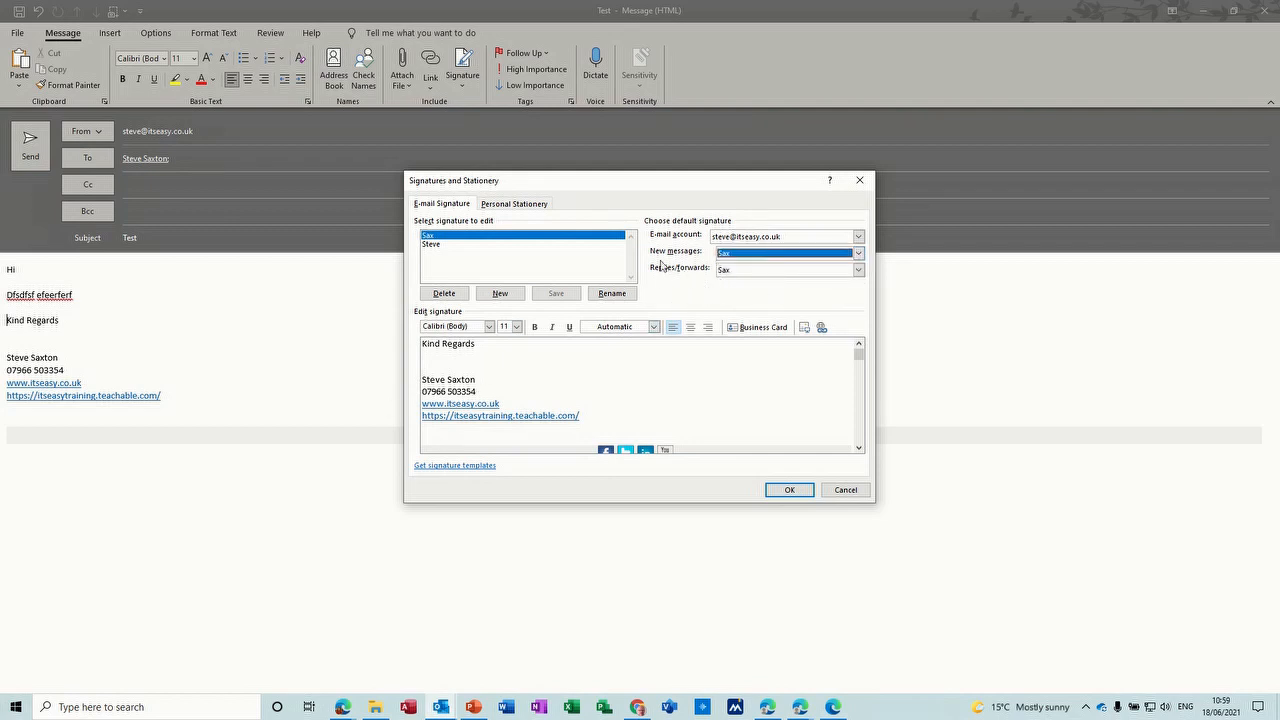
Step: Review the default signature choices for replies/forwards and new messages, keep Sax for both, and close the signature settings
{"action": "left_click", "coordinate": [857, 272]}
{"action": "left_click", "coordinate": [857, 276]}
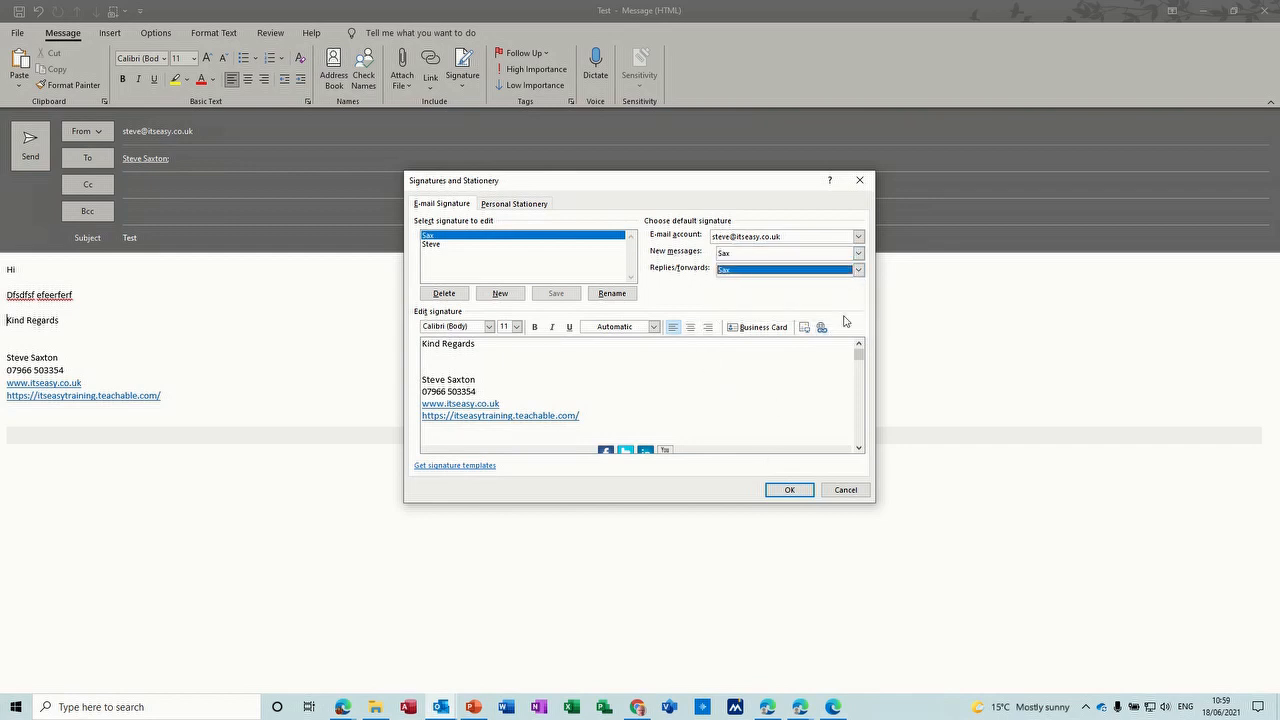
{"action": "left_click", "coordinate": [857, 253]}
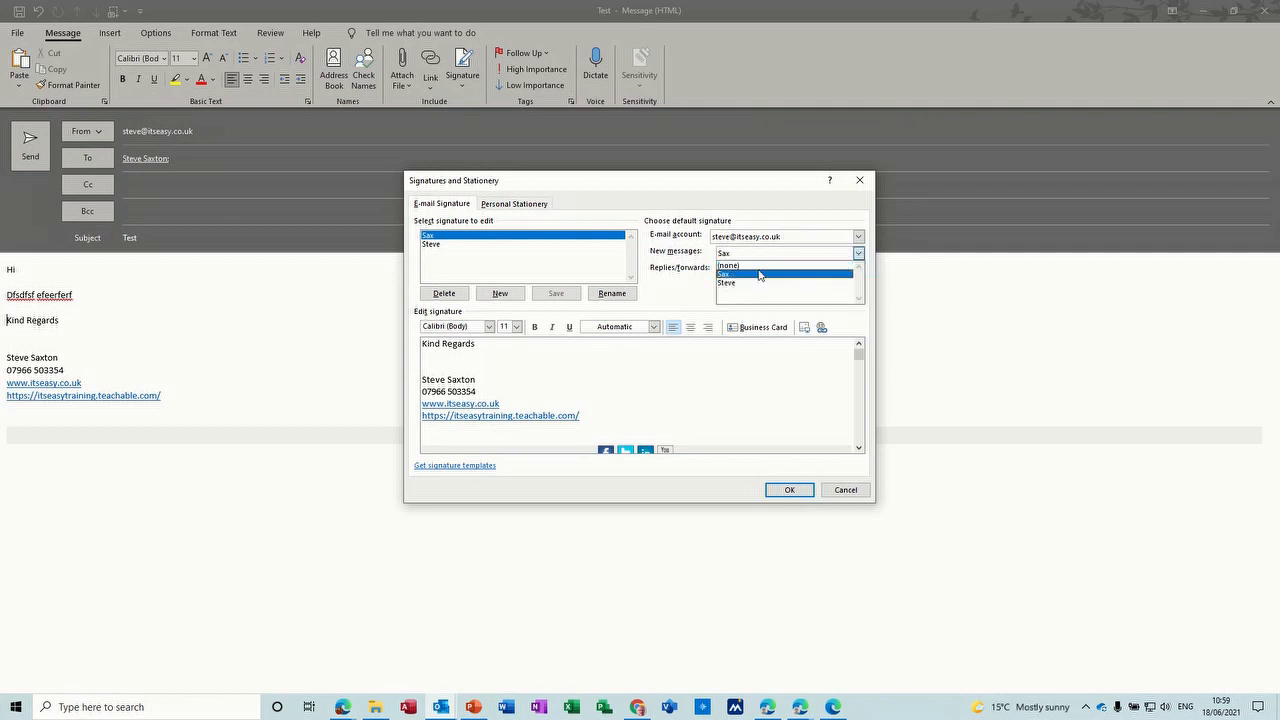
{"action": "left_click", "coordinate": [857, 256]}
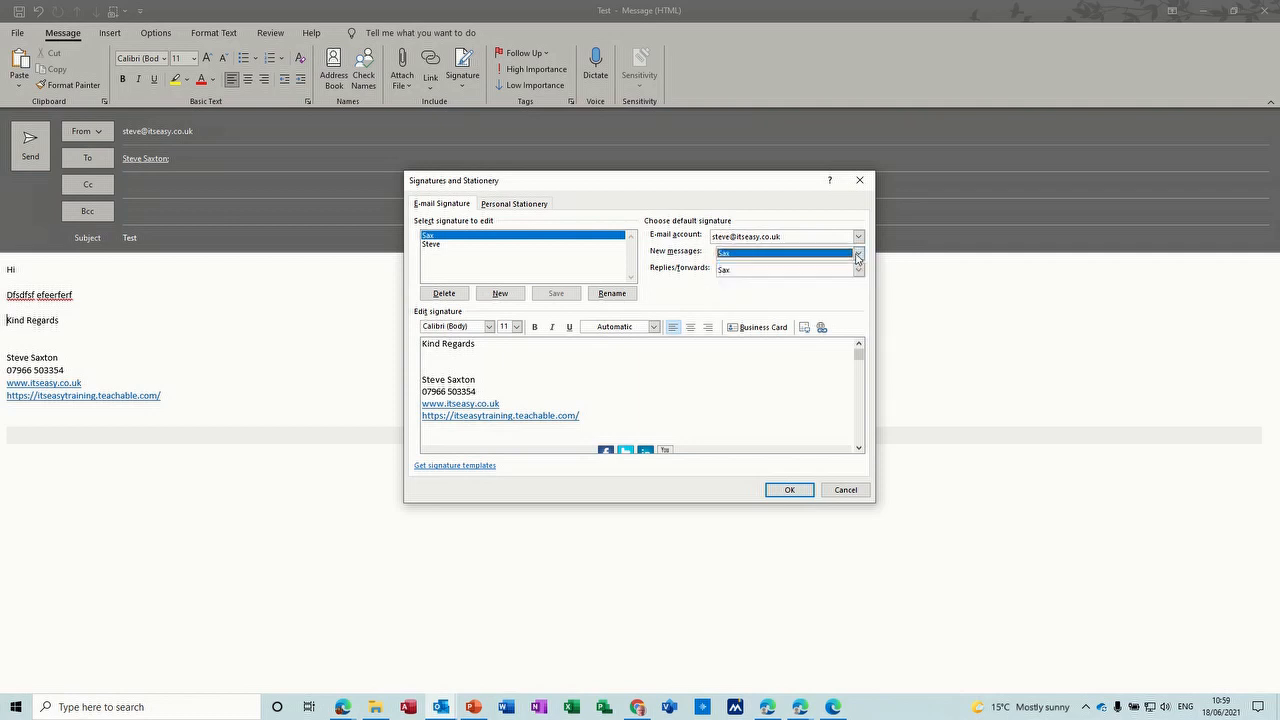
{"action": "left_click", "coordinate": [789, 490]}
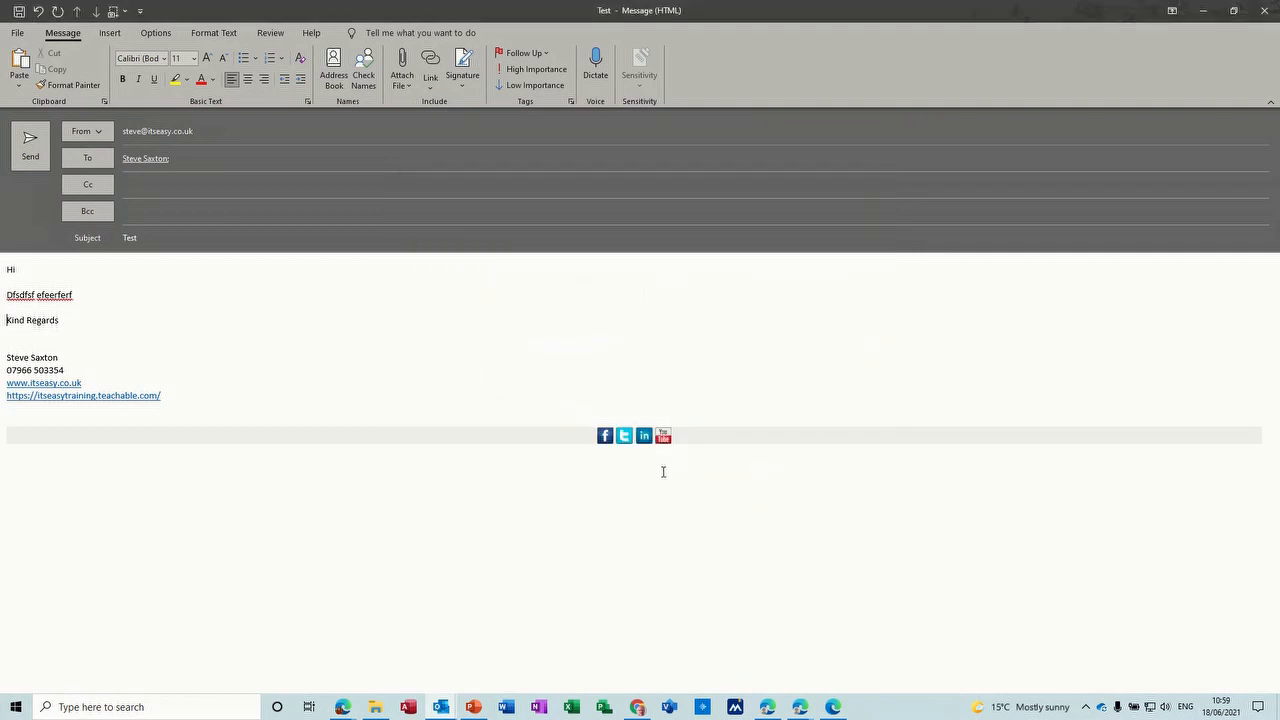
Step: Send the Test email, ignoring the spelling check's flagged filler words in the body
{"action": "left_click", "coordinate": [30, 145]}
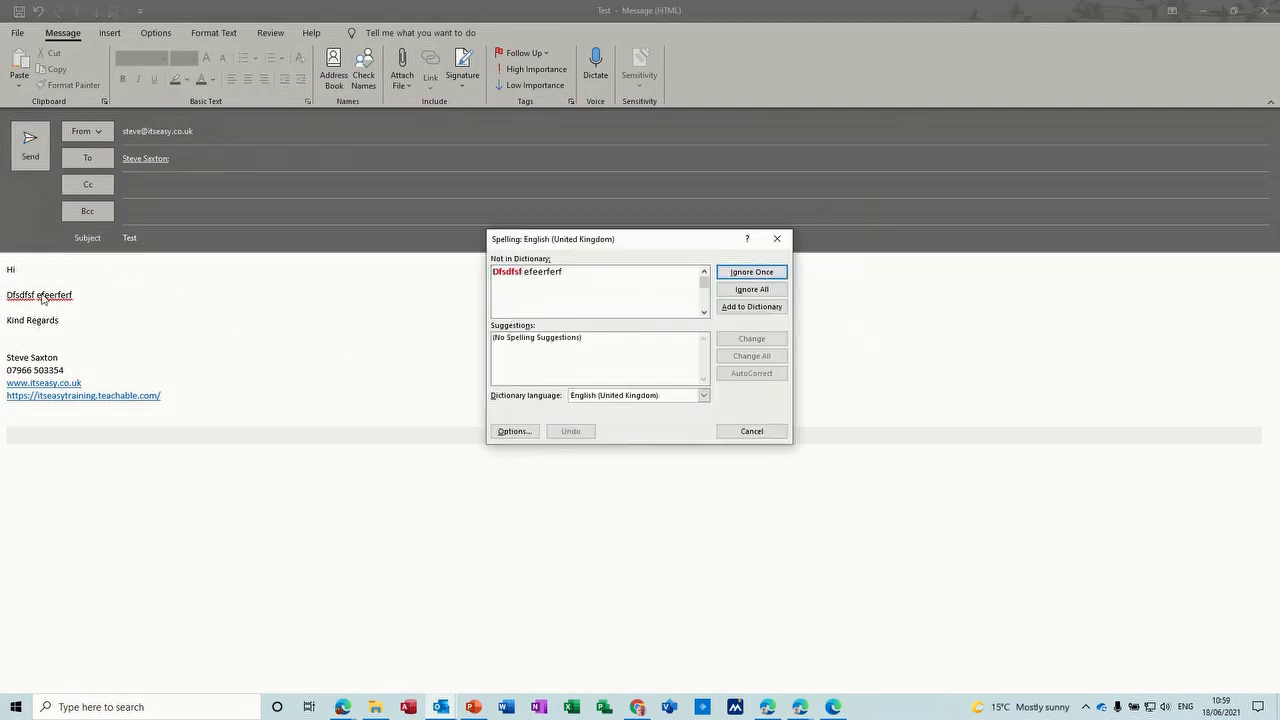
{"action": "left_click", "coordinate": [751, 272]}
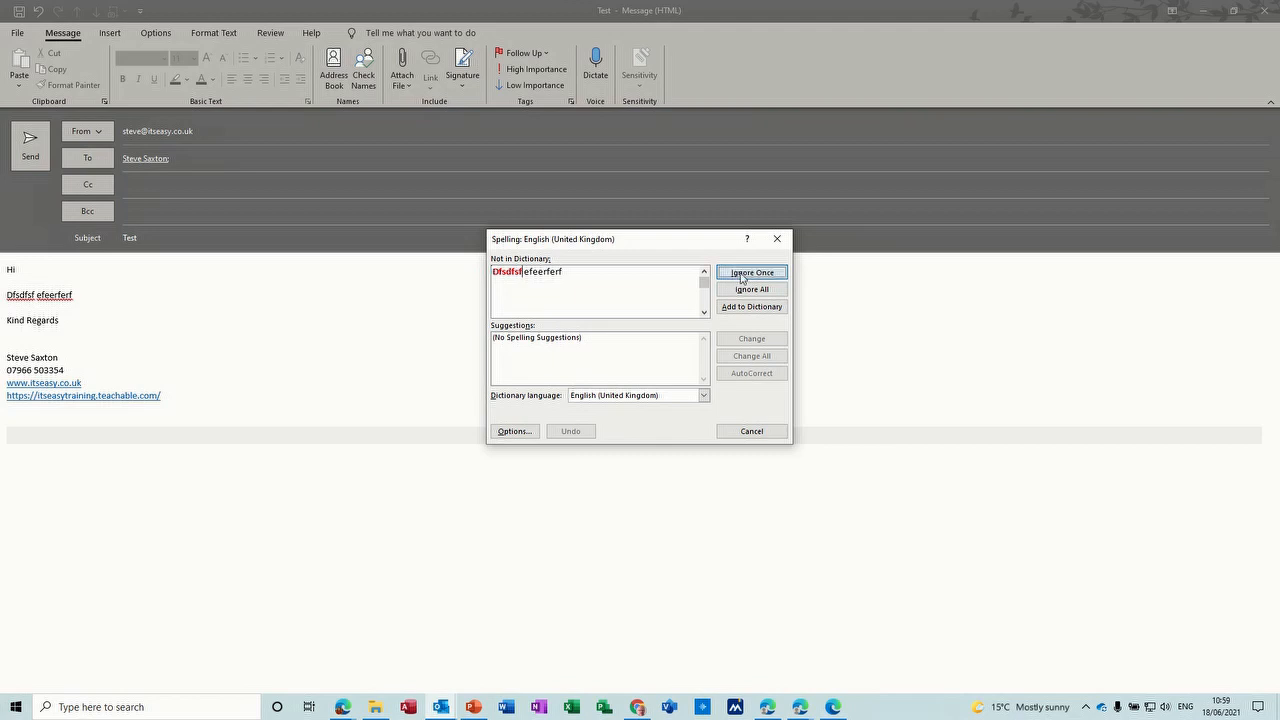
{"action": "left_click", "coordinate": [741, 277]}
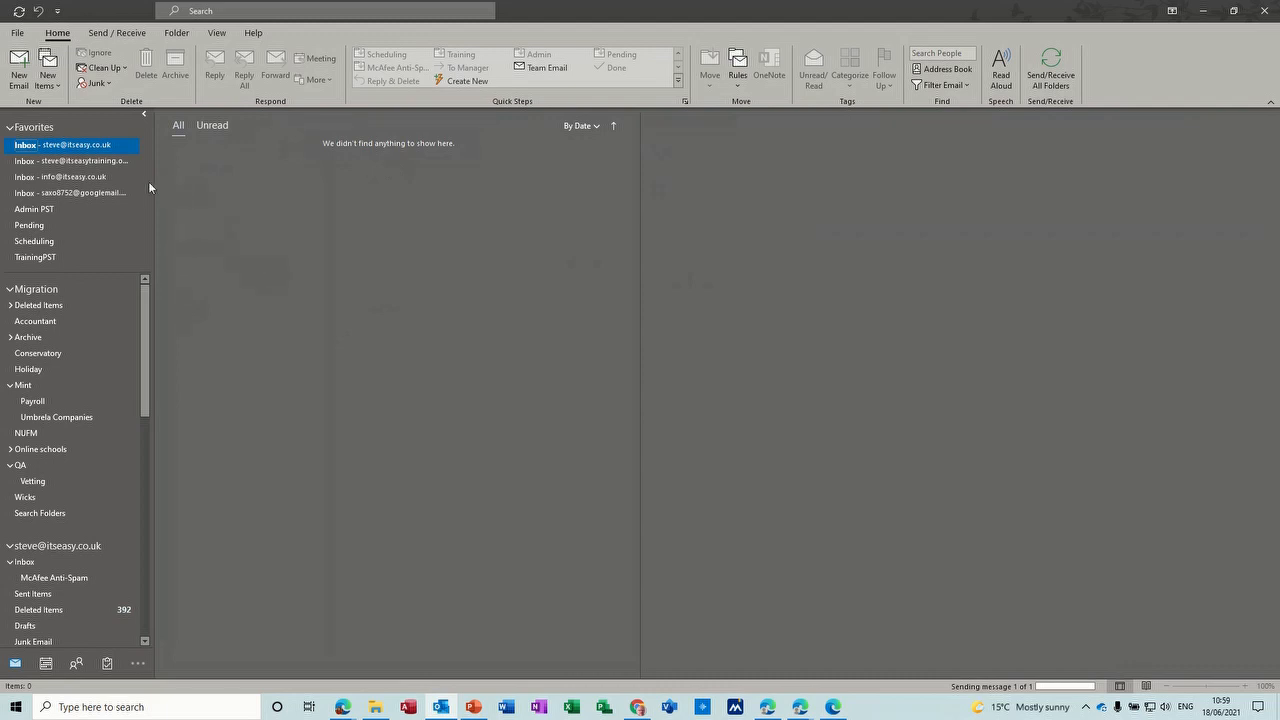
Step: Open the second account's favourite inbox and send/receive all folders to fetch the Test email
{"action": "left_click", "coordinate": [88, 162]}
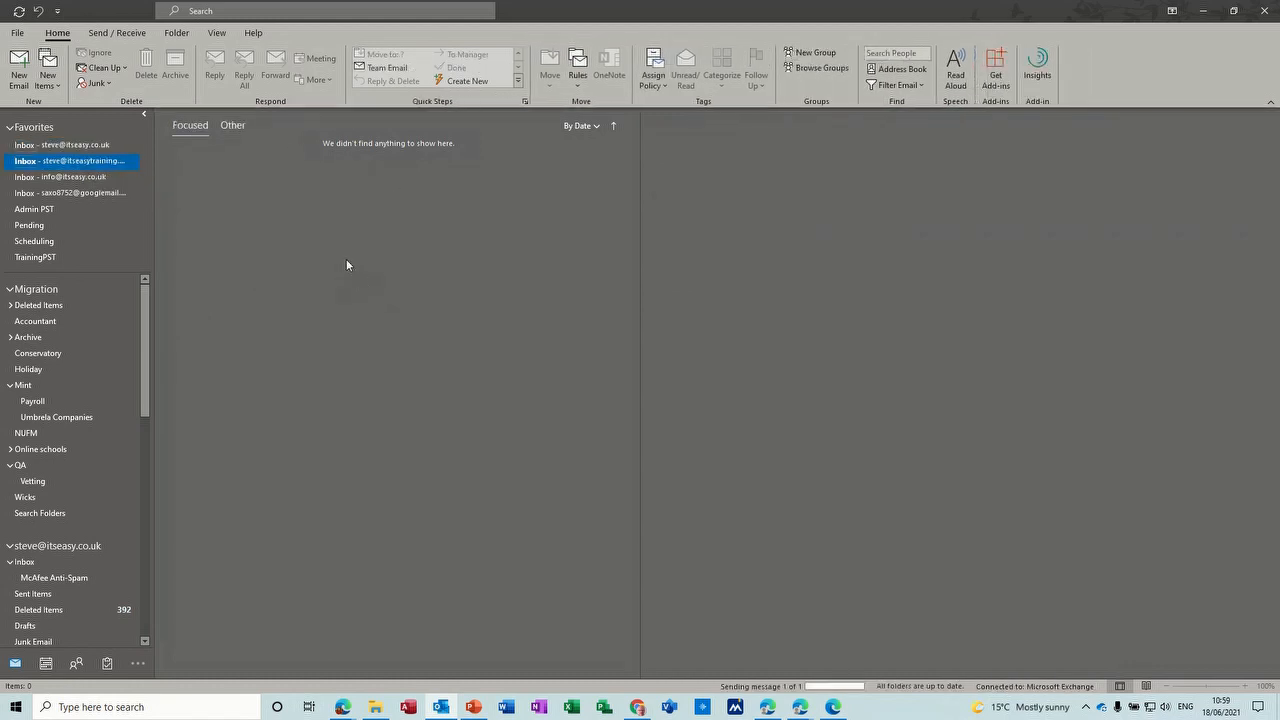
{"action": "left_click", "coordinate": [112, 36]}
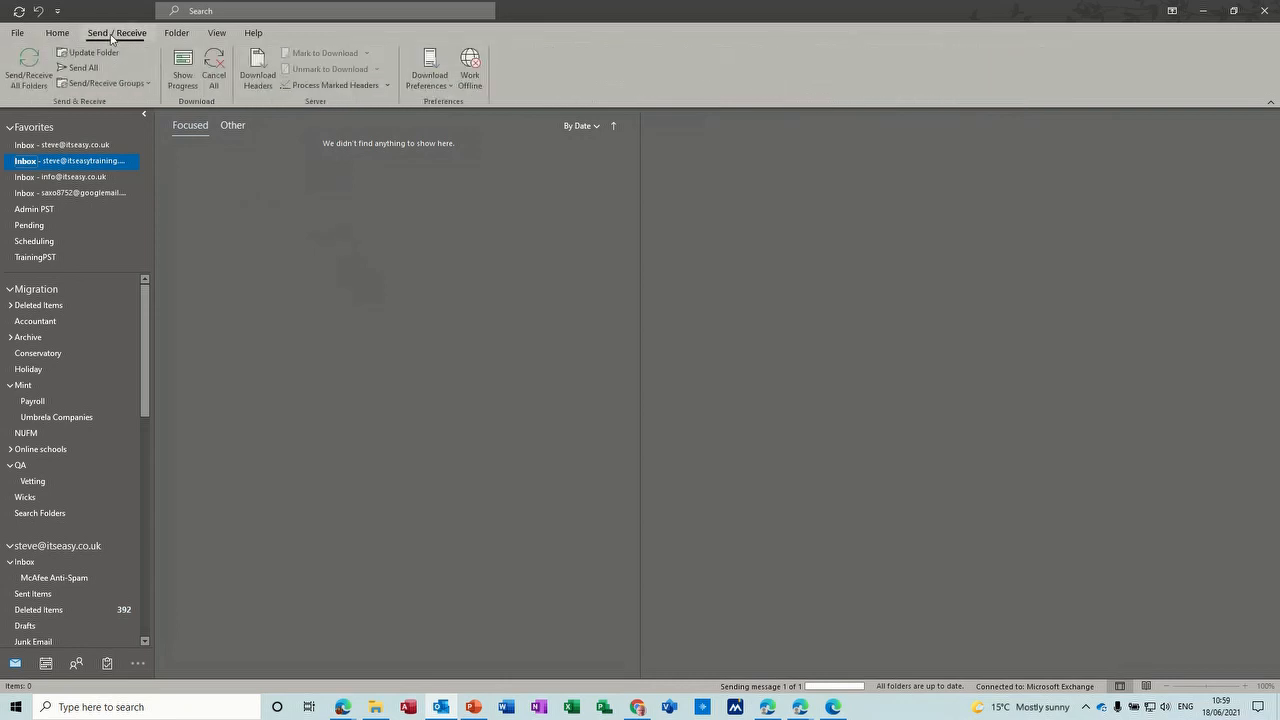
{"action": "left_click", "coordinate": [25, 73]}
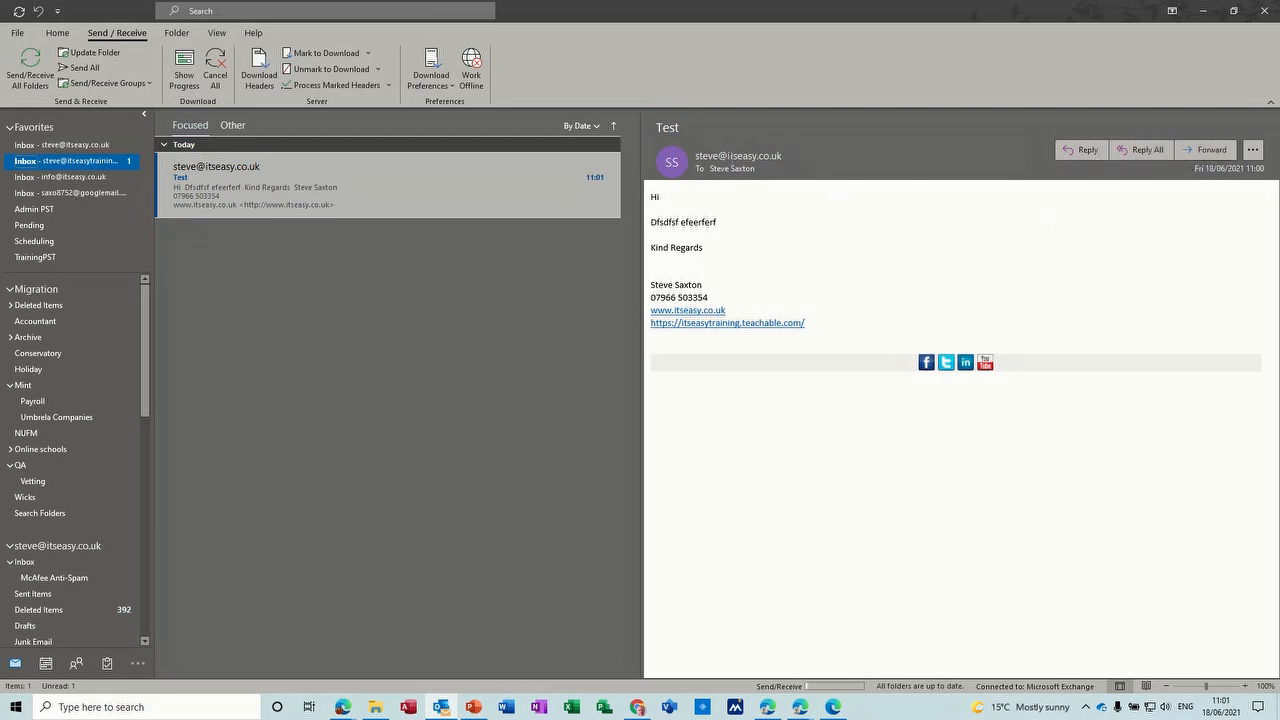
Step: Reply to the received Test email with the greeting Hi and the line "thanks", and send the reply
{"action": "left_click", "coordinate": [1083, 151]}
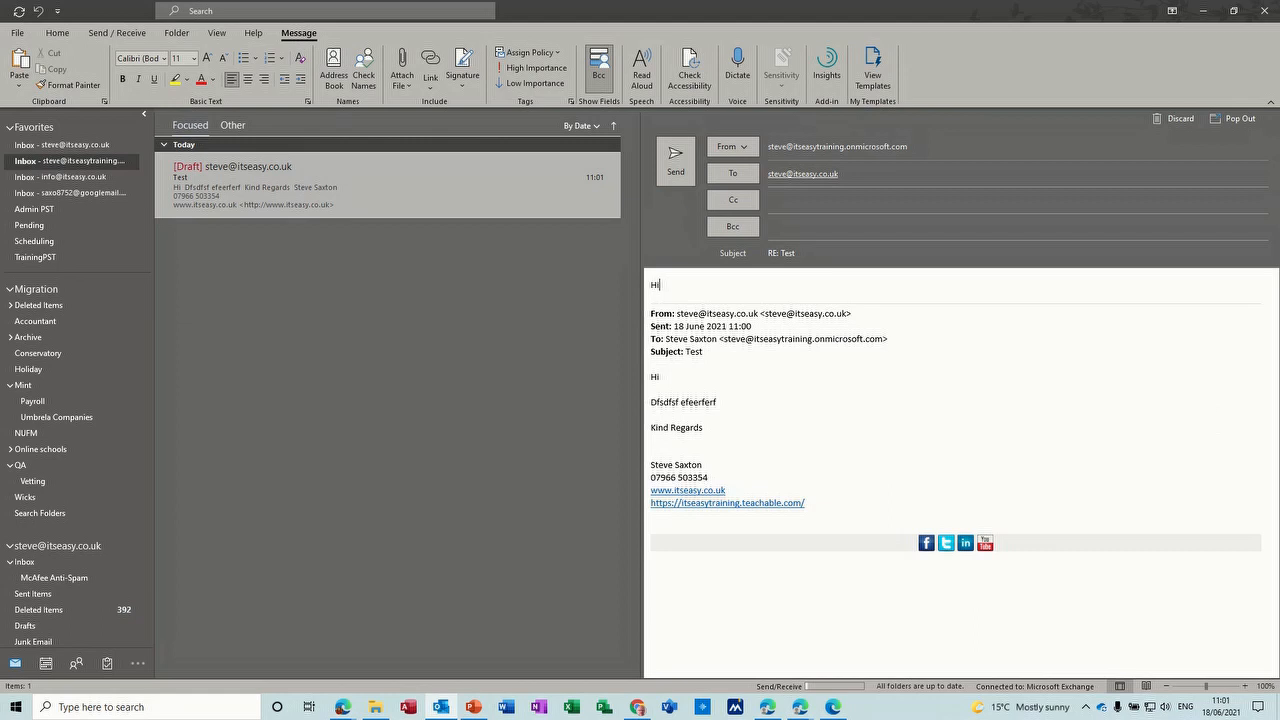
{"action": "key", "text": "Return"}
{"action": "key", "text": "Return"}
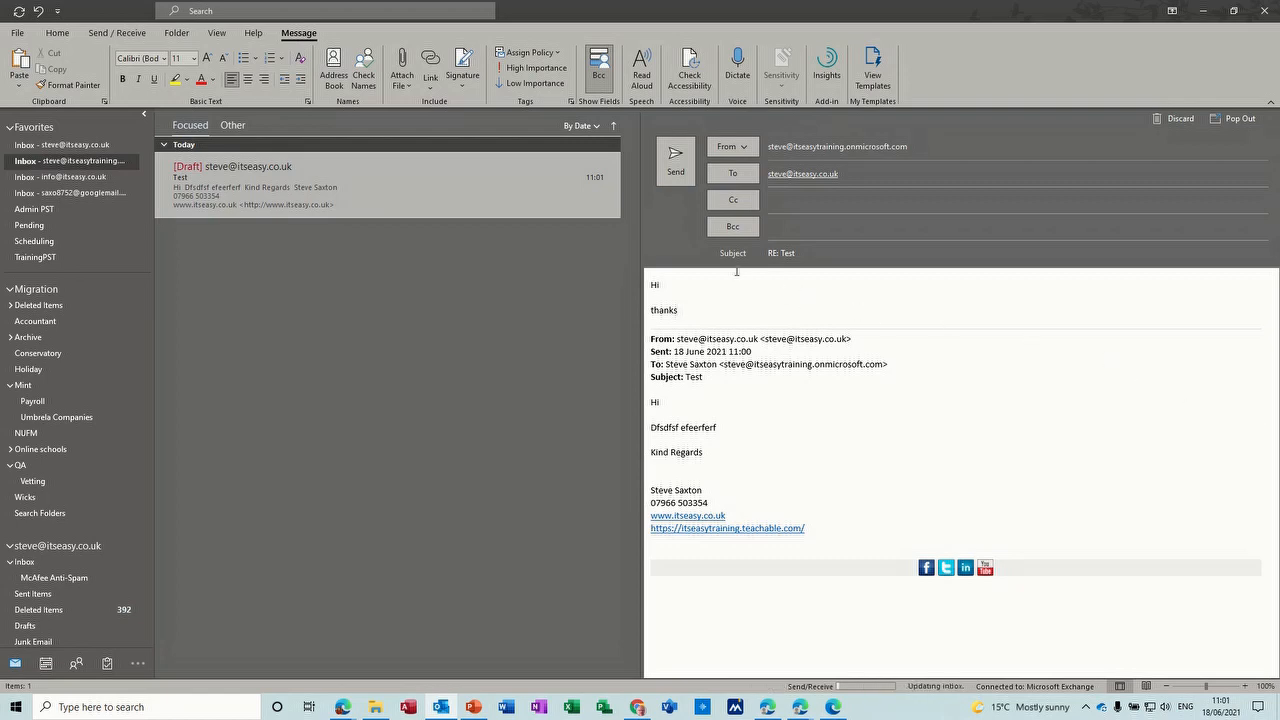
{"action": "left_click", "coordinate": [675, 162]}
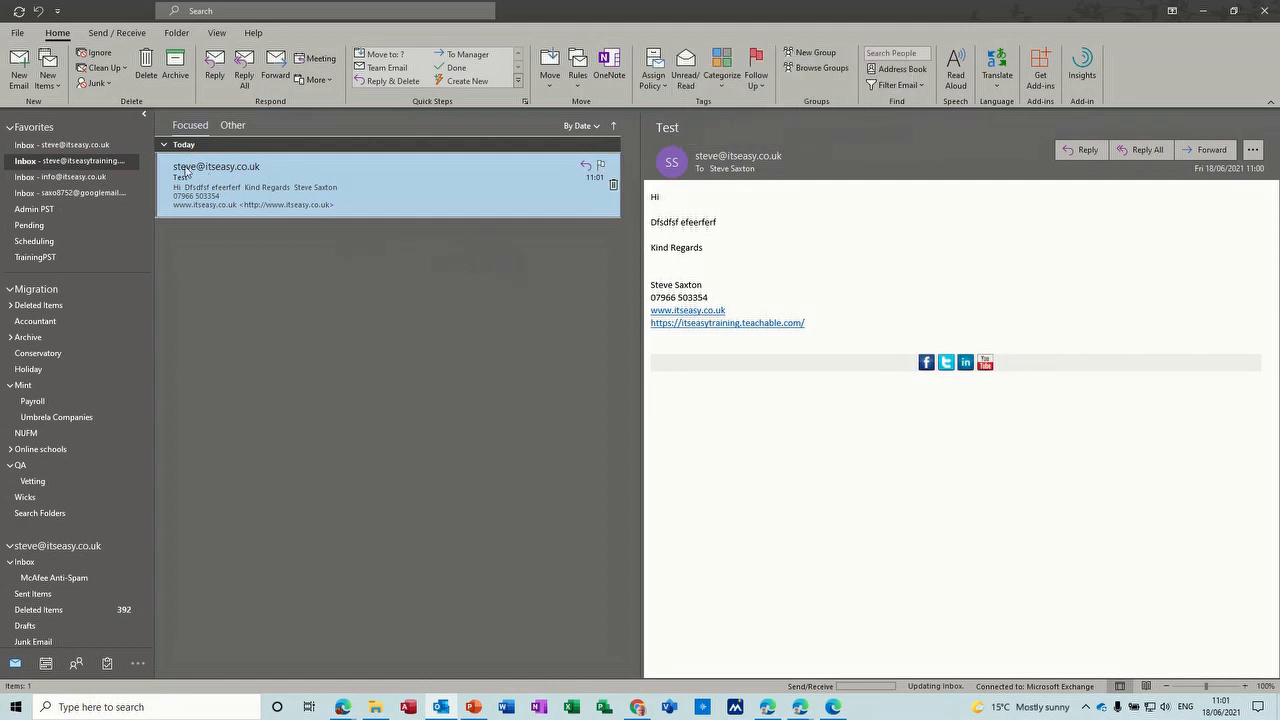
Step: Start a new email from the first account's inbox and toggle its Bcc field off and back on
{"action": "left_click", "coordinate": [118, 159]}
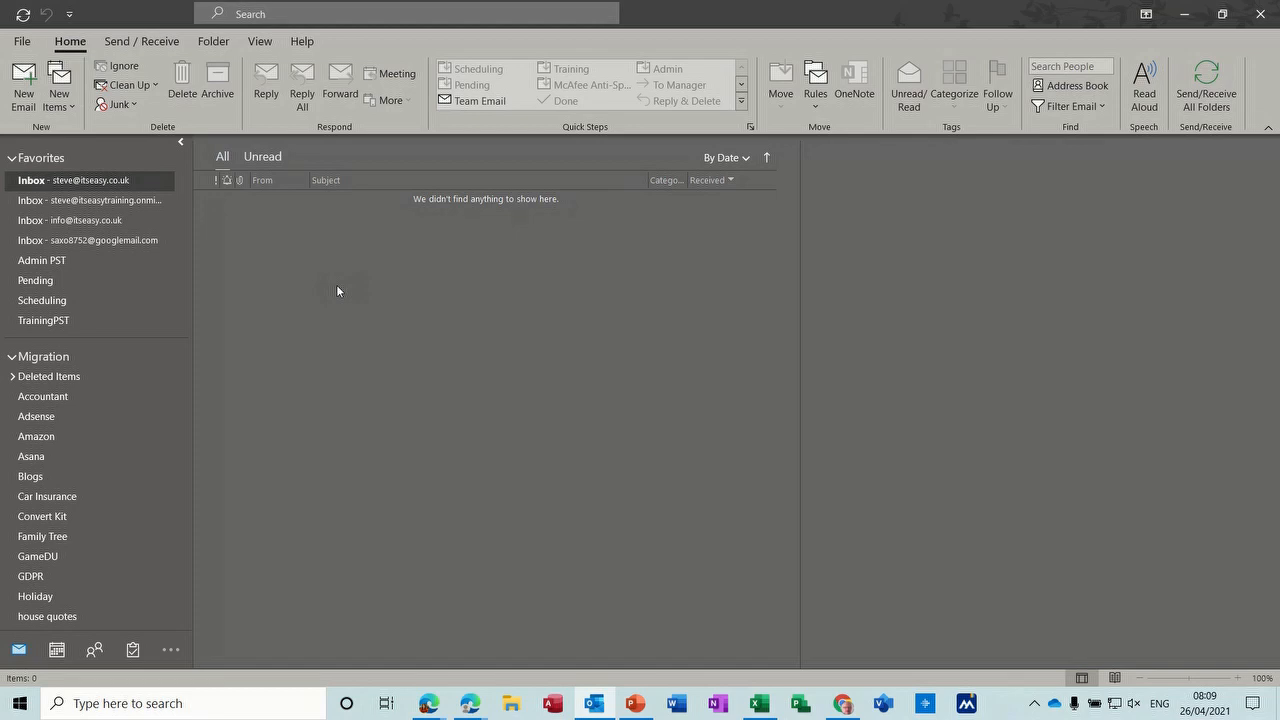
{"action": "left_click", "coordinate": [20, 80]}
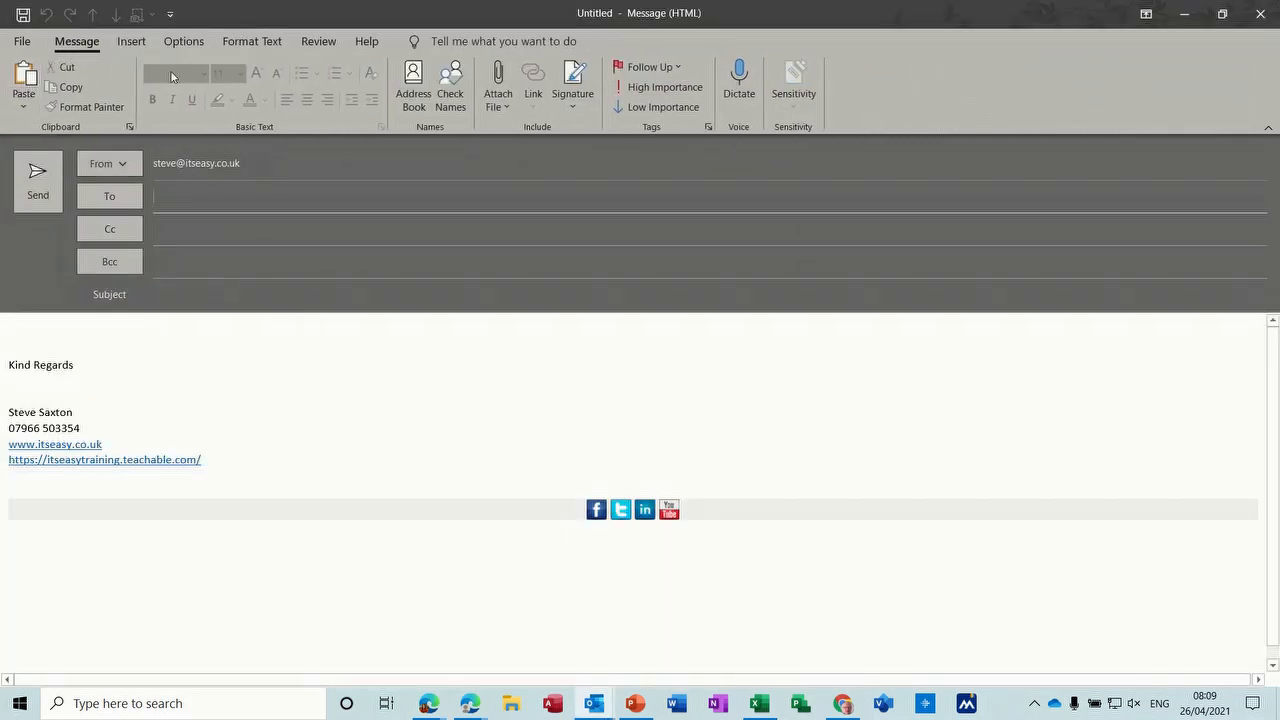
{"action": "left_click", "coordinate": [184, 43]}
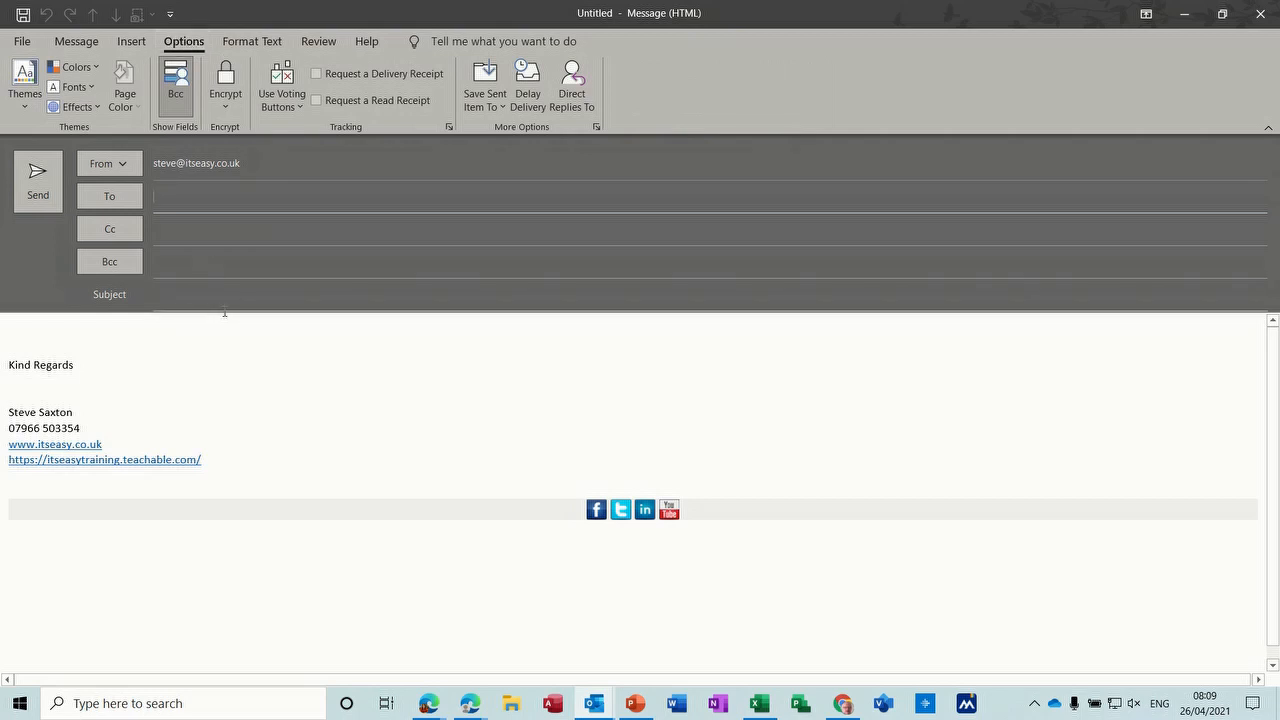
{"action": "left_click", "coordinate": [183, 95]}
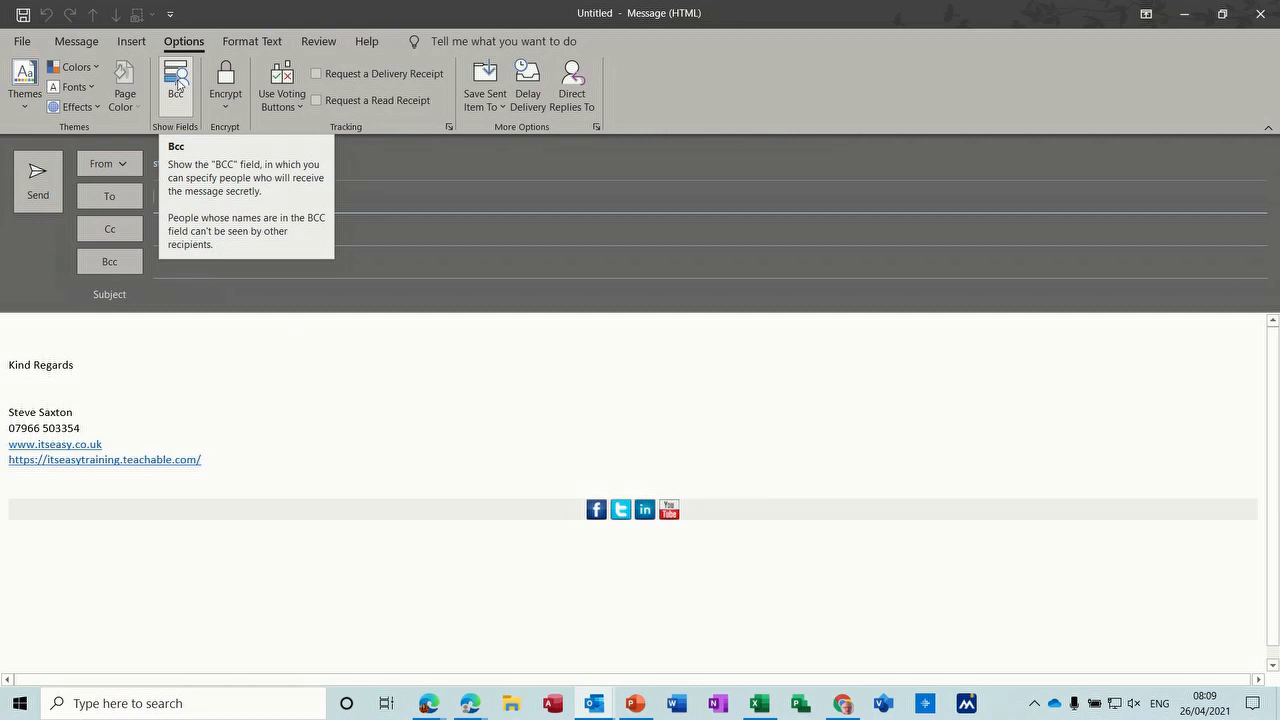
{"action": "left_click", "coordinate": [178, 86]}
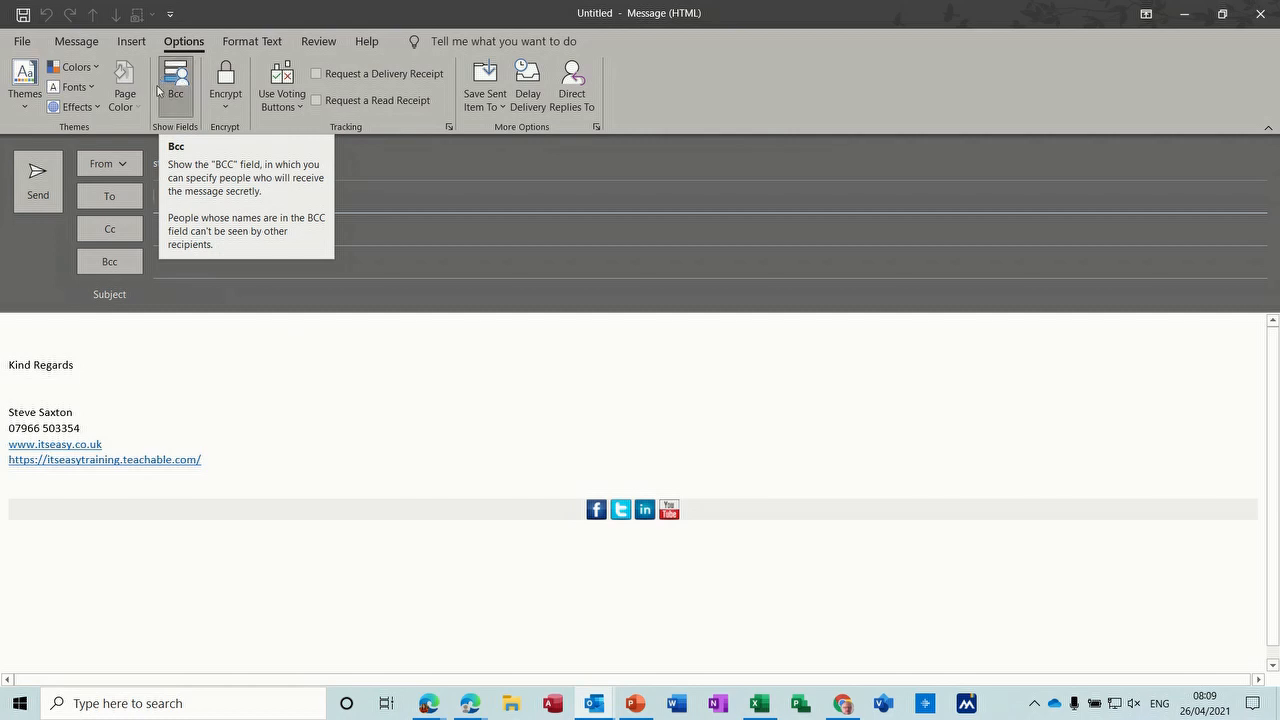
Step: View the Mail settings in Outlook Options and close them without changes
{"action": "left_click", "coordinate": [22, 41]}
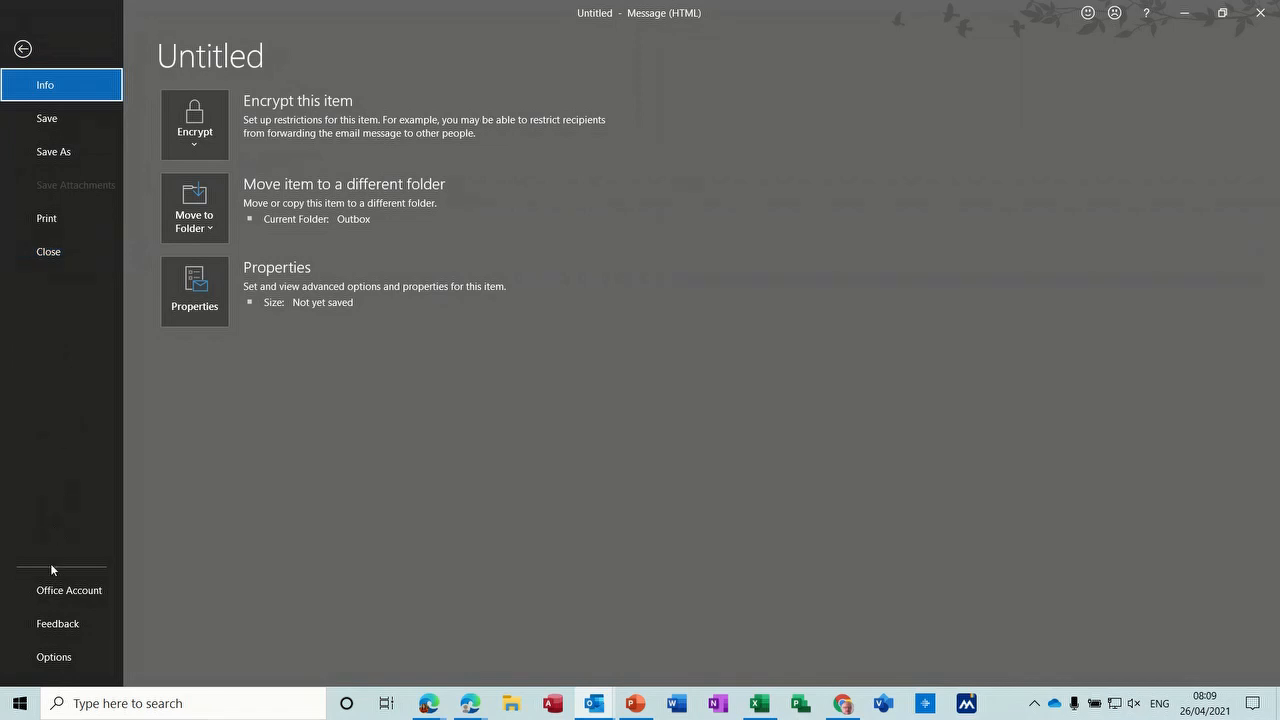
{"action": "left_click", "coordinate": [54, 657]}
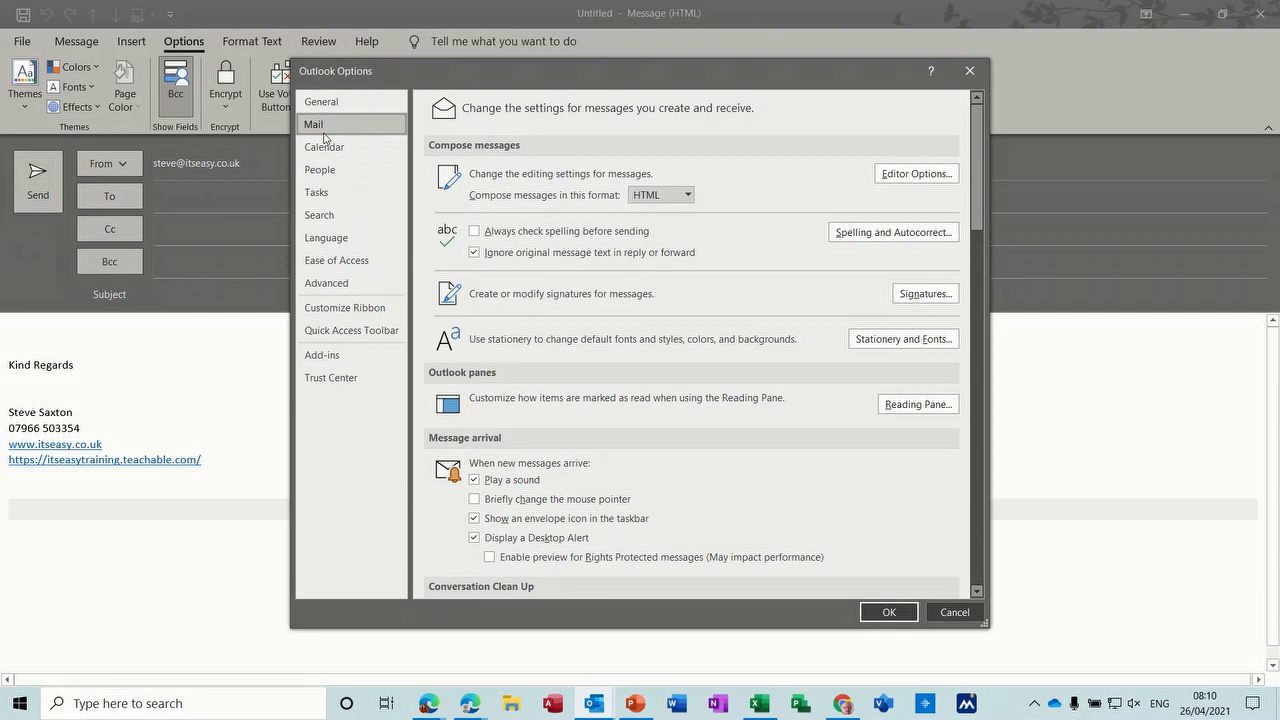
{"action": "left_click", "coordinate": [970, 72]}
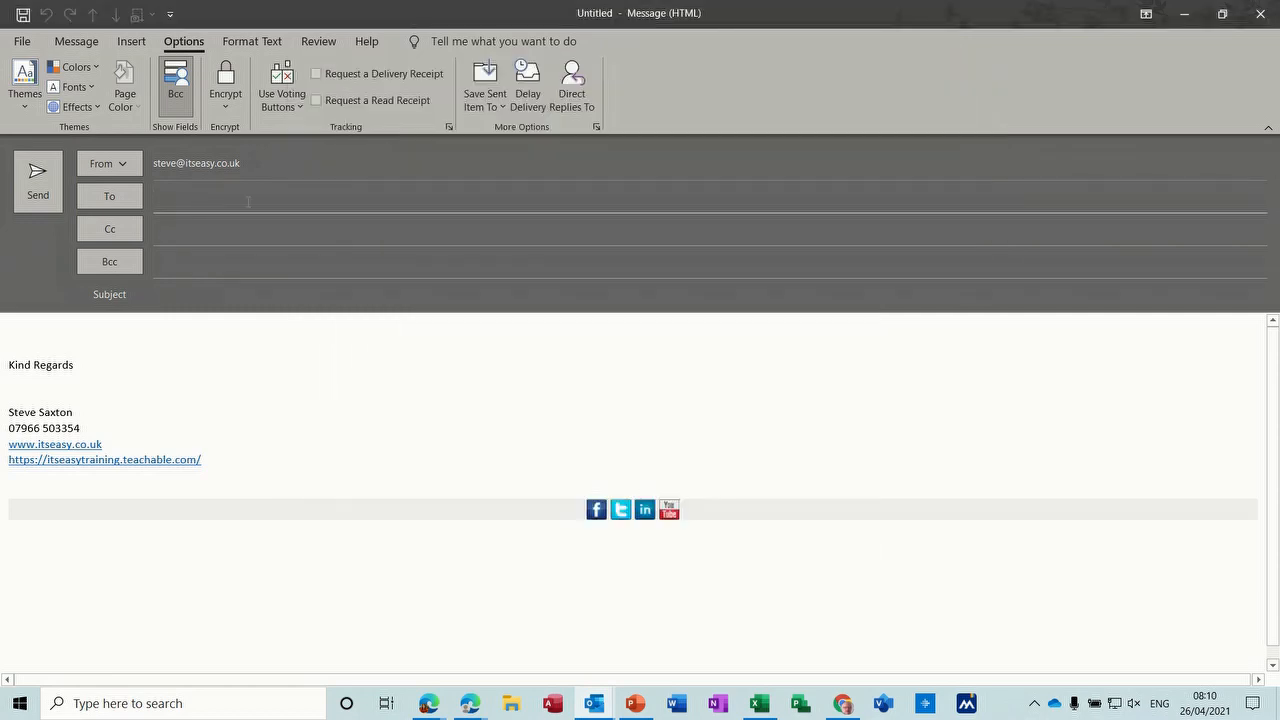
Step: Hide and show the Bcc field again, and look at the recipient suggestions for the Bcc and Cc fields
{"action": "left_click", "coordinate": [175, 100]}
{"action": "left_click", "coordinate": [175, 100]}
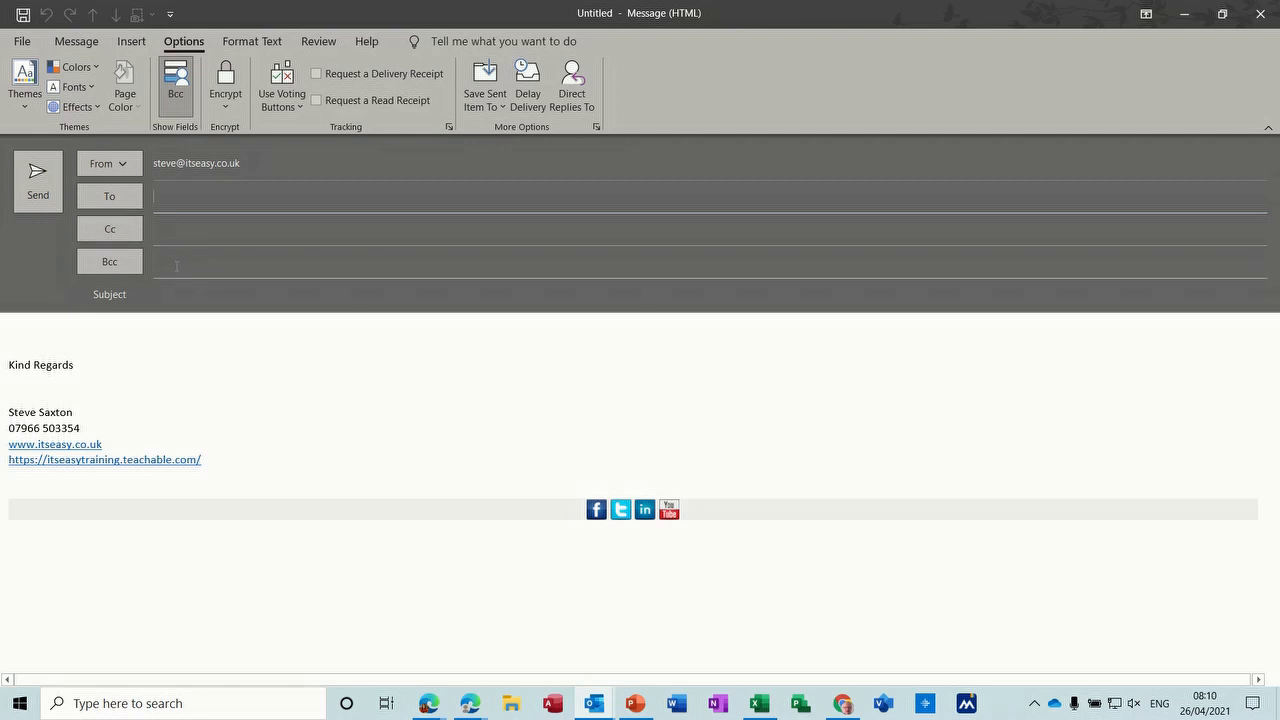
{"action": "left_click", "coordinate": [176, 264]}
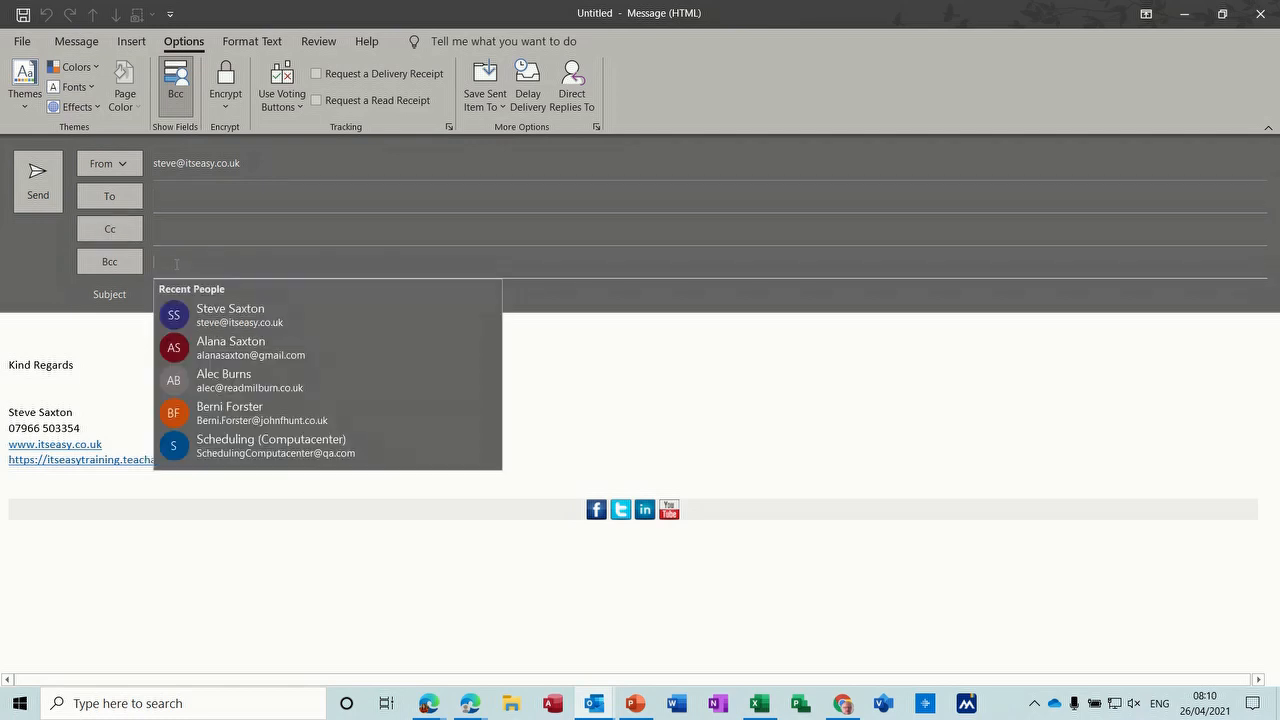
{"action": "left_click", "coordinate": [114, 323]}
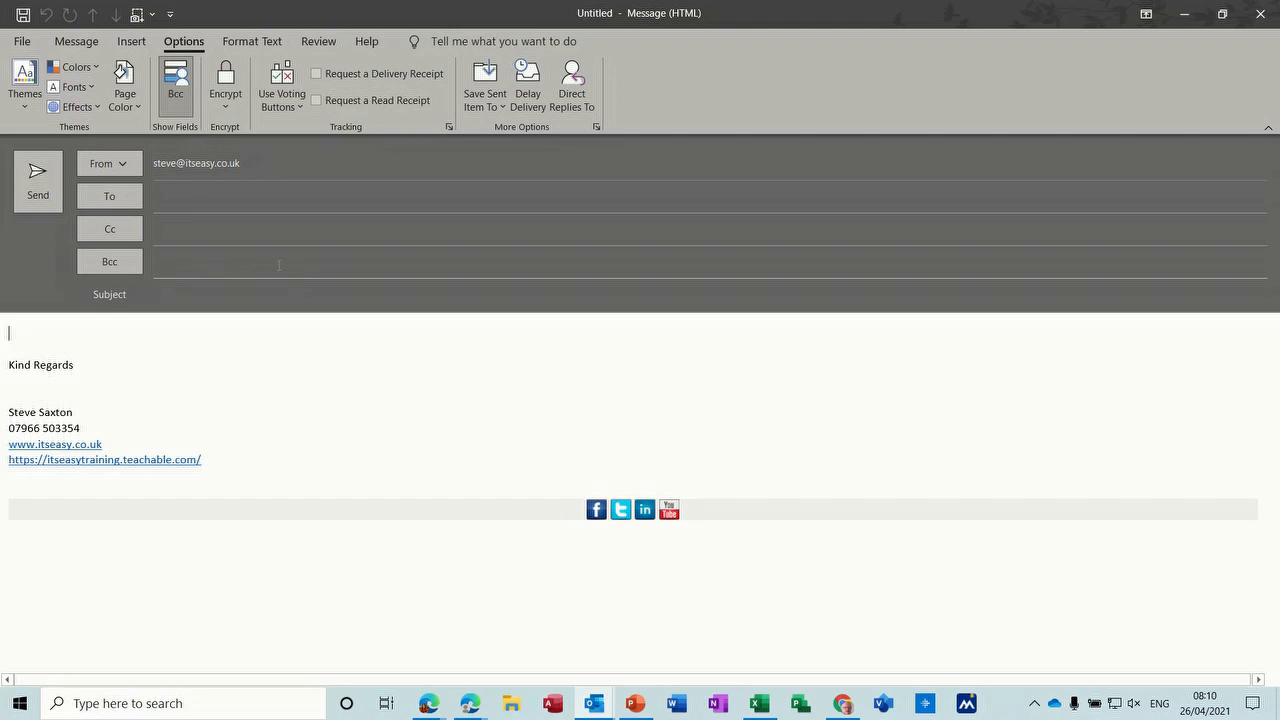
{"action": "left_click", "coordinate": [184, 228]}
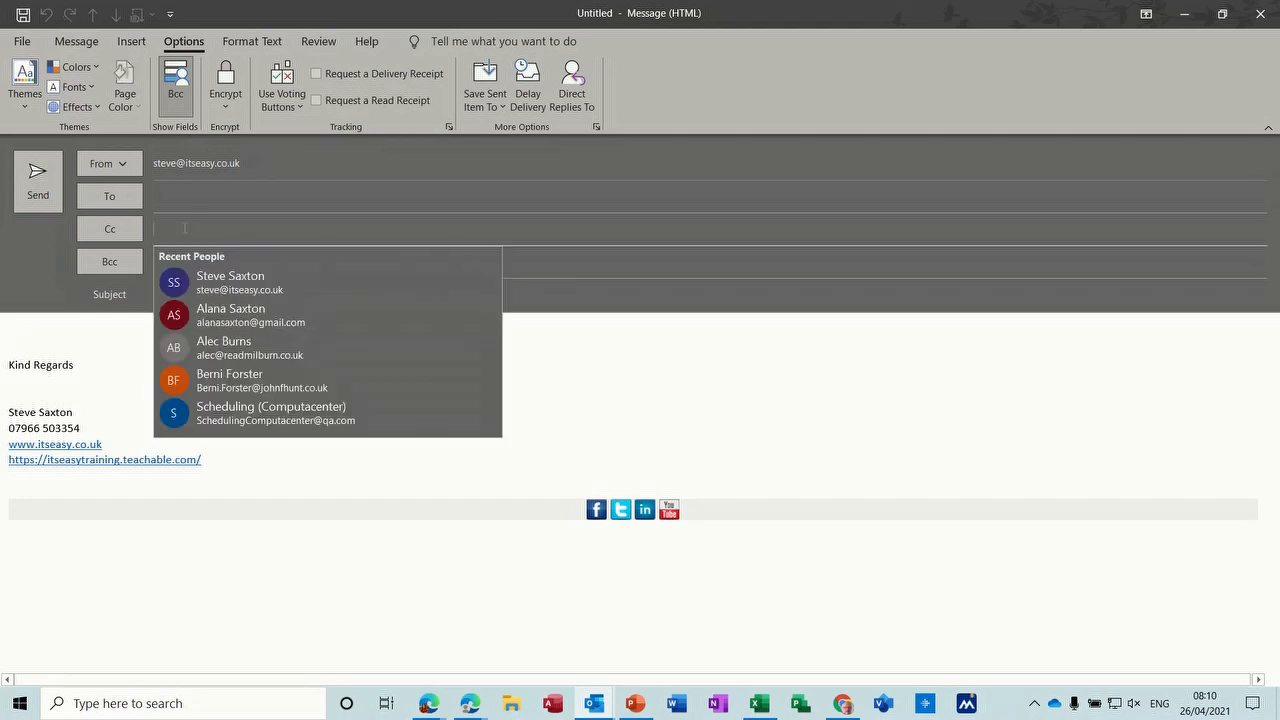
{"action": "left_click", "coordinate": [99, 323]}
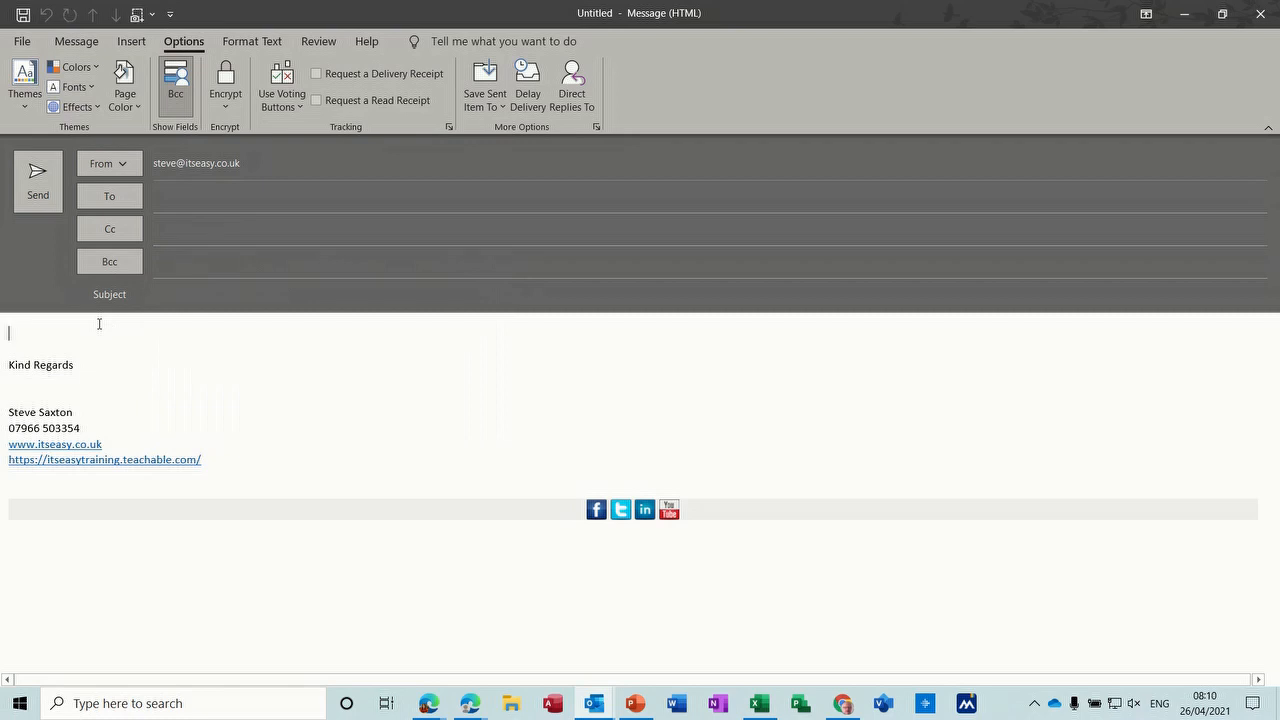
Step: Add Approve;Reject voting buttons to the message and address it to the sender's own account from the recent people
{"action": "left_click", "coordinate": [291, 94]}
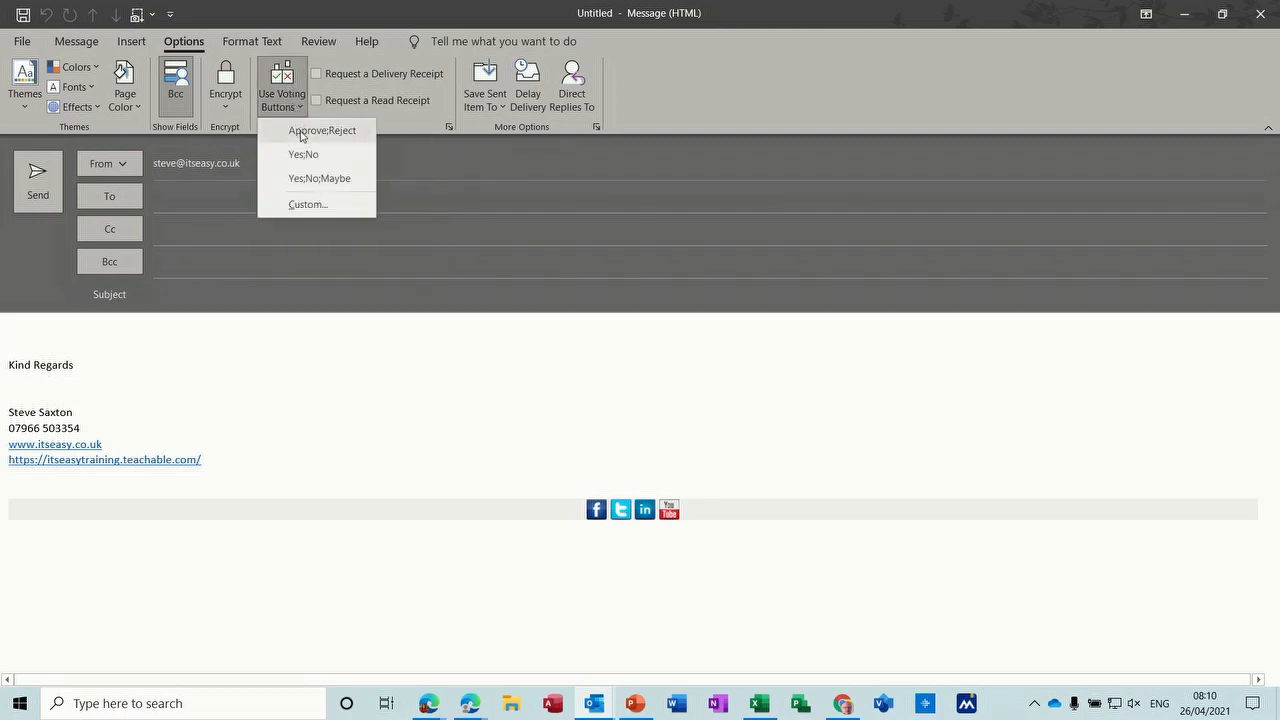
{"action": "left_click", "coordinate": [300, 131]}
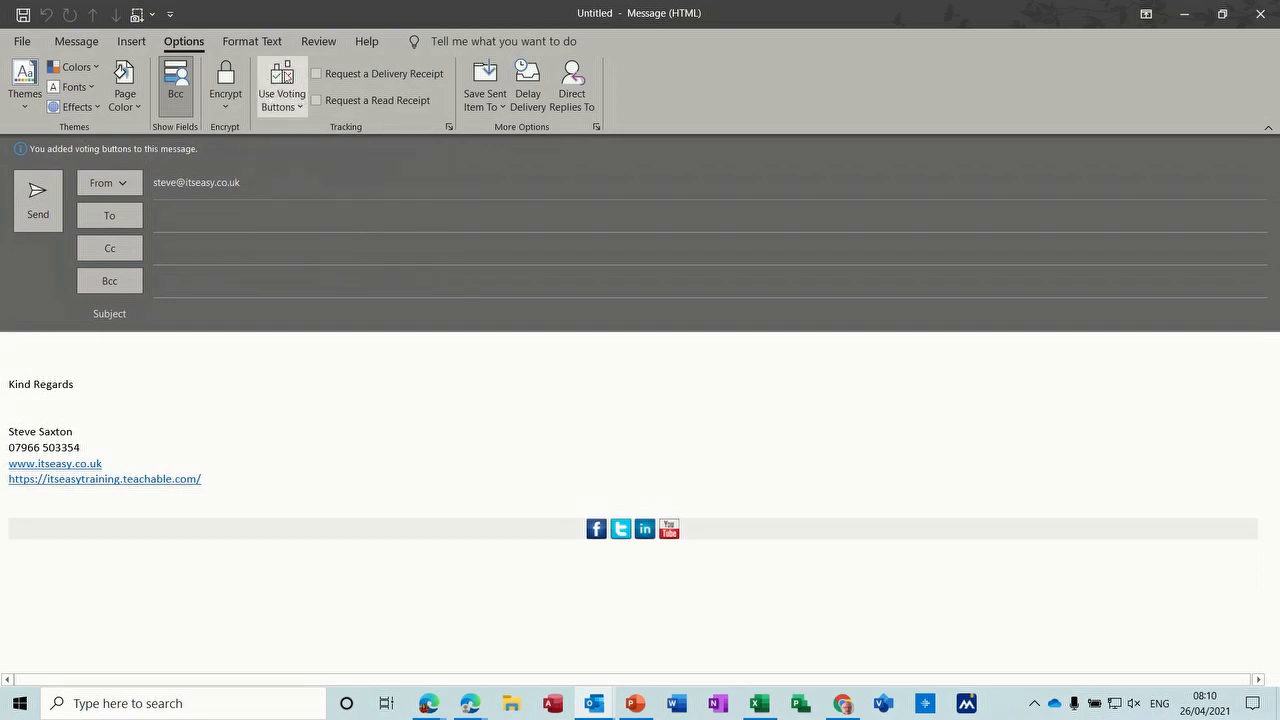
{"action": "left_click", "coordinate": [199, 212]}
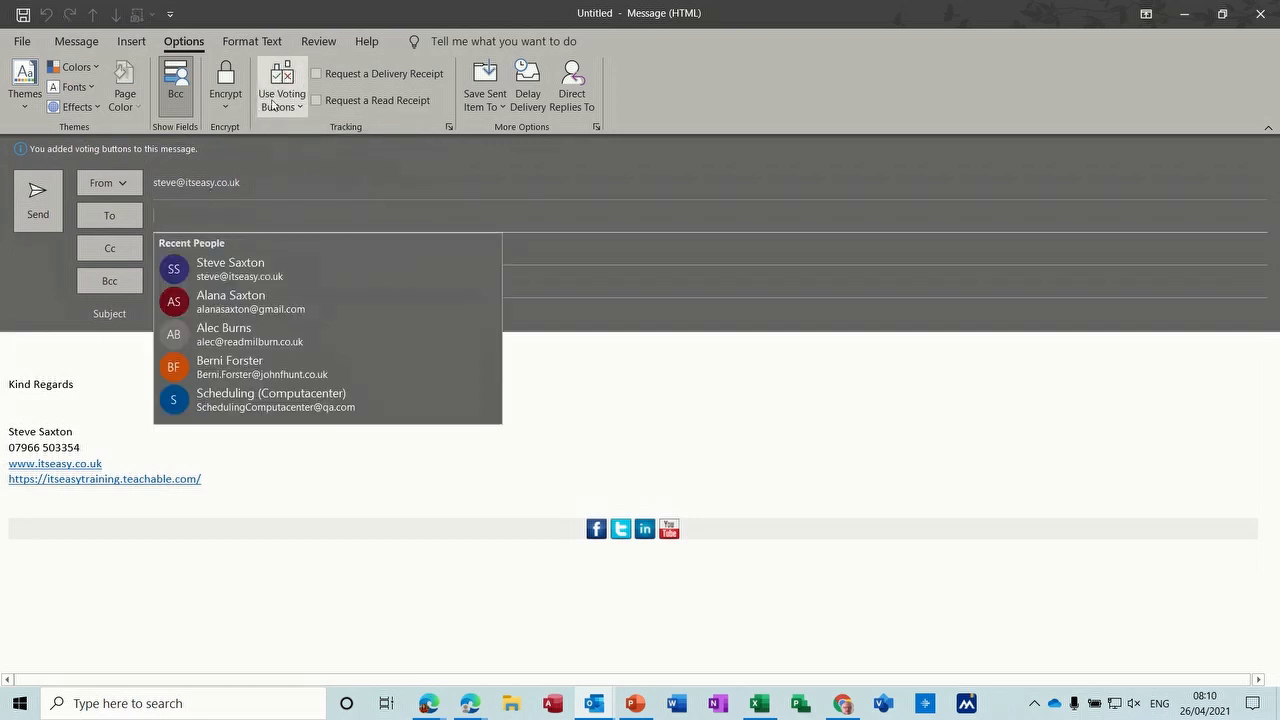
{"action": "left_click", "coordinate": [236, 266]}
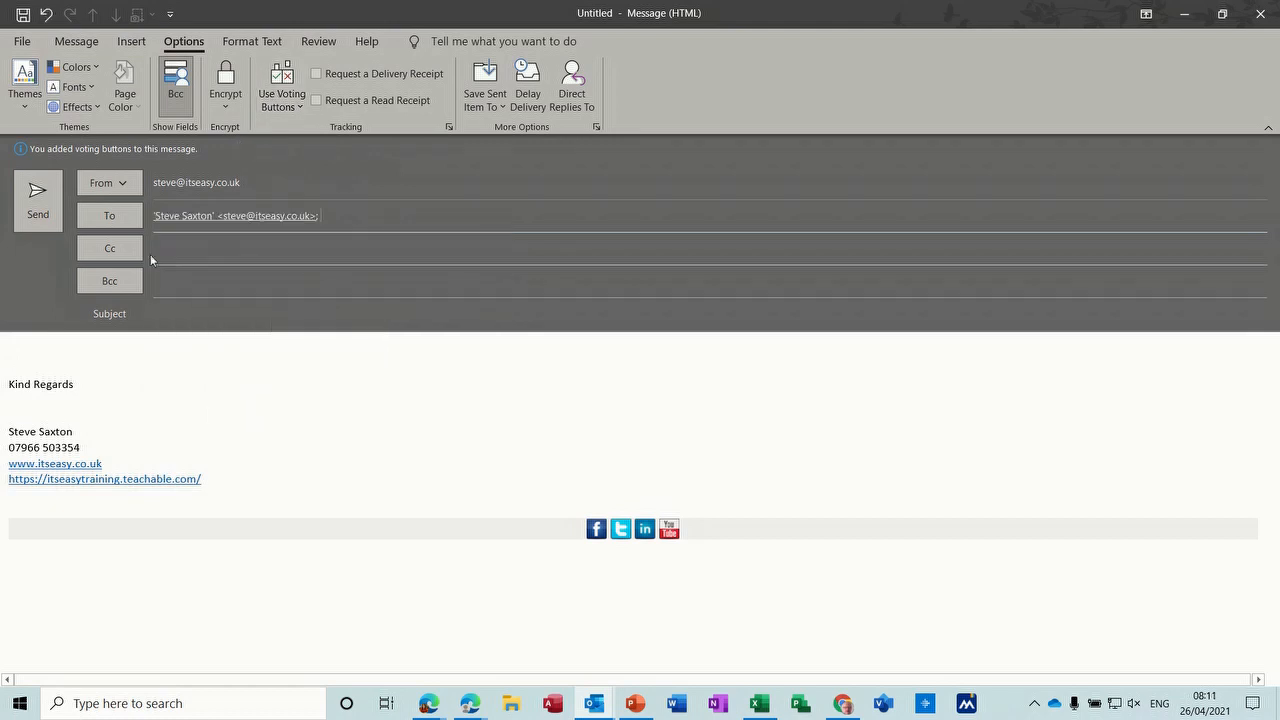
Step: Send the voting message without a subject and send/receive all folders
{"action": "left_click", "coordinate": [41, 207]}
{"action": "left_click", "coordinate": [663, 374]}
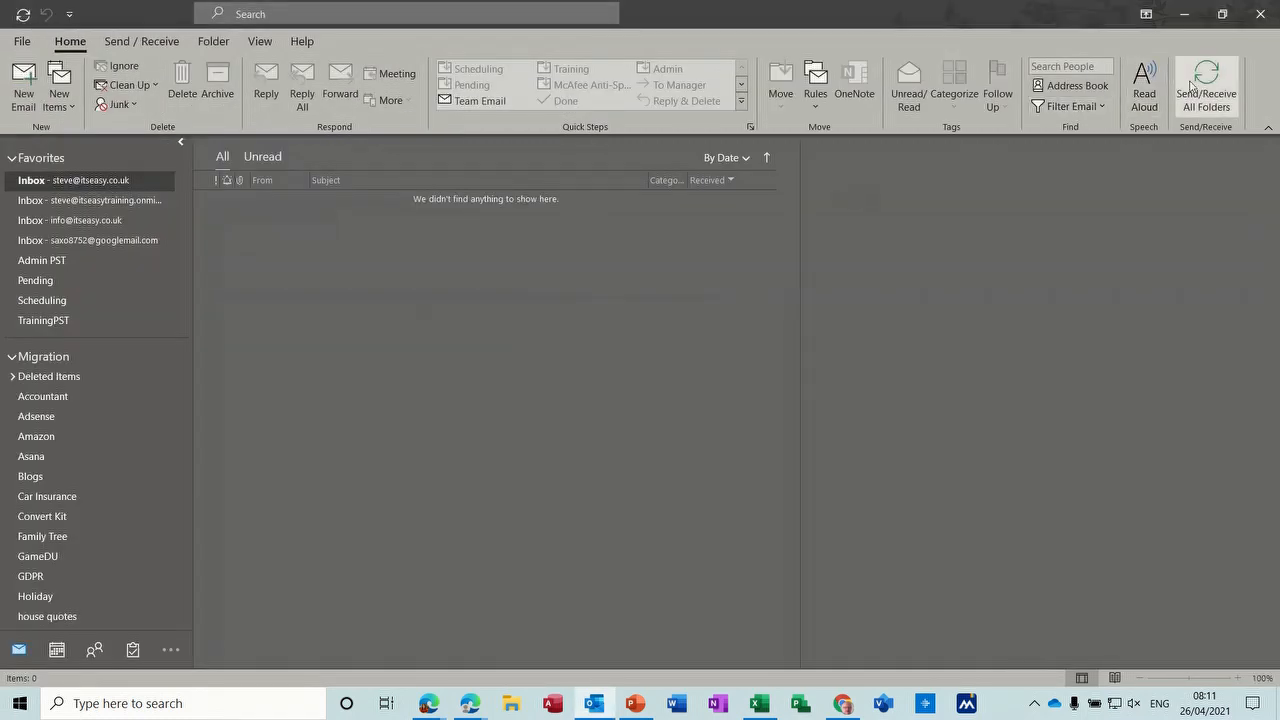
{"action": "left_click", "coordinate": [1191, 86]}
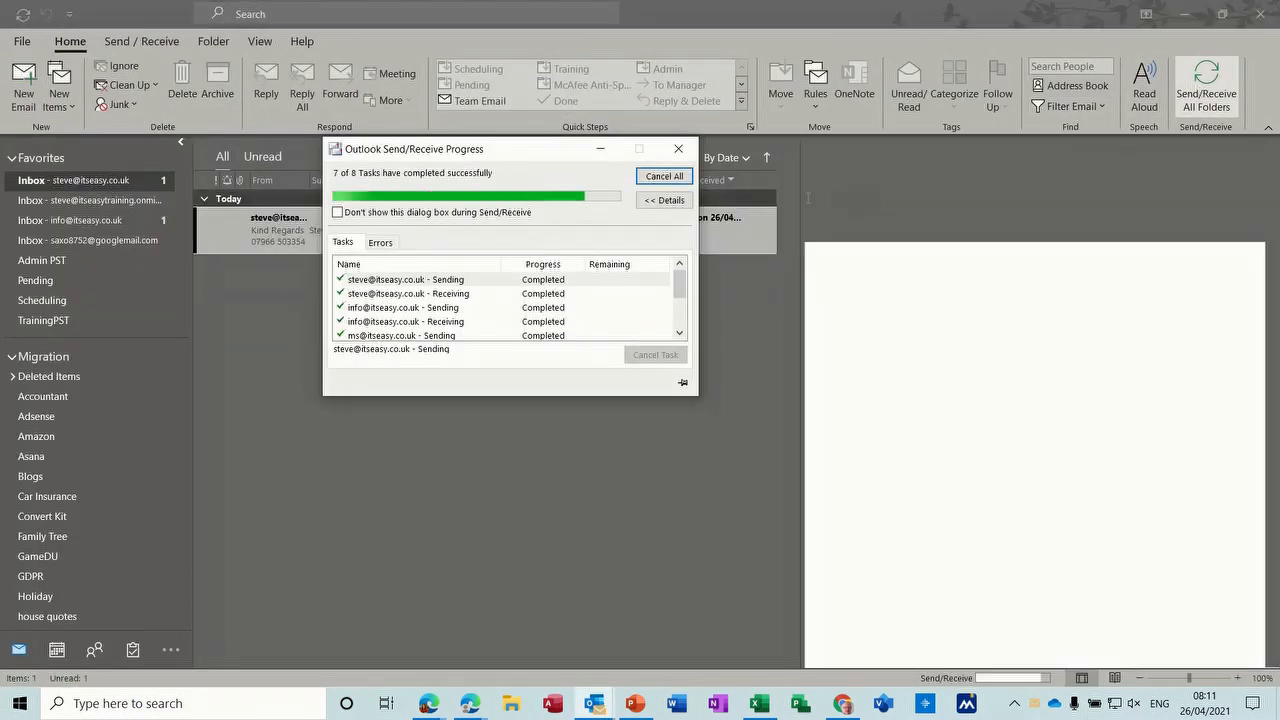
Step: Open the received voting message, vote Reject with the response sent immediately, and close the message
{"action": "double_click", "coordinate": [280, 237]}
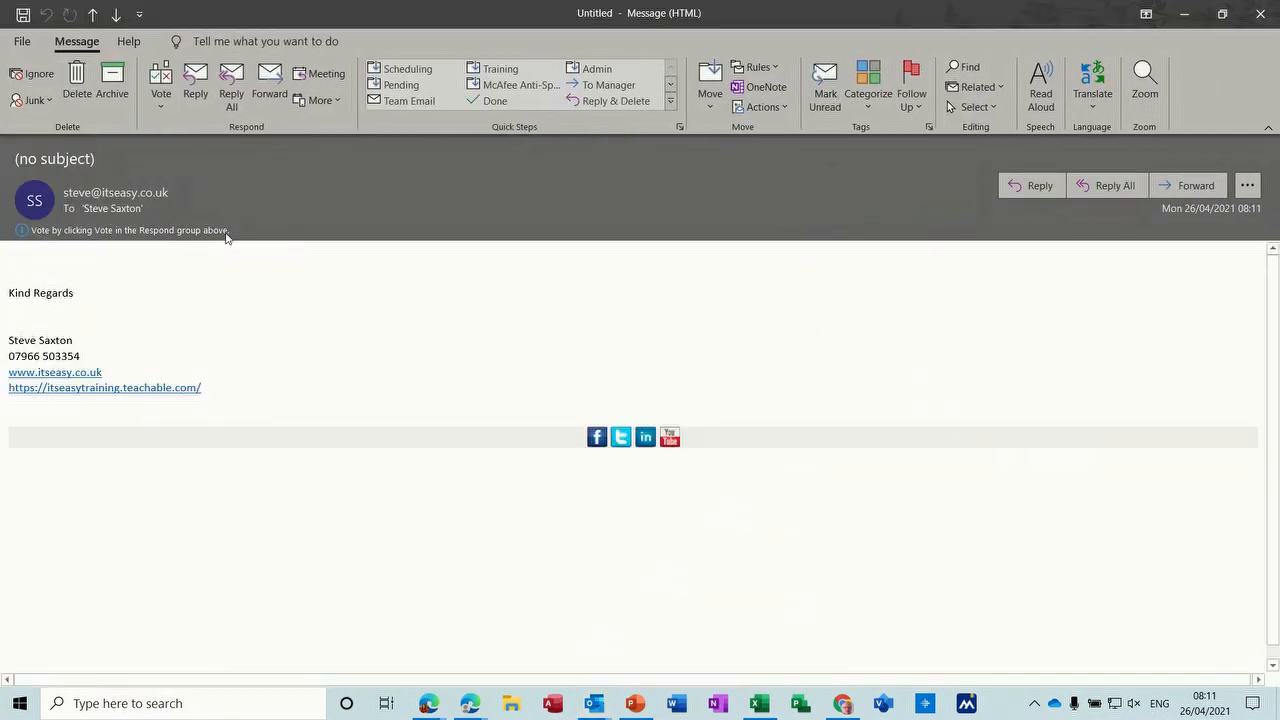
{"action": "left_click", "coordinate": [162, 105]}
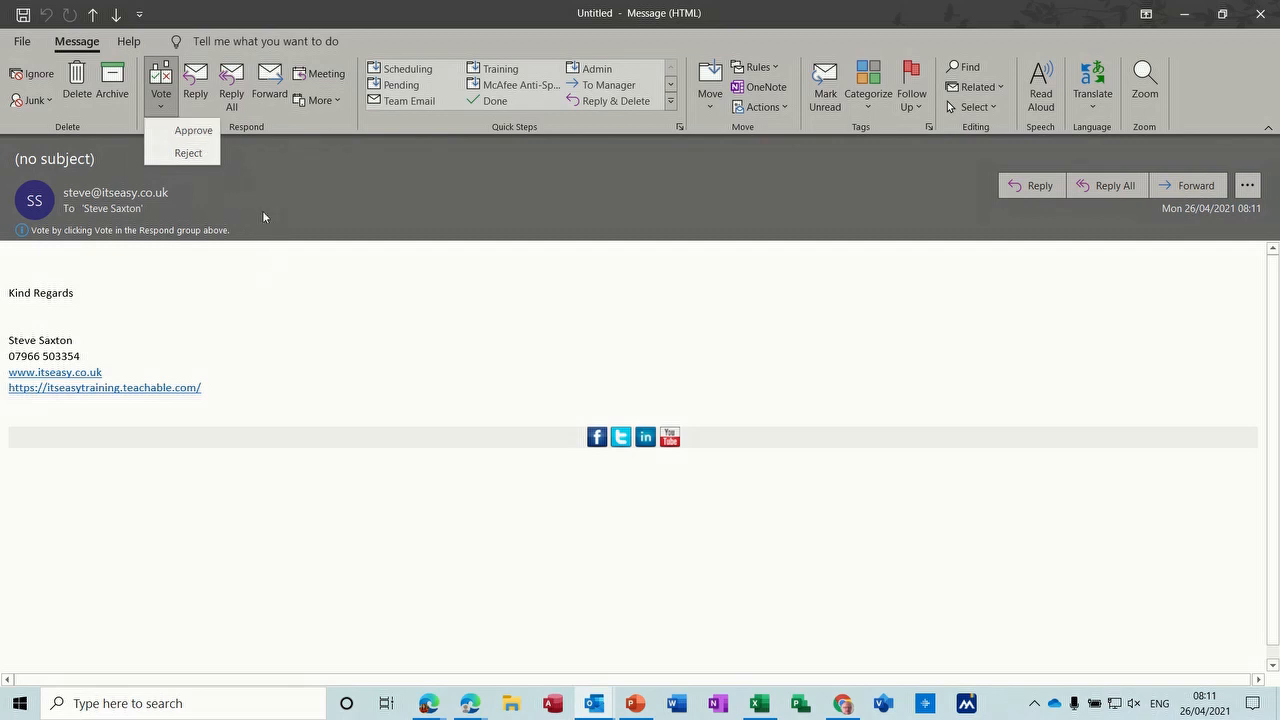
{"action": "left_click", "coordinate": [188, 153]}
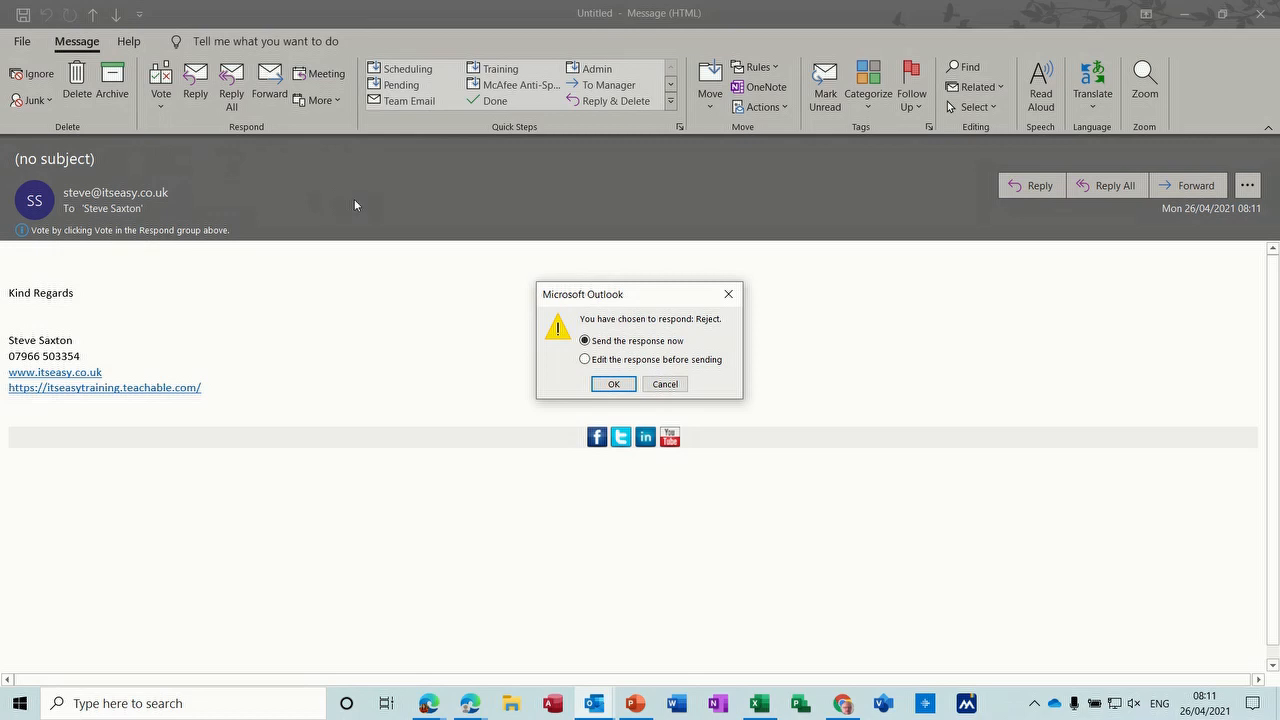
{"action": "left_click", "coordinate": [613, 385]}
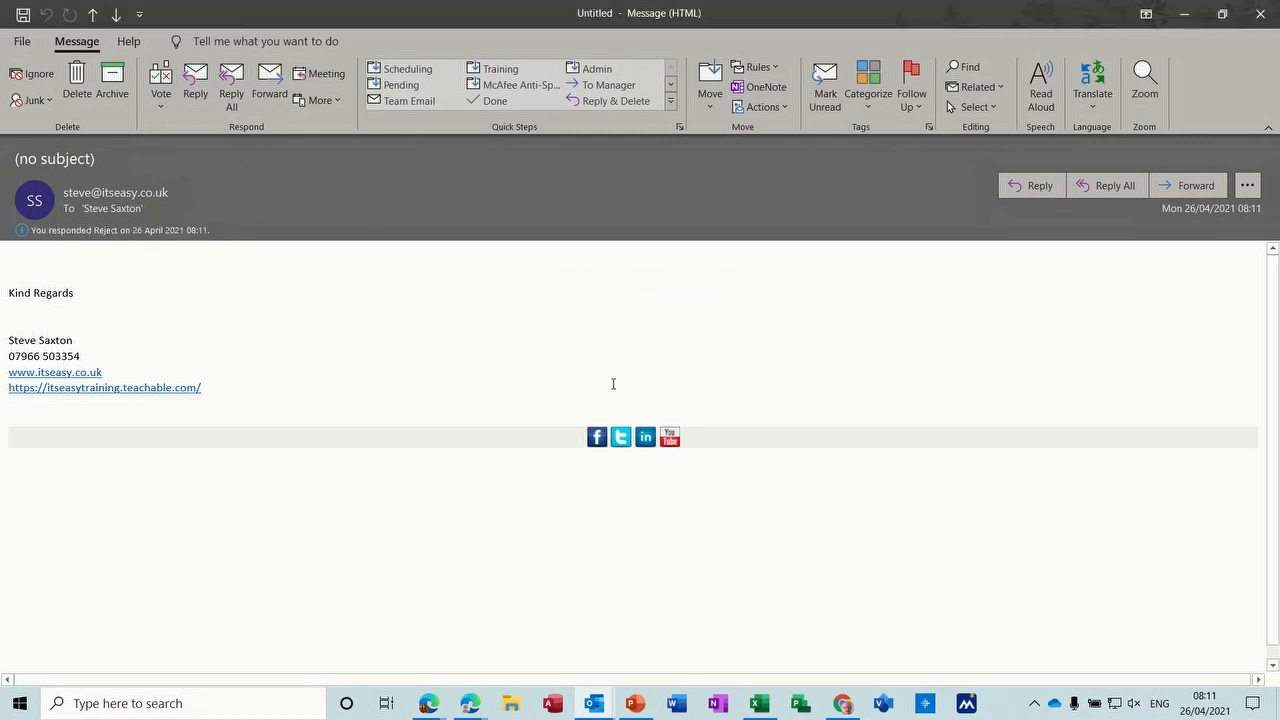
{"action": "left_click", "coordinate": [1260, 14]}
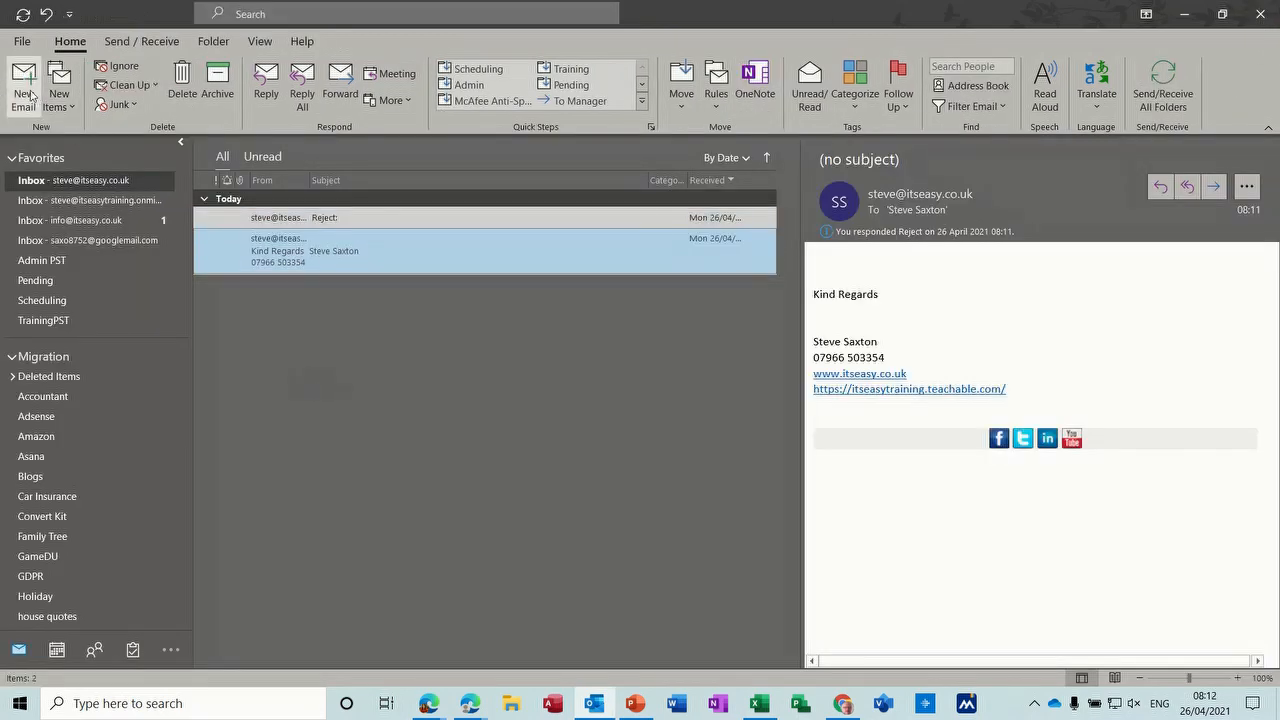
Step: Start a new email and switch its delivery receipt and read receipt requests on and off again
{"action": "left_click", "coordinate": [24, 80]}
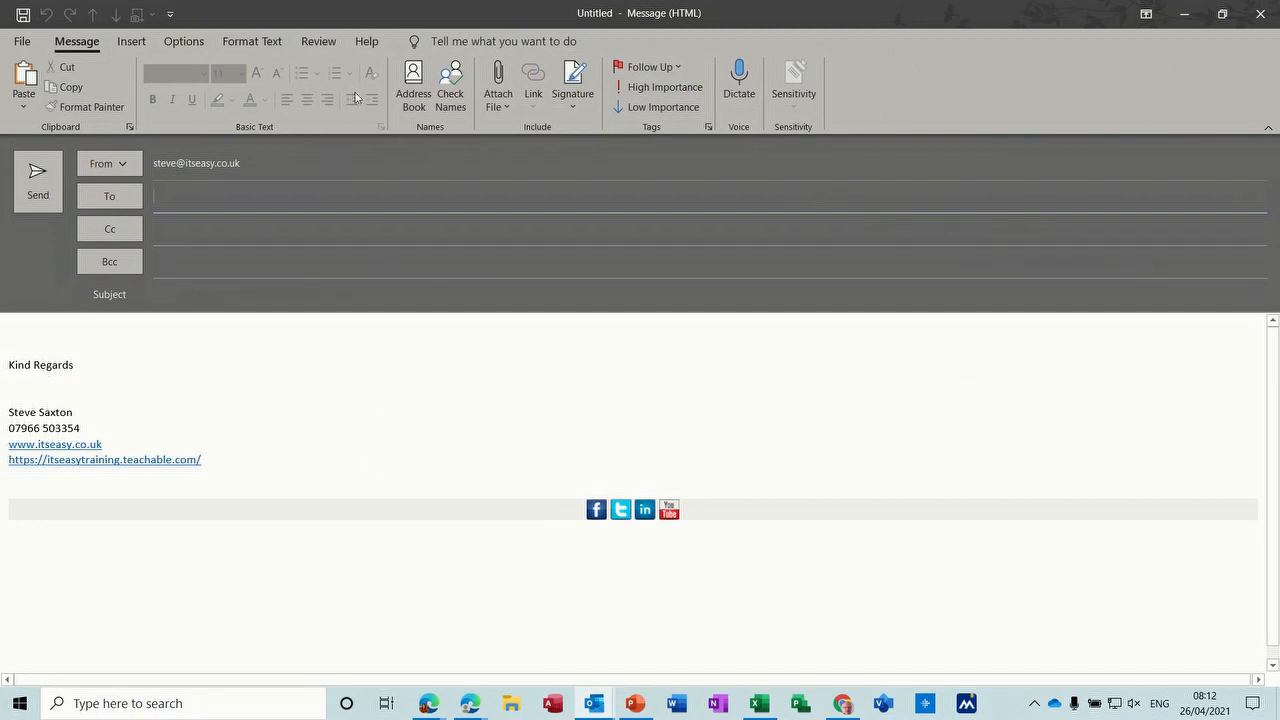
{"action": "left_click", "coordinate": [184, 46]}
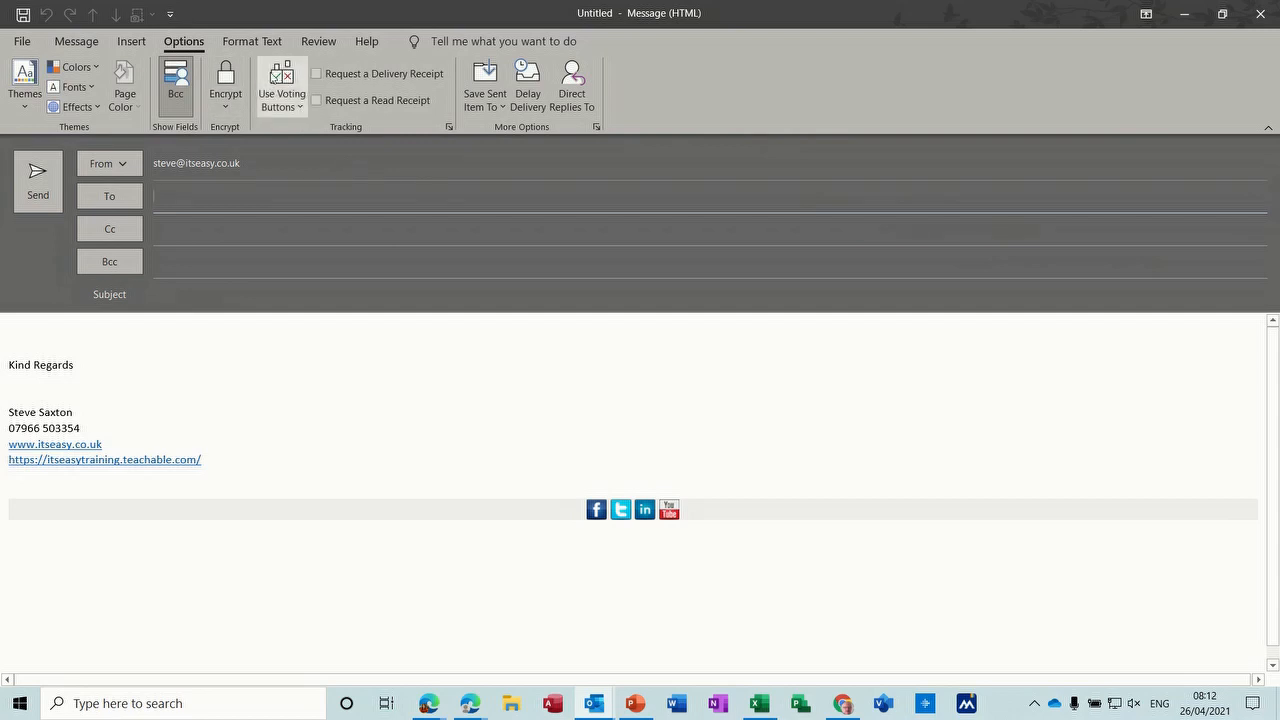
{"action": "left_click", "coordinate": [327, 77]}
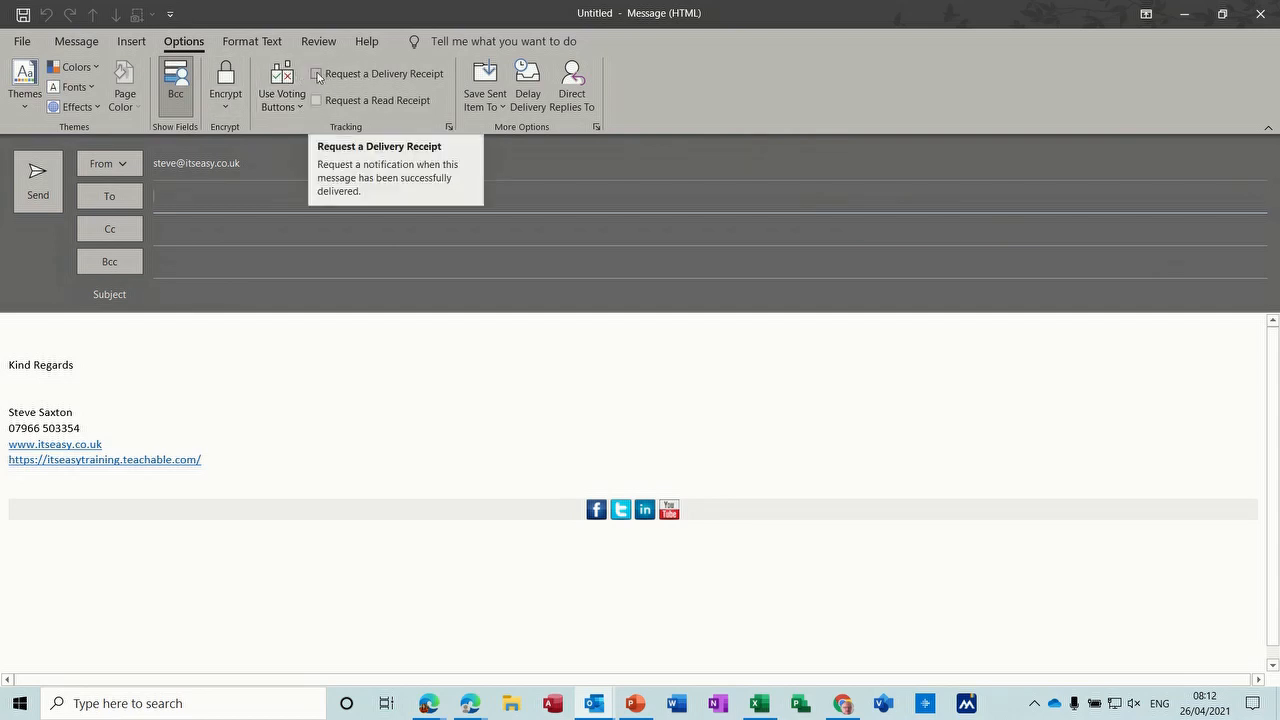
{"action": "left_click", "coordinate": [315, 102]}
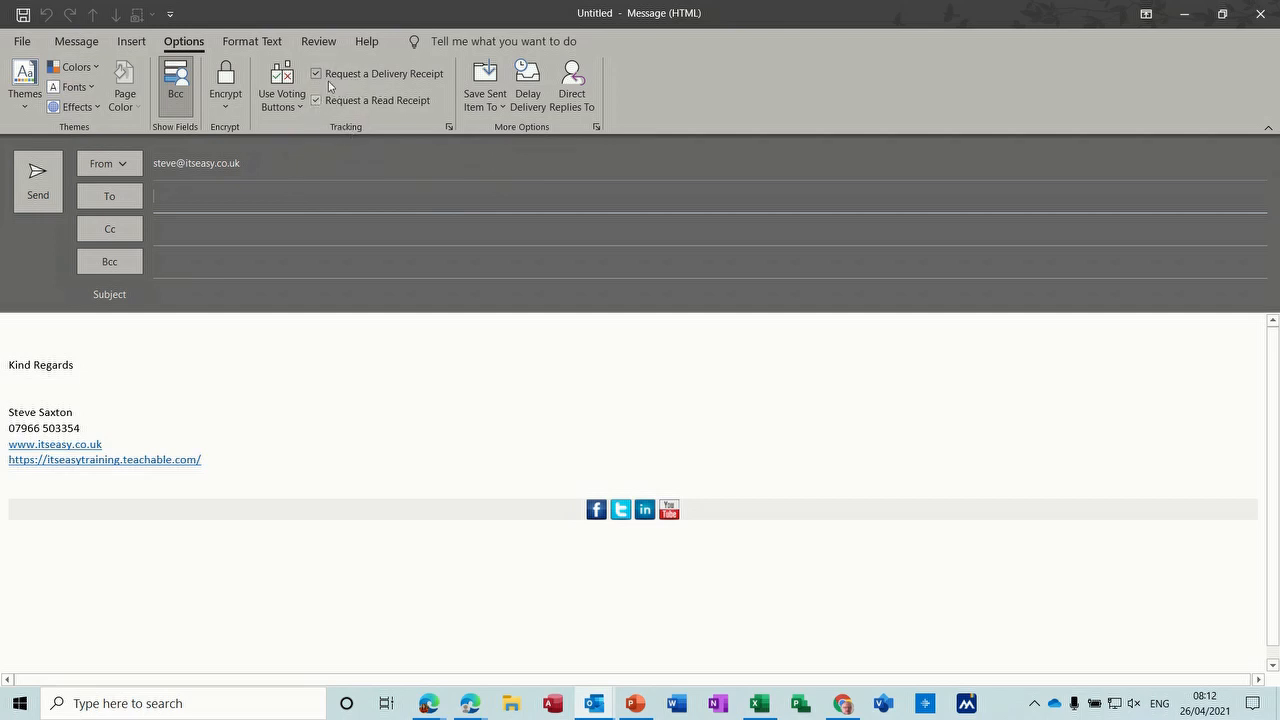
{"action": "left_click", "coordinate": [317, 75]}
{"action": "left_click", "coordinate": [316, 101]}
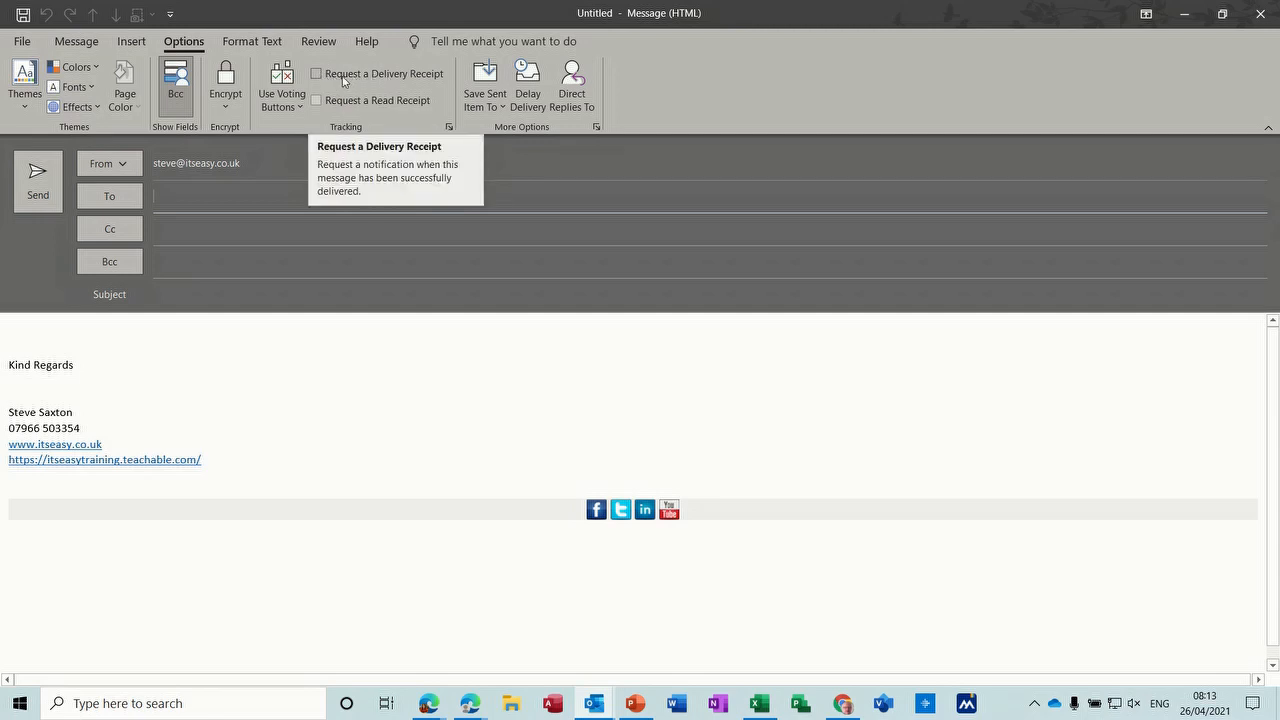
{"action": "left_click", "coordinate": [317, 75]}
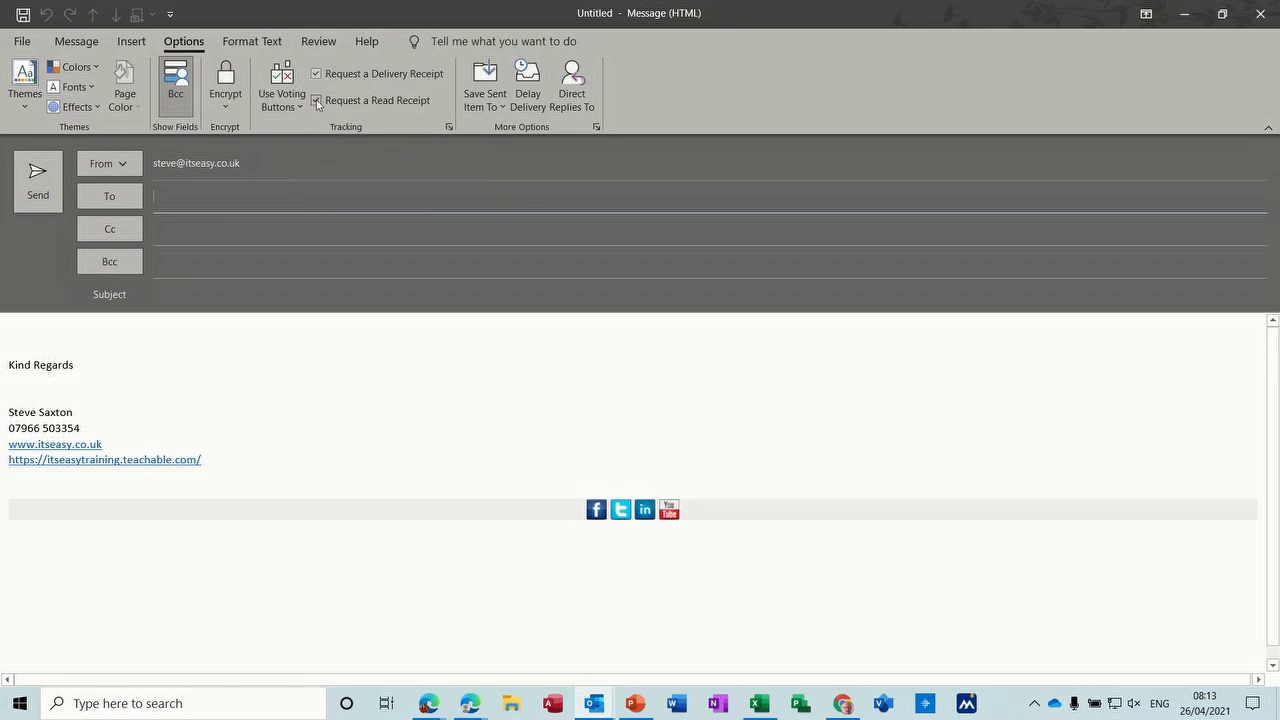
{"action": "left_click", "coordinate": [362, 104]}
{"action": "left_click", "coordinate": [318, 76]}
{"action": "left_click", "coordinate": [317, 101]}
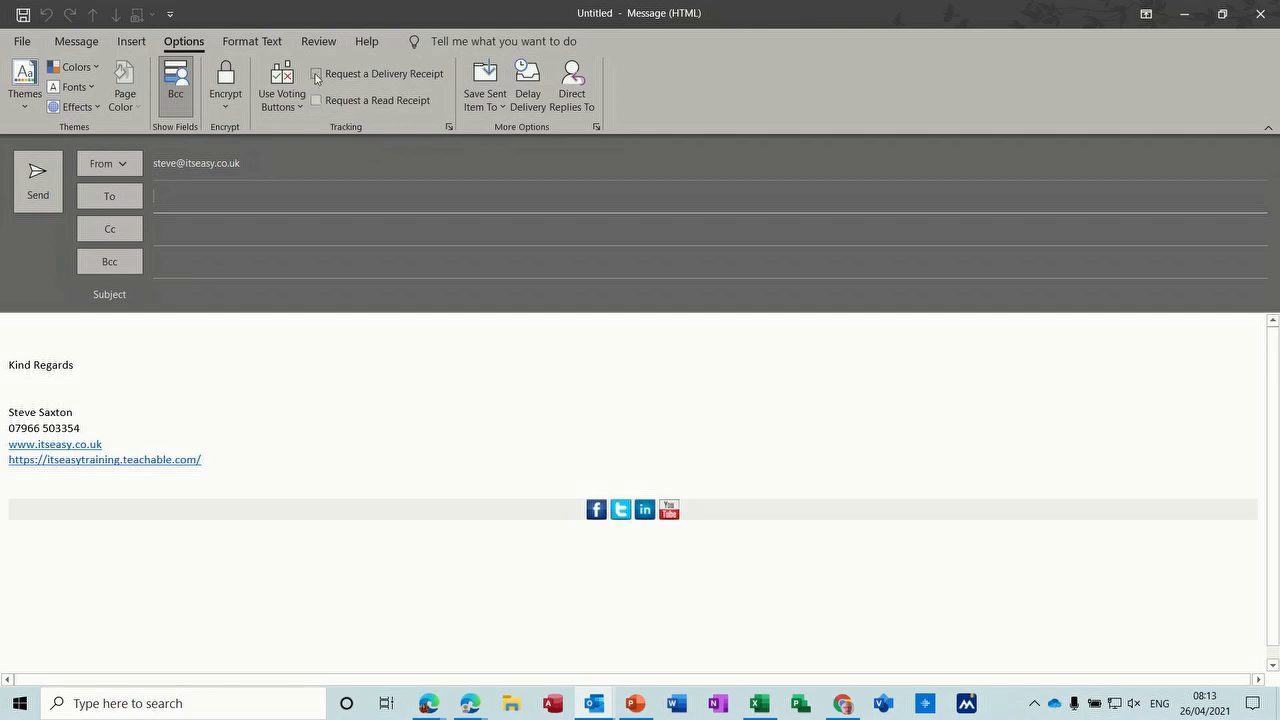
Step: View the Save Sent Item To choices, and the Importance and Sensitivity choices in the message properties, without changing them
{"action": "left_click", "coordinate": [503, 110]}
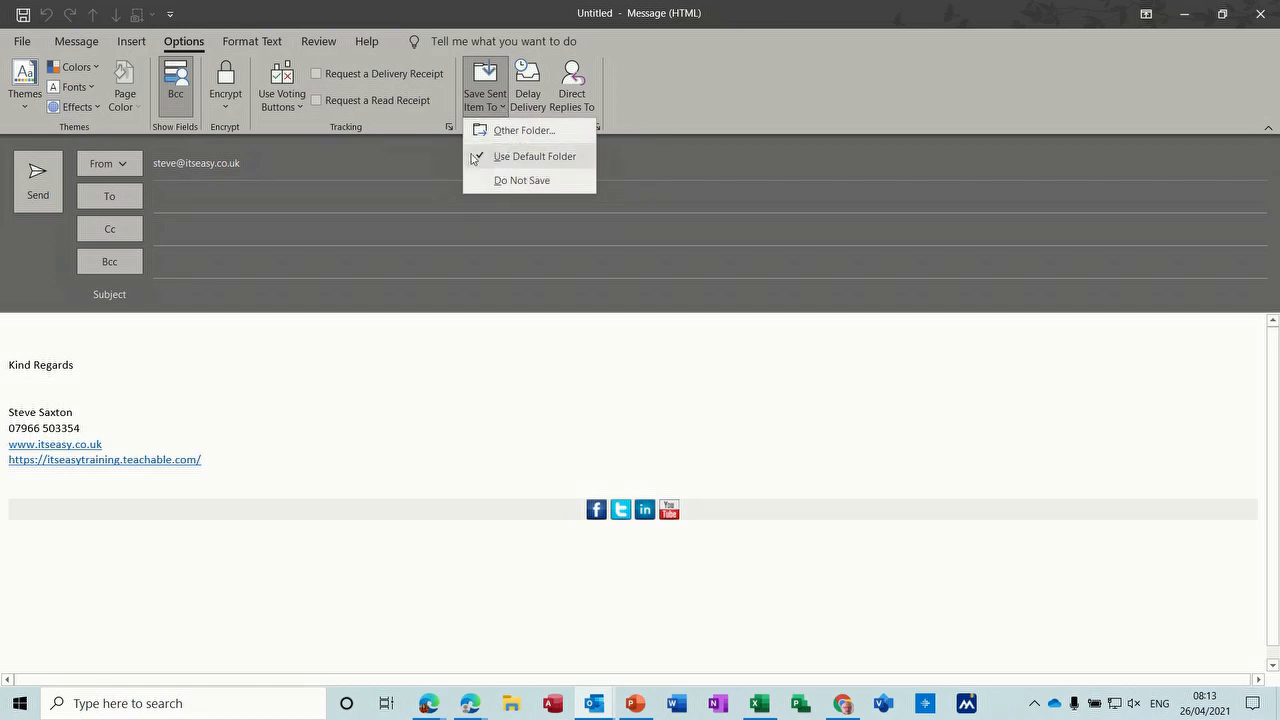
{"action": "left_click", "coordinate": [502, 110]}
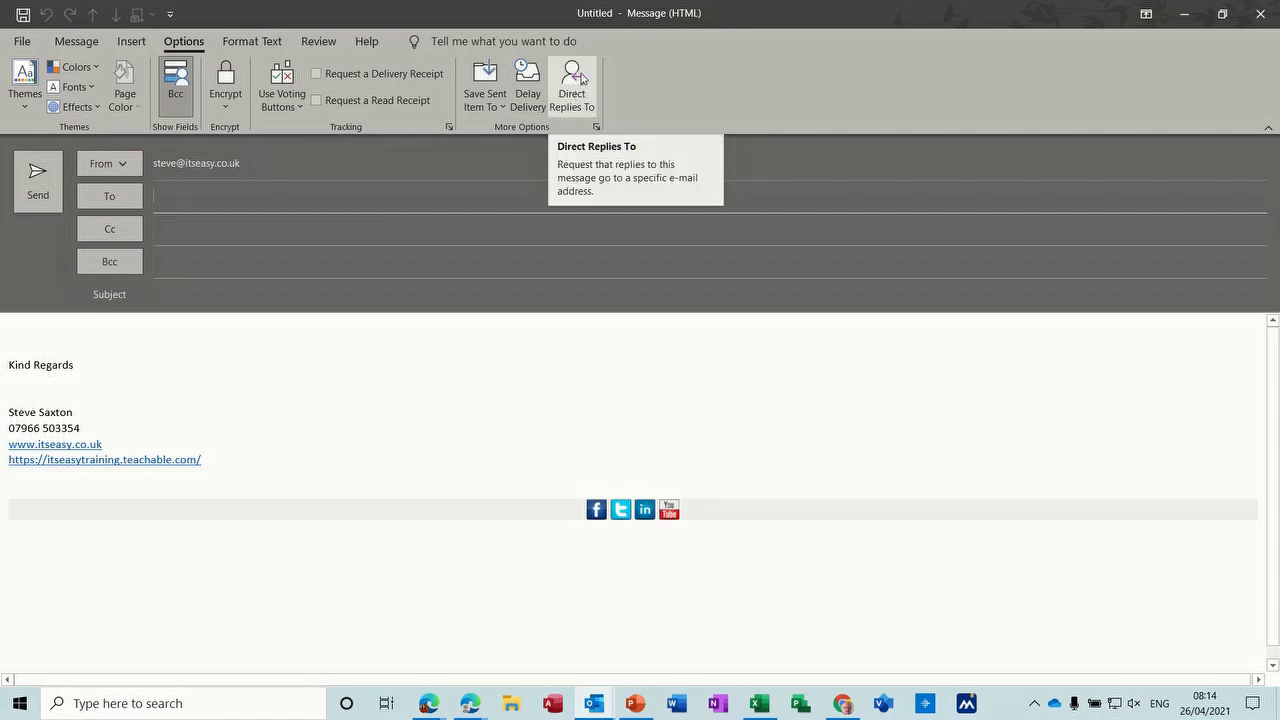
{"action": "left_click", "coordinate": [596, 129]}
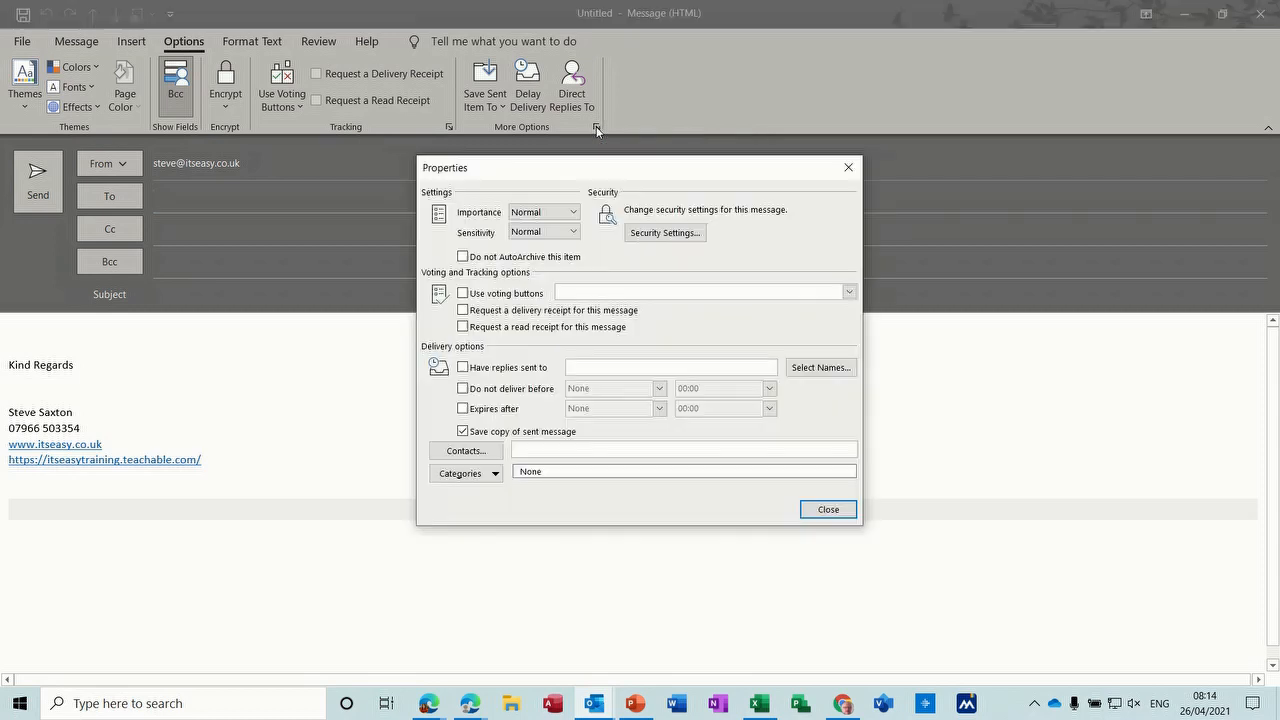
{"action": "left_click_drag", "start_coordinate": [502, 177], "coordinate": [428, 154]}
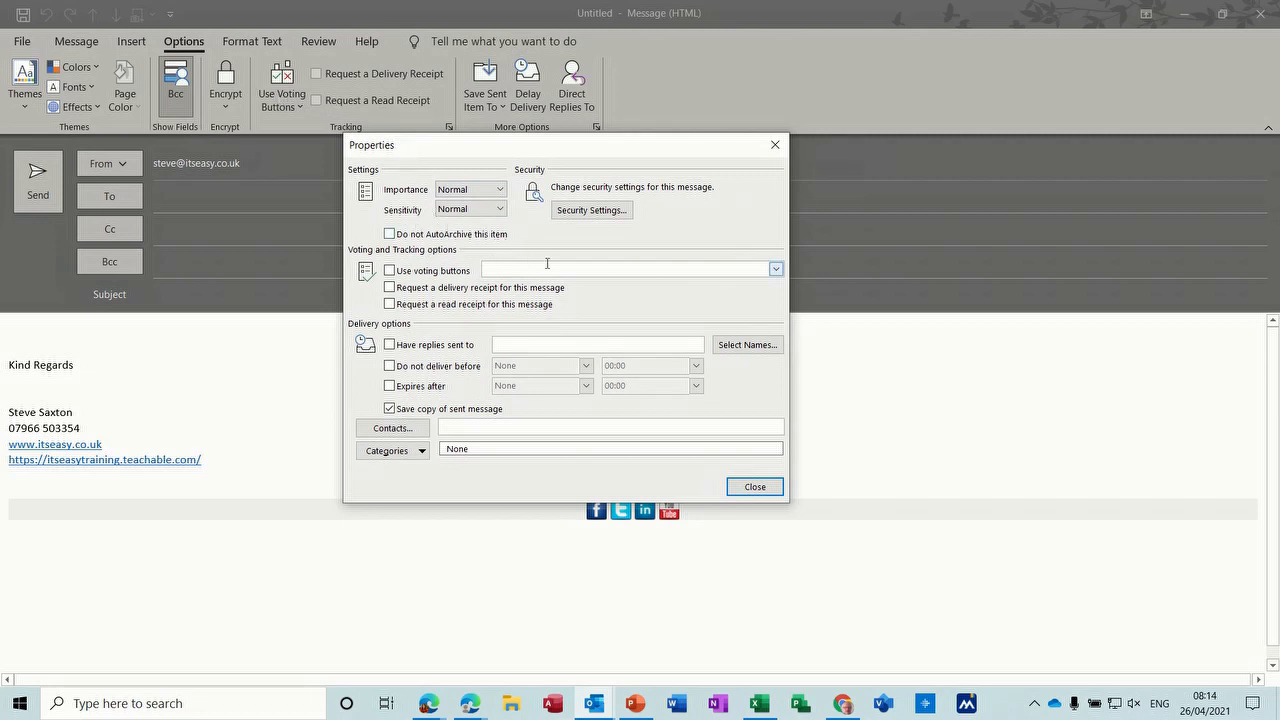
{"action": "left_click", "coordinate": [502, 193]}
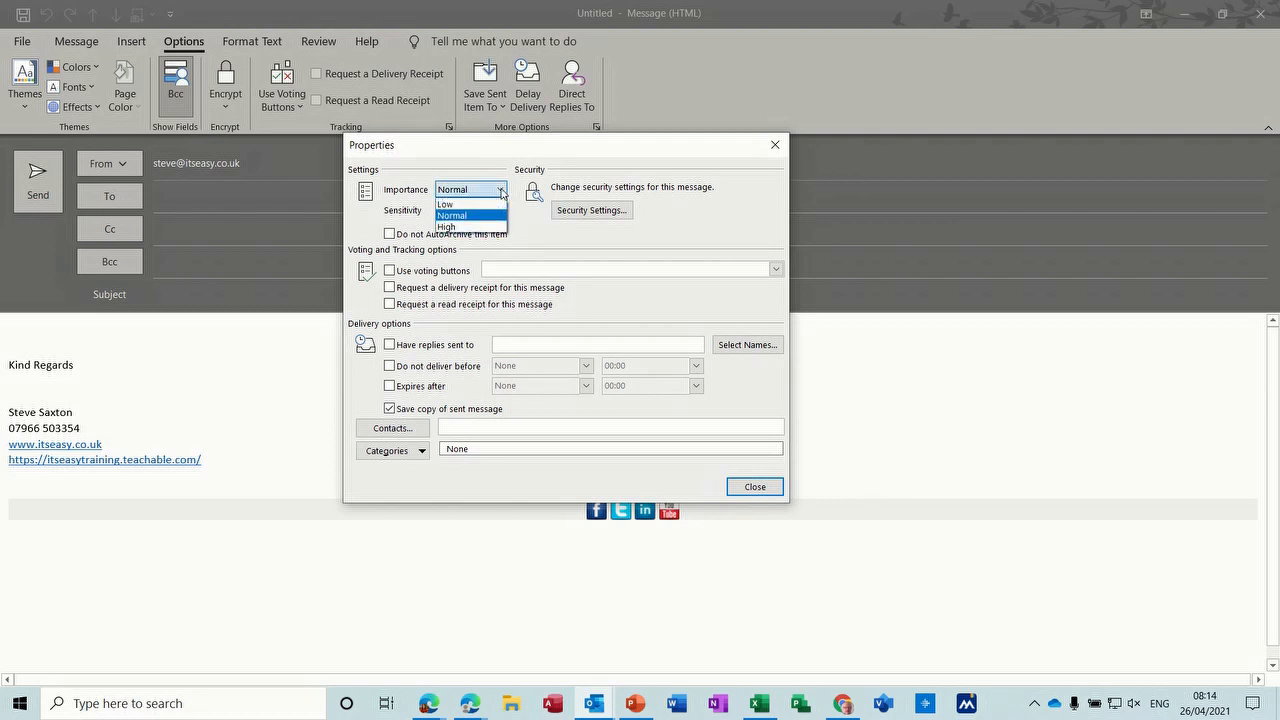
{"action": "left_click", "coordinate": [502, 193]}
{"action": "left_click", "coordinate": [470, 190]}
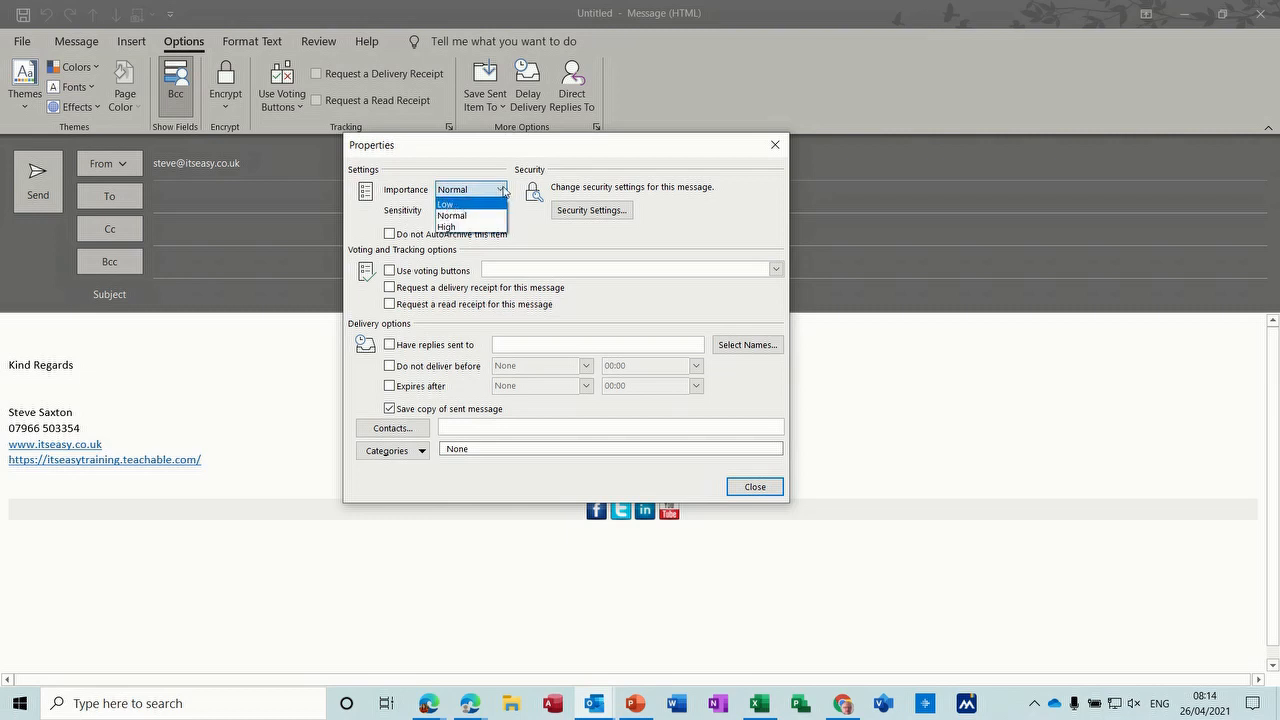
{"action": "left_click", "coordinate": [503, 191]}
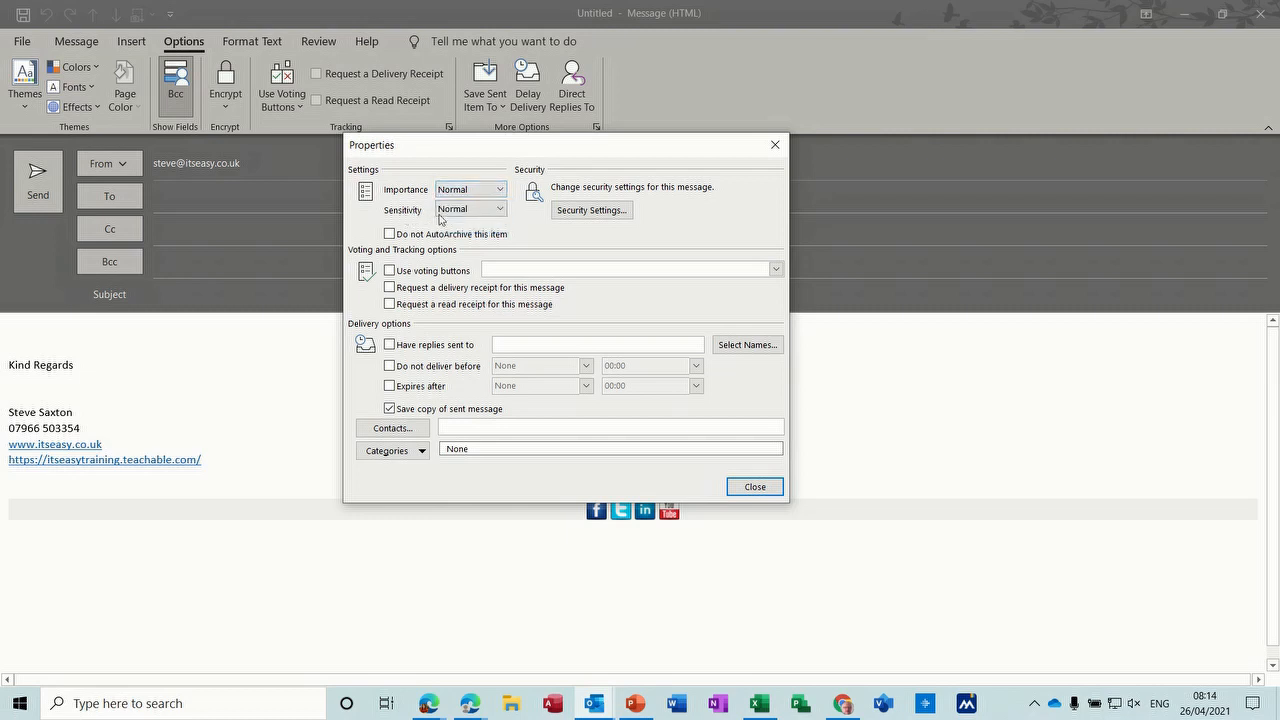
{"action": "left_click", "coordinate": [493, 209]}
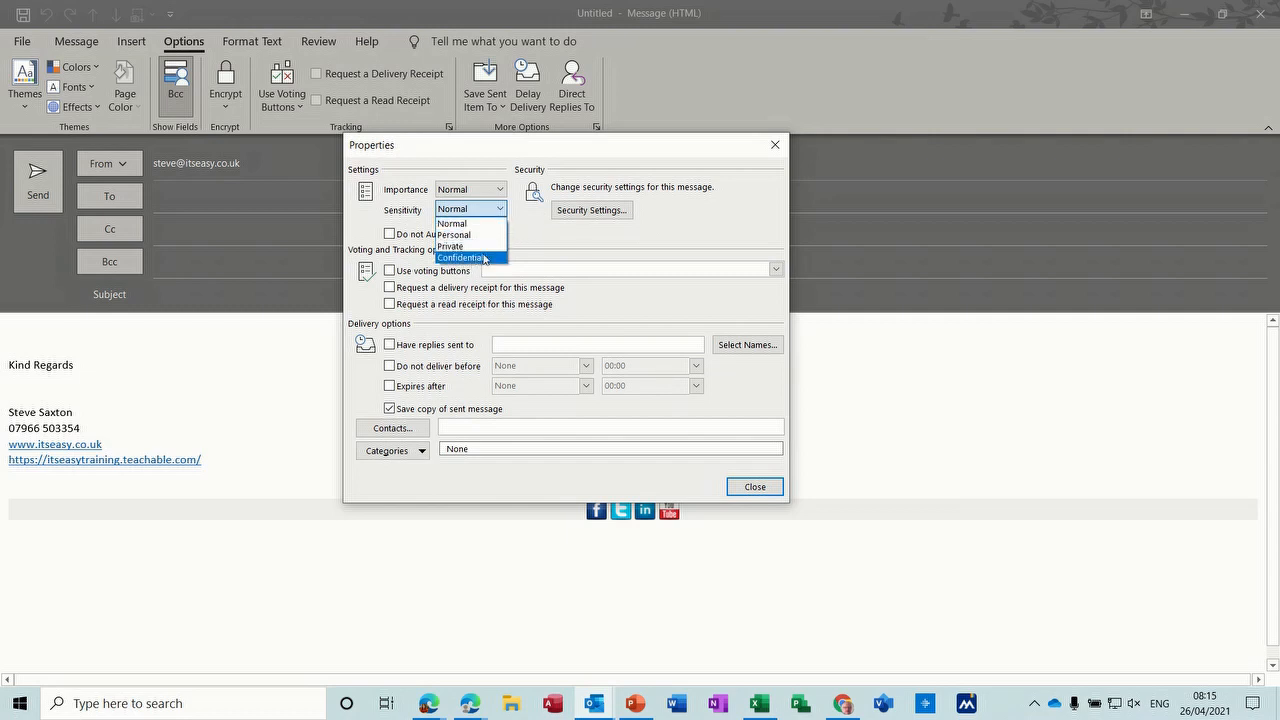
{"action": "left_click", "coordinate": [527, 242]}
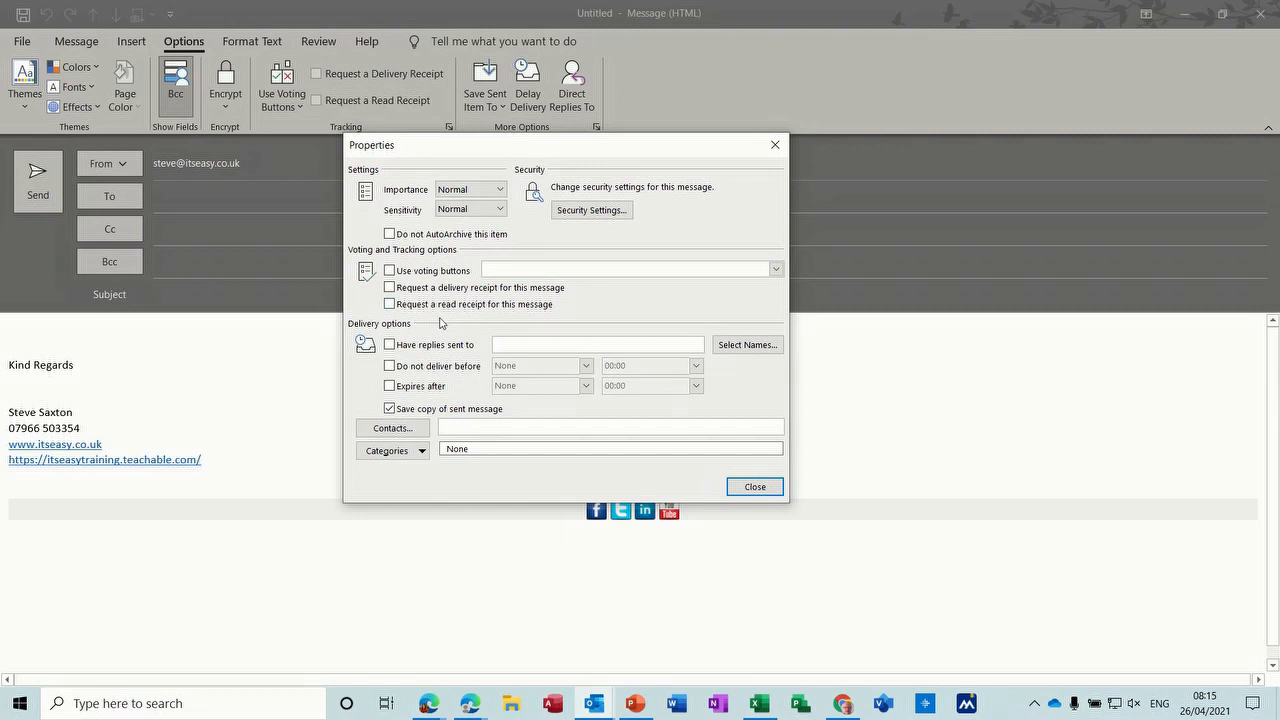
Step: Try the Have replies sent to, Do not deliver before and Expires after delivery options, switching each one off again
{"action": "left_click", "coordinate": [390, 345]}
{"action": "left_click", "coordinate": [389, 345]}
{"action": "left_click", "coordinate": [389, 367]}
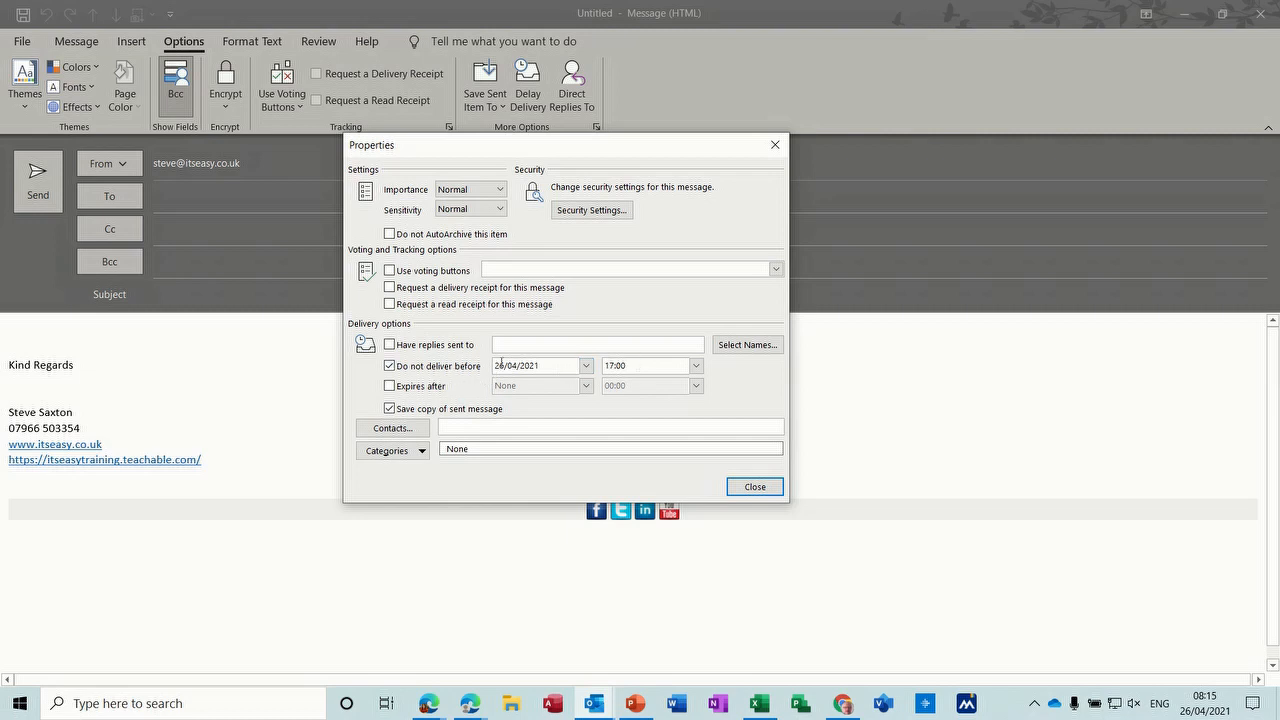
{"action": "left_click", "coordinate": [389, 366]}
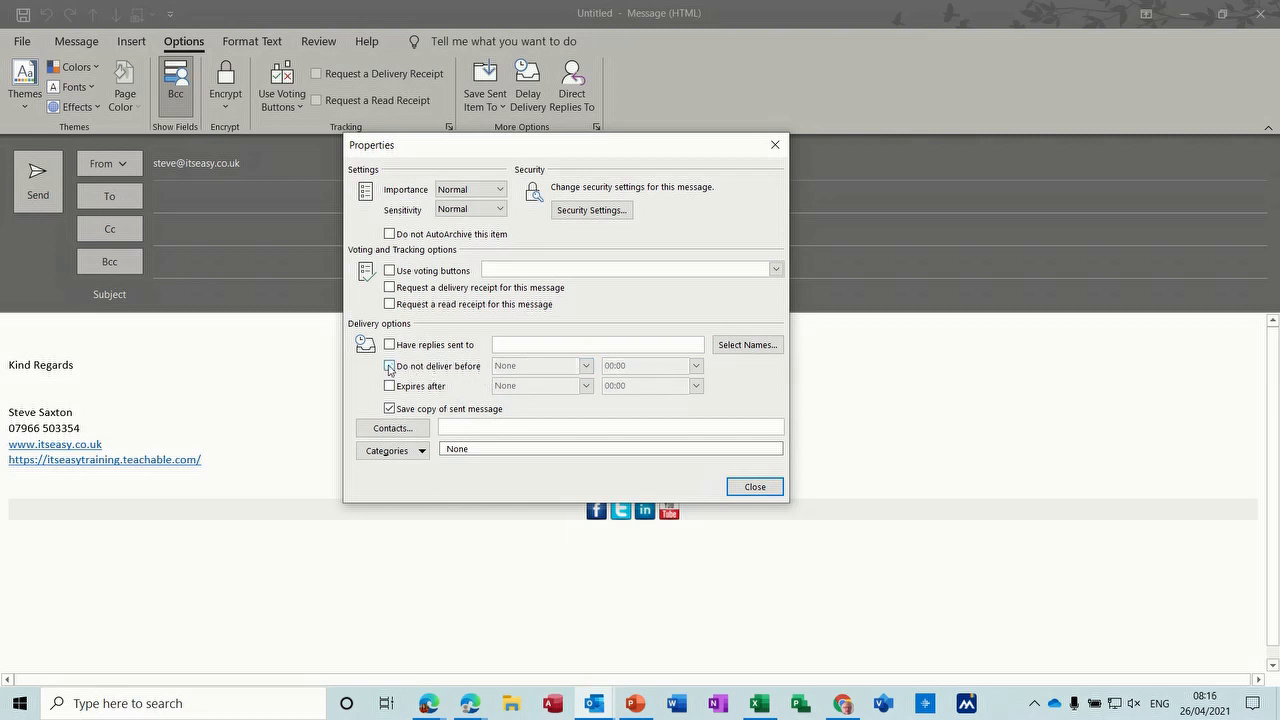
{"action": "left_click", "coordinate": [389, 386]}
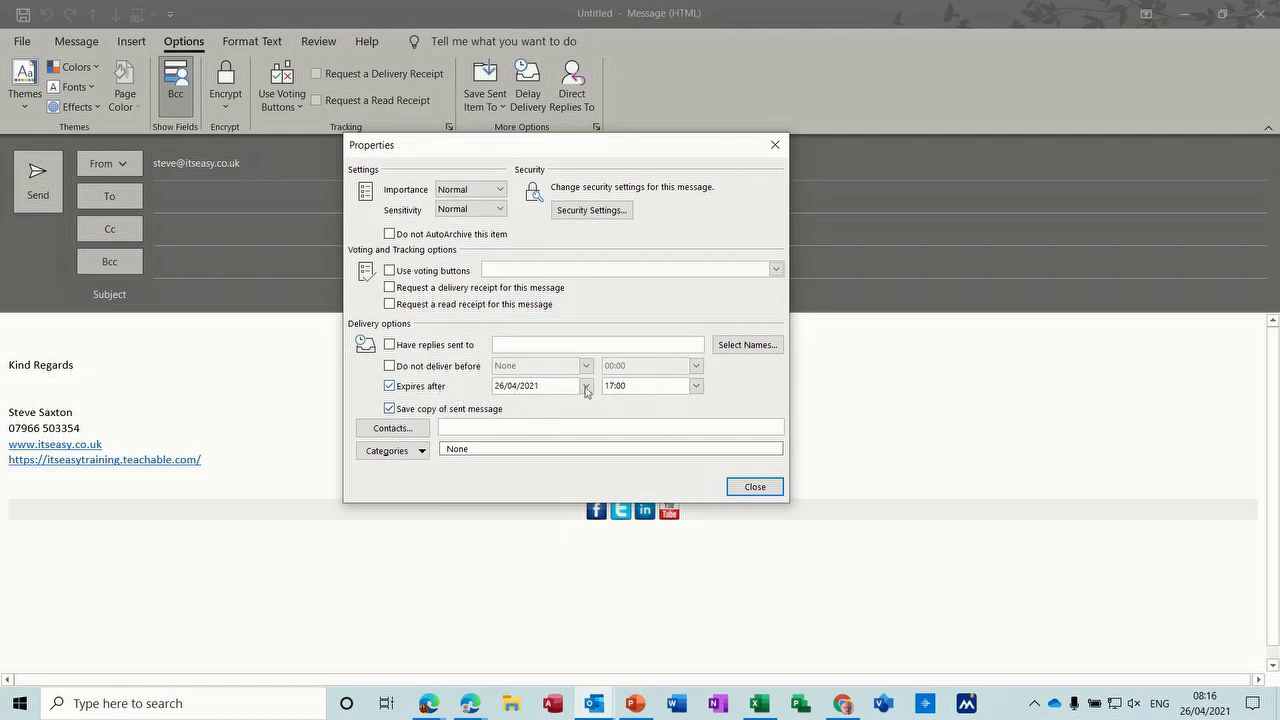
{"action": "left_click", "coordinate": [390, 386]}
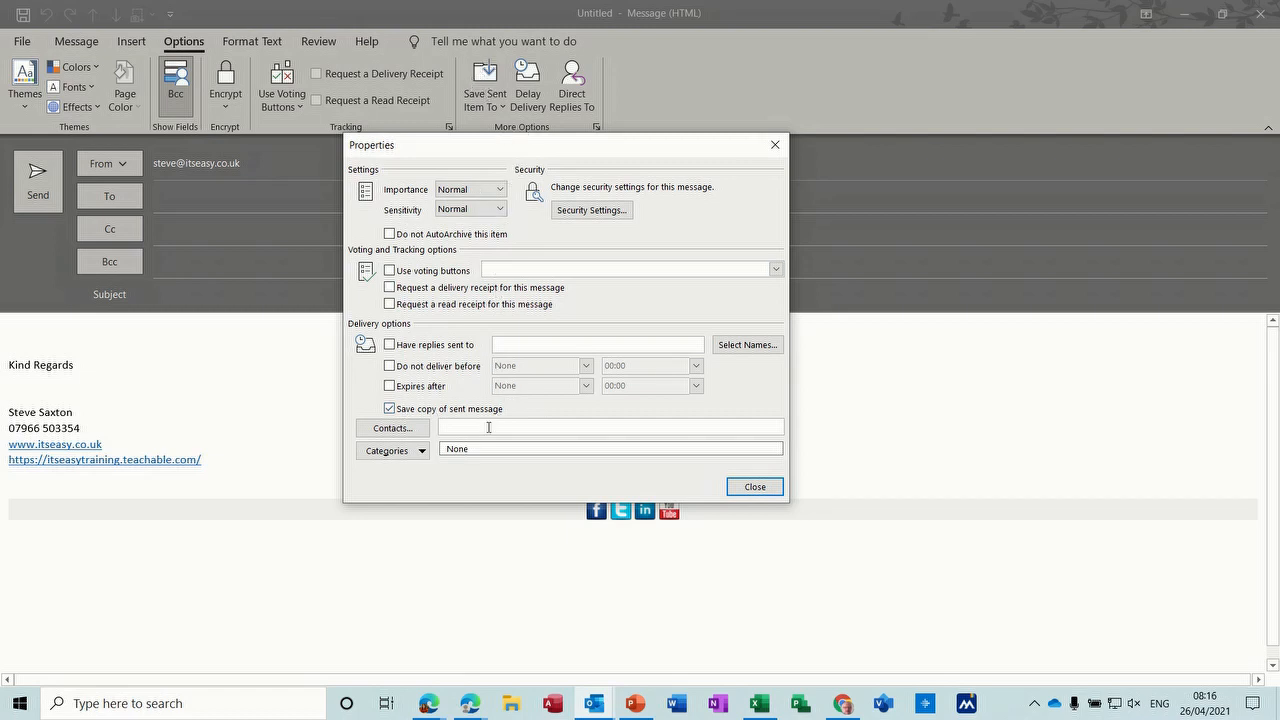
Step: Assign the Training category to the message in its properties, and close the message without saving it
{"action": "left_click", "coordinate": [421, 452]}
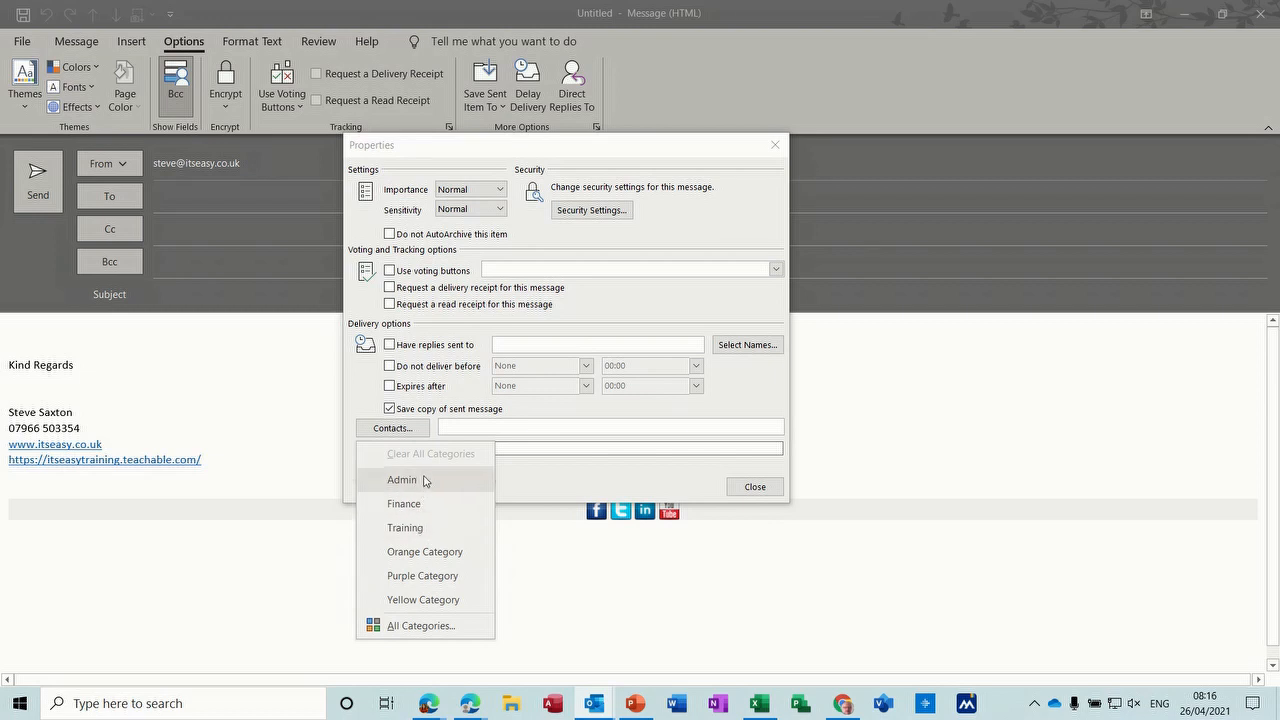
{"action": "left_click", "coordinate": [422, 528]}
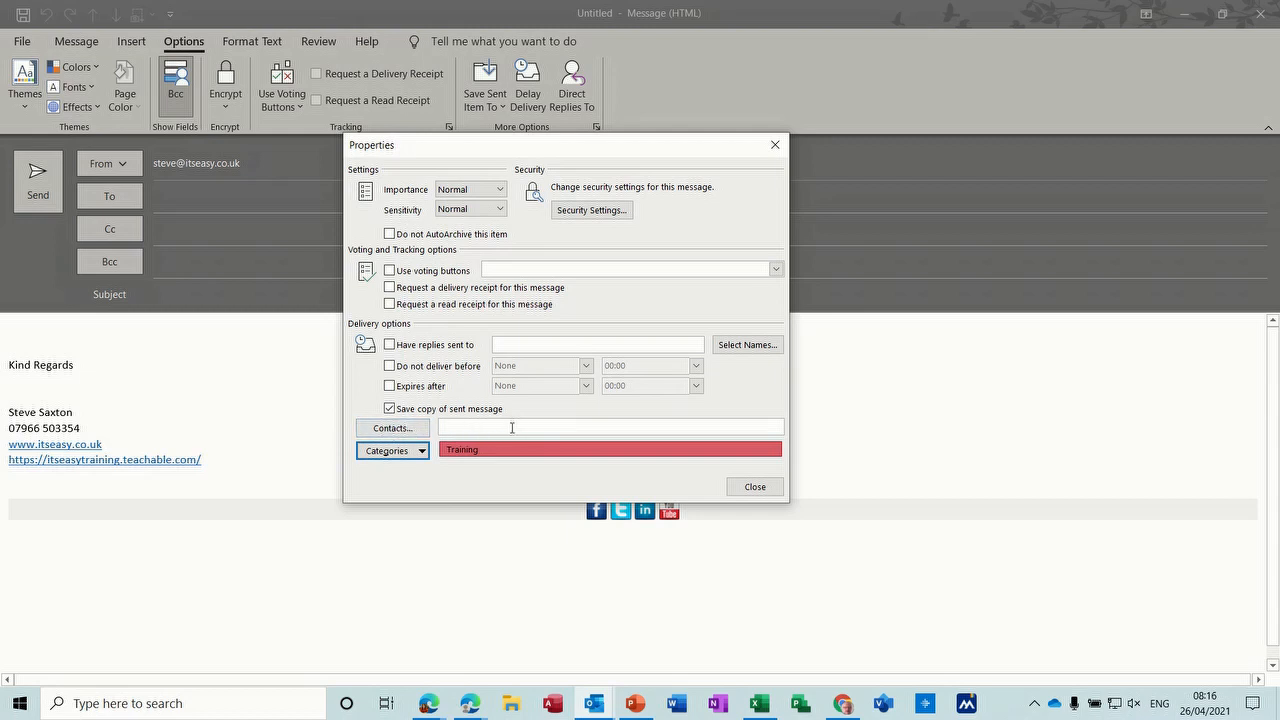
{"action": "left_click", "coordinate": [755, 487]}
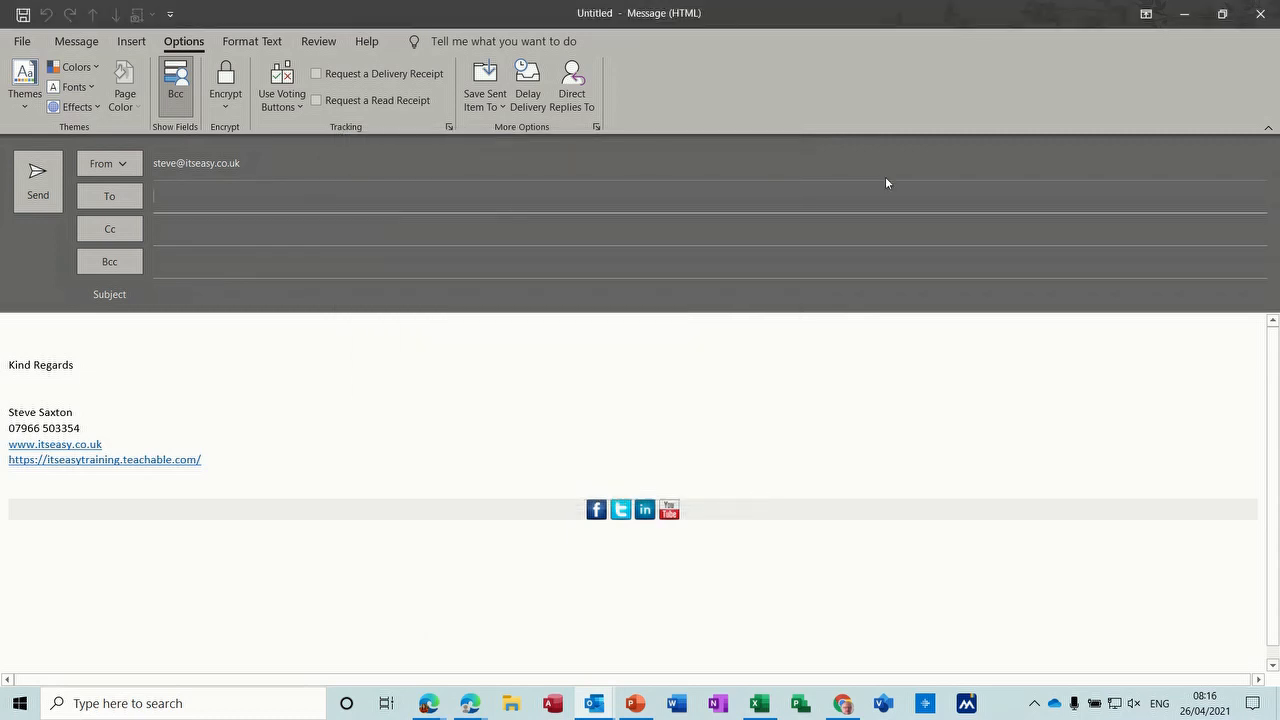
{"action": "left_click", "coordinate": [1260, 14]}
{"action": "left_click", "coordinate": [646, 398]}
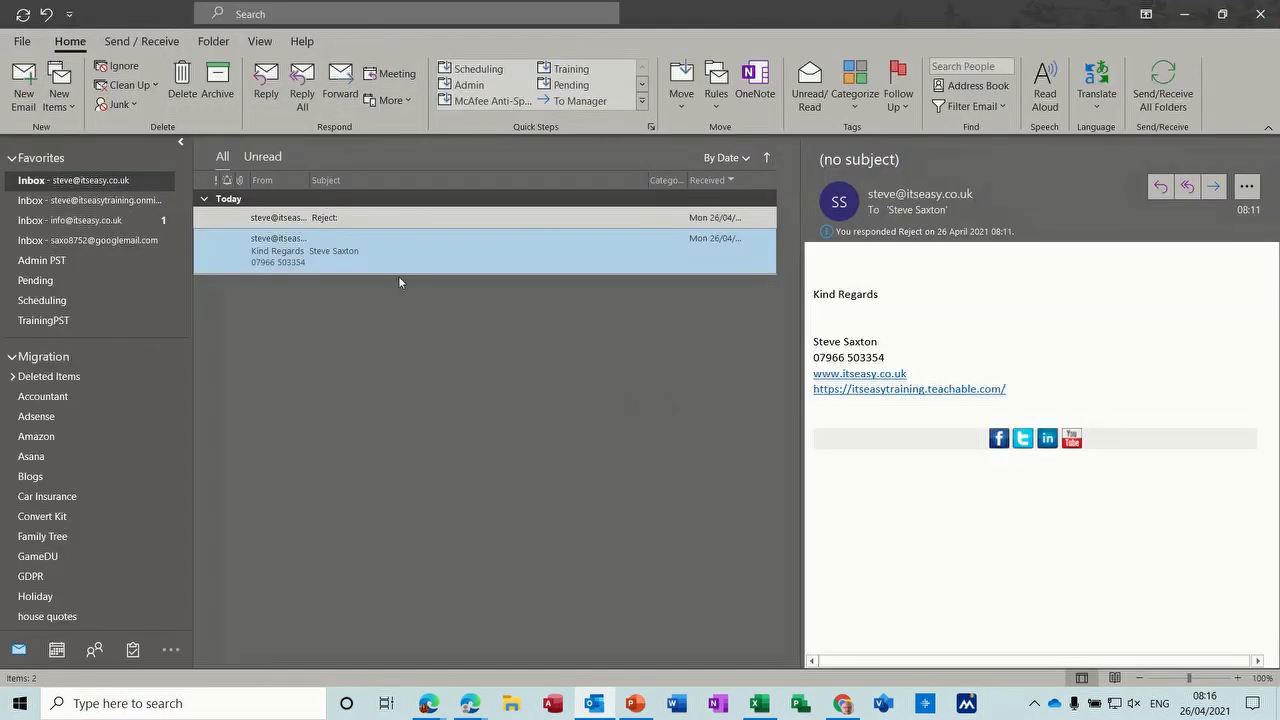
Step: In the Outlook mail options, keep HTML as the compose format and enable always checking spelling before sending
{"action": "left_click", "coordinate": [22, 43]}
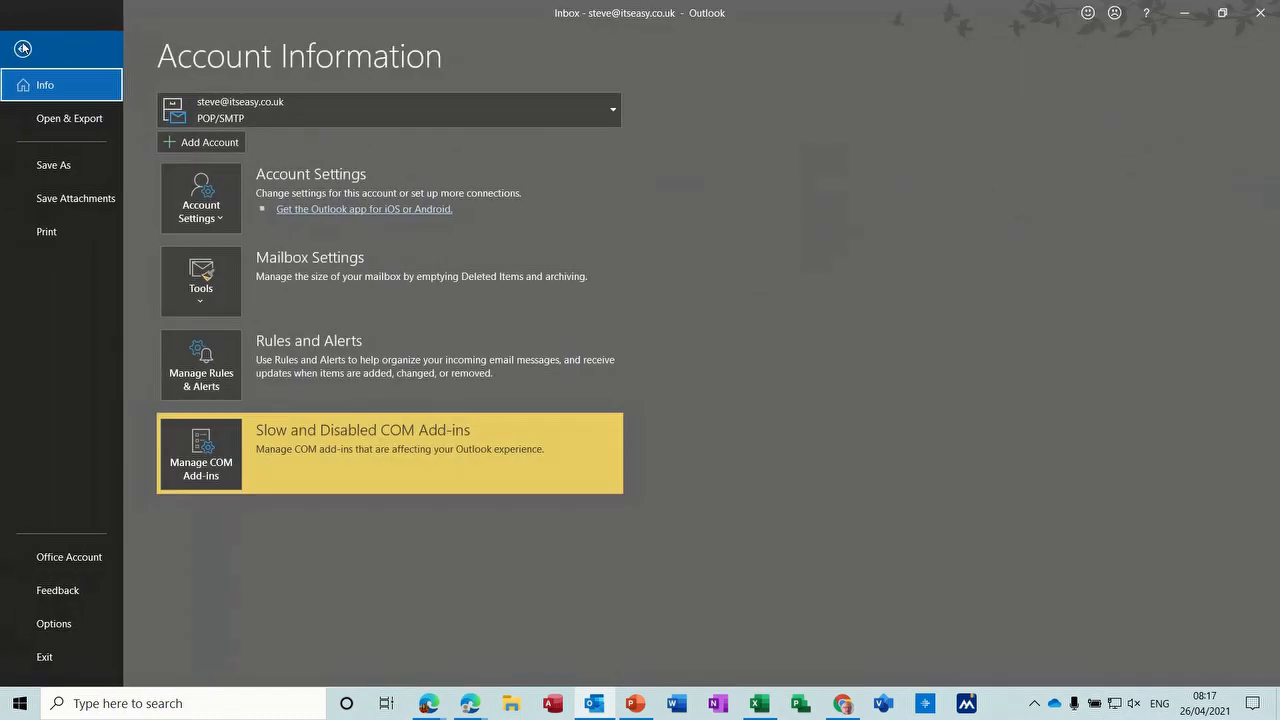
{"action": "left_click", "coordinate": [54, 626]}
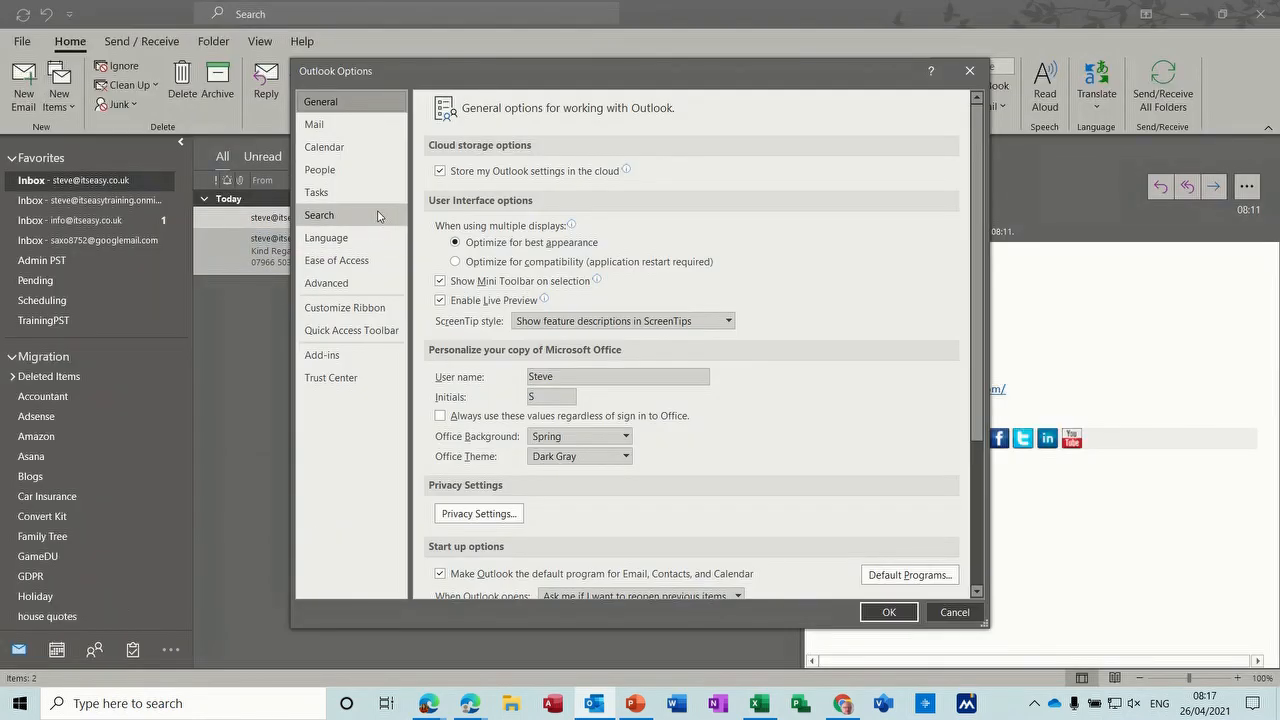
{"action": "left_click", "coordinate": [345, 126]}
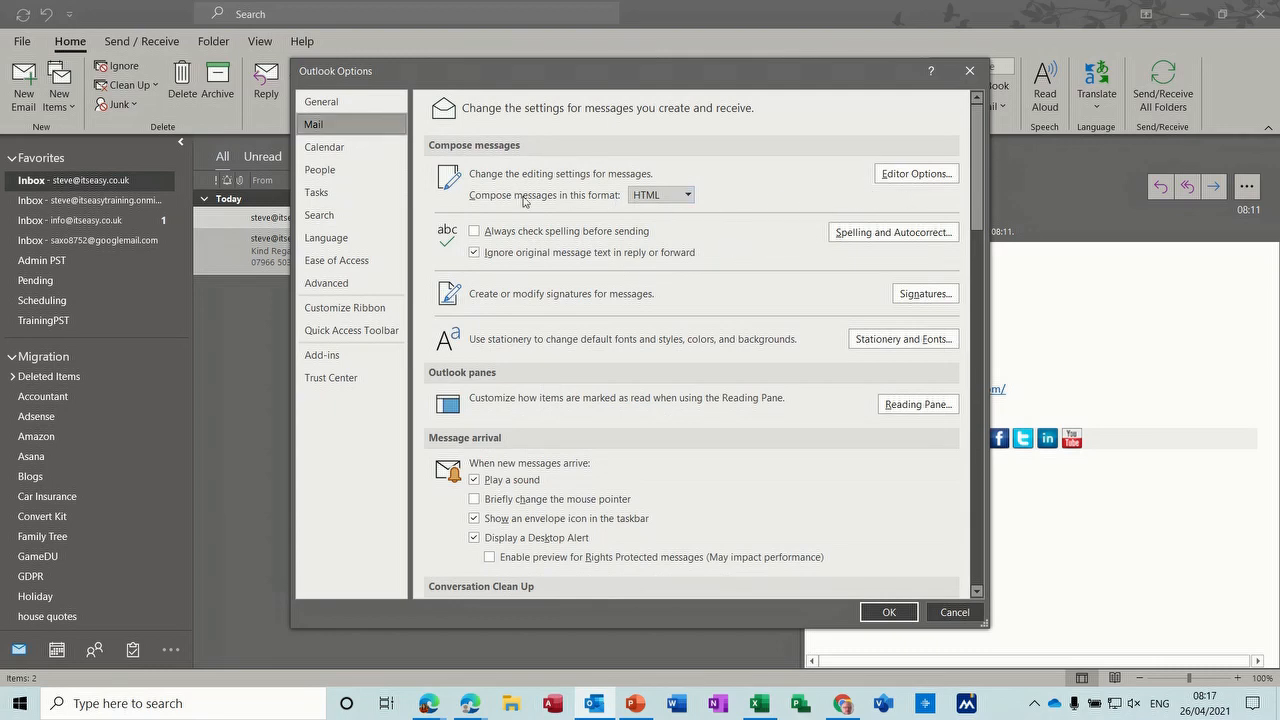
{"action": "left_click", "coordinate": [688, 195]}
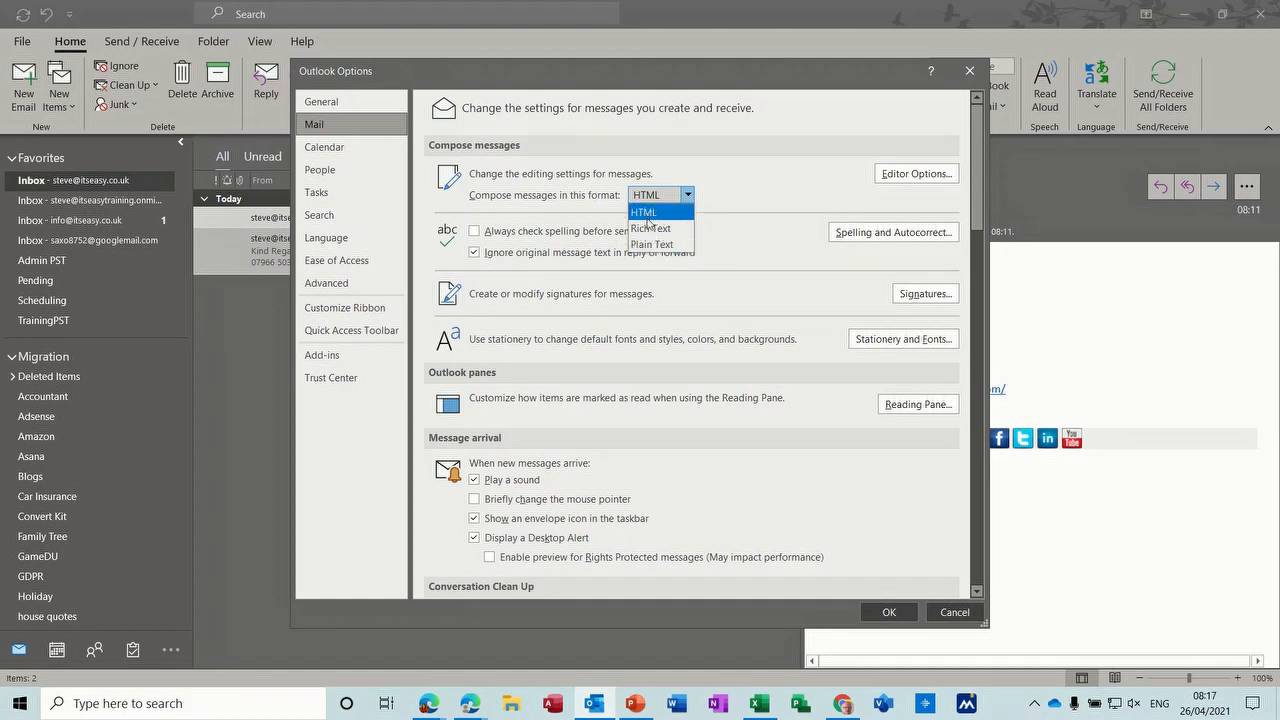
{"action": "left_click", "coordinate": [649, 215]}
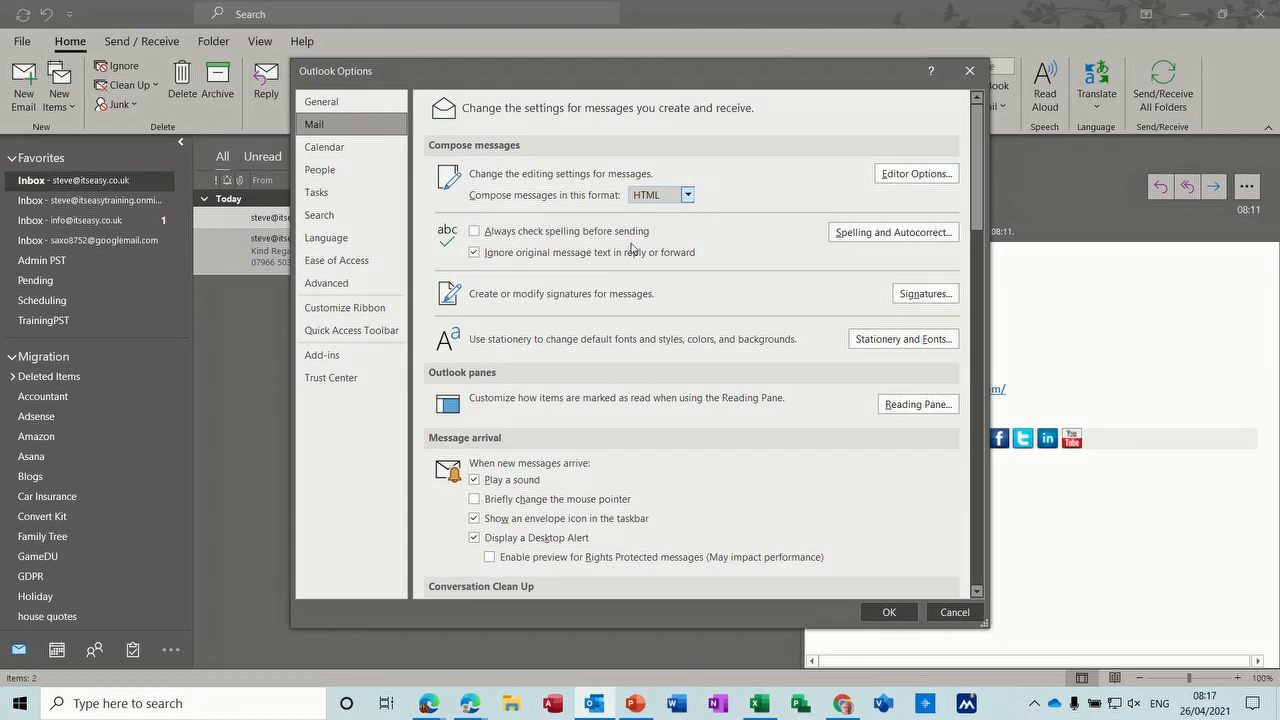
{"action": "left_click", "coordinate": [474, 236]}
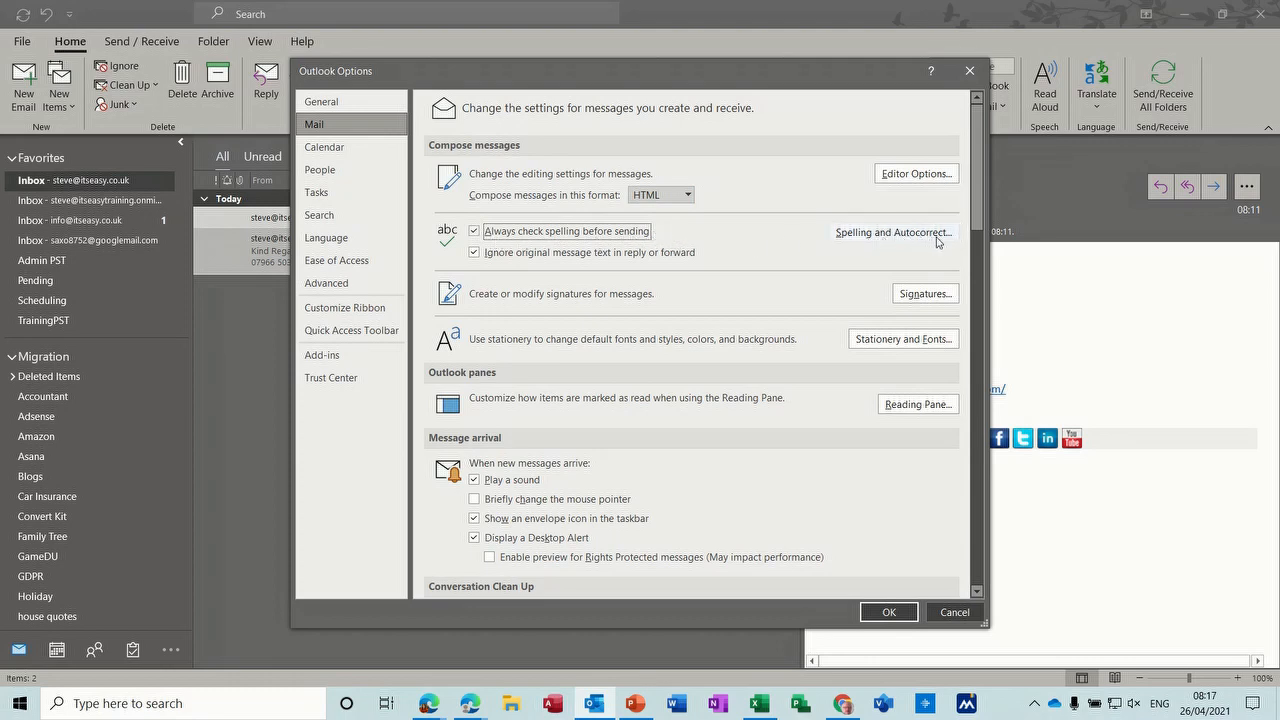
Step: Review the AutoCorrect replacement list in the Spelling and Autocorrect settings, and accept the settings without changes
{"action": "left_click", "coordinate": [875, 233]}
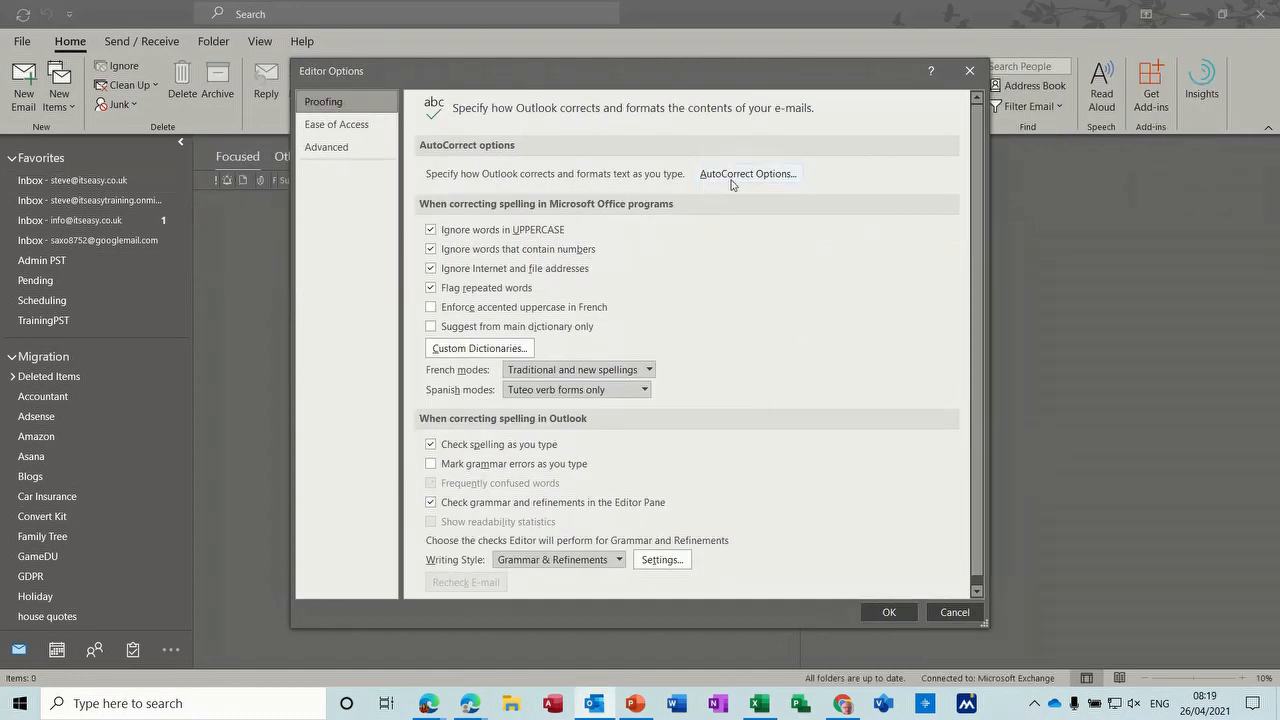
{"action": "left_click", "coordinate": [743, 178]}
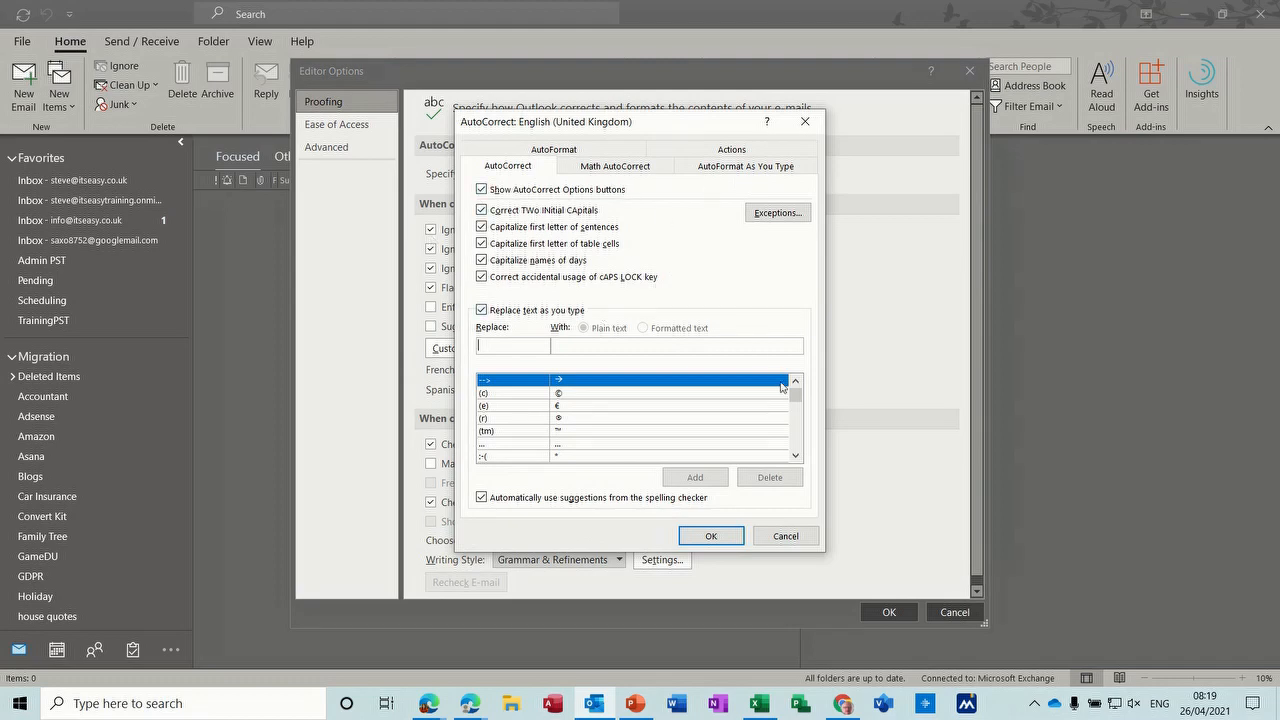
{"action": "mouse_move", "coordinate": [796, 398]}
{"action": "left_mouse_down"}
{"action": "mouse_move", "coordinate": [797, 426]}
{"action": "mouse_move", "coordinate": [796, 413]}
{"action": "left_mouse_up"}
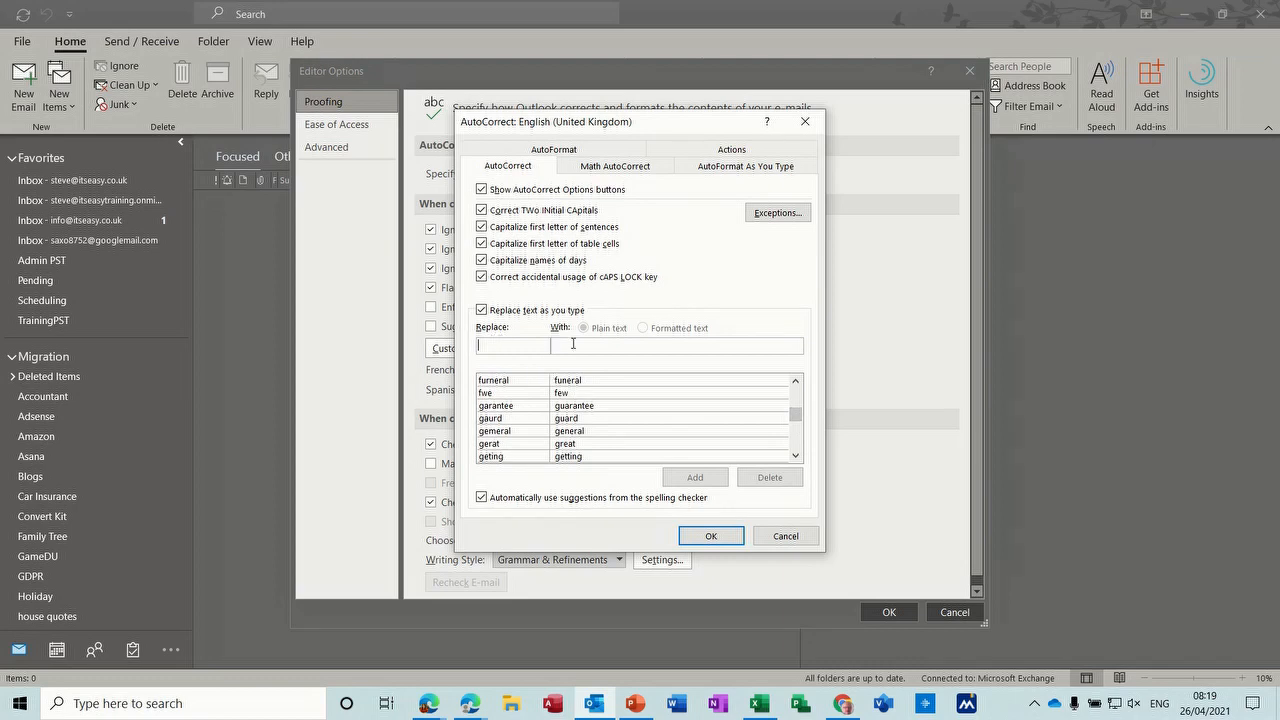
{"action": "left_click", "coordinate": [722, 538]}
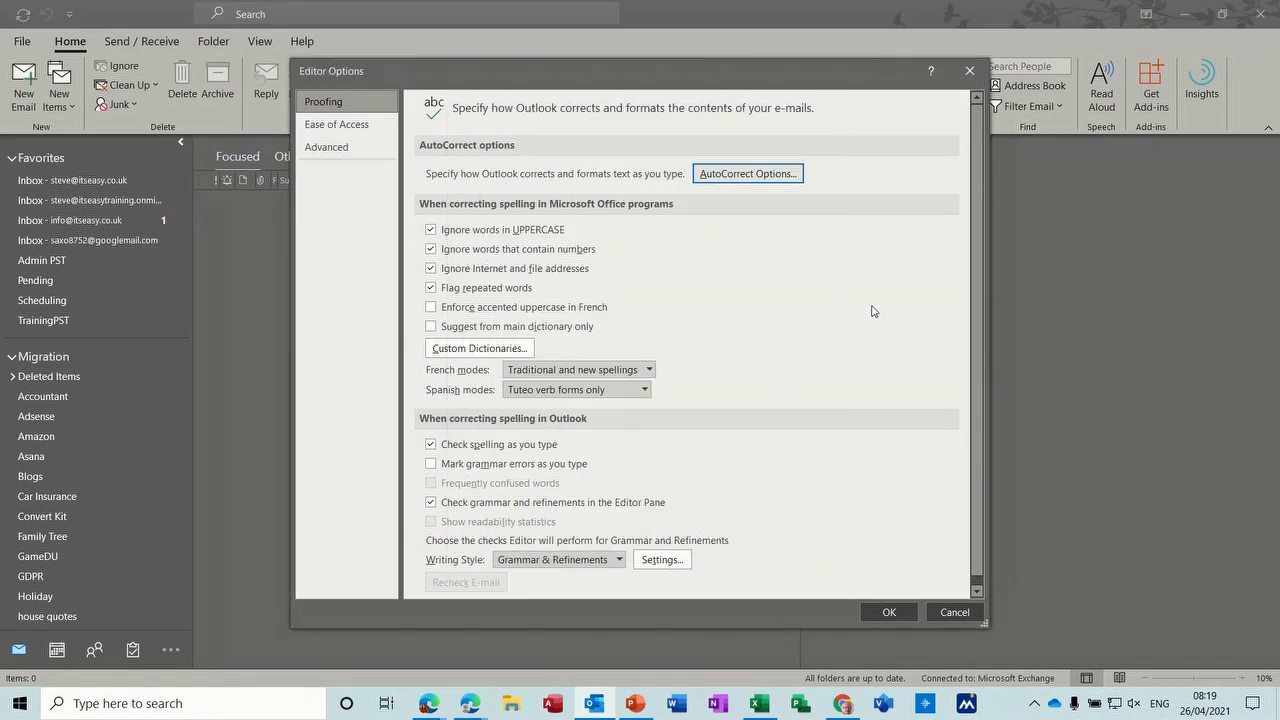
{"action": "left_click", "coordinate": [887, 612]}
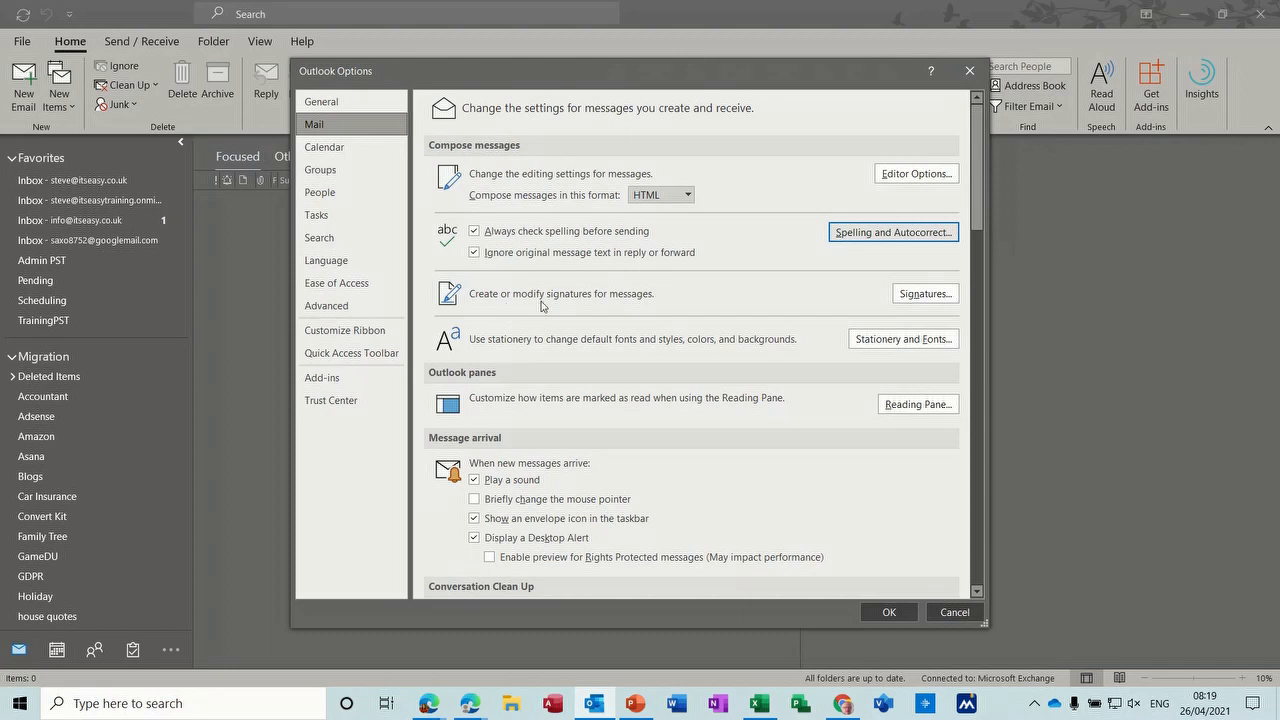
Step: Review both saved signatures, the default signature choices for new messages, and the personal stationery and font settings, without changing anything
{"action": "left_click", "coordinate": [926, 294]}
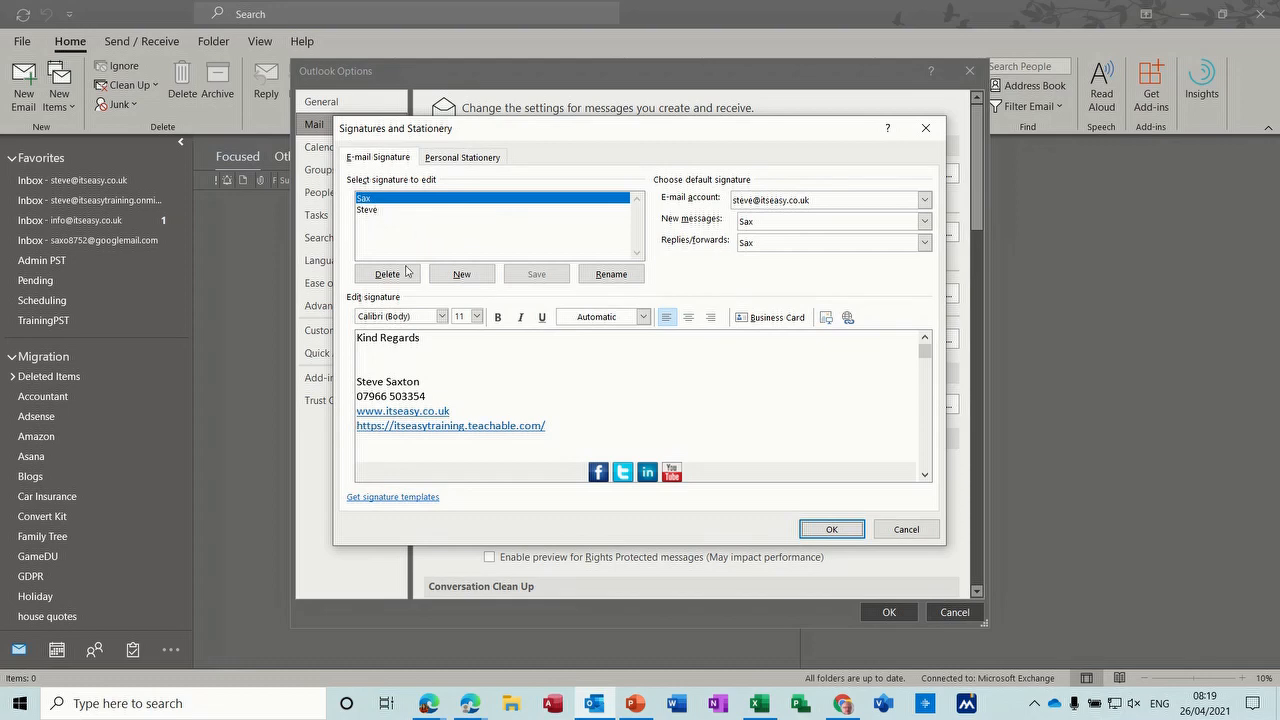
{"action": "left_click", "coordinate": [369, 211]}
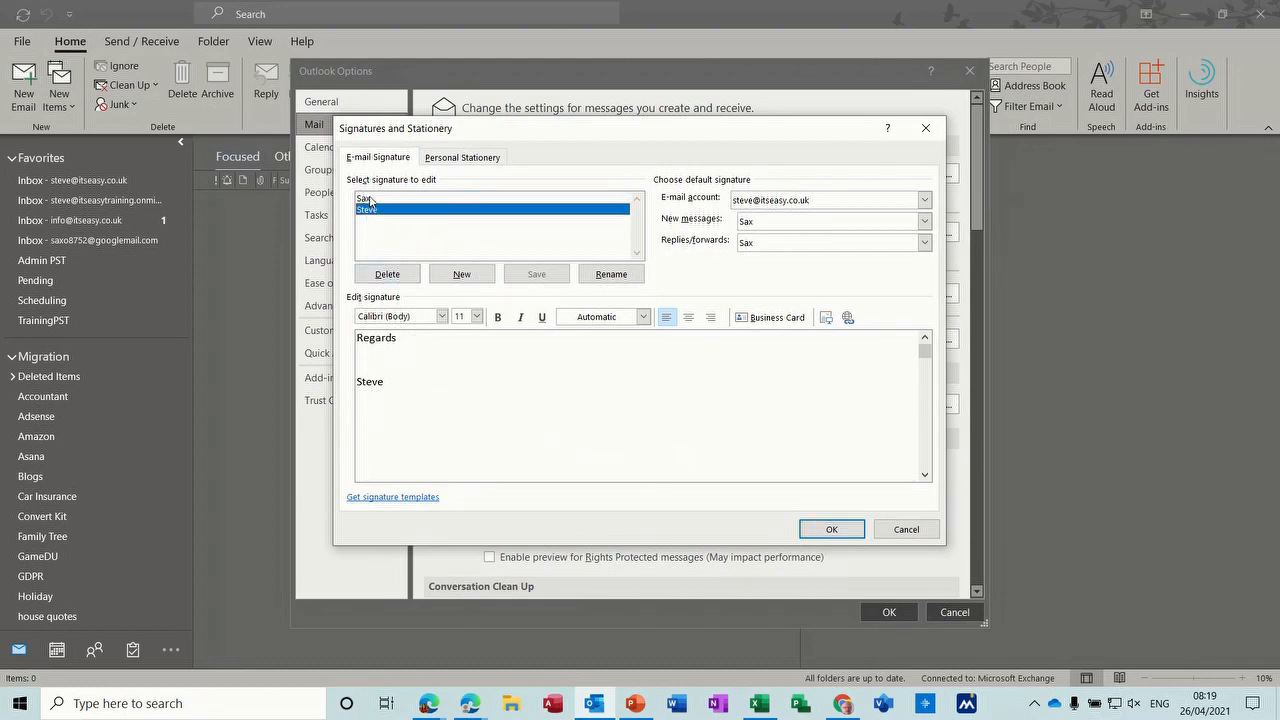
{"action": "left_click", "coordinate": [369, 199]}
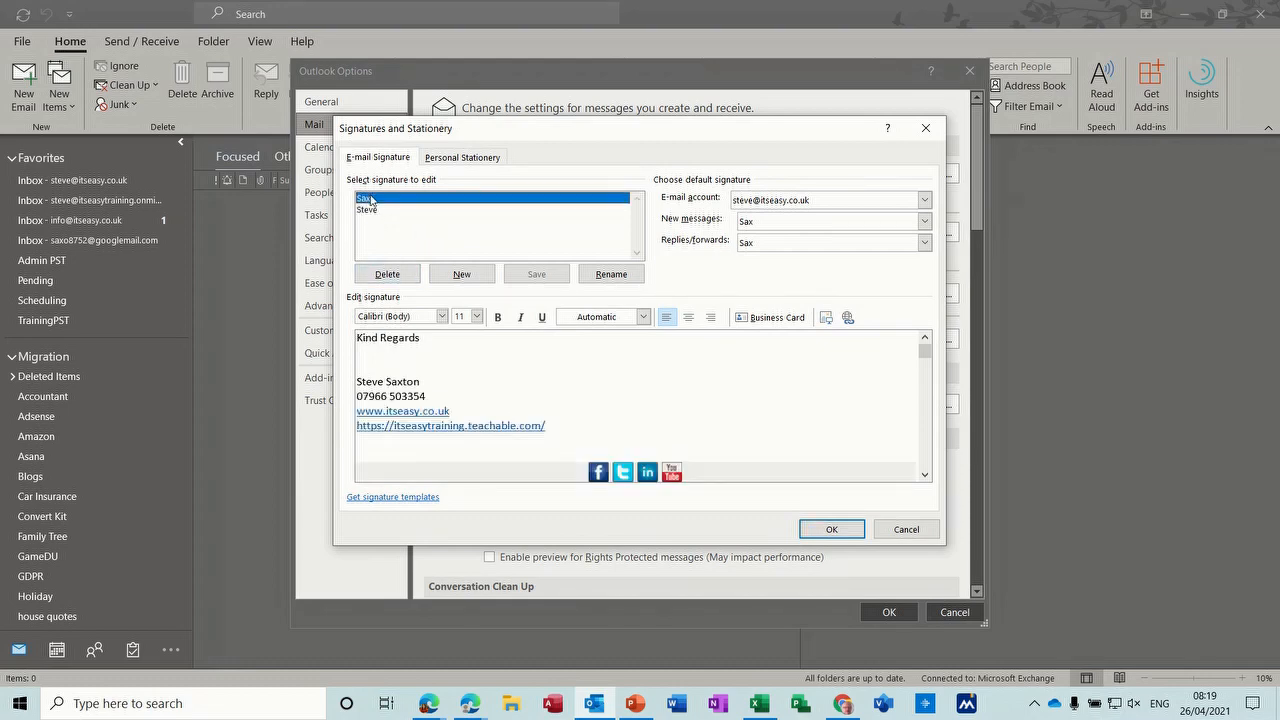
{"action": "left_click", "coordinate": [925, 222]}
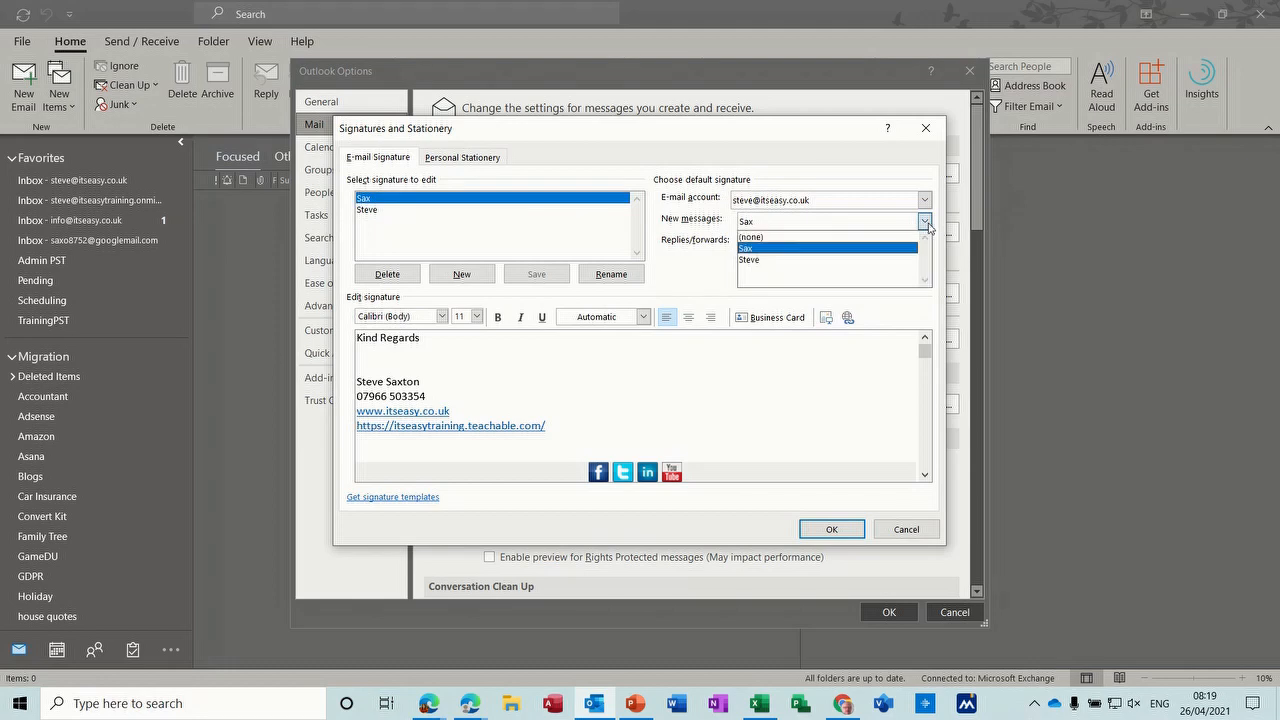
{"action": "left_click", "coordinate": [927, 224]}
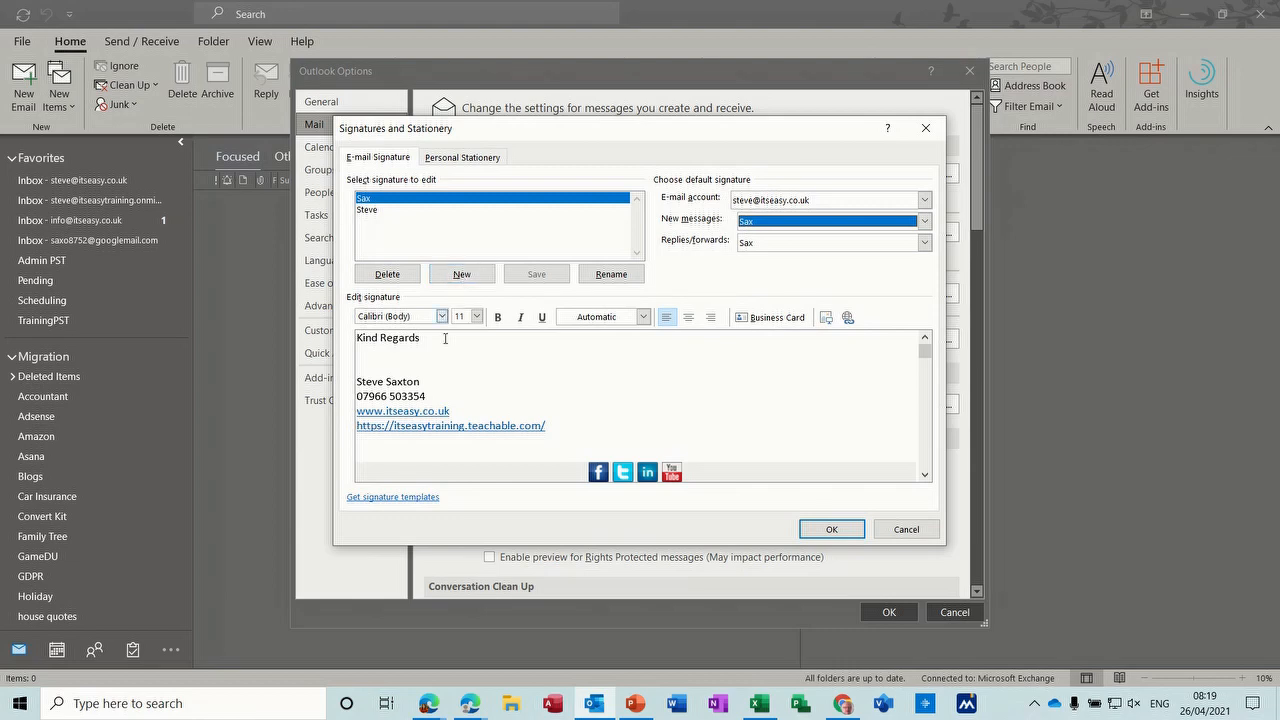
{"action": "left_click", "coordinate": [827, 528]}
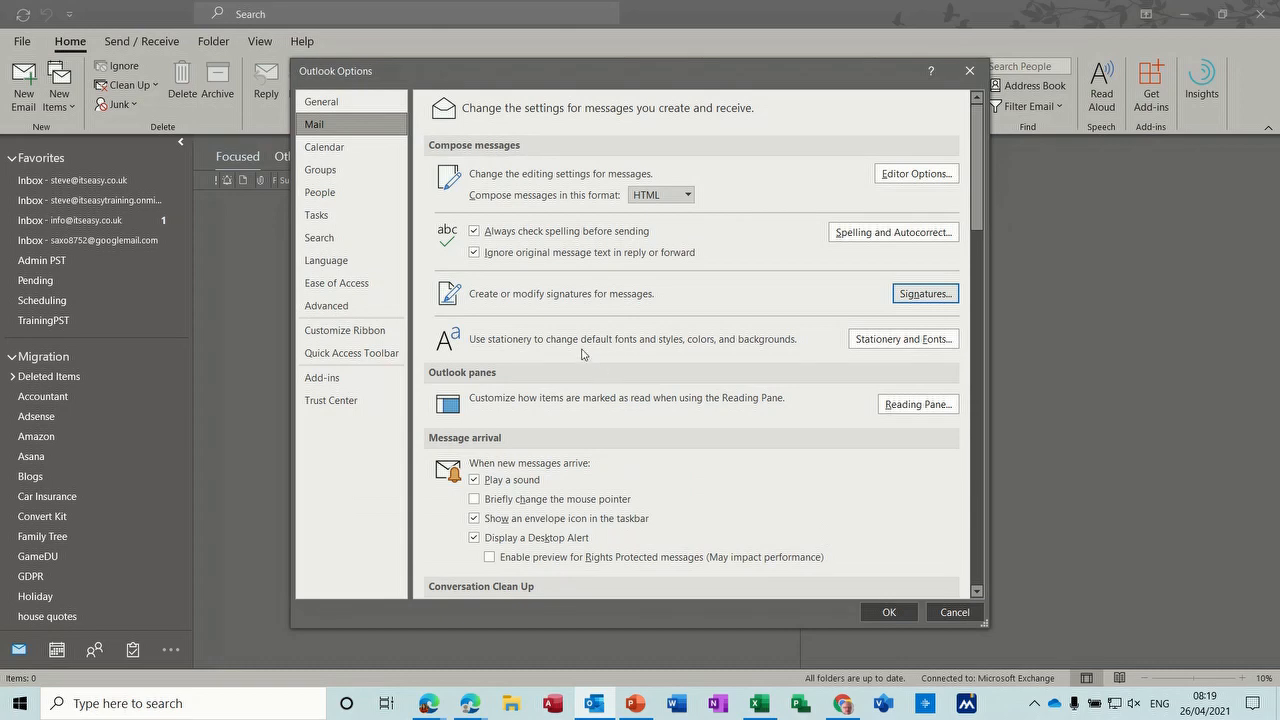
{"action": "left_click", "coordinate": [898, 340]}
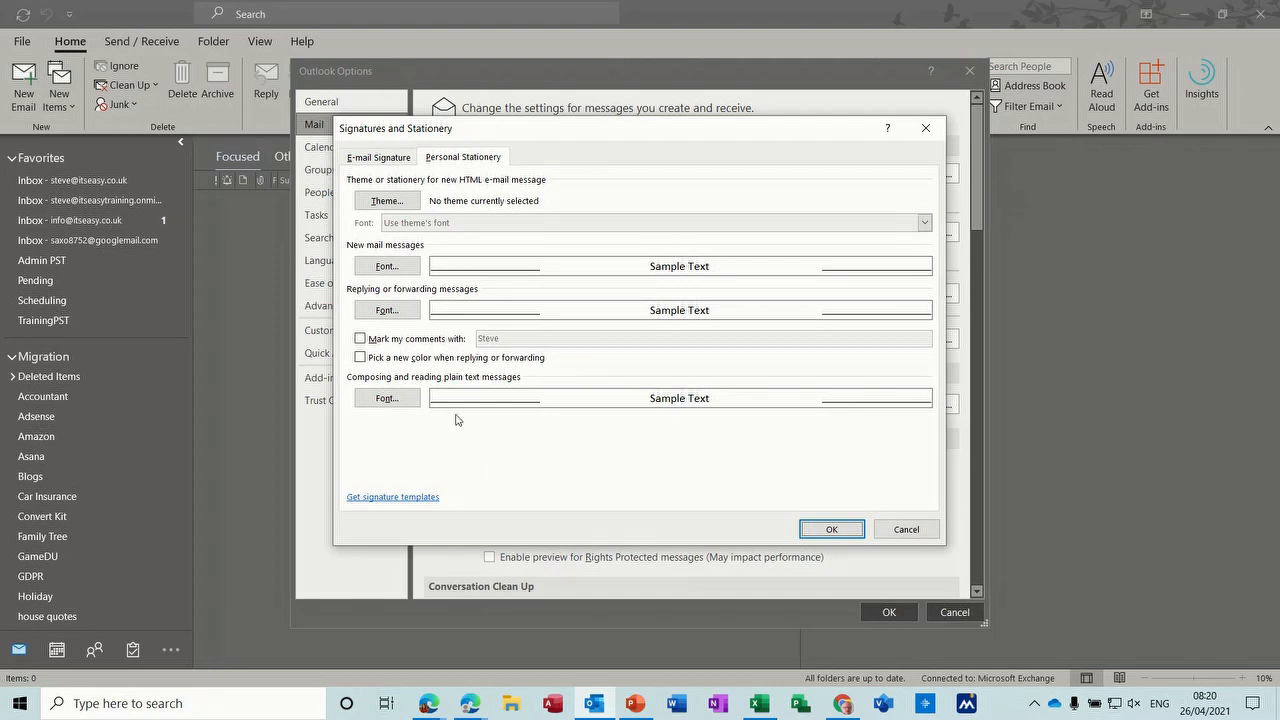
{"action": "left_click", "coordinate": [830, 529]}
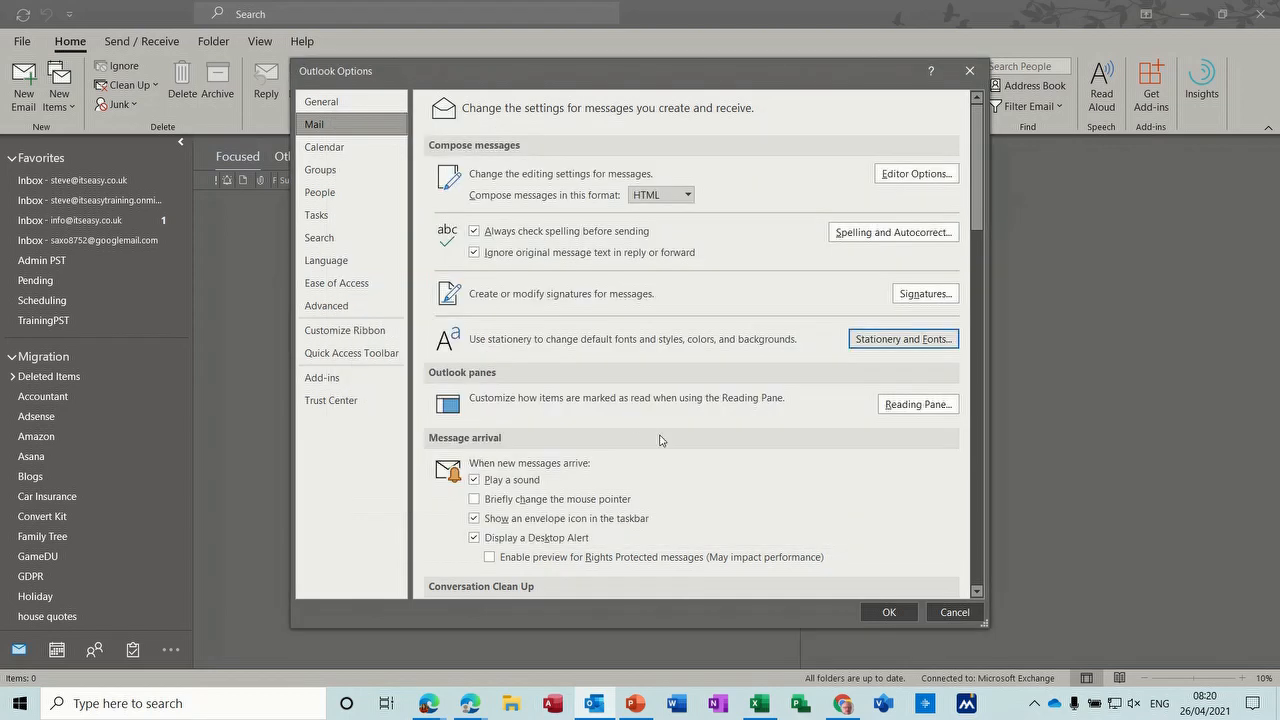
Step: Enable closing the original message window when replying or forwarding, check the remaining mail options through tracking and message format, and save the options
{"action": "left_click_drag", "start_coordinate": [977, 188], "coordinate": [978, 240]}
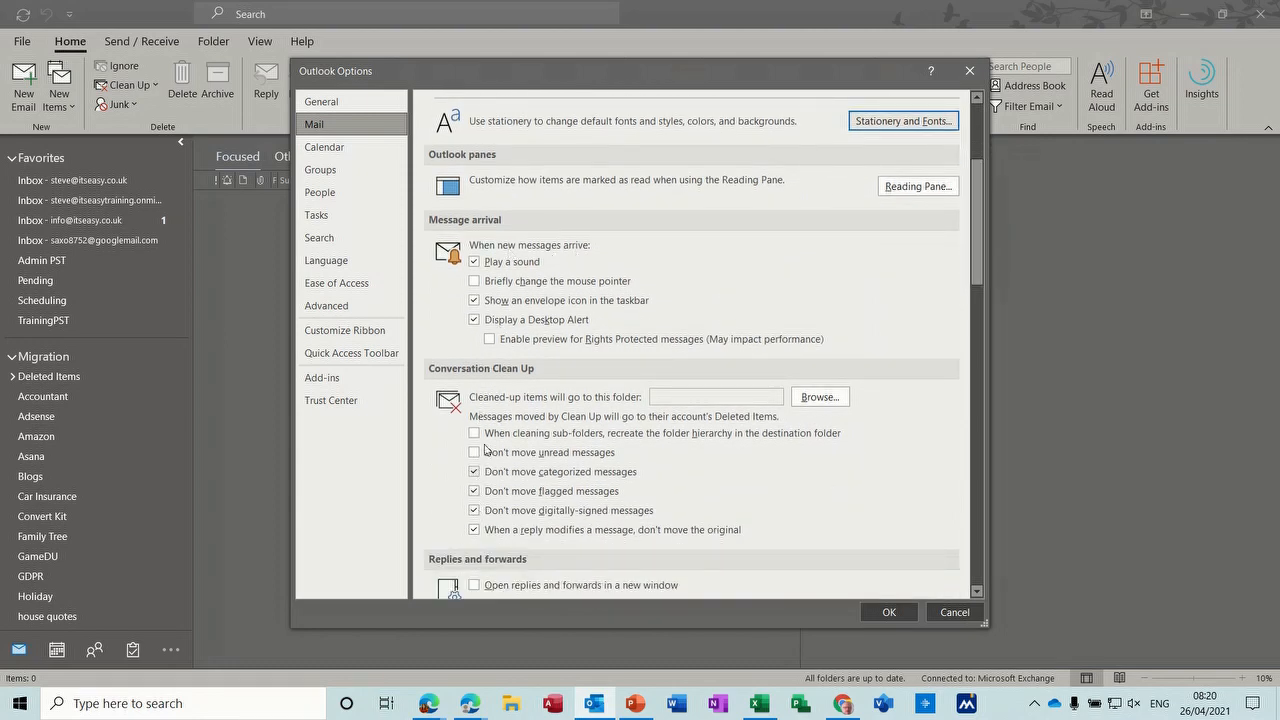
{"action": "left_click_drag", "start_coordinate": [978, 215], "coordinate": [977, 311]}
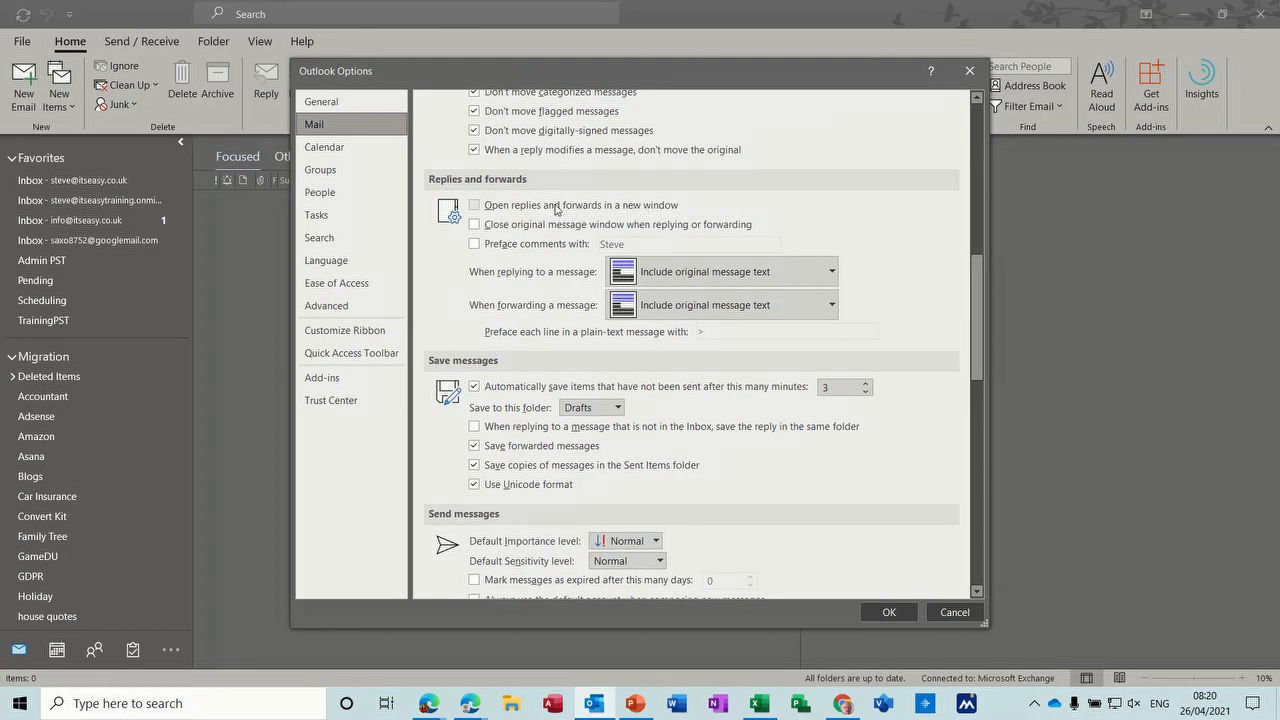
{"action": "left_click", "coordinate": [475, 225]}
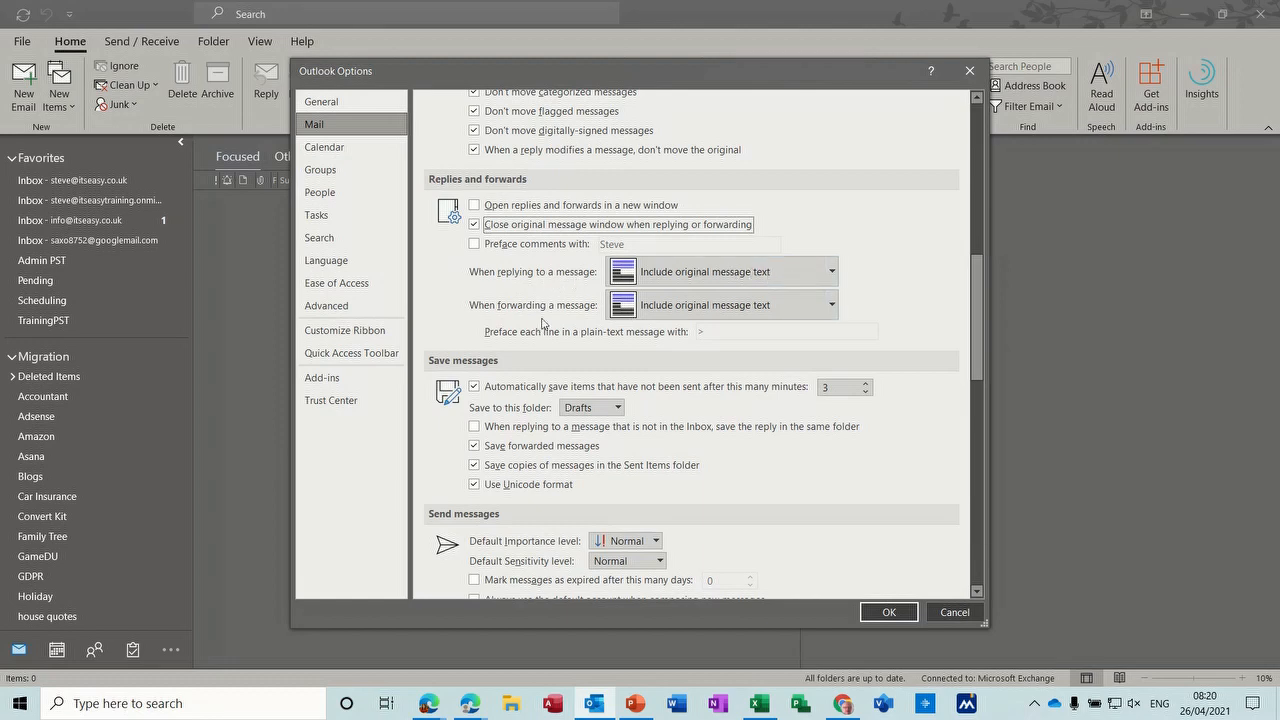
{"action": "left_click_drag", "start_coordinate": [980, 312], "coordinate": [988, 438]}
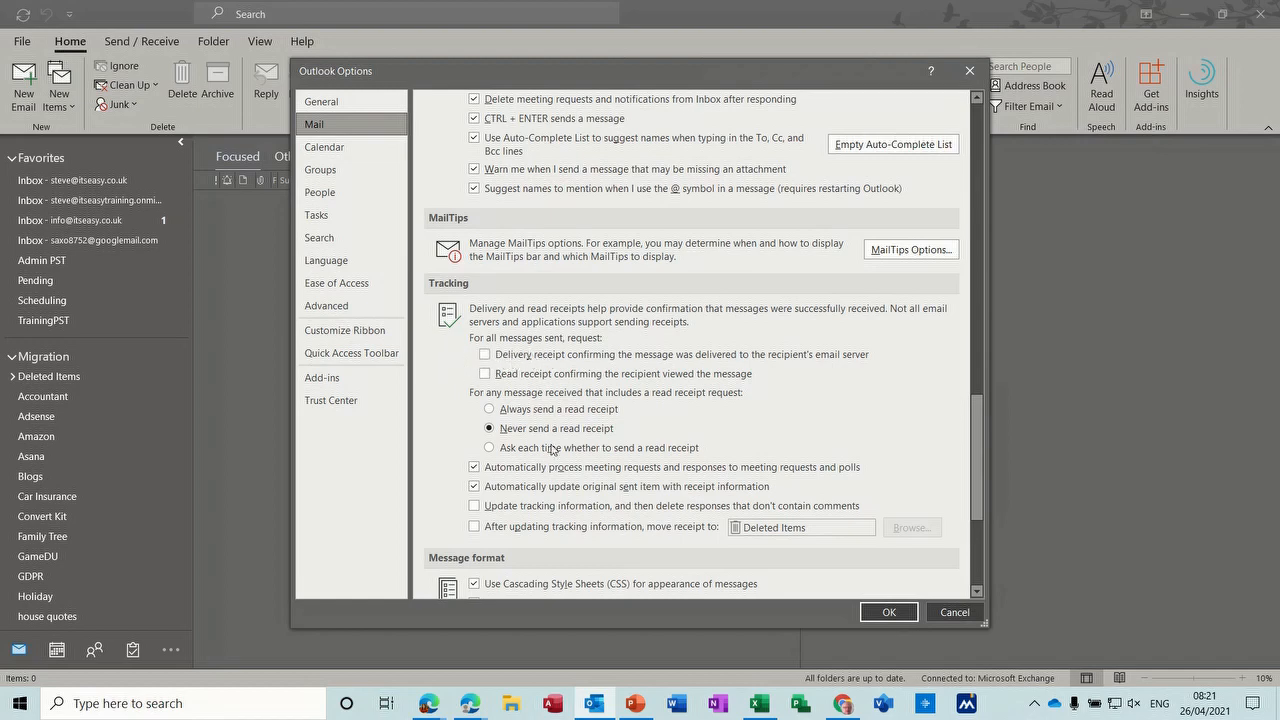
{"action": "left_click_drag", "start_coordinate": [977, 424], "coordinate": [983, 491]}
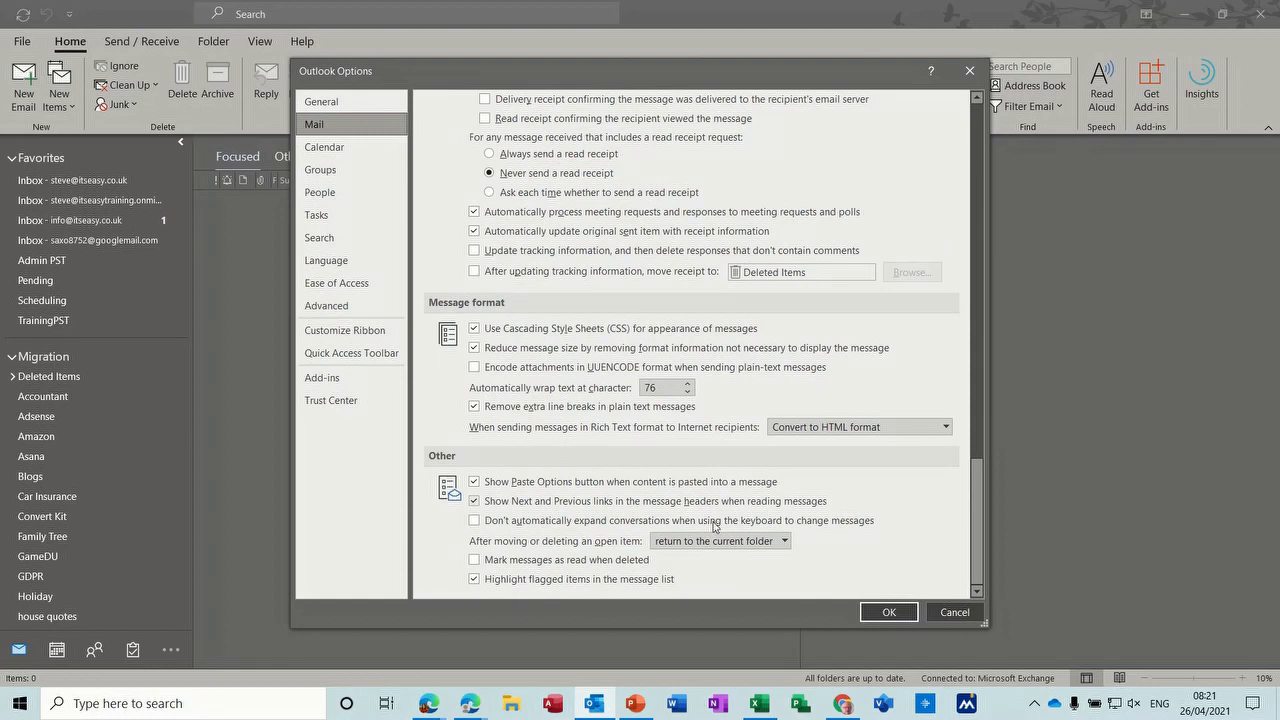
{"action": "left_click", "coordinate": [888, 612]}
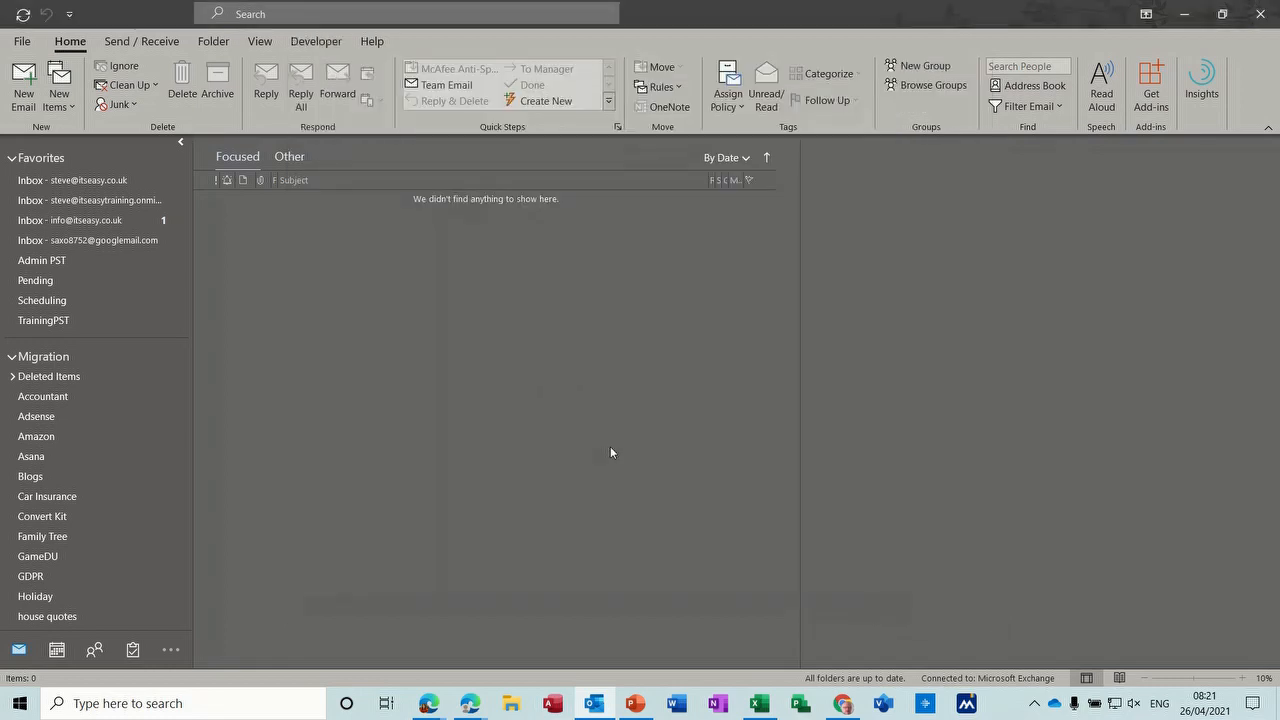
Step: Start a new email, view its signature choices and the signature settings, and cancel without changing them
{"action": "left_click", "coordinate": [23, 84]}
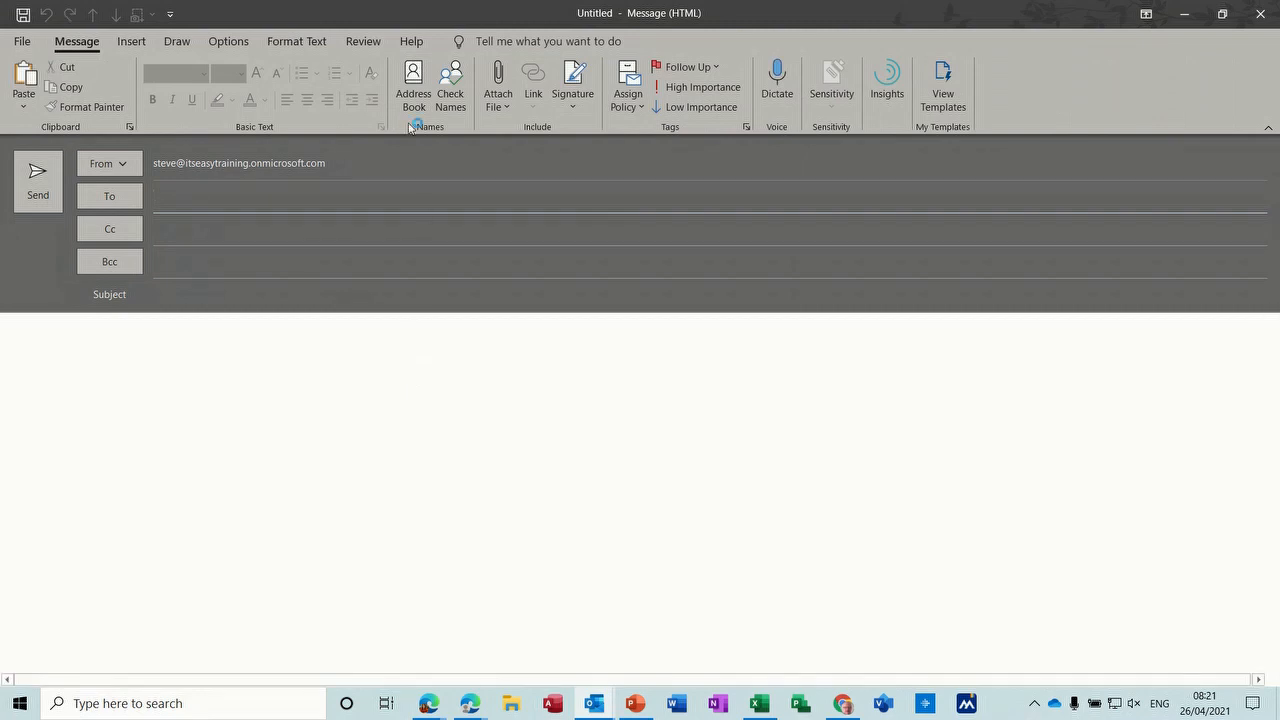
{"action": "left_click", "coordinate": [572, 104]}
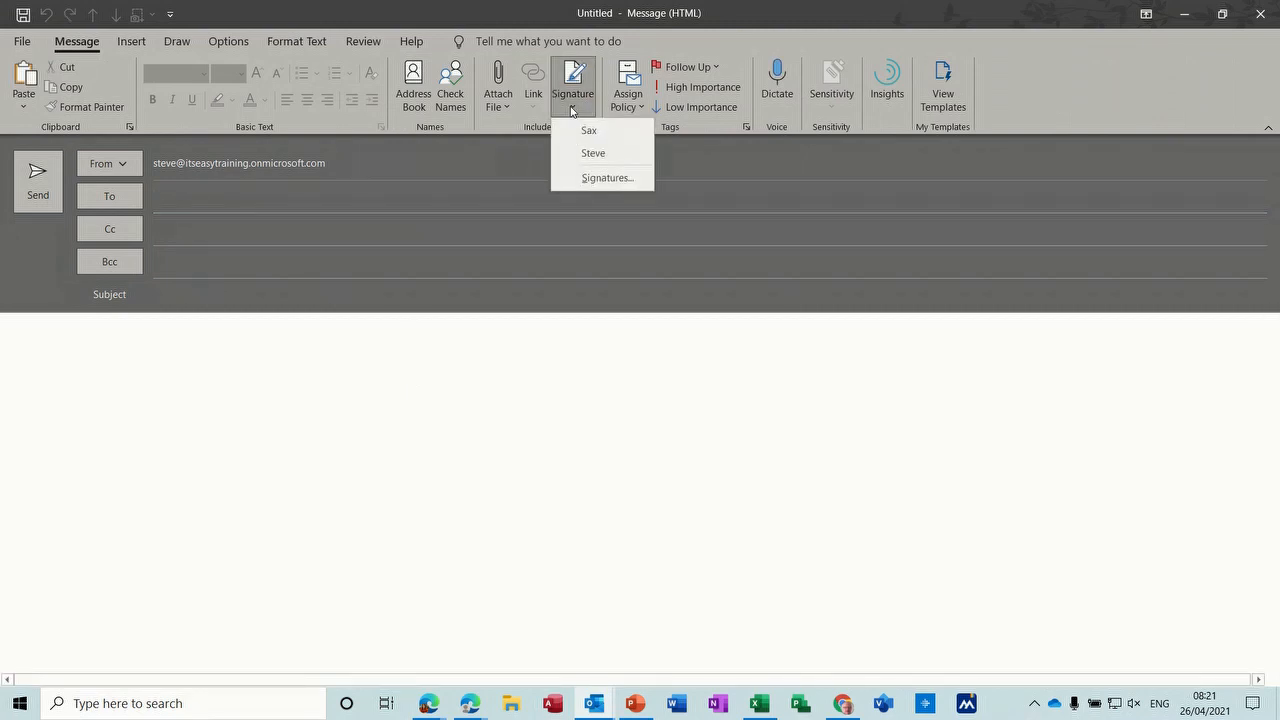
{"action": "left_click", "coordinate": [586, 179]}
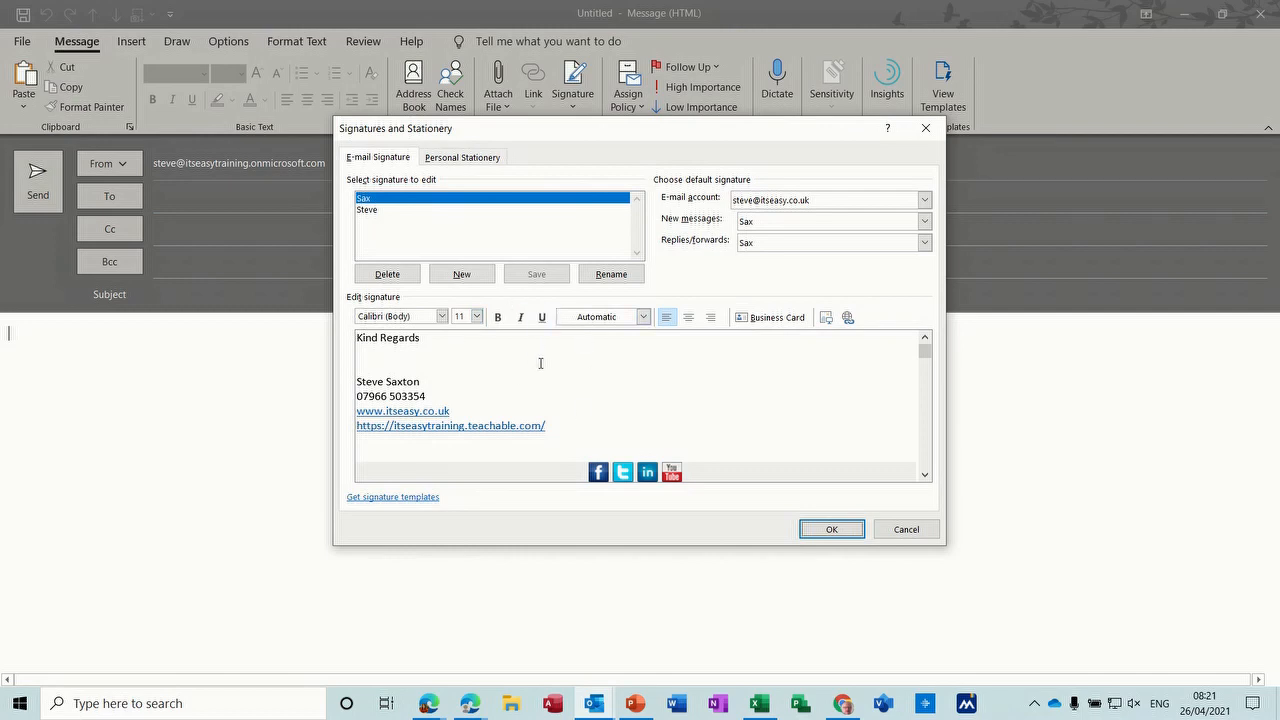
{"action": "left_click", "coordinate": [904, 531]}
Step: Set the page color of the new message to the blue theme color
{"action": "left_click", "coordinate": [226, 41]}
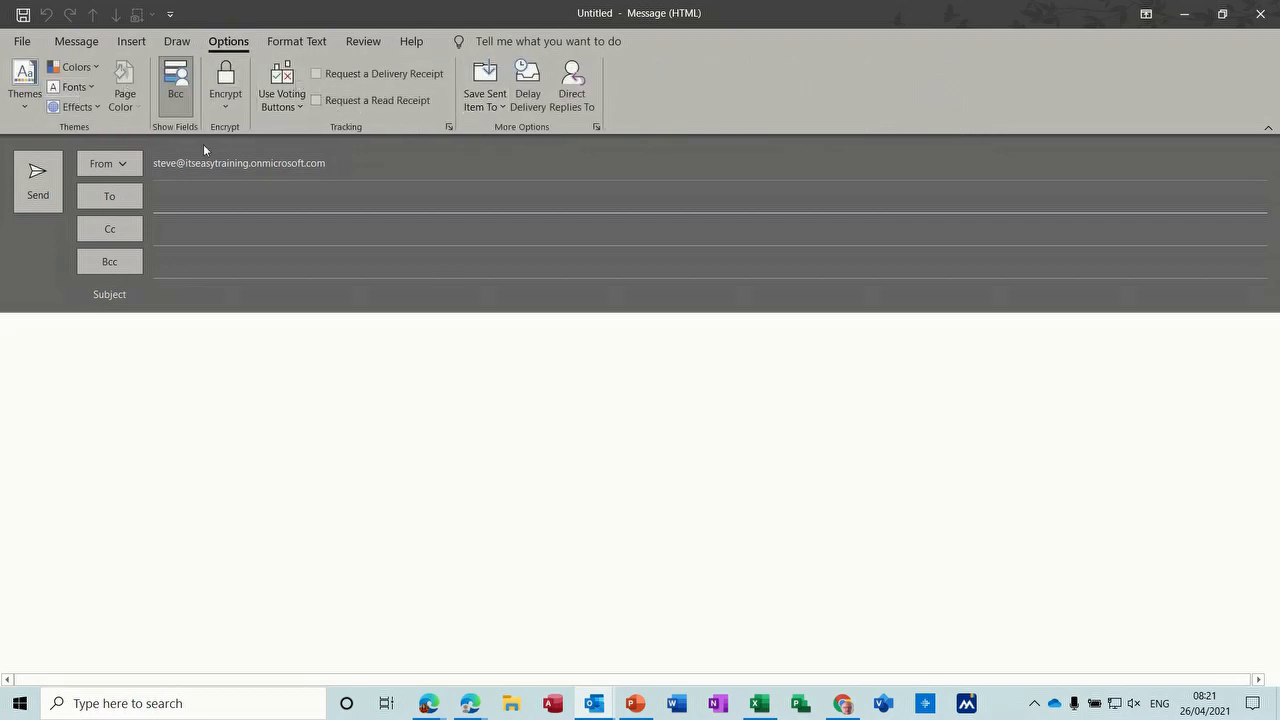
{"action": "left_click", "coordinate": [175, 358]}
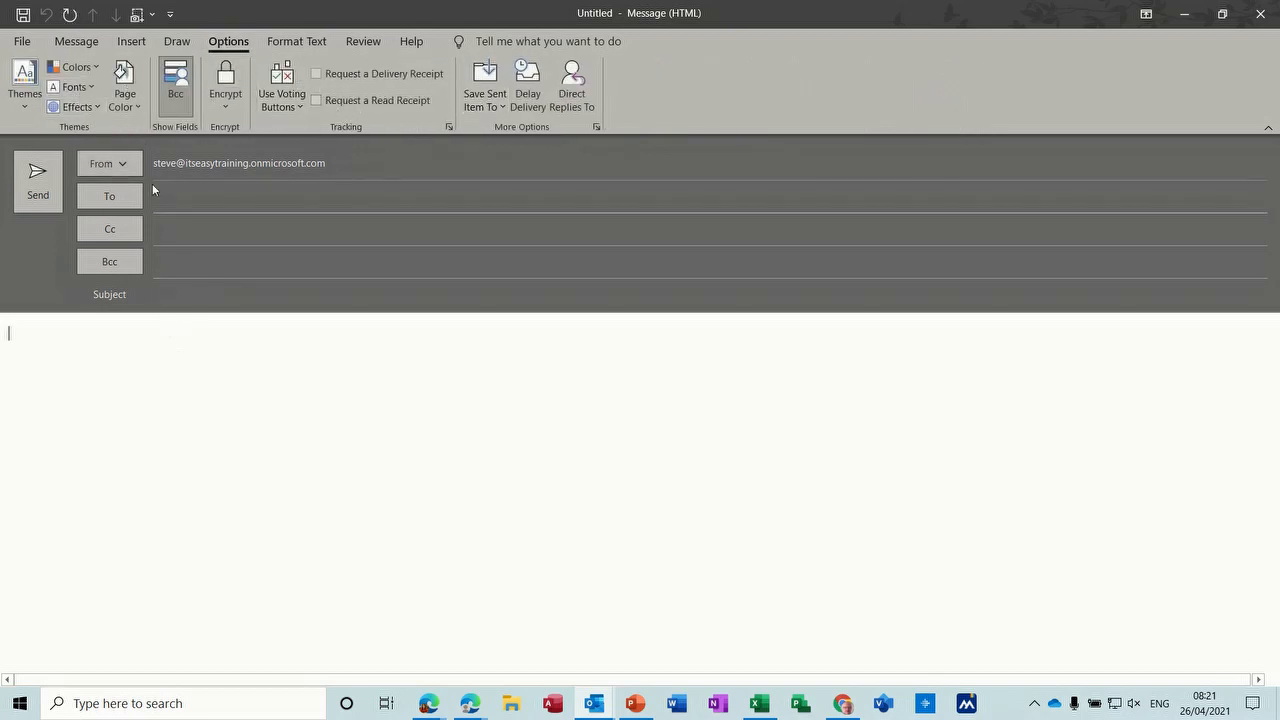
{"action": "left_click", "coordinate": [124, 106]}
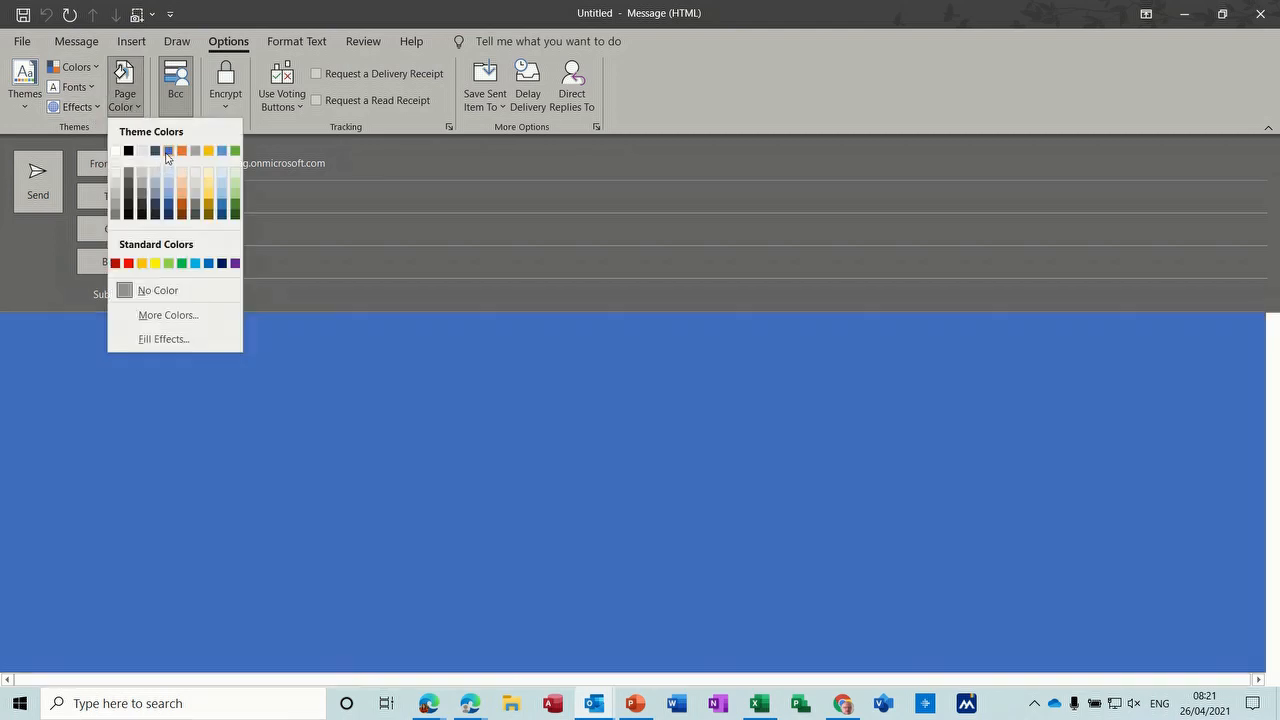
{"action": "left_click", "coordinate": [168, 152]}
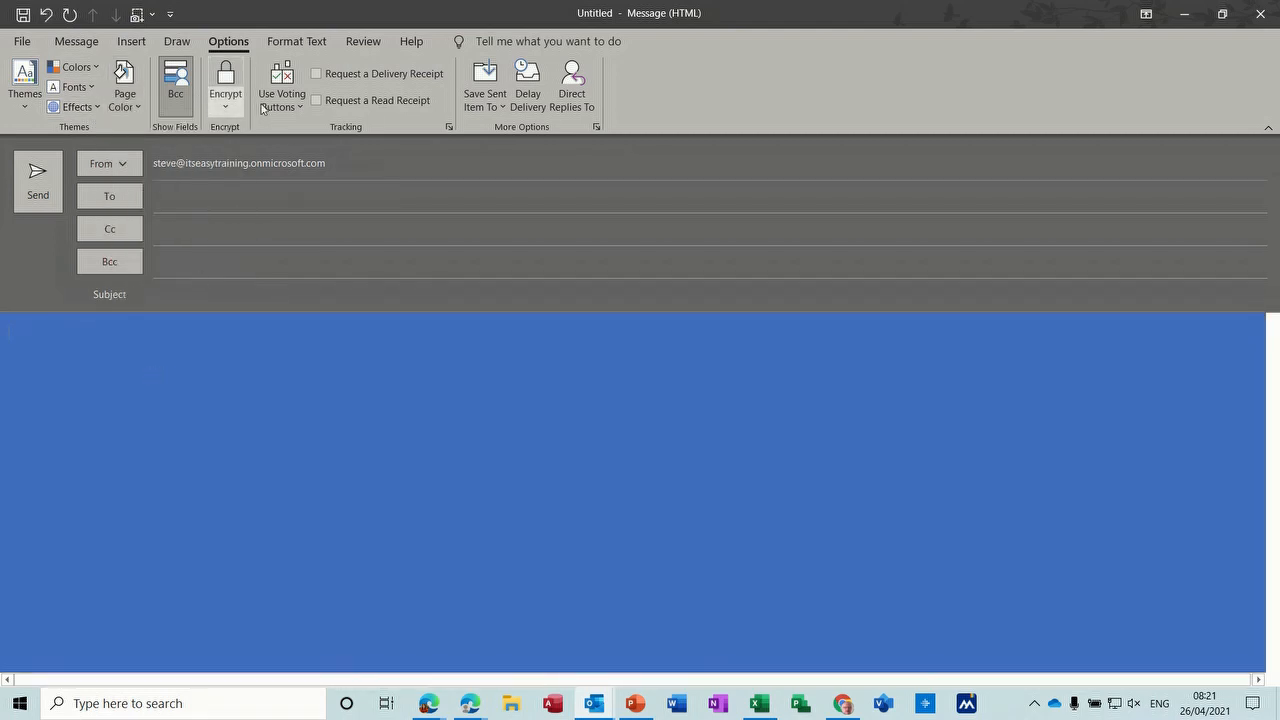
Step: Look over the message's include, insert and text formatting commands, including the Business Card choices, without inserting anything
{"action": "left_click", "coordinate": [76, 44]}
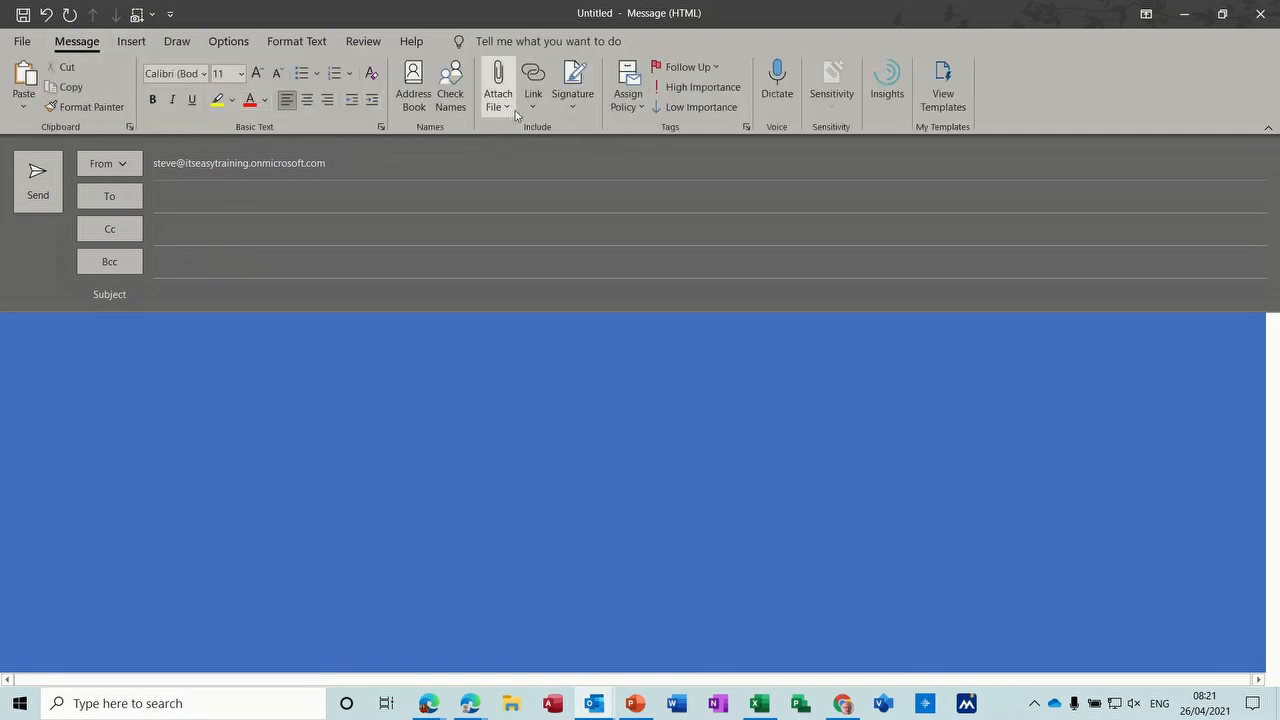
{"action": "left_click", "coordinate": [128, 42]}
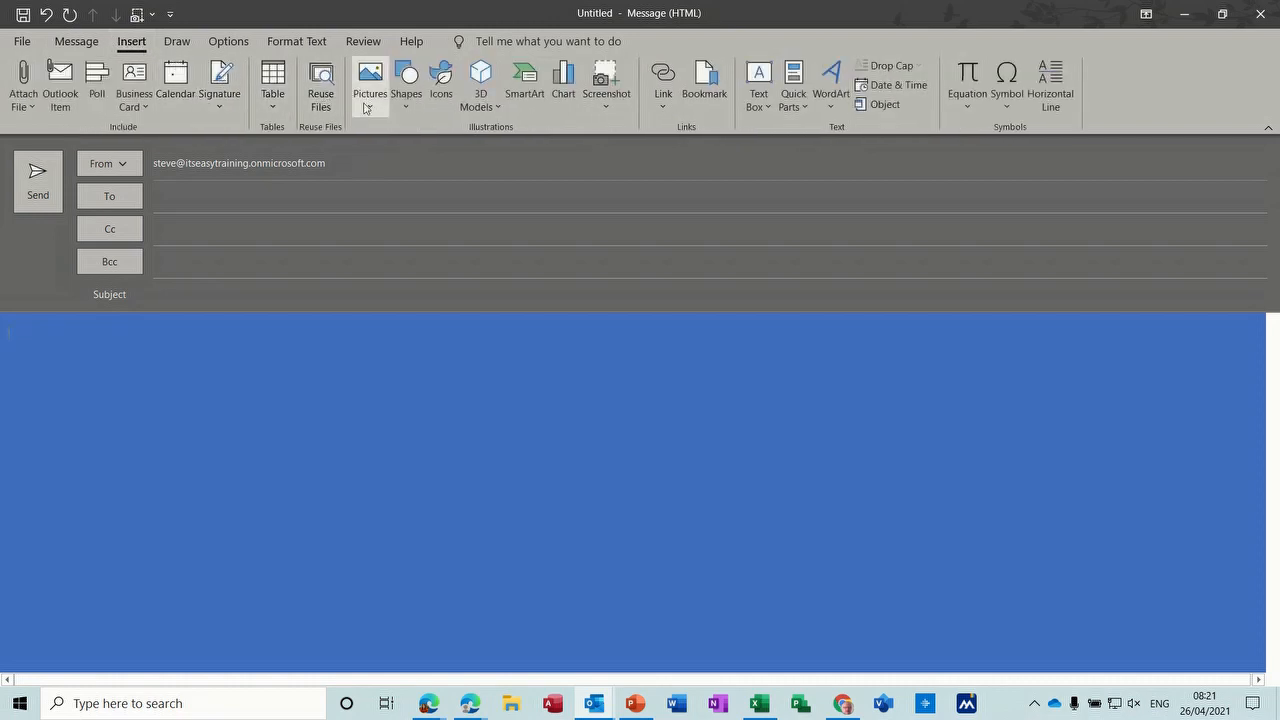
{"action": "left_click", "coordinate": [145, 107]}
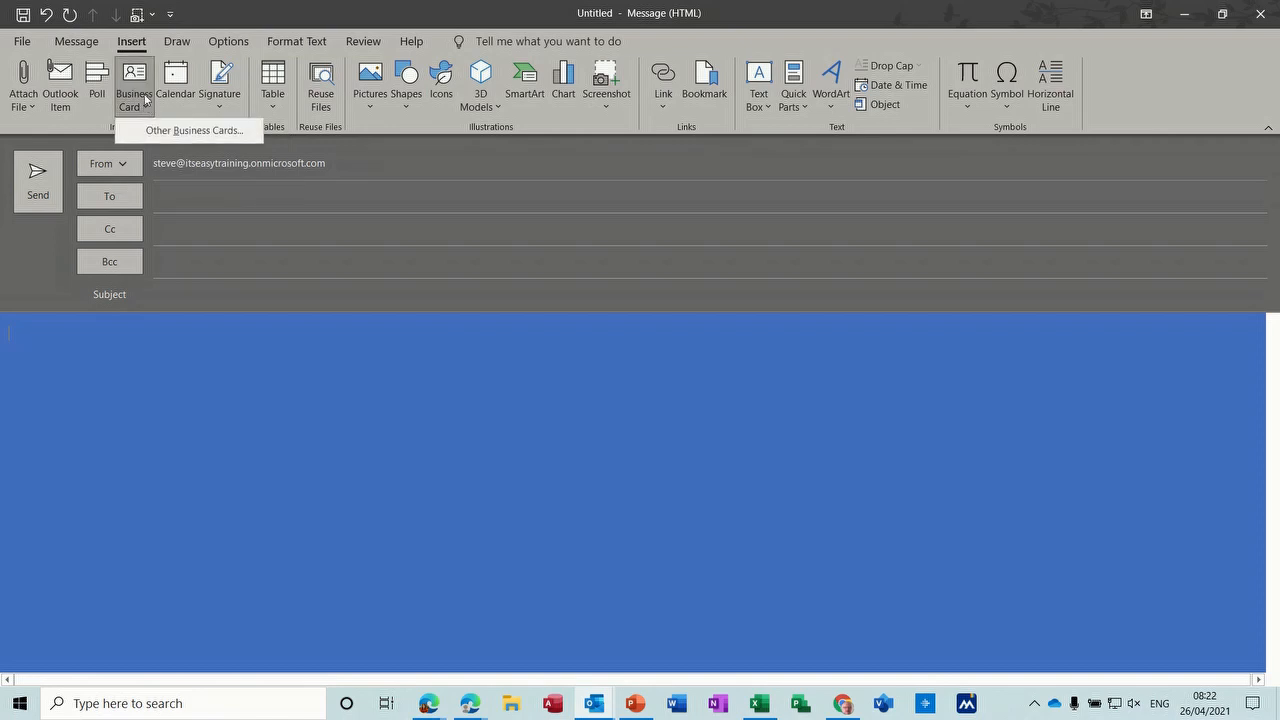
{"action": "left_click", "coordinate": [230, 42]}
{"action": "left_click", "coordinate": [300, 42]}
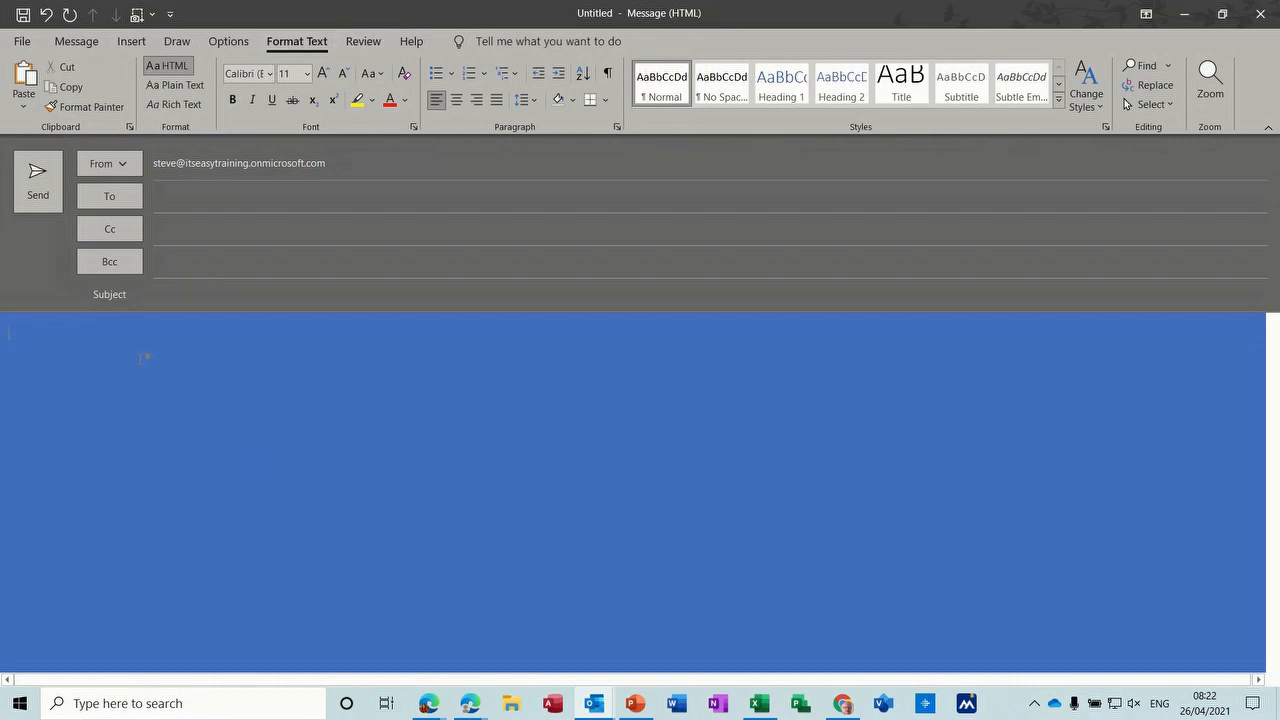
Step: View the message properties with their voting, tracking and delivery options, and close them unchanged
{"action": "left_click", "coordinate": [228, 41]}
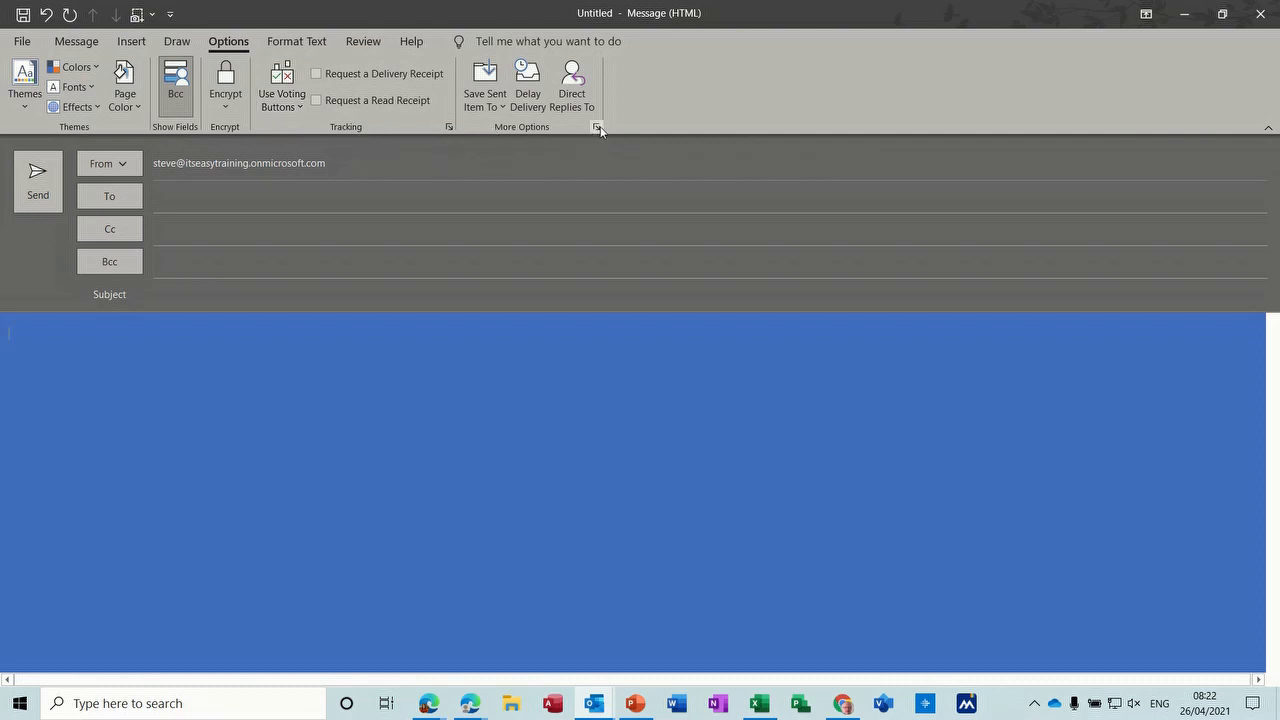
{"action": "left_click", "coordinate": [449, 127]}
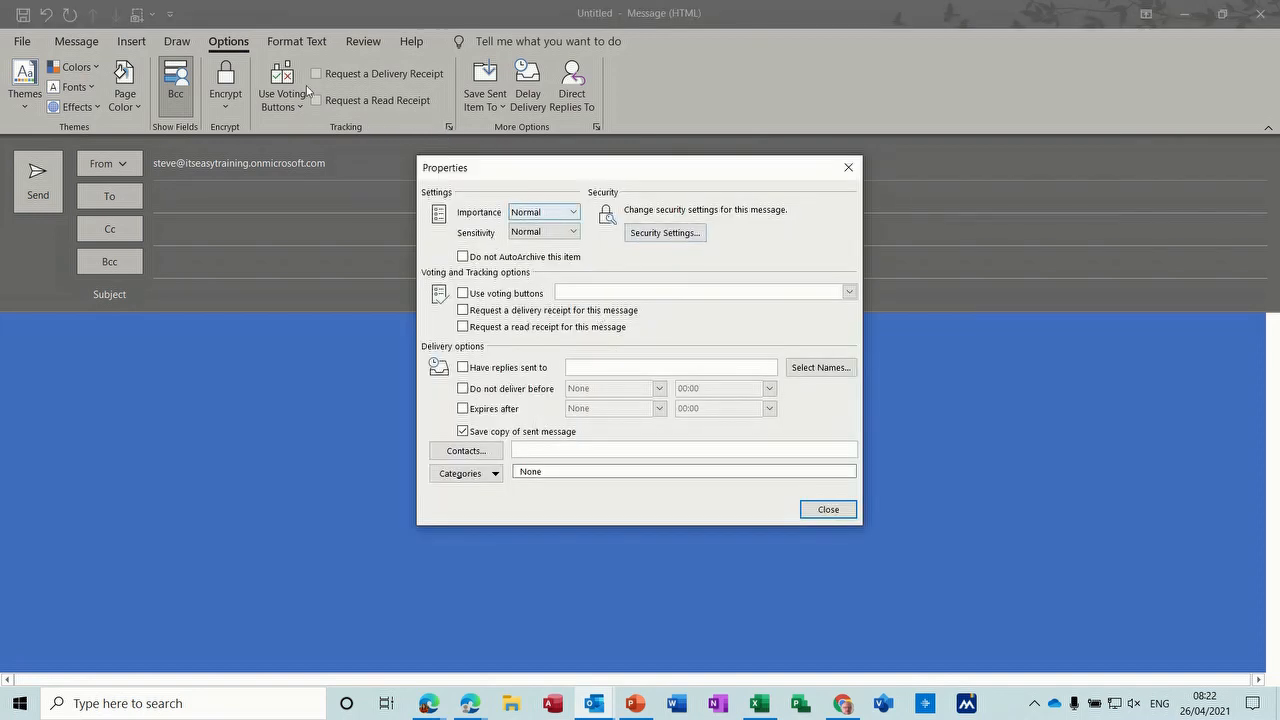
{"action": "left_click", "coordinate": [818, 509]}
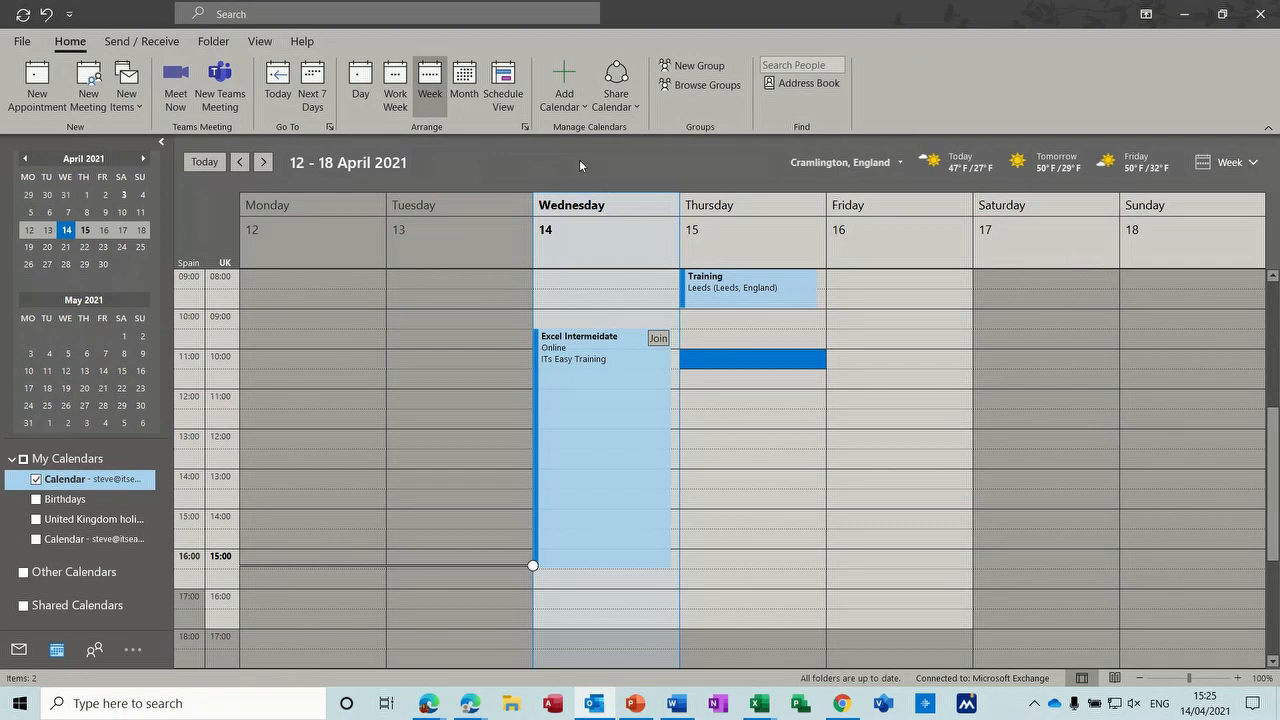
Step: View the calendar in the Work Week, Day, Month and Schedule View arrangements, and return to the Week view
{"action": "left_click", "coordinate": [395, 82]}
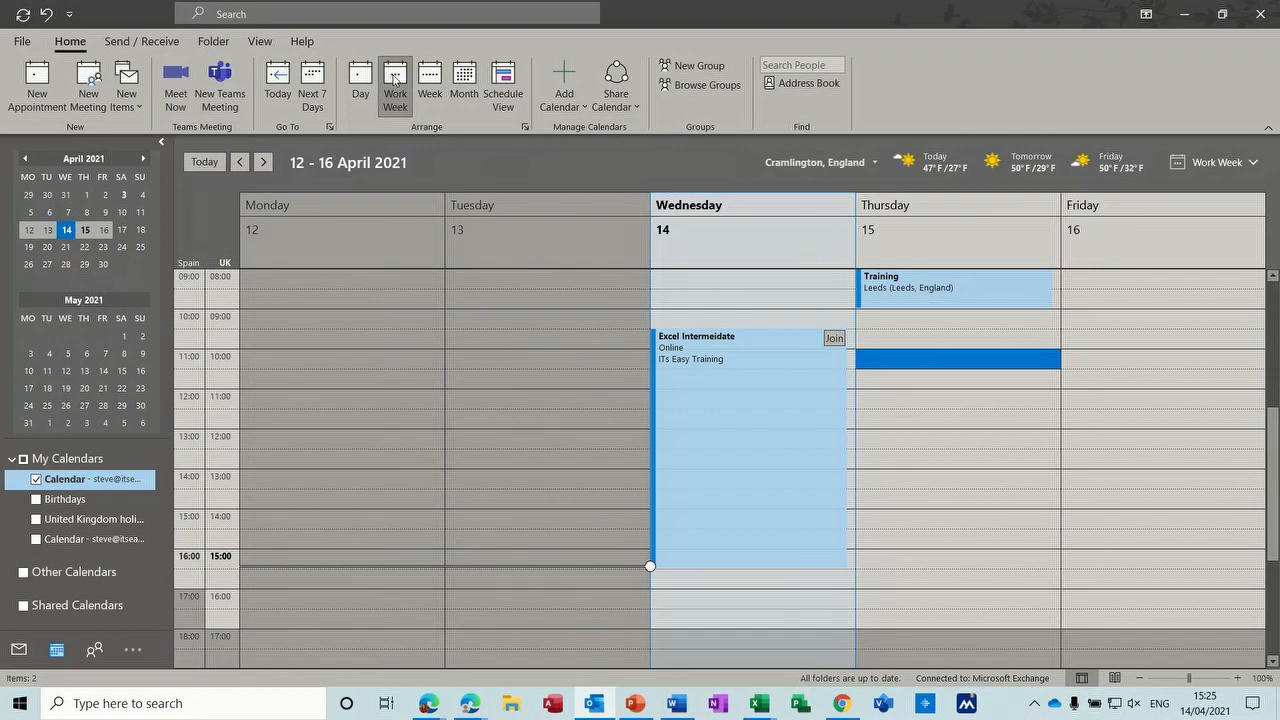
{"action": "left_click", "coordinate": [361, 84]}
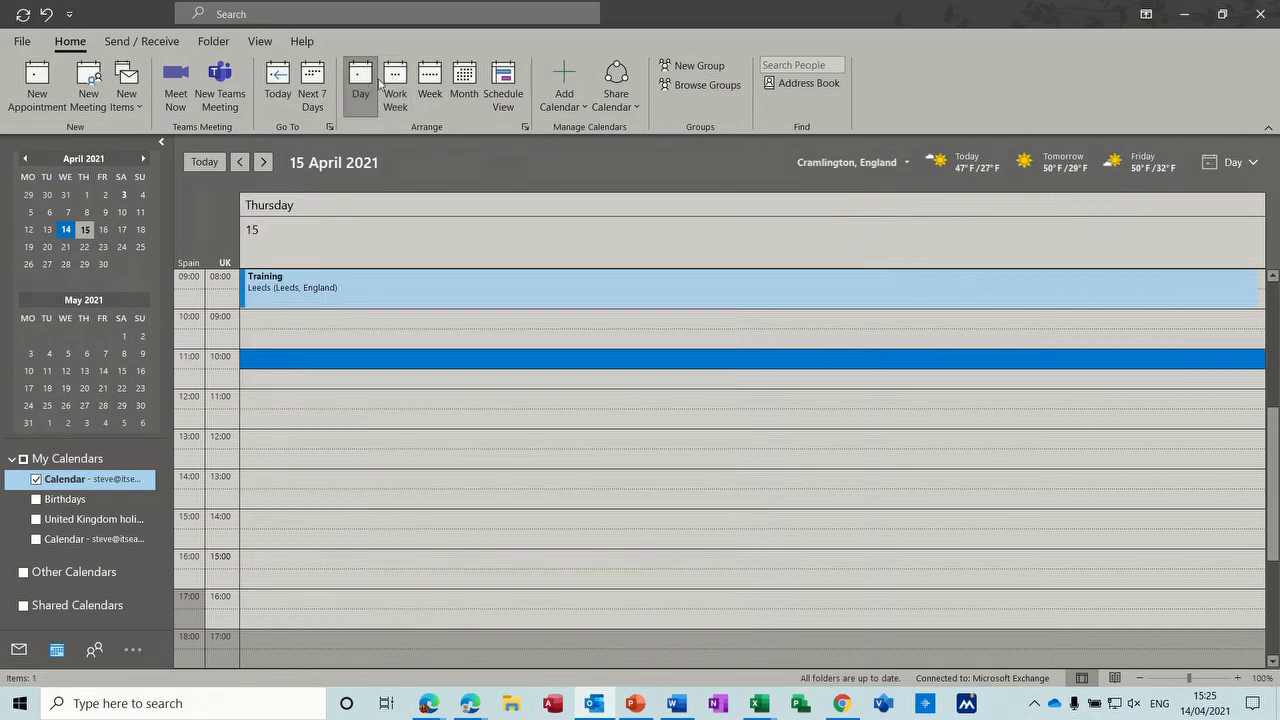
{"action": "left_click", "coordinate": [464, 86]}
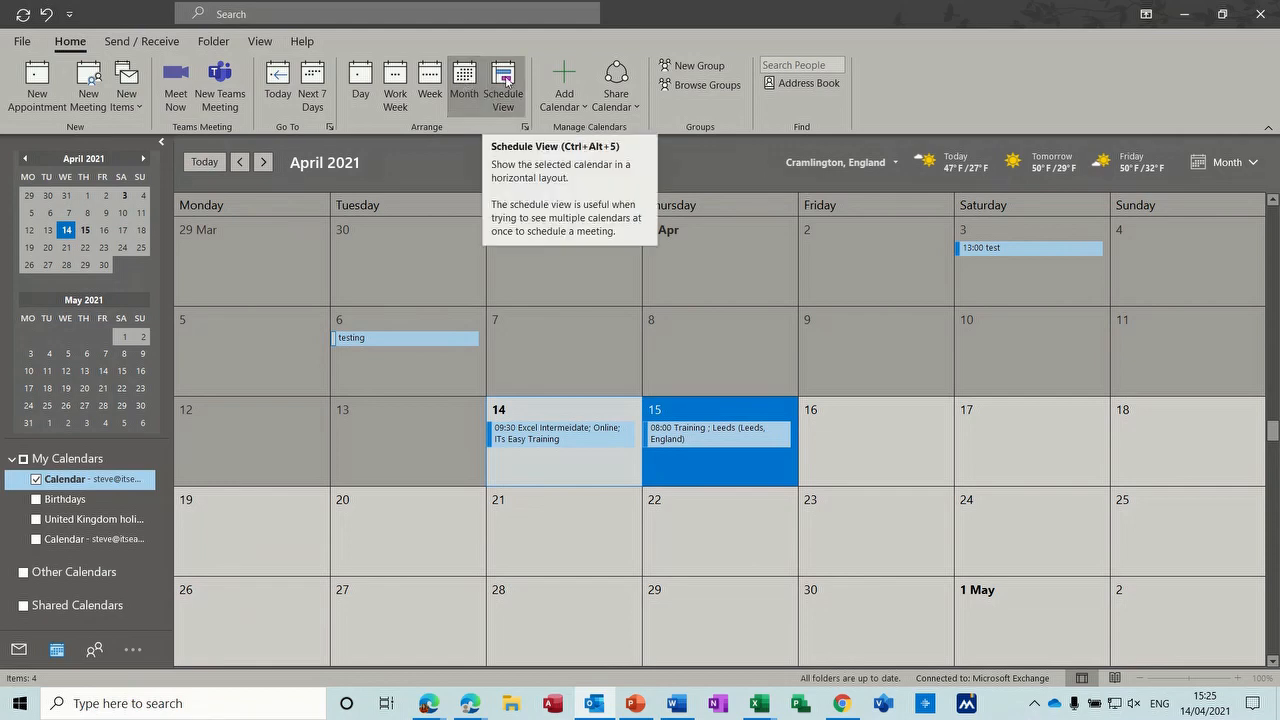
{"action": "left_click", "coordinate": [506, 81]}
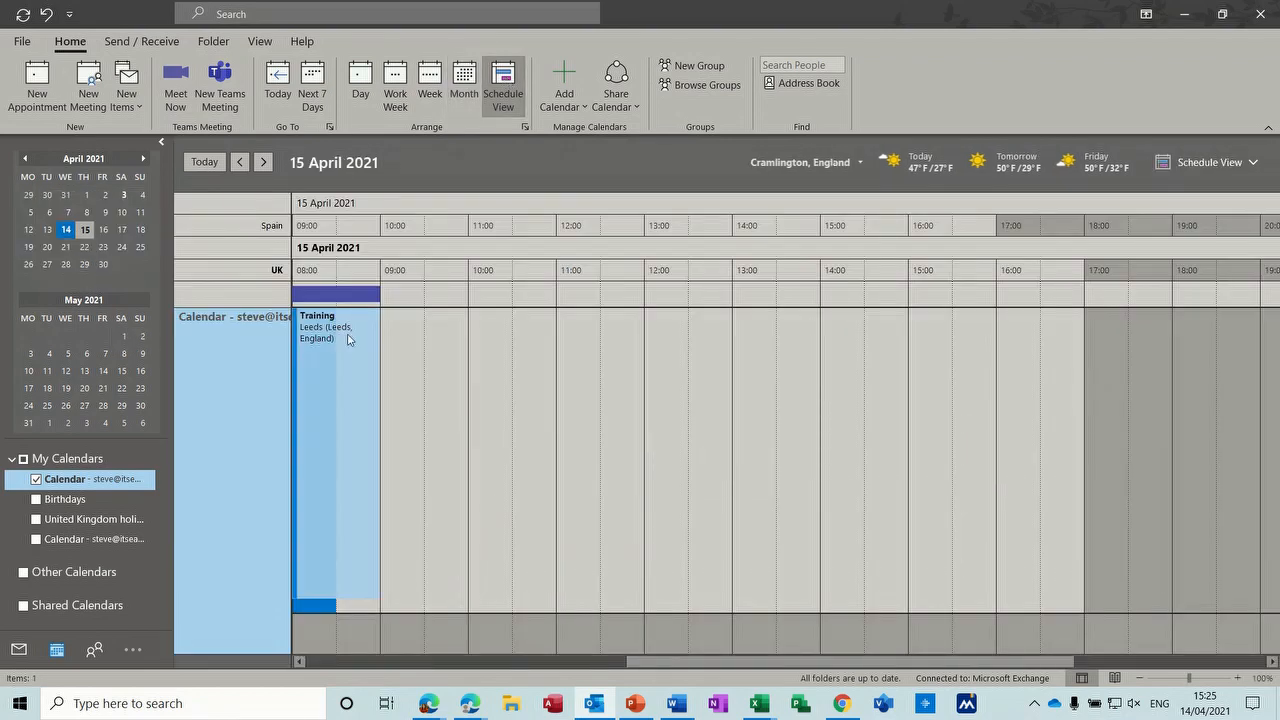
{"action": "left_click", "coordinate": [432, 85]}
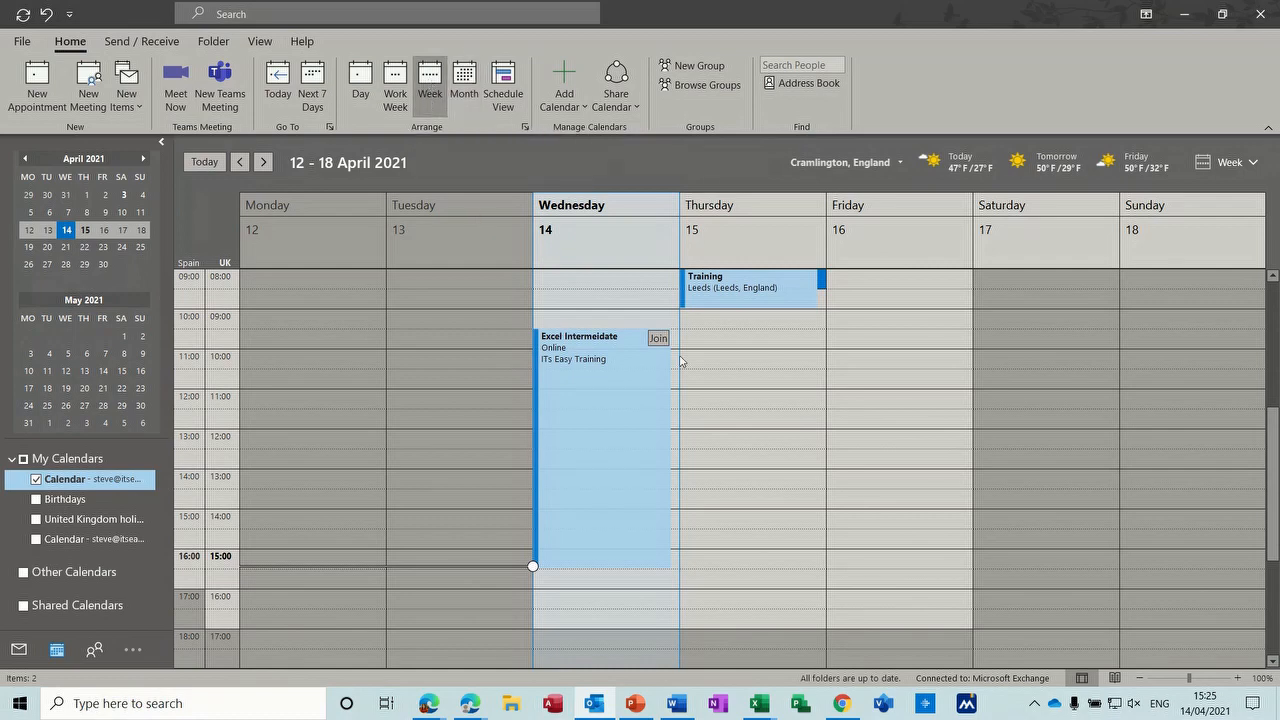
Step: Create an appointment on Thursday 15 April at 10:00 titled "Training Event" with the location Bradford Interchange (Bradford, England)
{"action": "left_click", "coordinate": [739, 362]}
{"action": "left_click", "coordinate": [735, 402]}
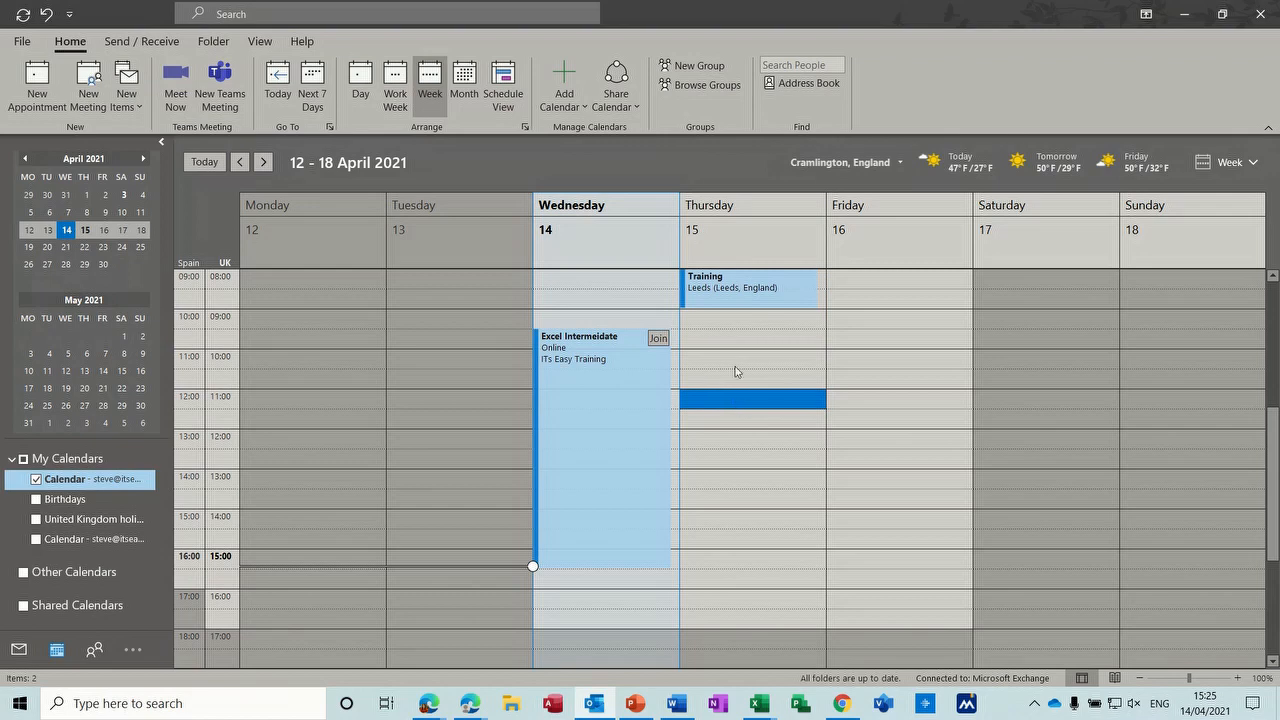
{"action": "left_click", "coordinate": [733, 360]}
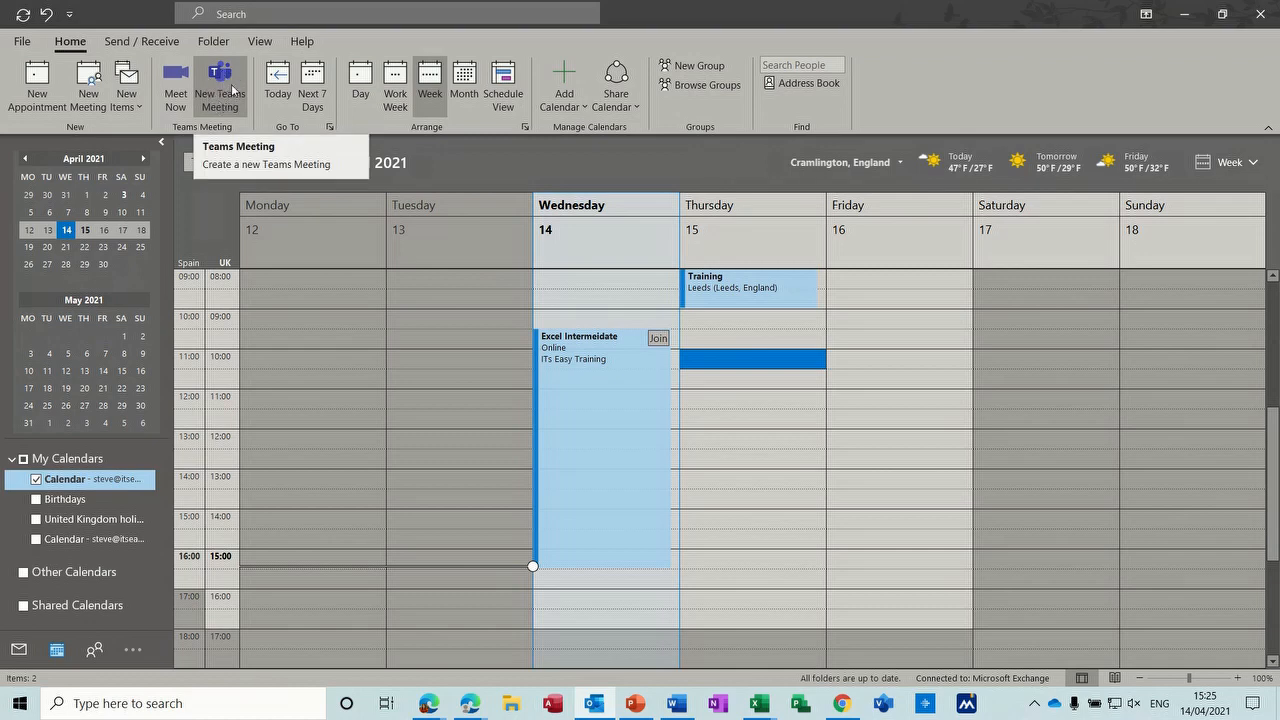
{"action": "double_click", "coordinate": [736, 360]}
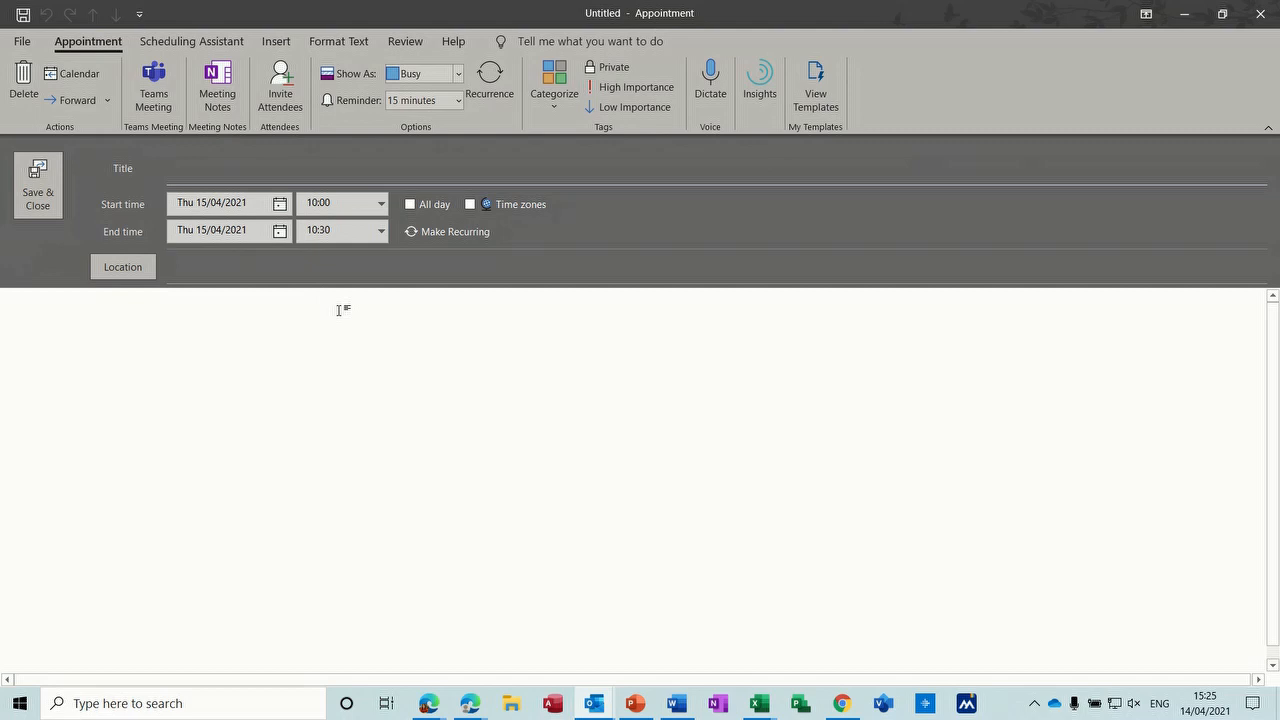
{"action": "type", "text": "Training Event"}
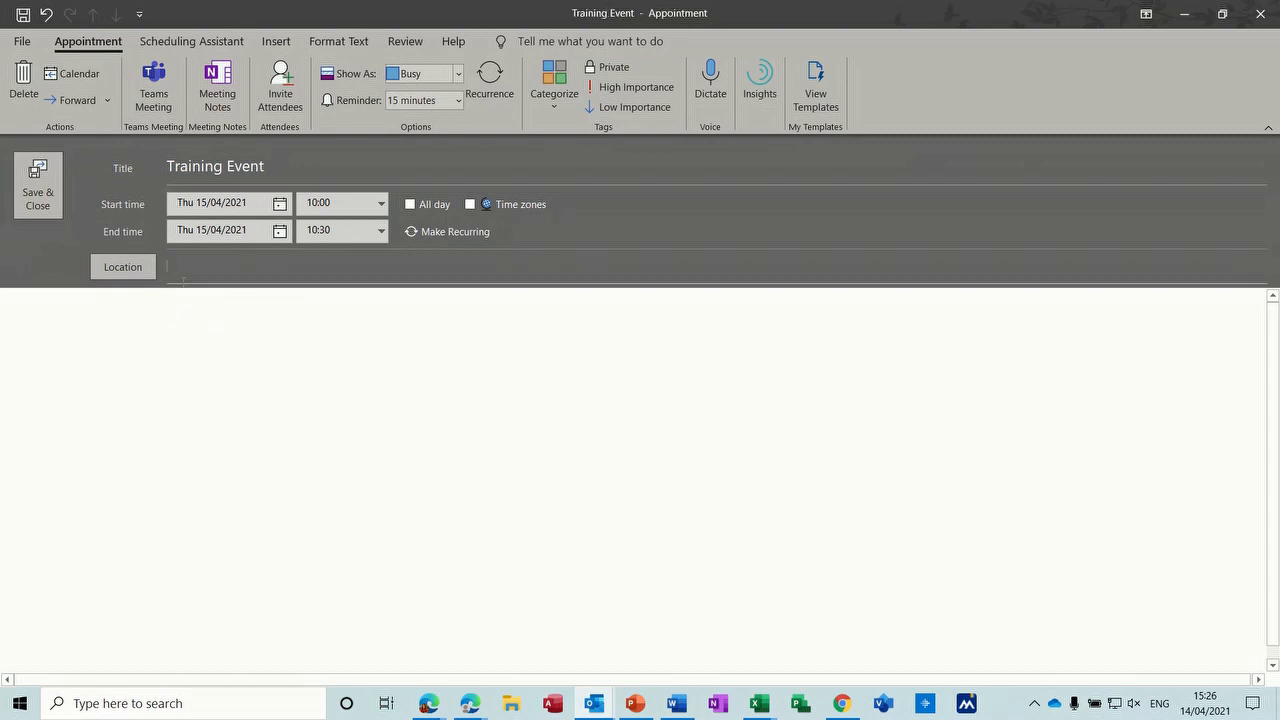
{"action": "left_click", "coordinate": [183, 279]}
{"action": "type", "text": "Bradford"}
{"action": "key", "text": "BackSpace"}
{"action": "key", "text": "BackSpace"}
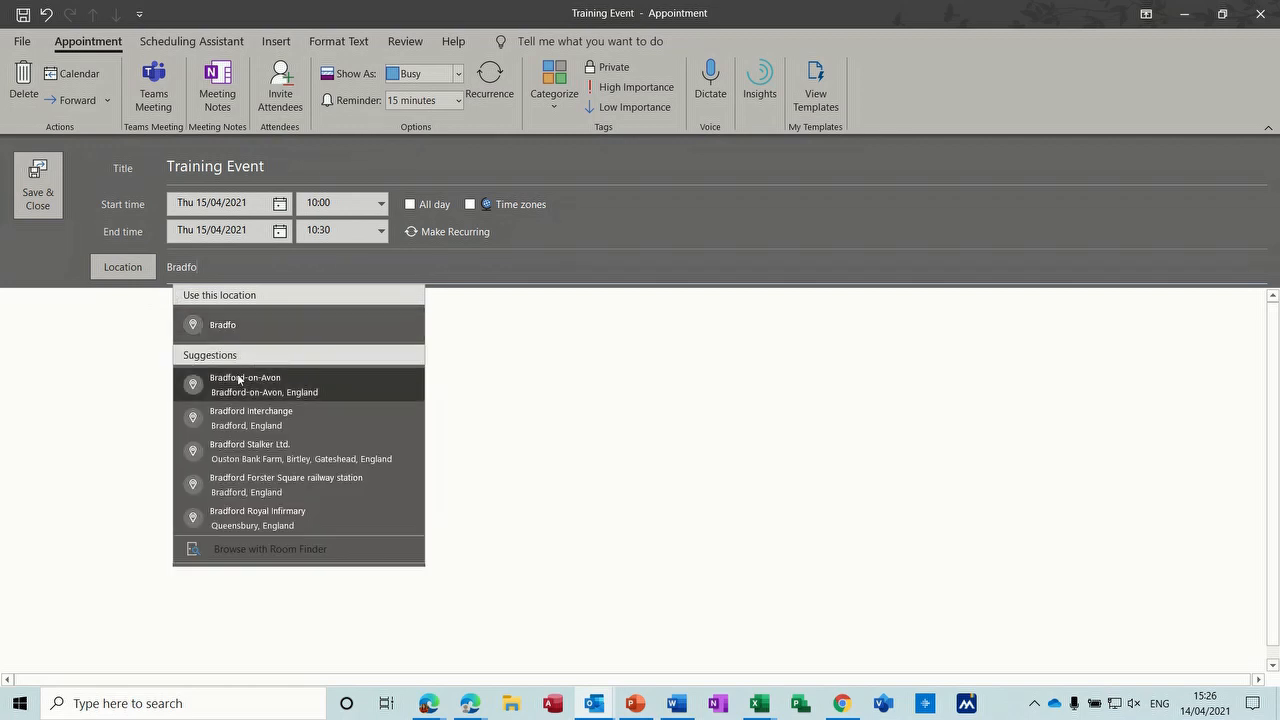
{"action": "left_click", "coordinate": [250, 426]}
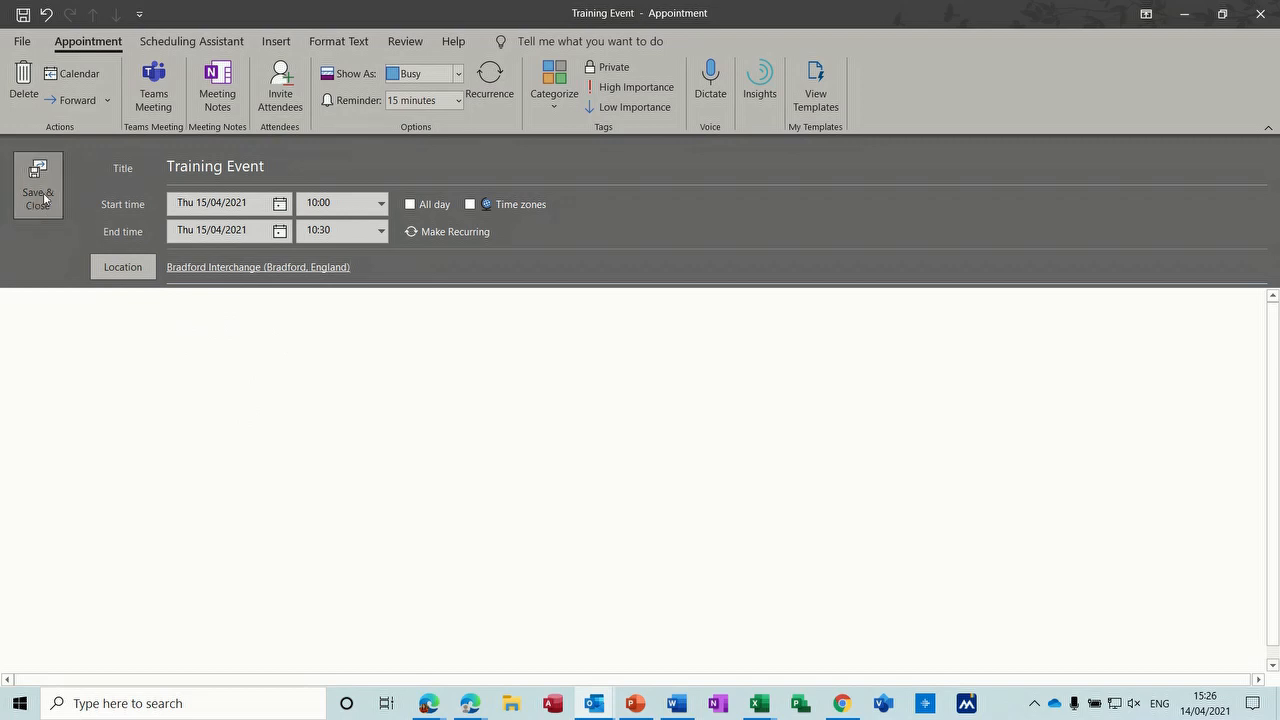
Step: Assign the Training category to the appointment and review the full list of color categories without editing it
{"action": "left_click", "coordinate": [552, 112]}
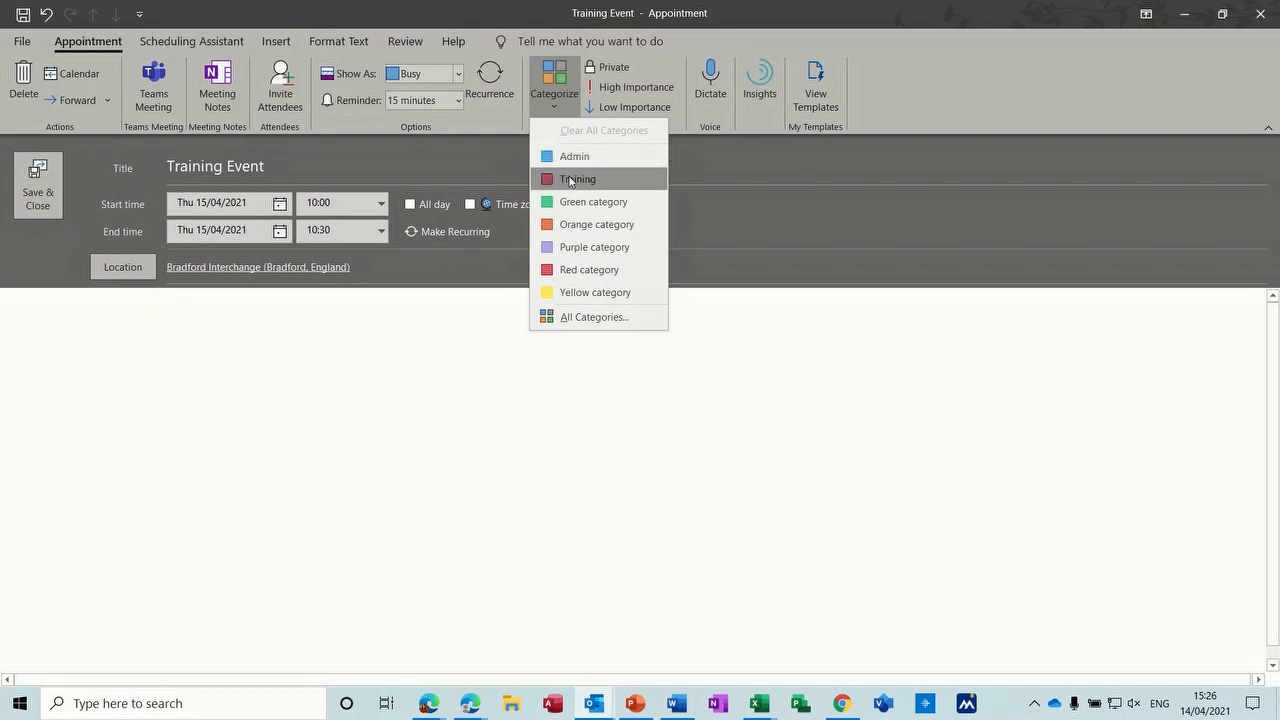
{"action": "left_click", "coordinate": [577, 179]}
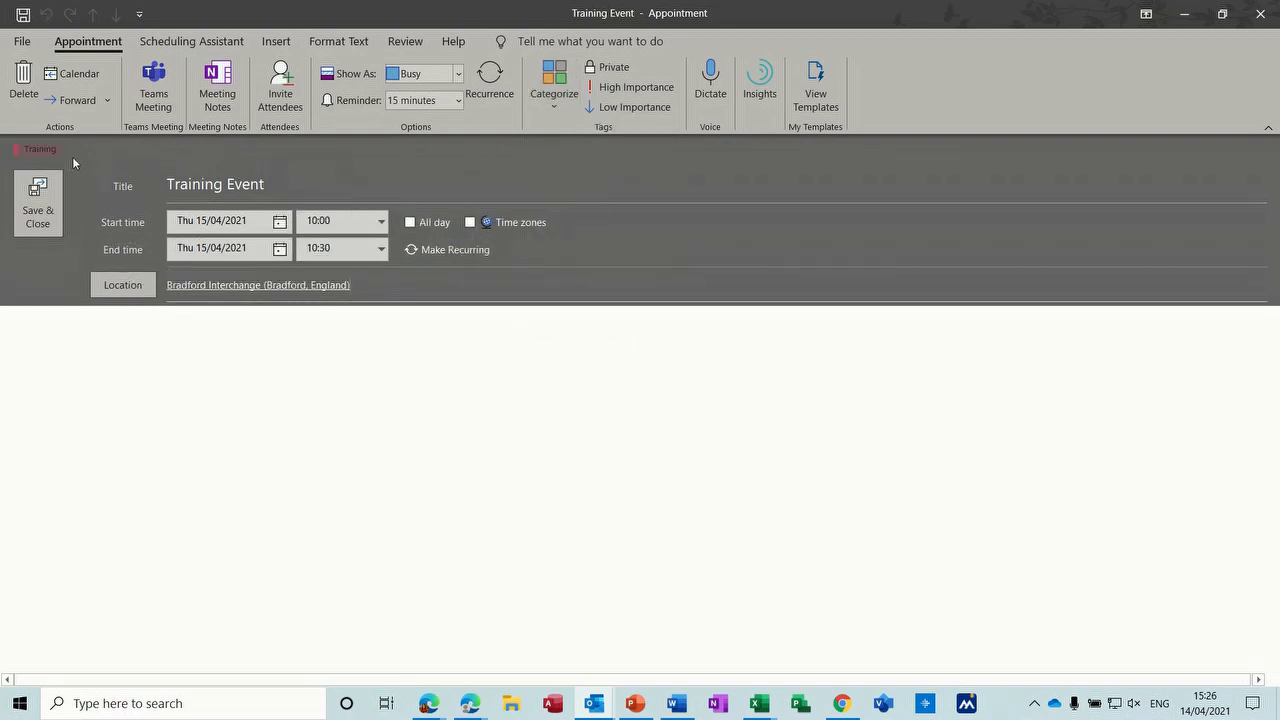
{"action": "left_click", "coordinate": [553, 106]}
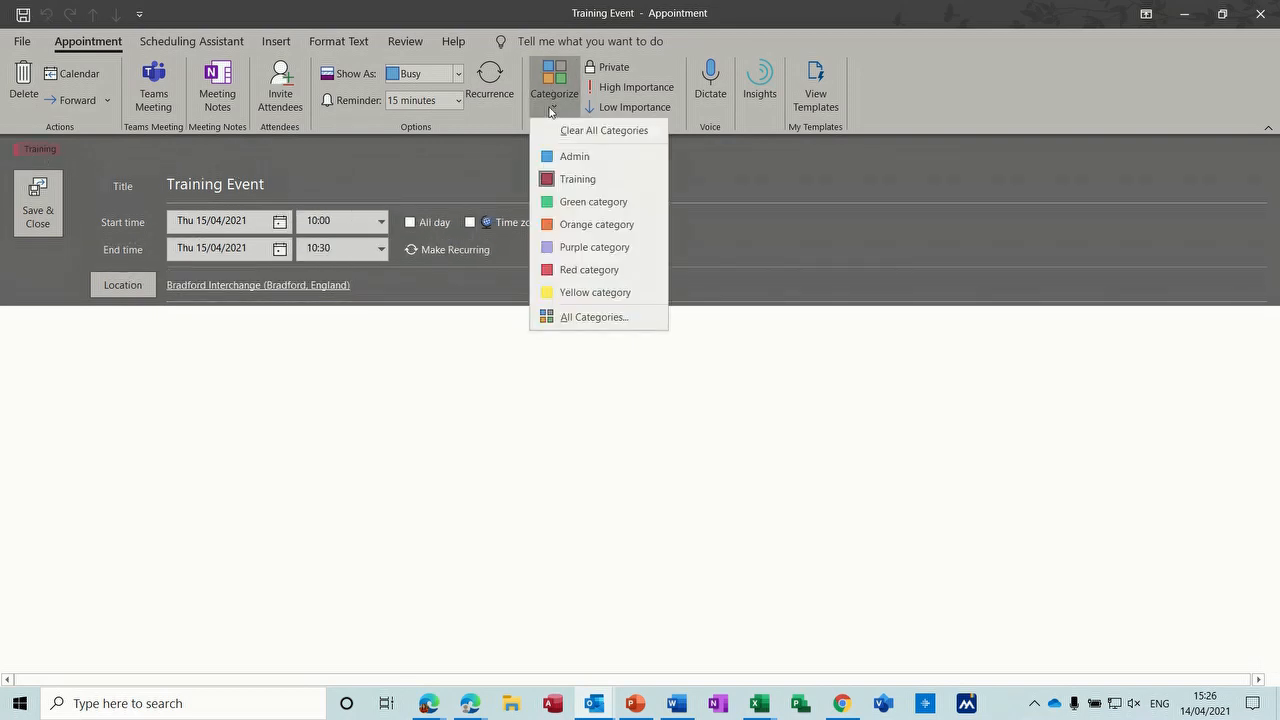
{"action": "left_click", "coordinate": [590, 317]}
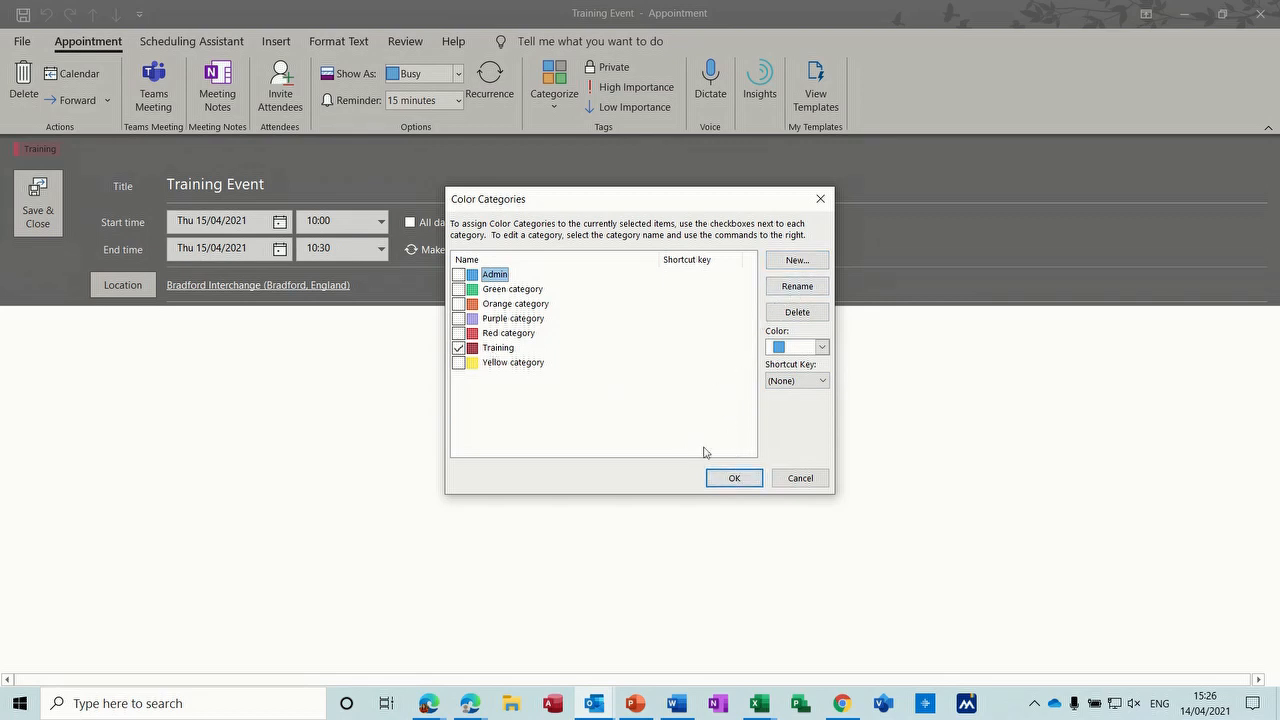
{"action": "left_click", "coordinate": [731, 478]}
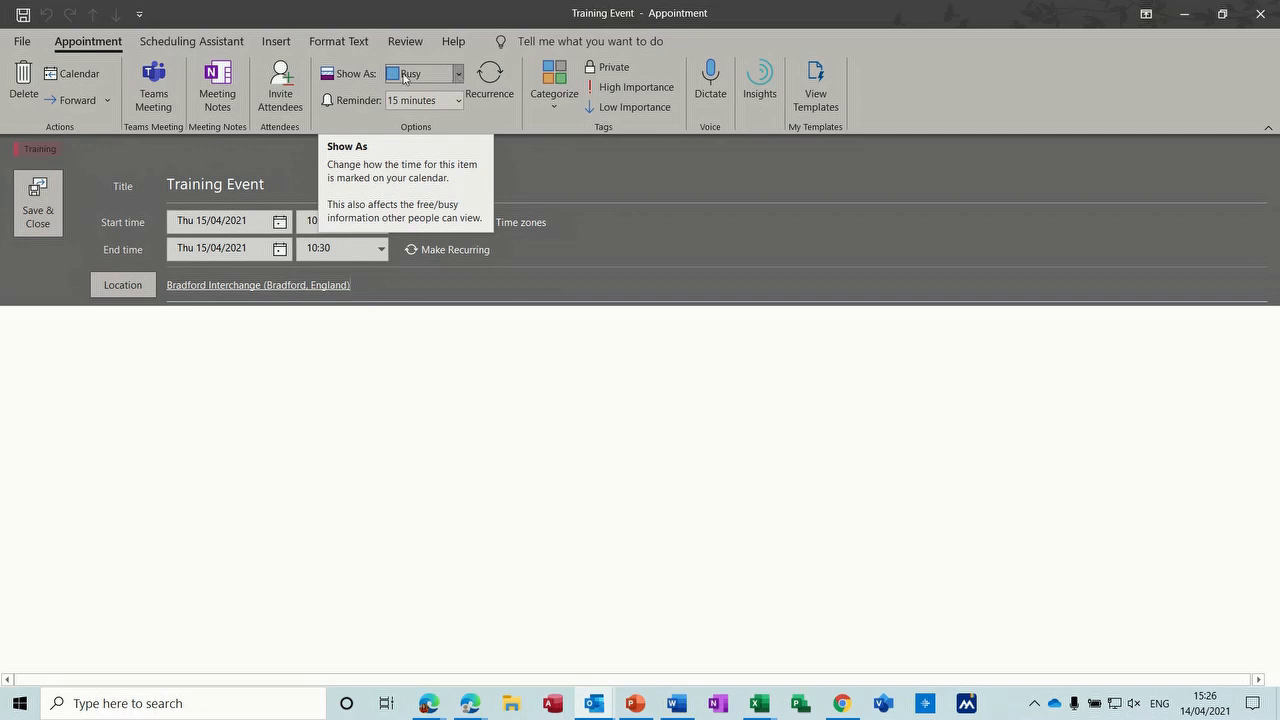
Step: Look over the Show As choices while keeping Busy, and save and close the appointment
{"action": "left_click", "coordinate": [459, 76]}
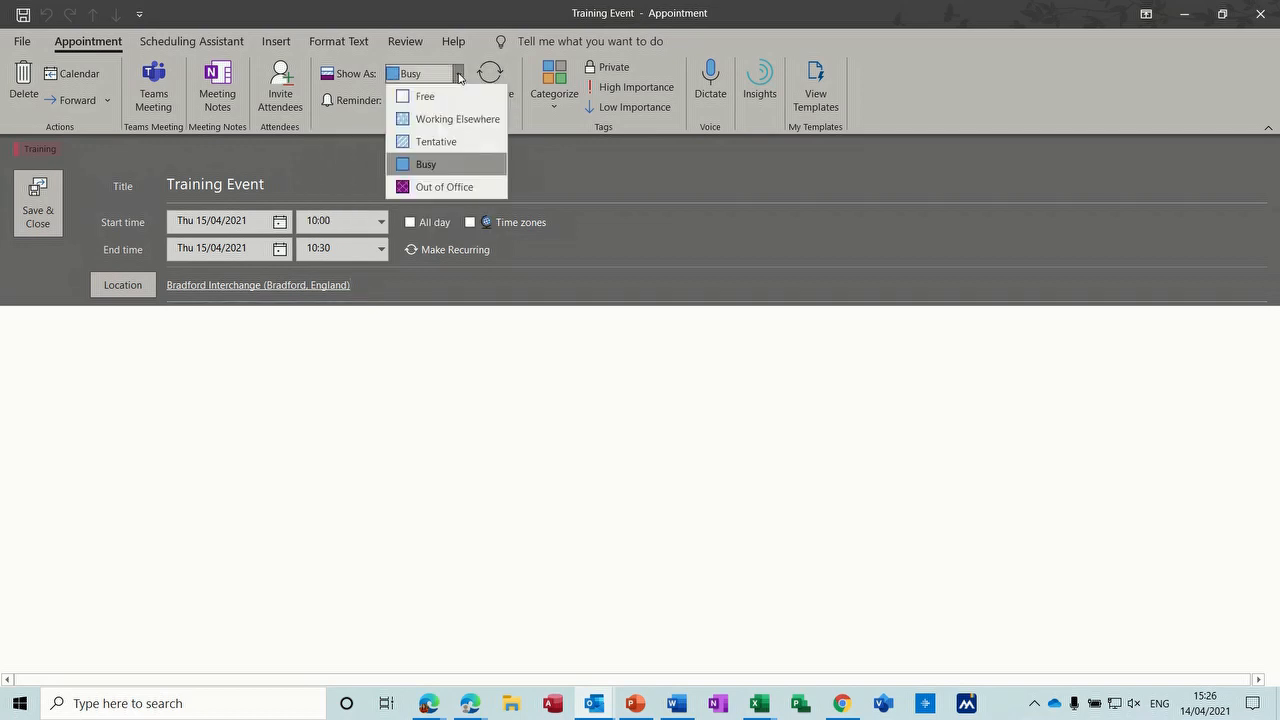
{"action": "left_click", "coordinate": [459, 76]}
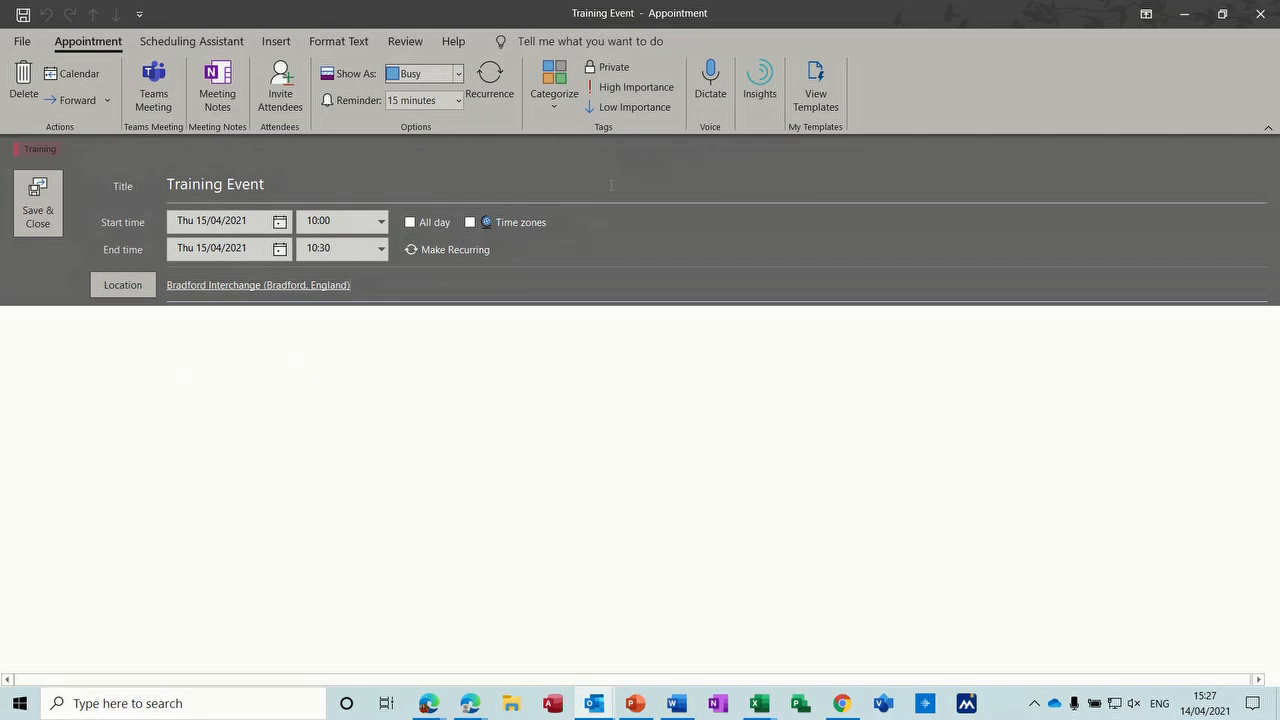
{"action": "left_click", "coordinate": [40, 205]}
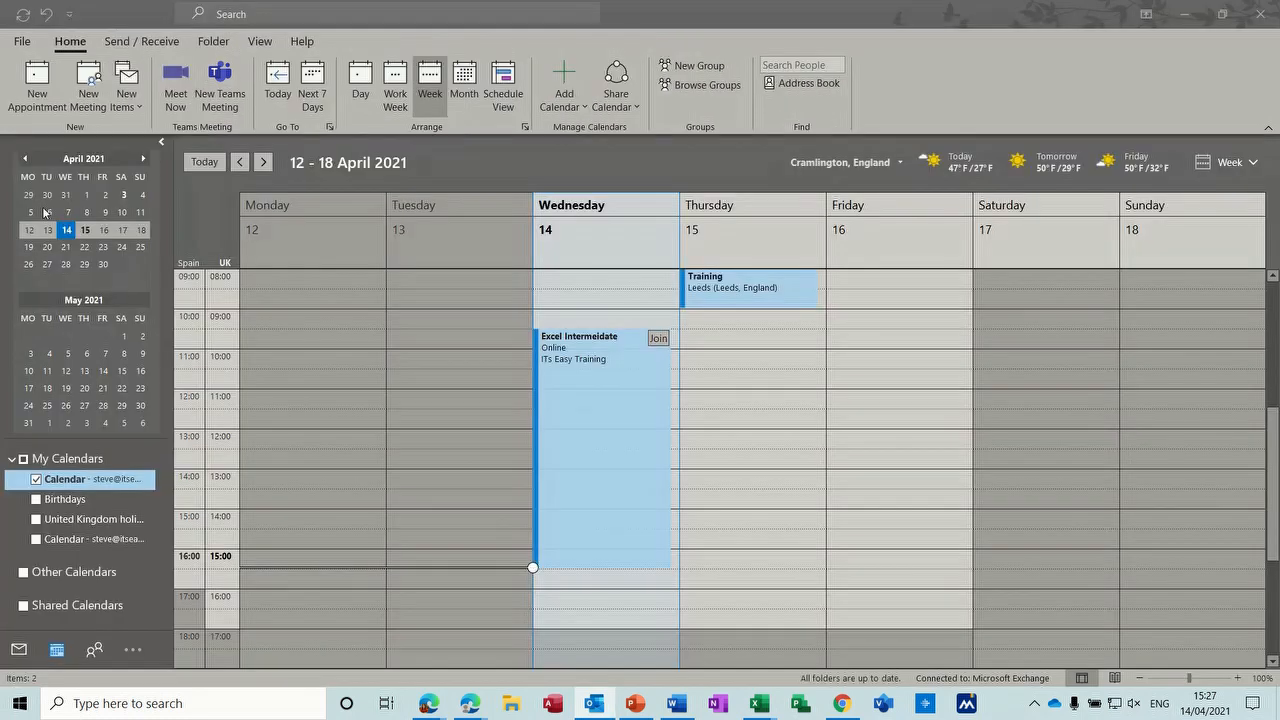
Step: Extend Thursday's Training Event in the calendar so it ends at 12:30
{"action": "left_click", "coordinate": [786, 427]}
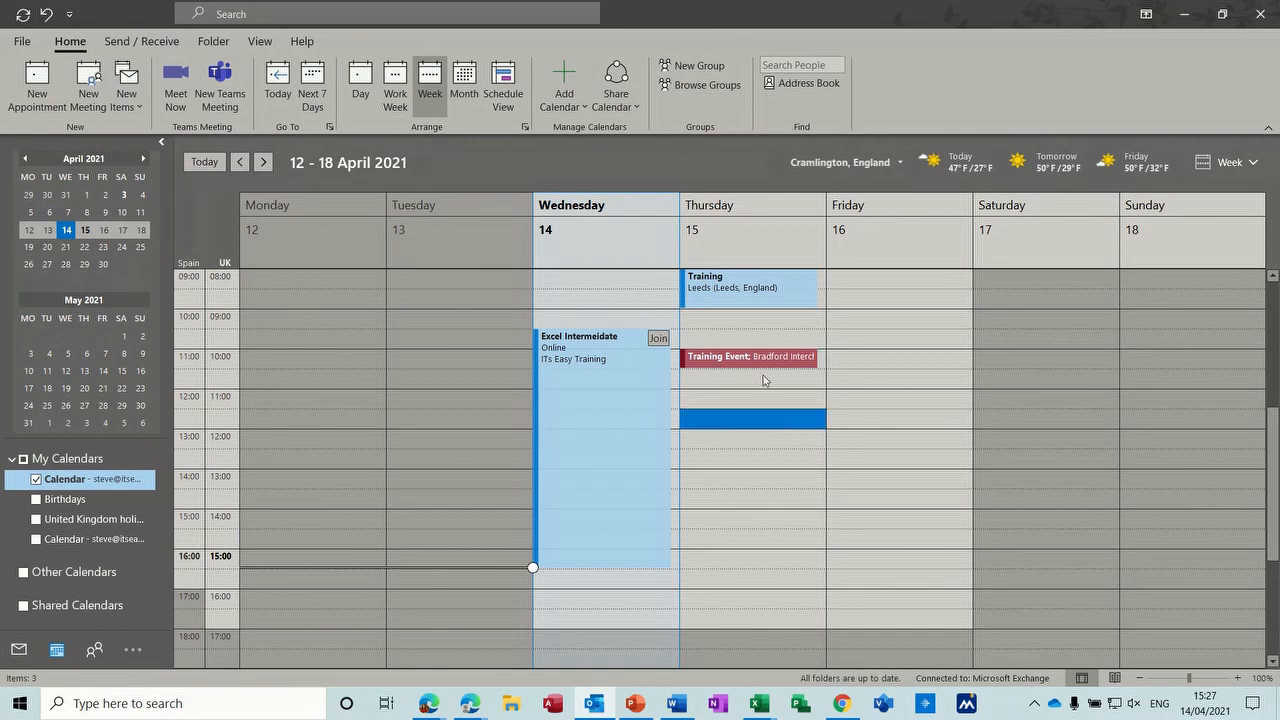
{"action": "left_click", "coordinate": [747, 366]}
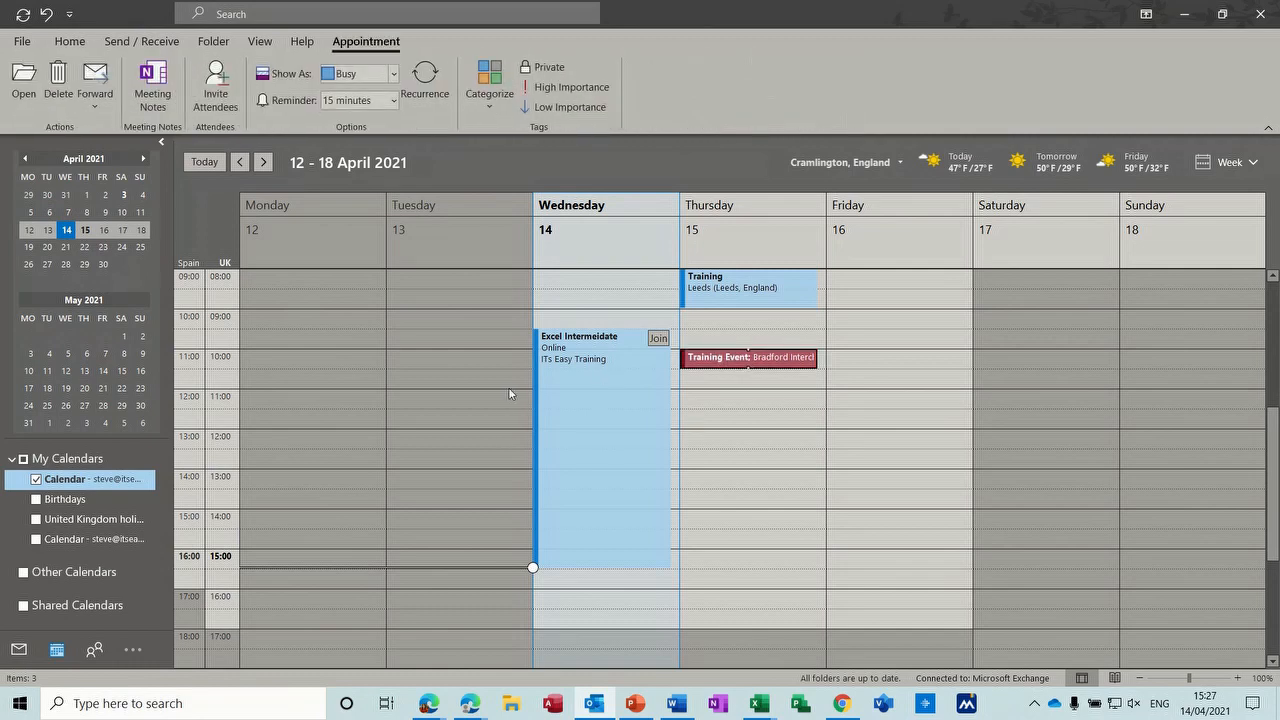
{"action": "mouse_move", "coordinate": [750, 363]}
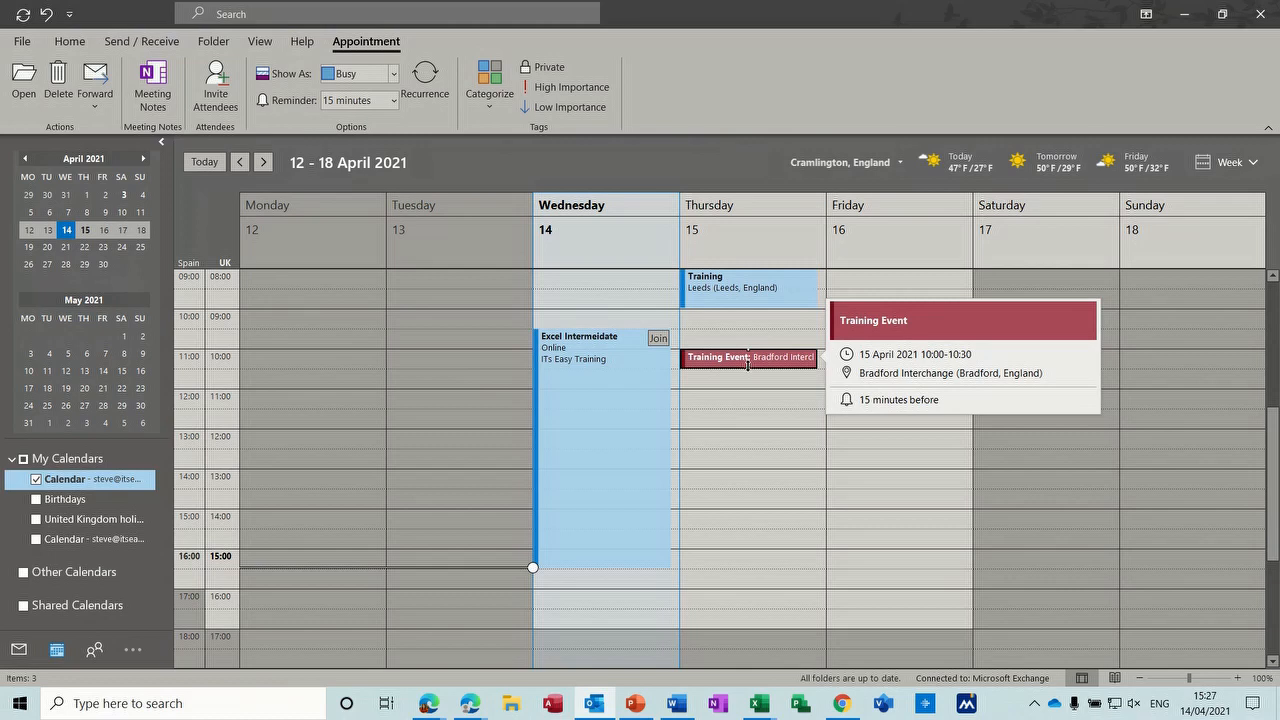
{"action": "left_click_drag", "start_coordinate": [749, 371], "coordinate": [748, 447]}
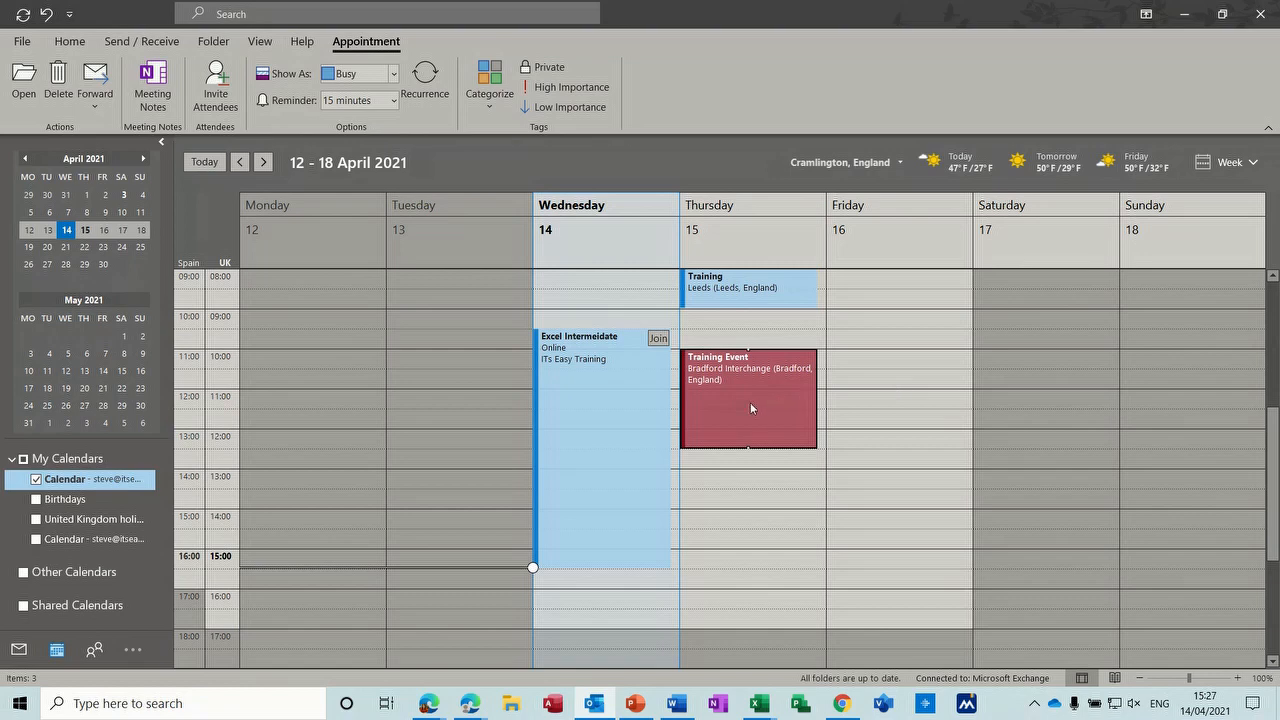
Step: Move the Training Event to Friday 16 April at 10:00 and copy it back to Thursday 15 April at the same time
{"action": "left_click_drag", "start_coordinate": [750, 402], "coordinate": [897, 364]}
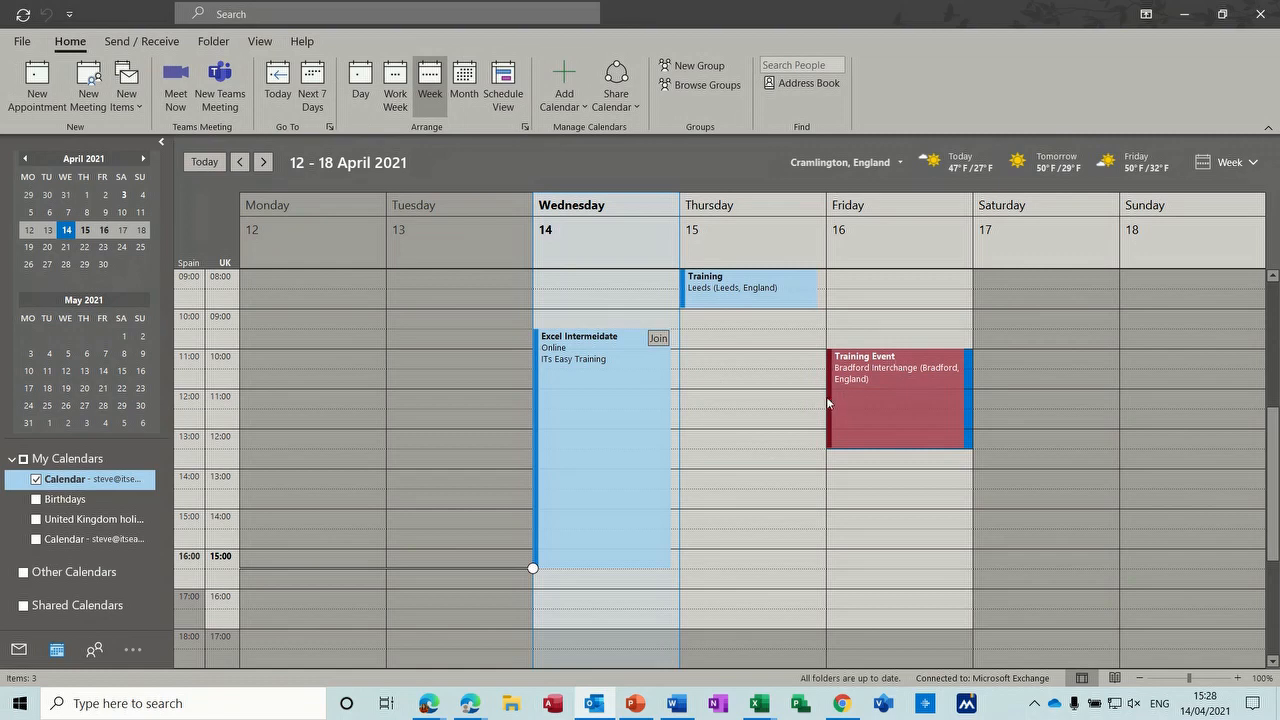
{"action": "left_click_drag", "start_coordinate": [855, 394], "coordinate": [745, 363]}
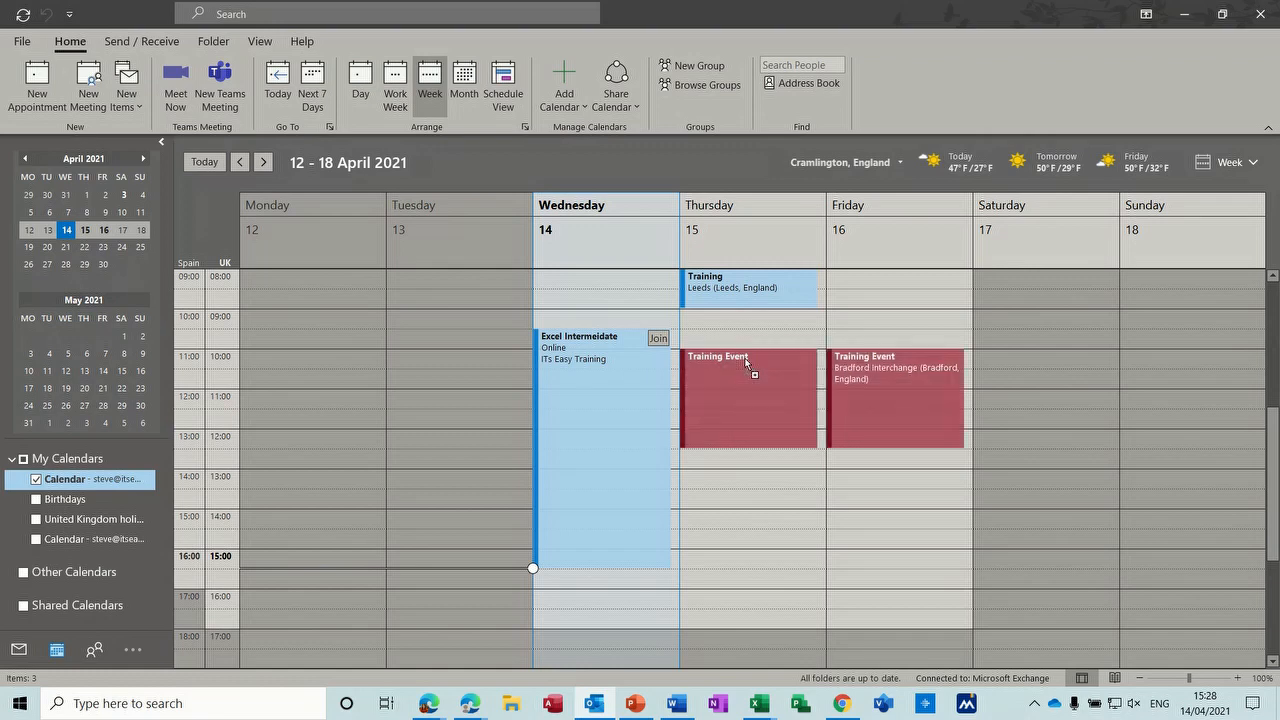
{"action": "left_click_drag", "start_coordinate": [745, 358], "coordinate": [745, 358]}
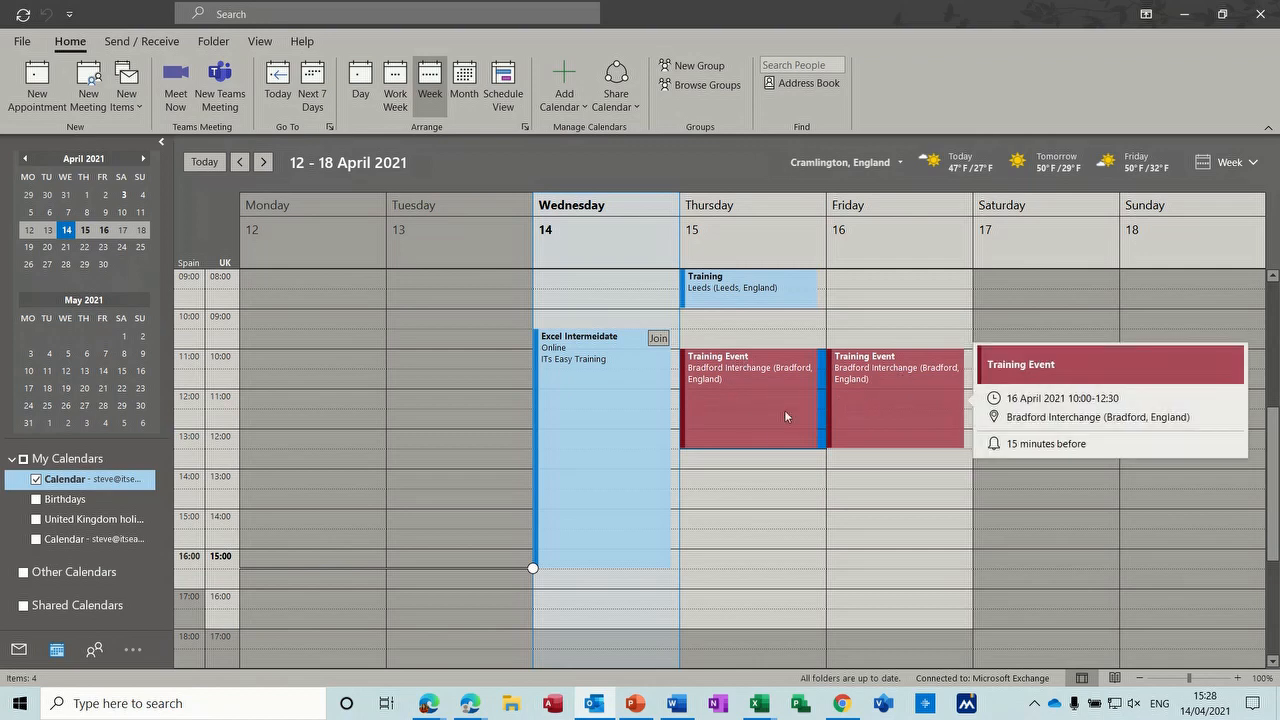
Step: Delete Friday's Training Event and undo the deletion
{"action": "left_click", "coordinate": [883, 420]}
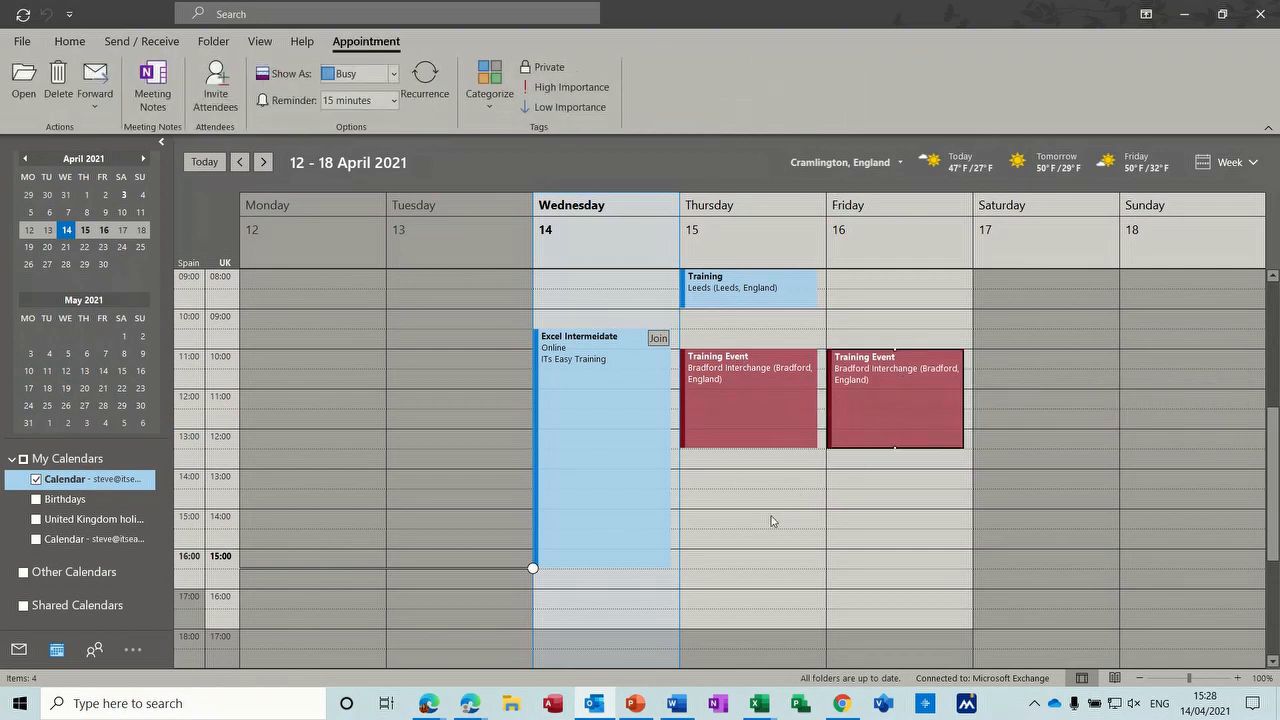
{"action": "key", "text": "Delete"}
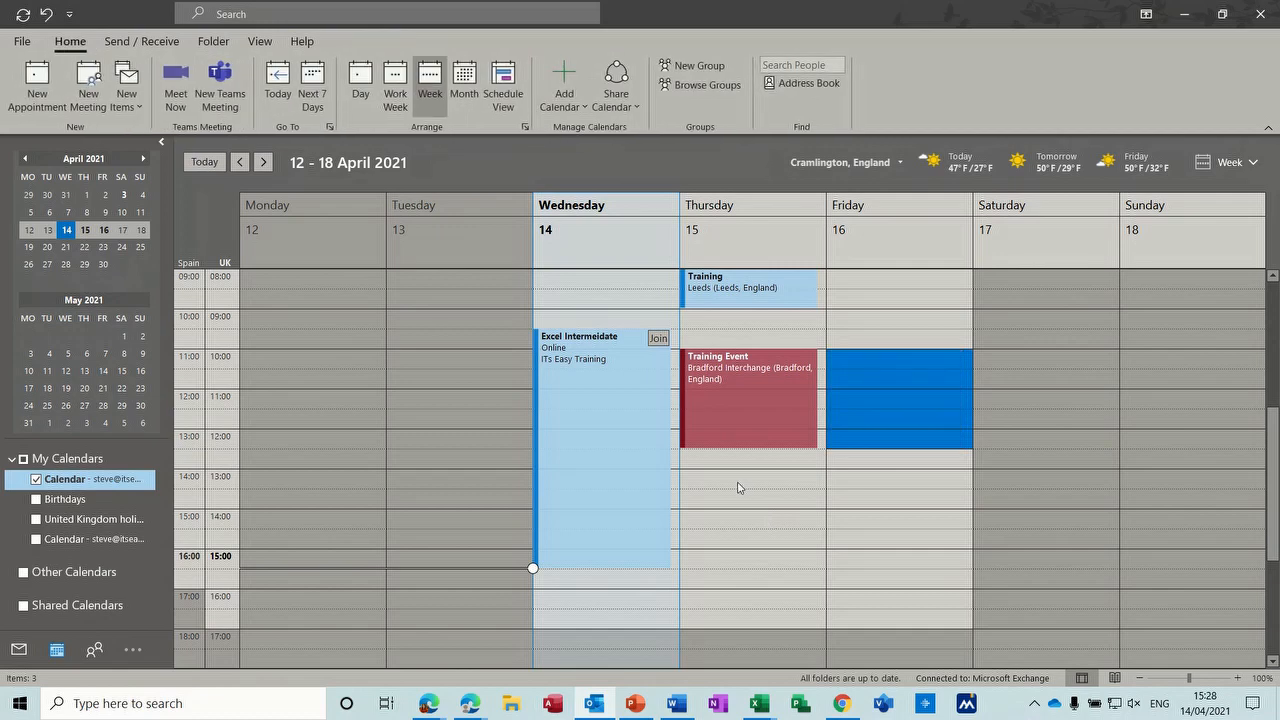
{"action": "left_click", "coordinate": [742, 486]}
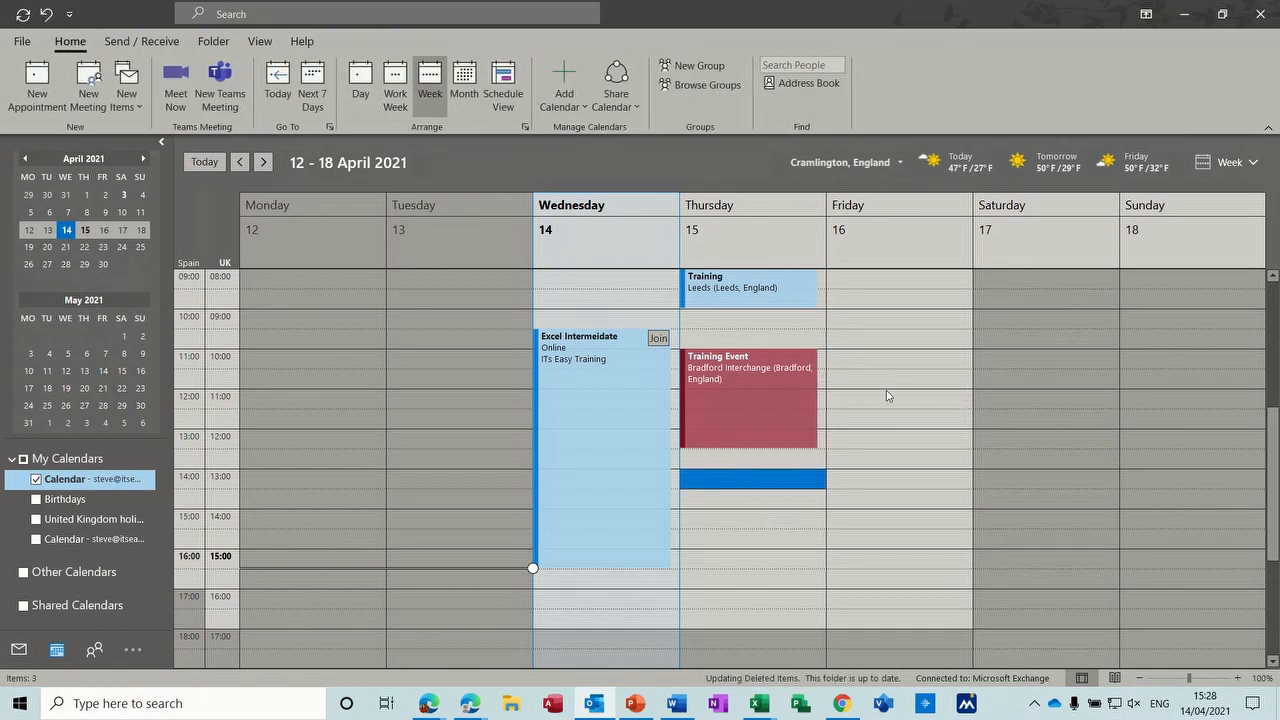
{"action": "key", "text": "ctrl+z"}
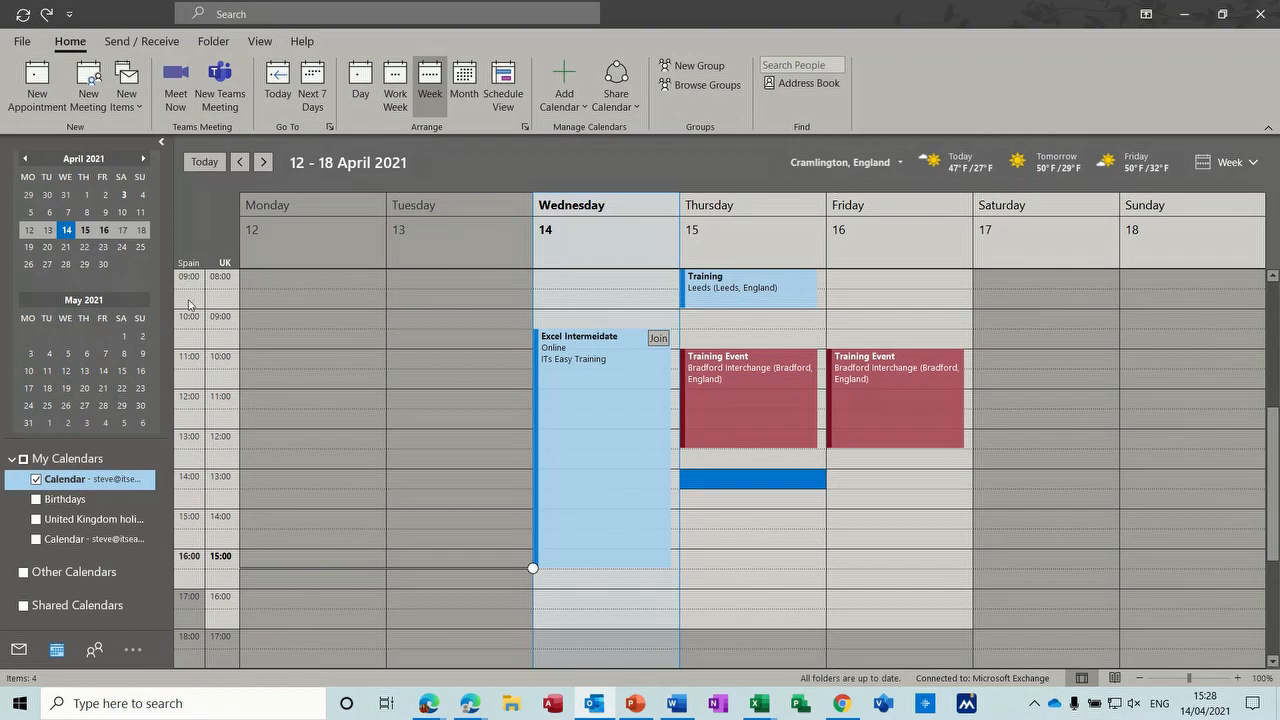
Step: Review the calendar options, including work time and the time zone settings, and cancel without changing them
{"action": "left_click", "coordinate": [21, 43]}
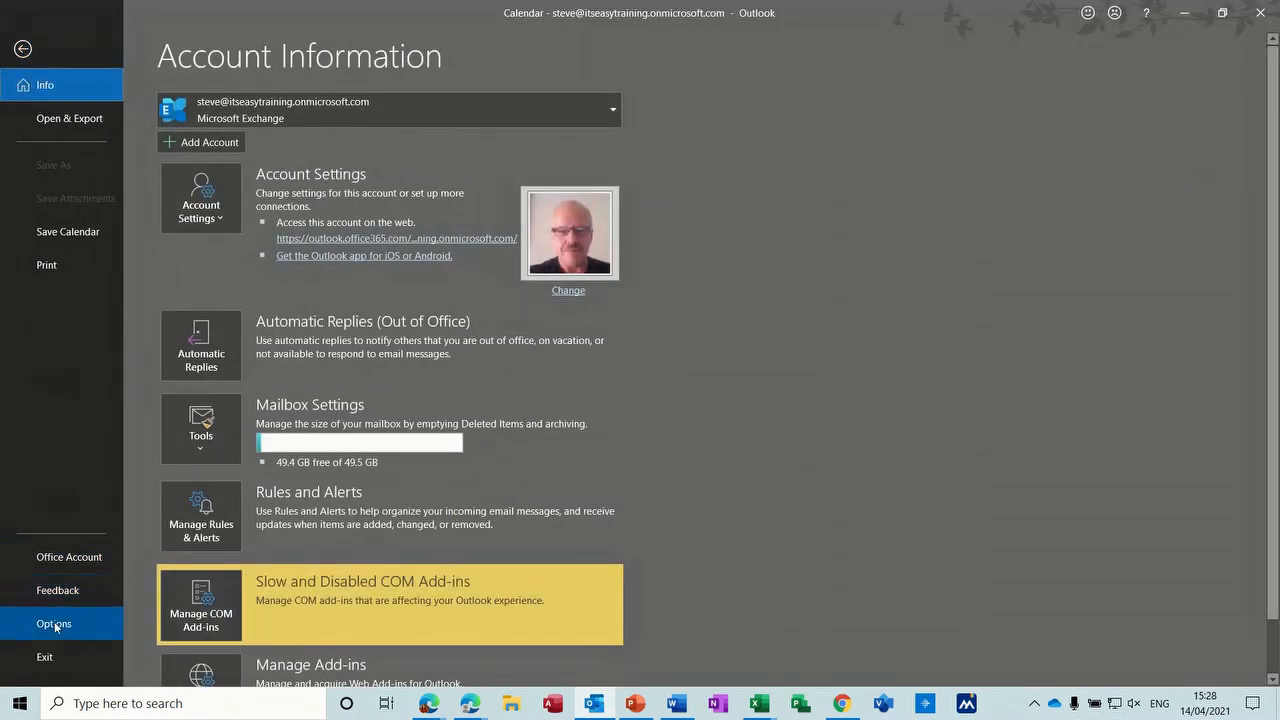
{"action": "left_click", "coordinate": [57, 632]}
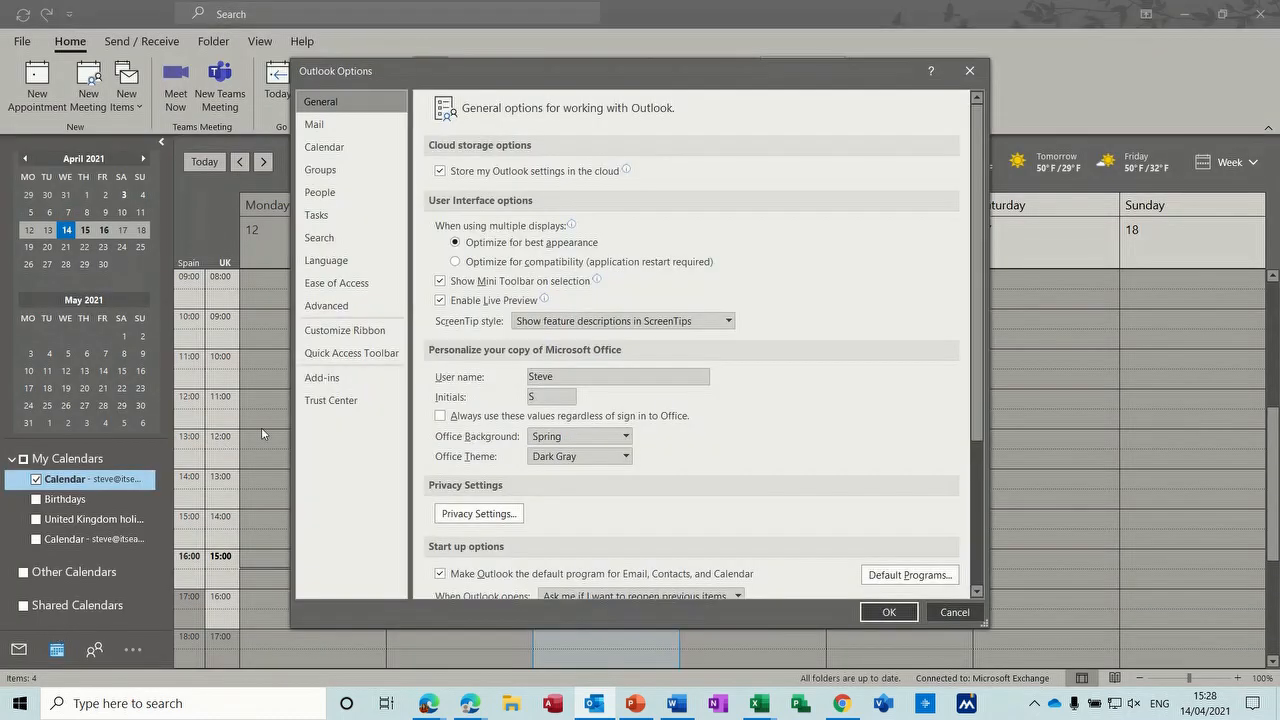
{"action": "left_click", "coordinate": [314, 150]}
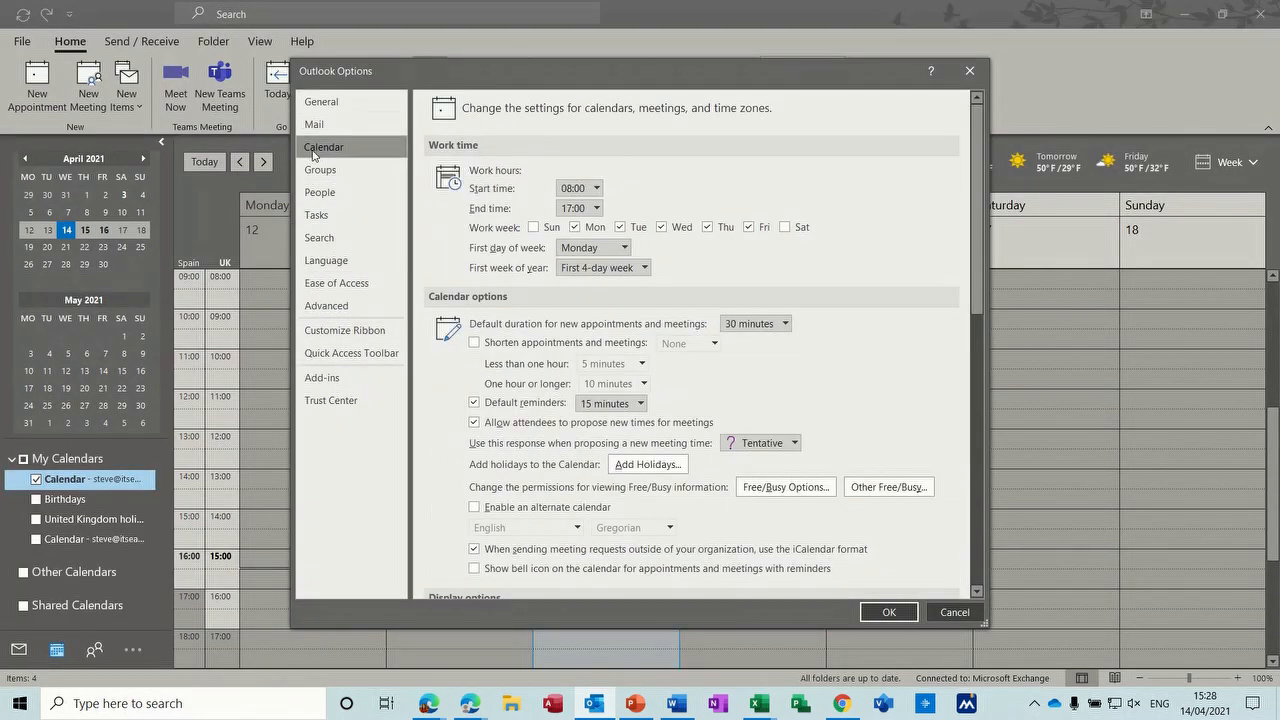
{"action": "left_click_drag", "start_coordinate": [978, 180], "coordinate": [980, 403]}
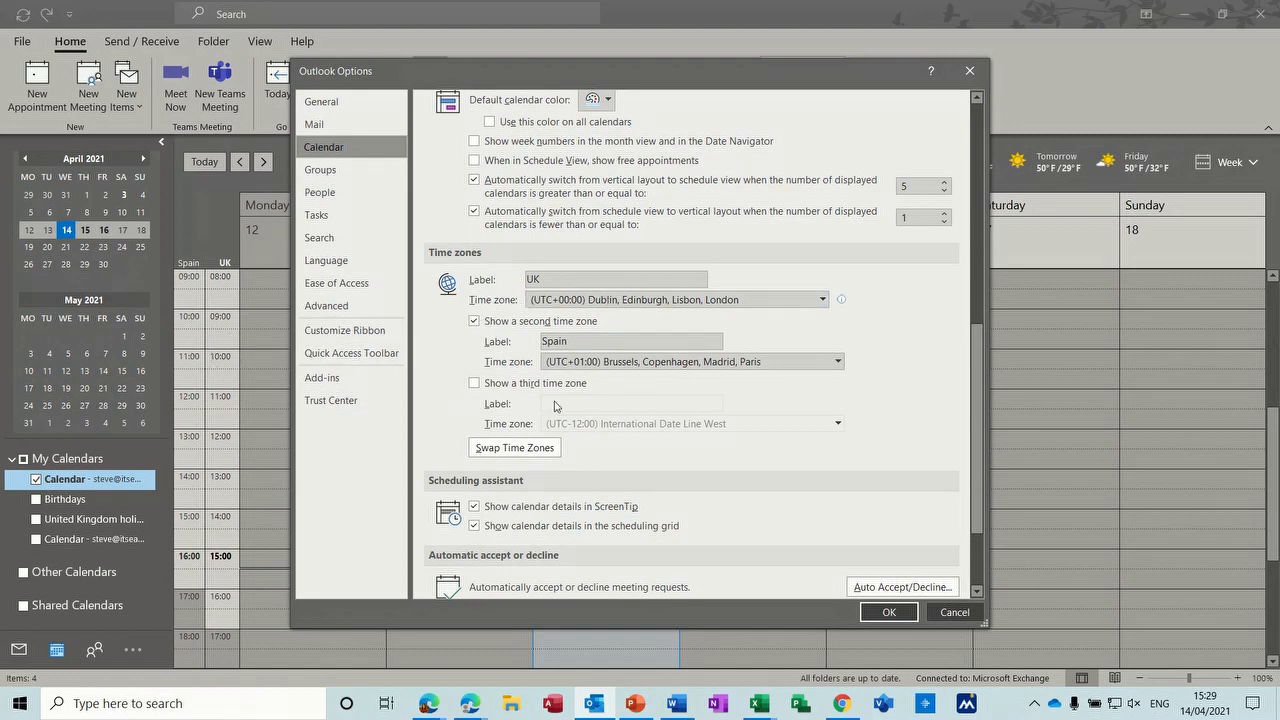
{"action": "left_click", "coordinate": [953, 613]}
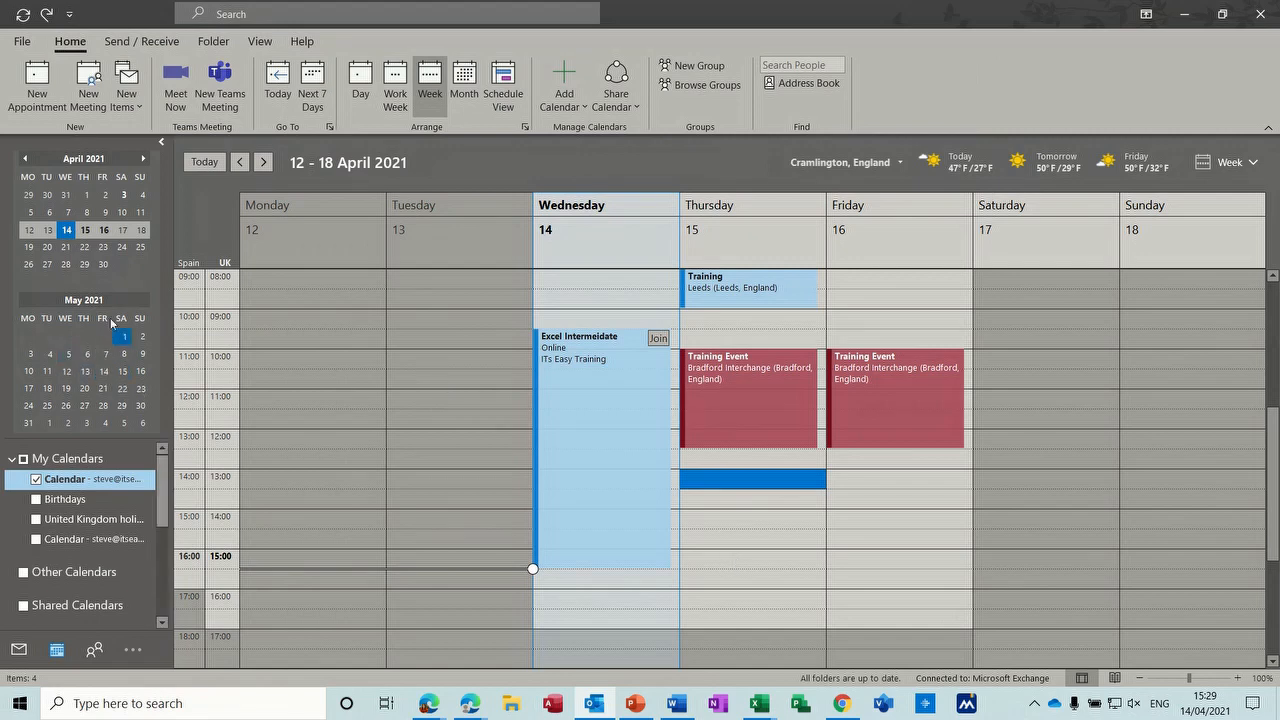
Step: Browse the weeks of 5 May, 13 May and 20 May 2021 in the calendar, returning to the week of 14 April
{"action": "left_click", "coordinate": [66, 354]}
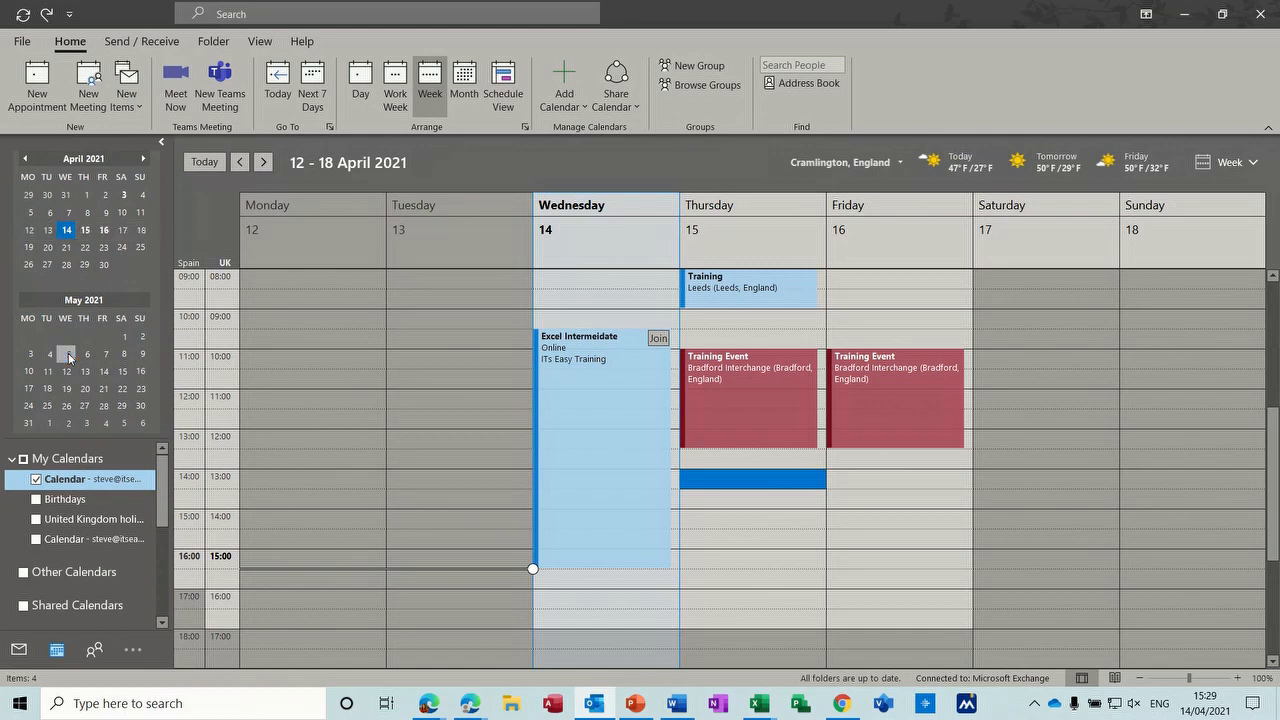
{"action": "left_click", "coordinate": [86, 371]}
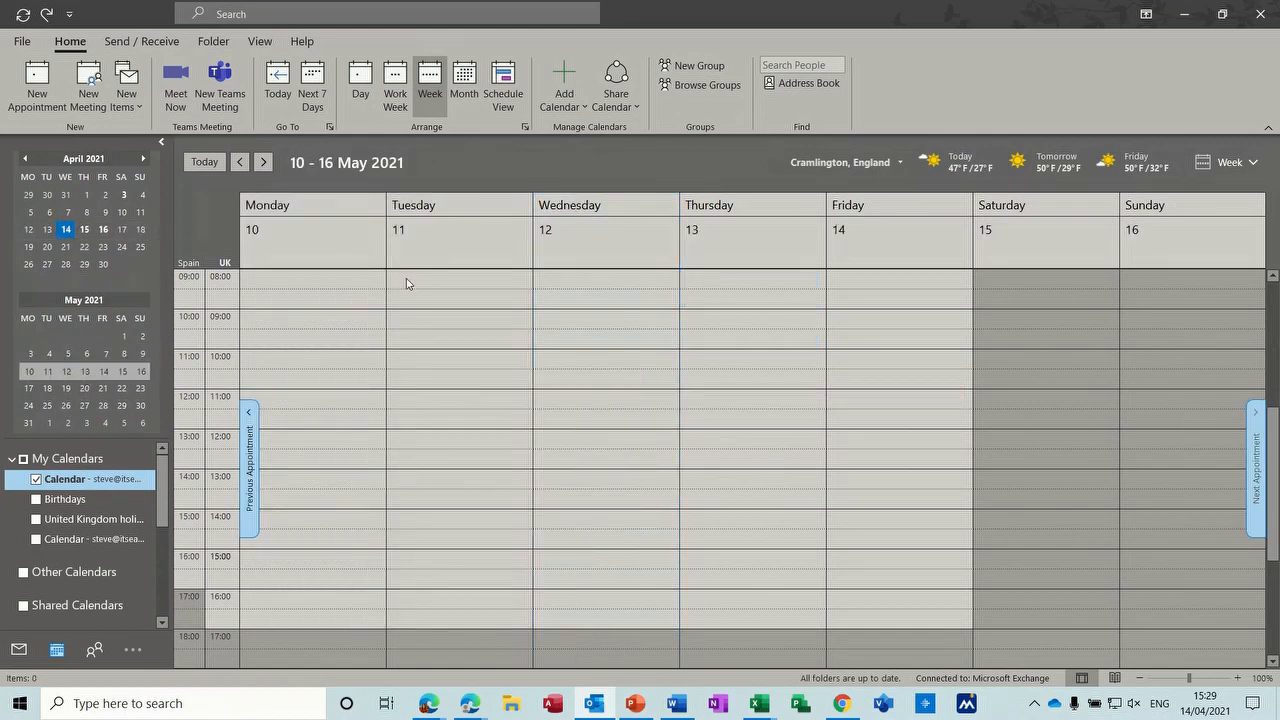
{"action": "left_click", "coordinate": [86, 388]}
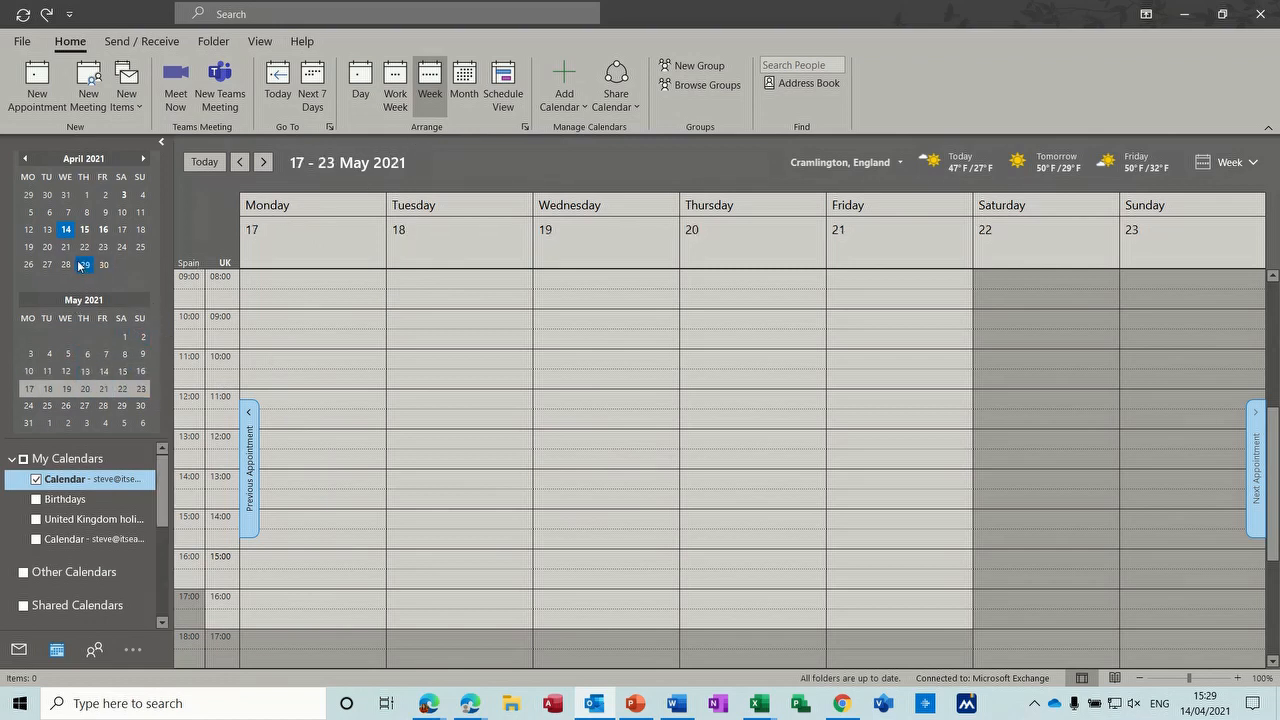
{"action": "left_click", "coordinate": [67, 231]}
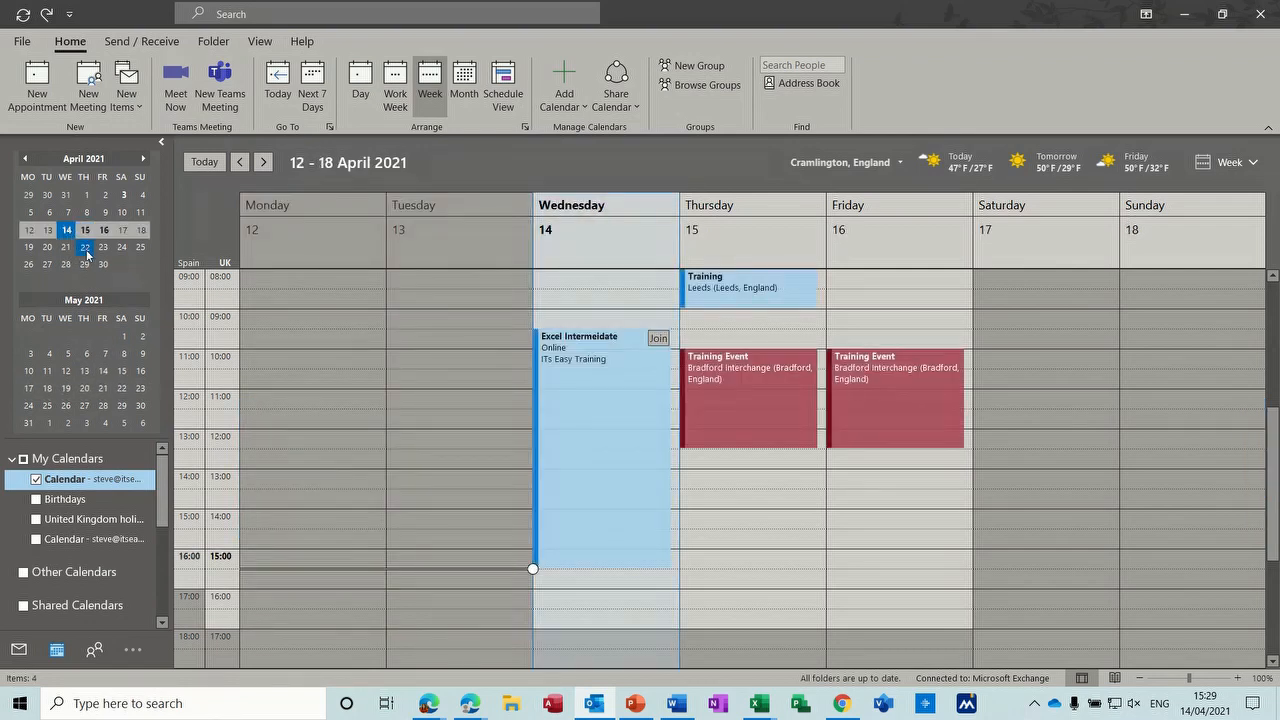
Step: Add 22 April, 12 May and 27 May to the days displayed alongside the 12–18 April week
{"action": "left_click", "coordinate": [86, 249], "text": "ctrl"}
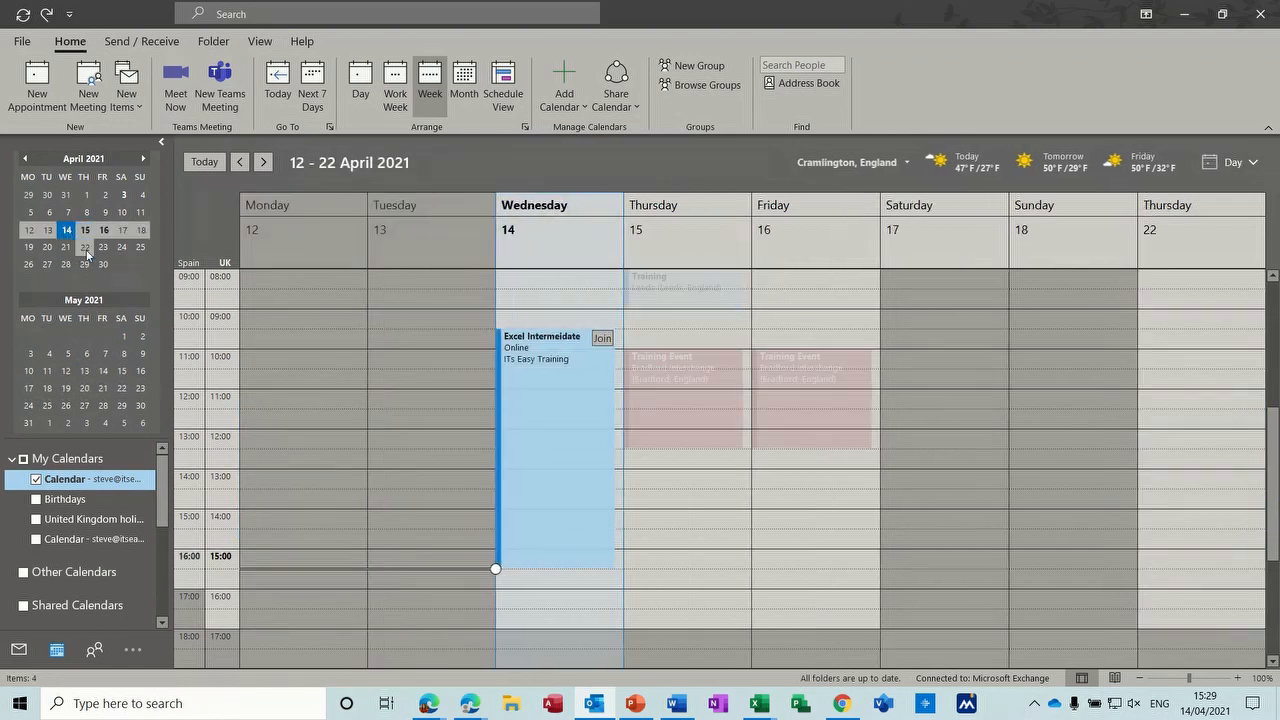
{"action": "left_click", "coordinate": [66, 371], "text": "ctrl"}
{"action": "left_click", "coordinate": [84, 406], "text": "ctrl"}
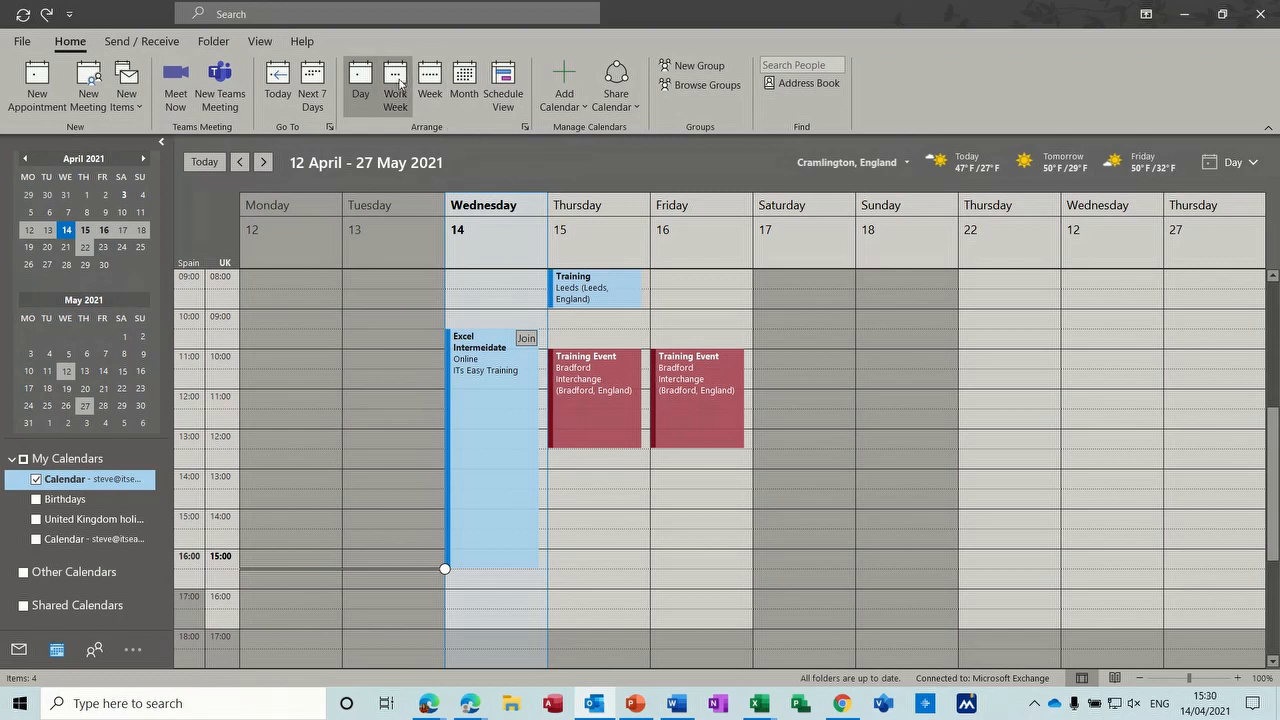
Step: Show the 12–16 April work week with 21 April and 5 May added beside it
{"action": "left_click", "coordinate": [399, 83]}
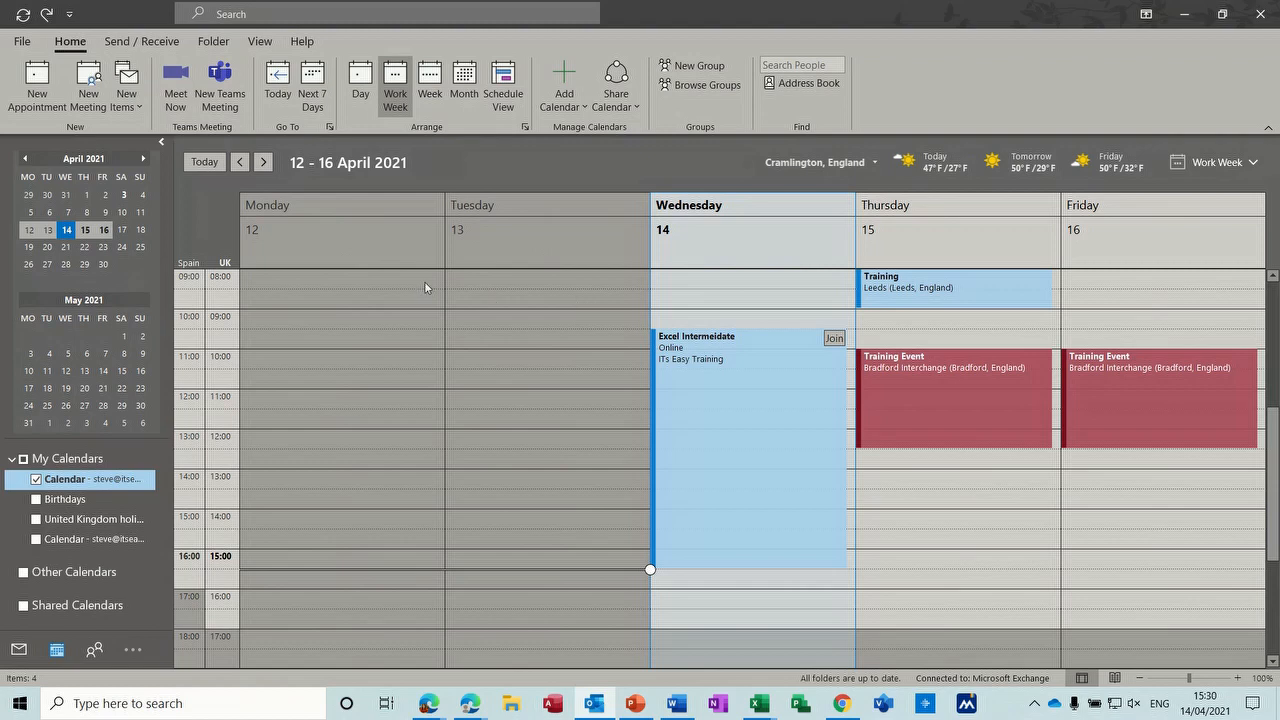
{"action": "left_click", "coordinate": [68, 250], "text": "ctrl"}
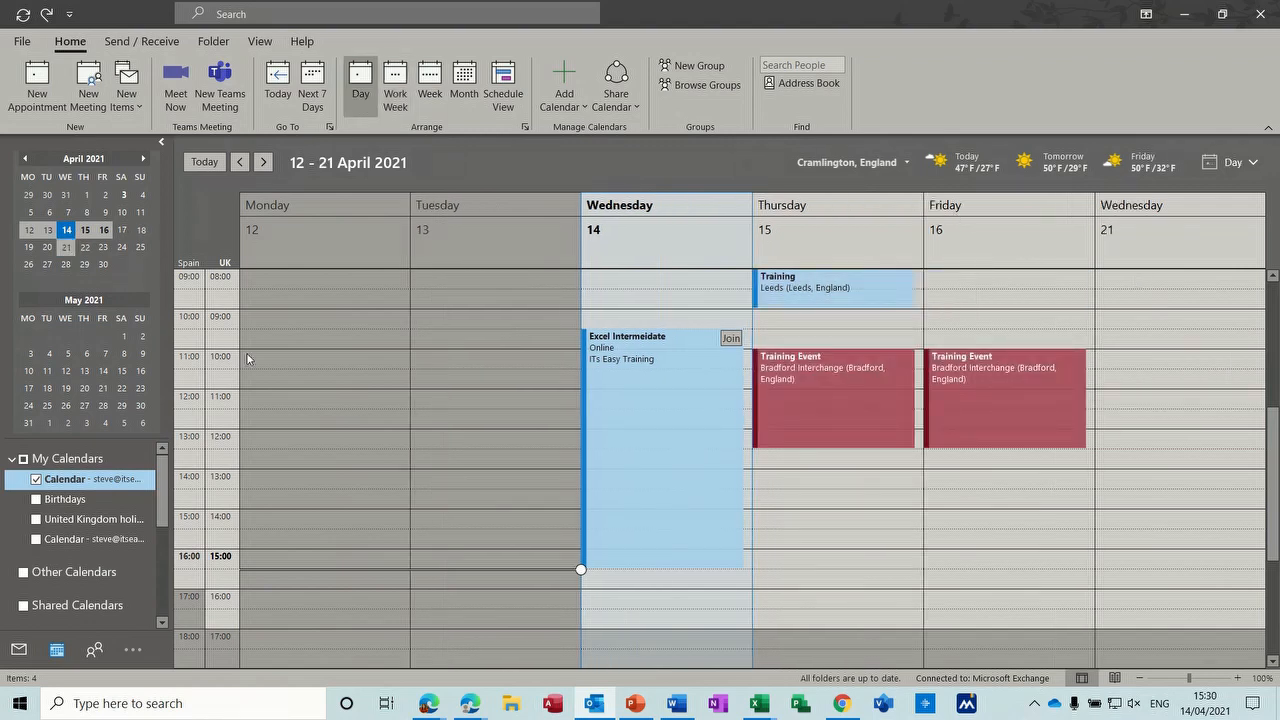
{"action": "left_click", "coordinate": [68, 353], "text": "ctrl"}
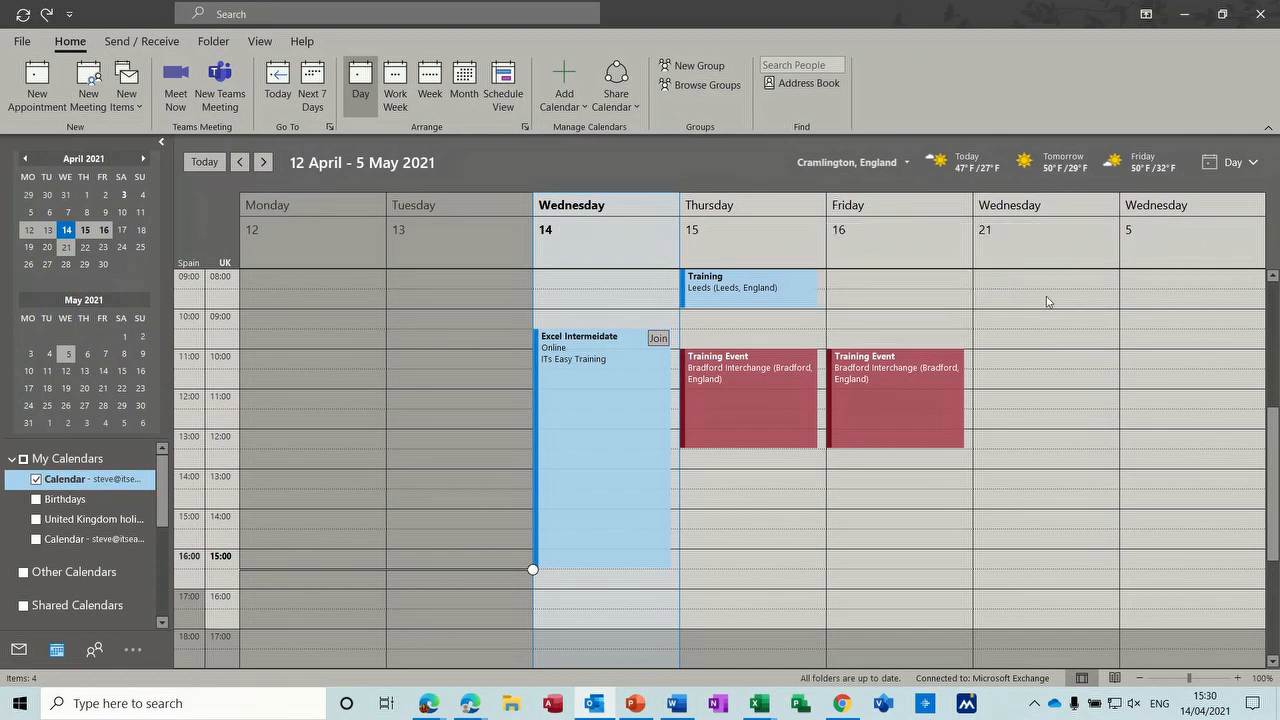
Step: Display the two weeks of 10–23 May, and go back to 14 April in month view
{"action": "left_click_drag", "start_coordinate": [30, 378], "coordinate": [133, 391]}
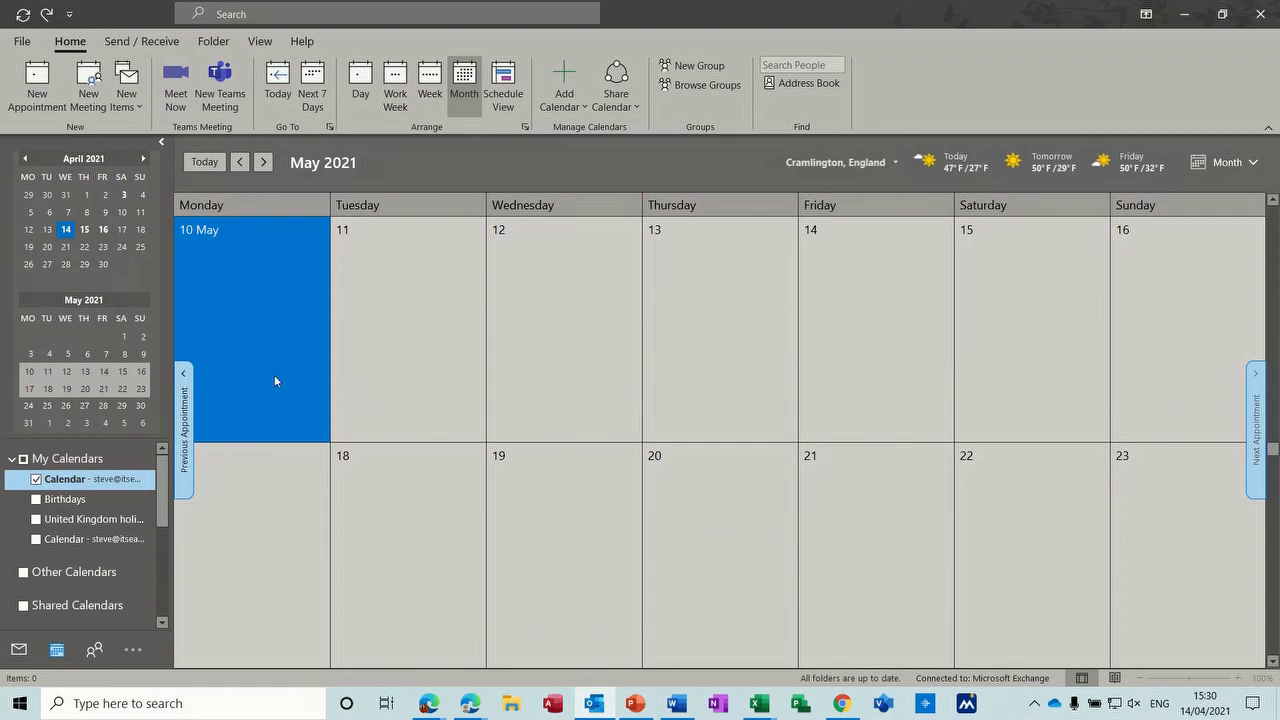
{"action": "left_click", "coordinate": [67, 232]}
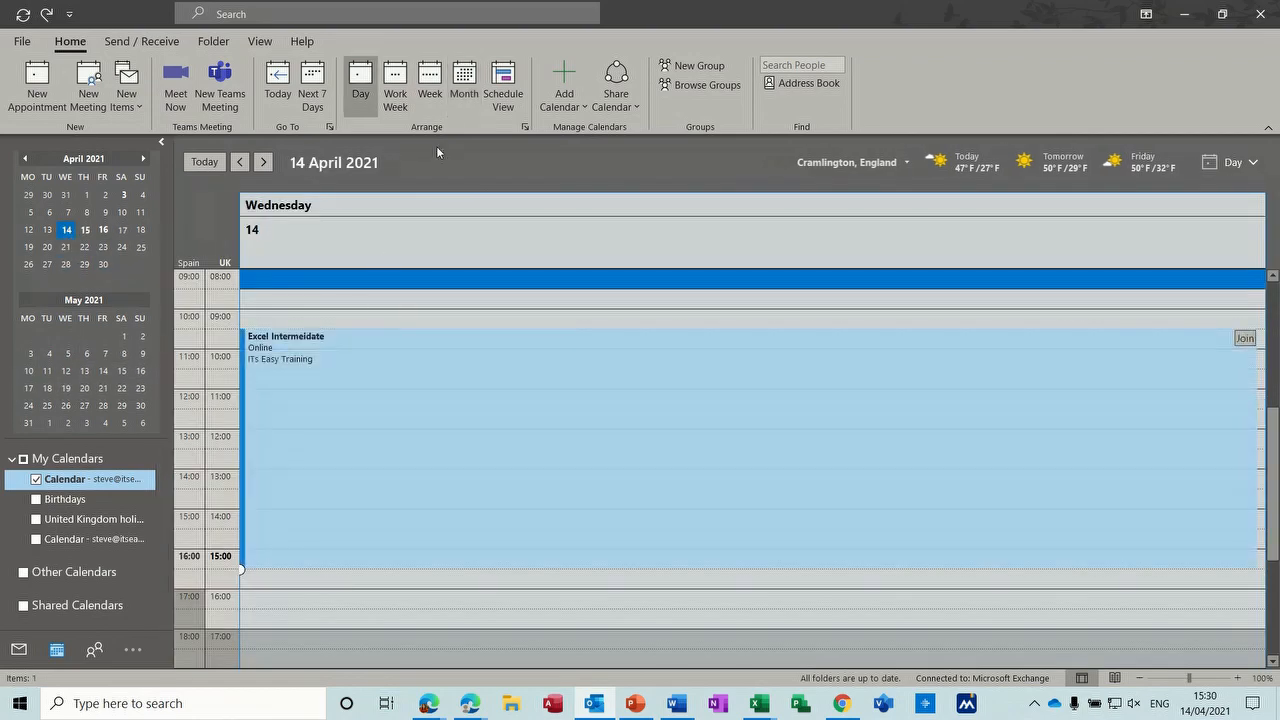
{"action": "left_click", "coordinate": [465, 82]}
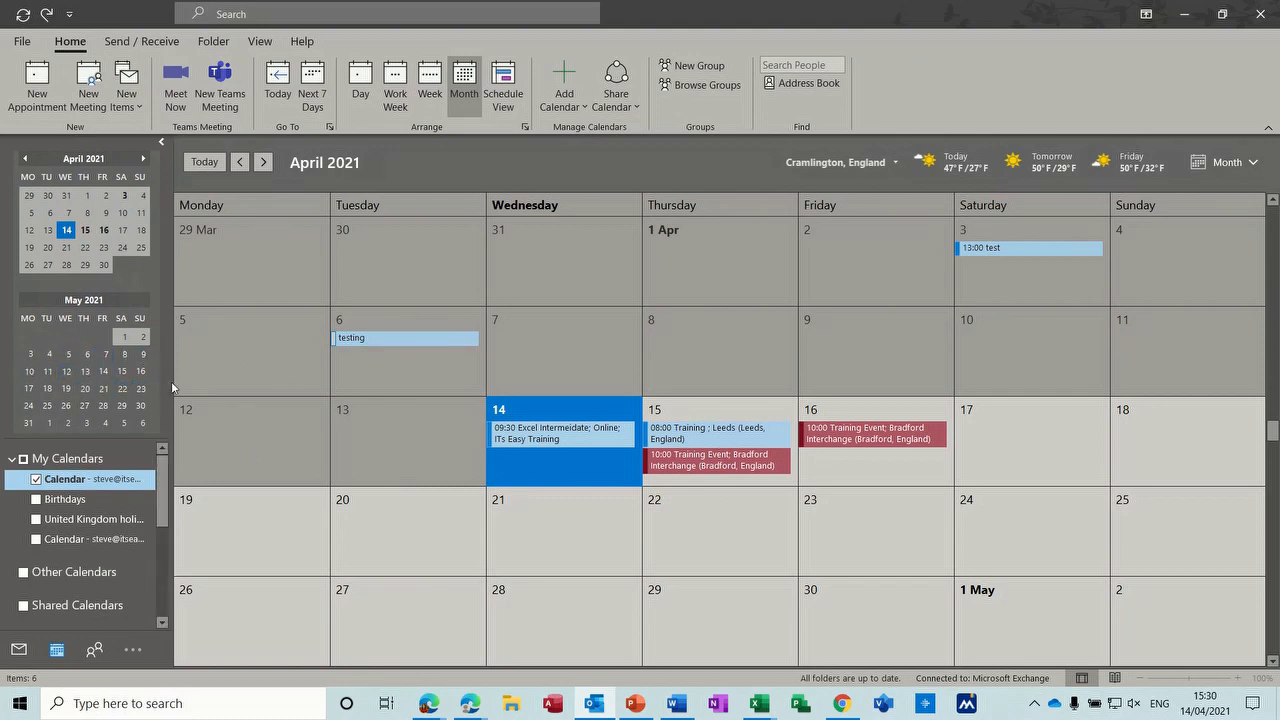
Step: Widen the calendar's navigation pane to show four months and narrow it back to a single column of months
{"action": "left_click_drag", "start_coordinate": [173, 381], "coordinate": [334, 389]}
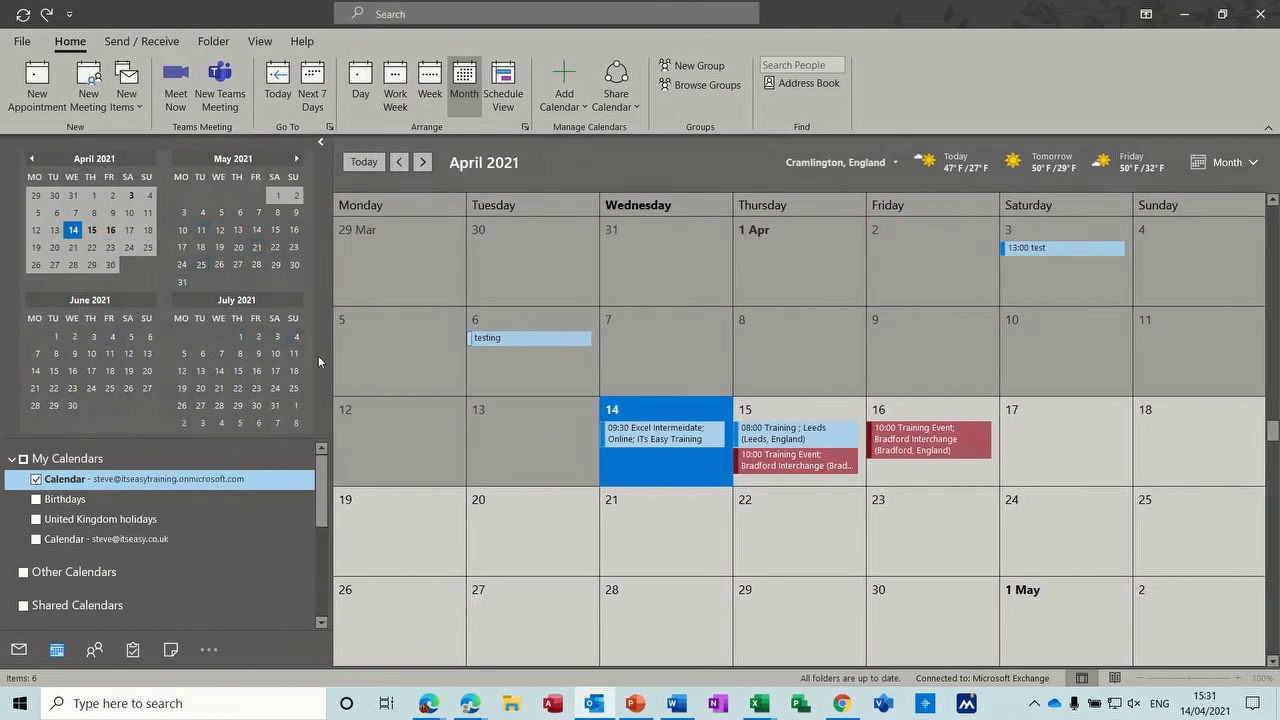
{"action": "left_click_drag", "start_coordinate": [331, 363], "coordinate": [454, 377]}
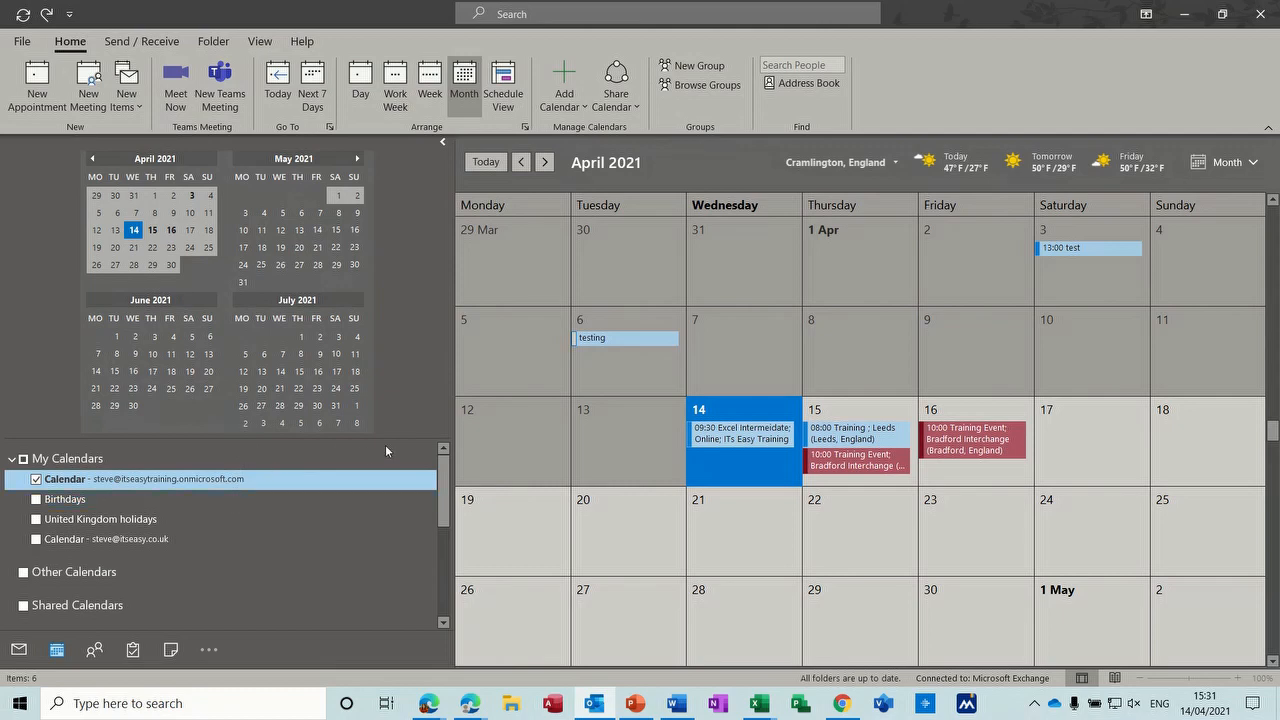
{"action": "left_click_drag", "start_coordinate": [420, 393], "coordinate": [415, 435]}
{"action": "mouse_move", "coordinate": [410, 484]}
{"action": "left_mouse_down"}
{"action": "mouse_move", "coordinate": [415, 295]}
{"action": "mouse_move", "coordinate": [423, 475]}
{"action": "left_mouse_up"}
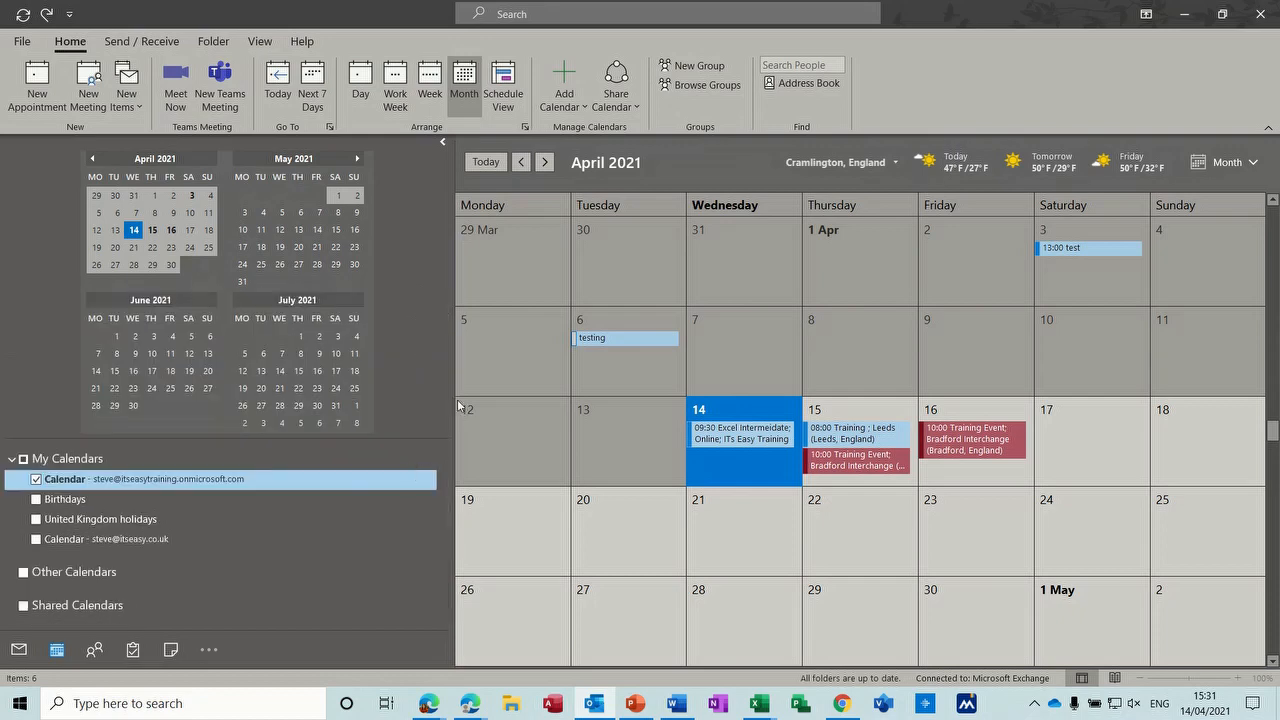
{"action": "left_click_drag", "start_coordinate": [454, 399], "coordinate": [157, 371]}
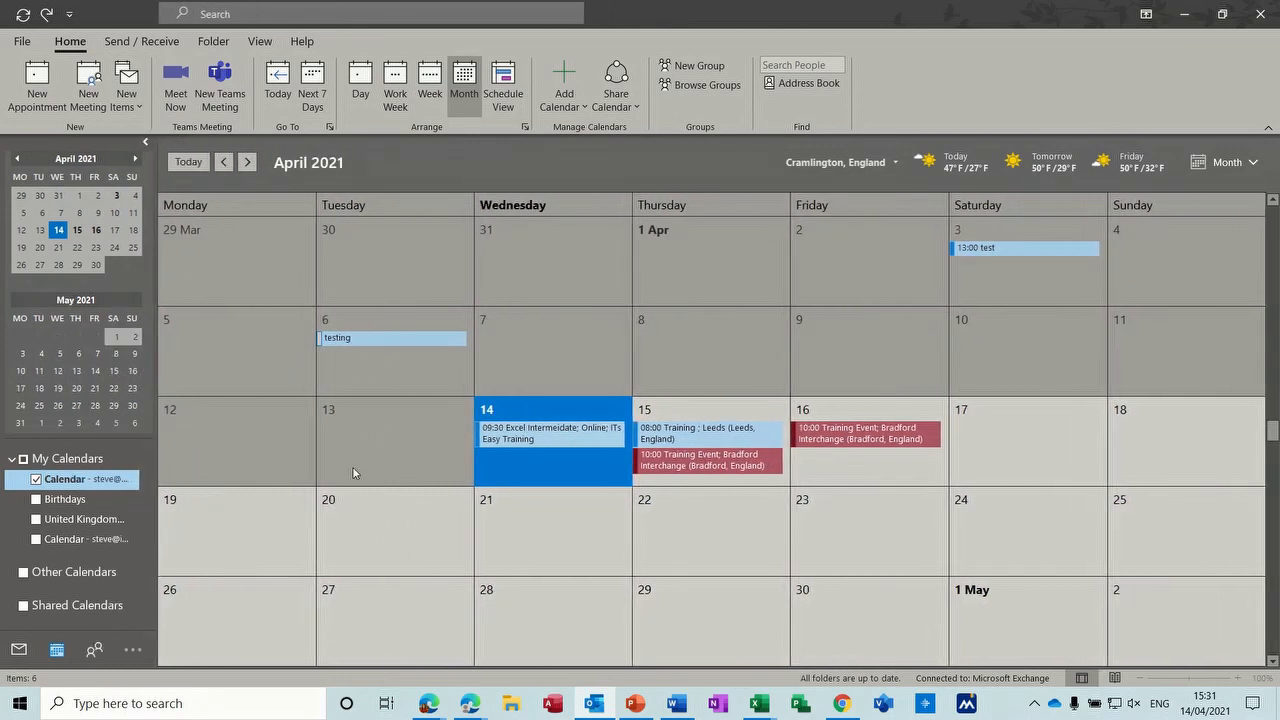
Step: Create an all-day event titled Training on Wednesday 21 April 2021 with Derby as its location
{"action": "left_click", "coordinate": [541, 531]}
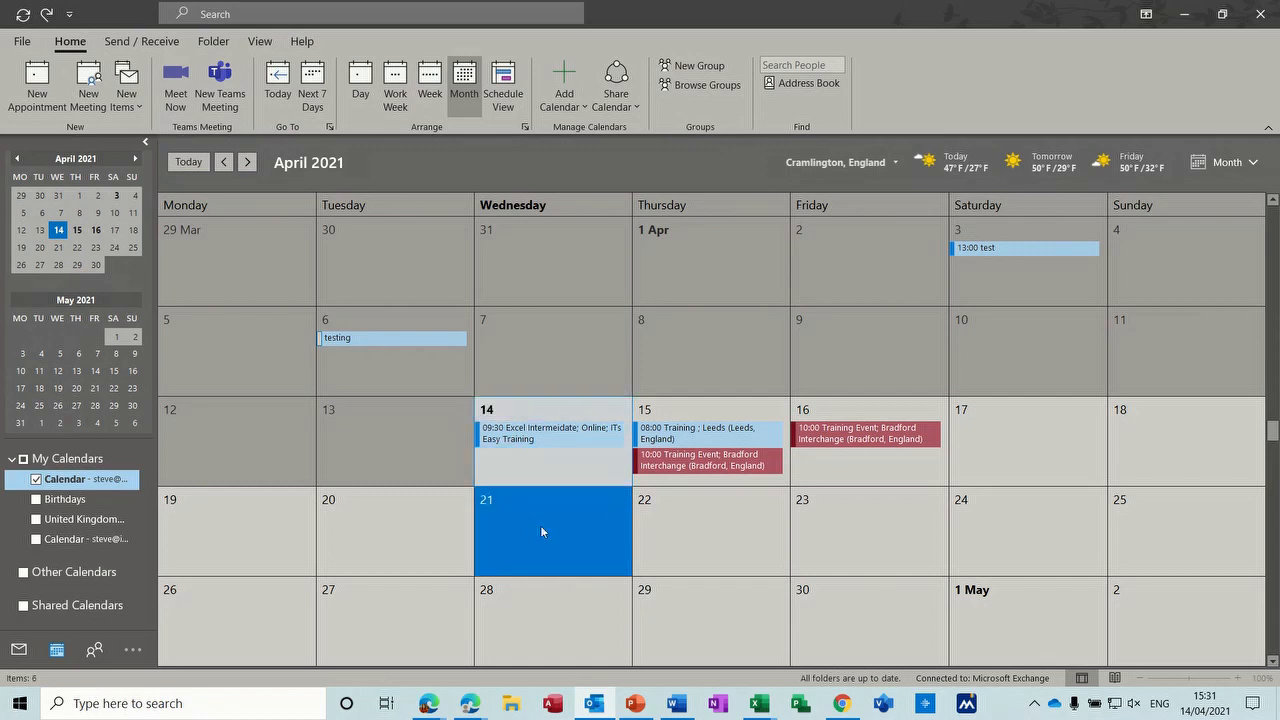
{"action": "double_click", "coordinate": [541, 531]}
{"action": "type", "text": "Training"}
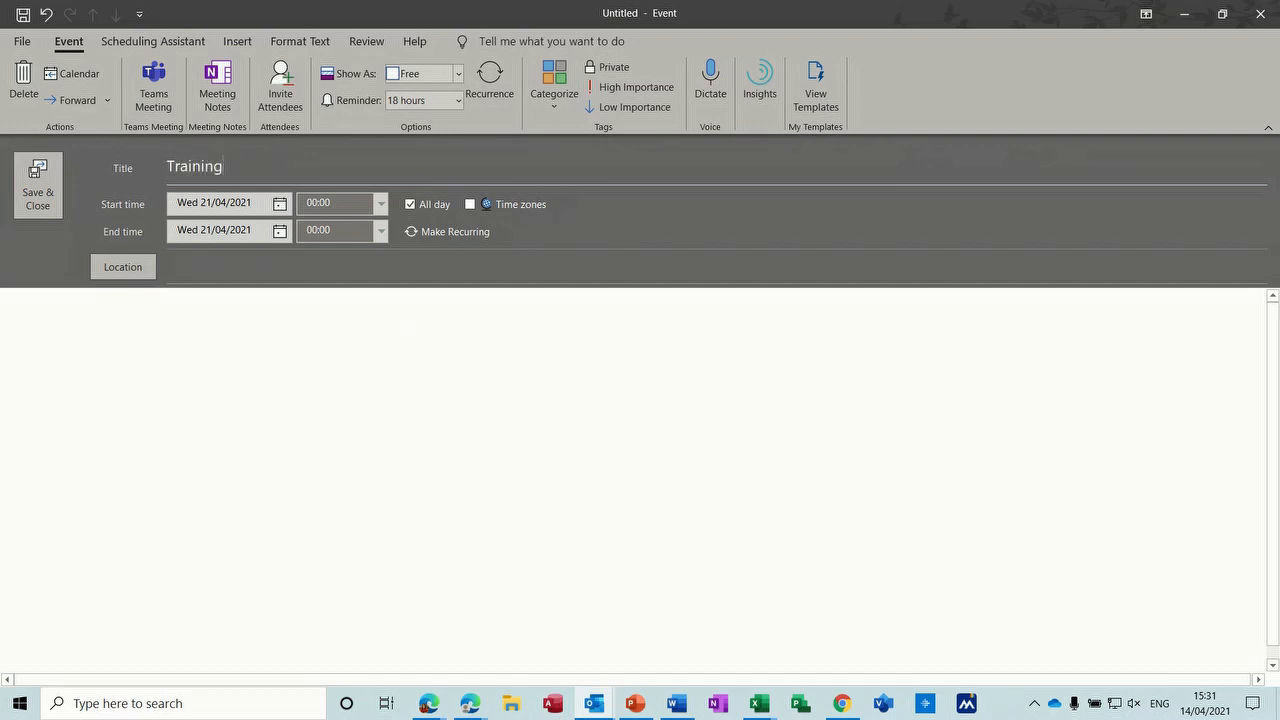
{"action": "key", "text": "Tab"}
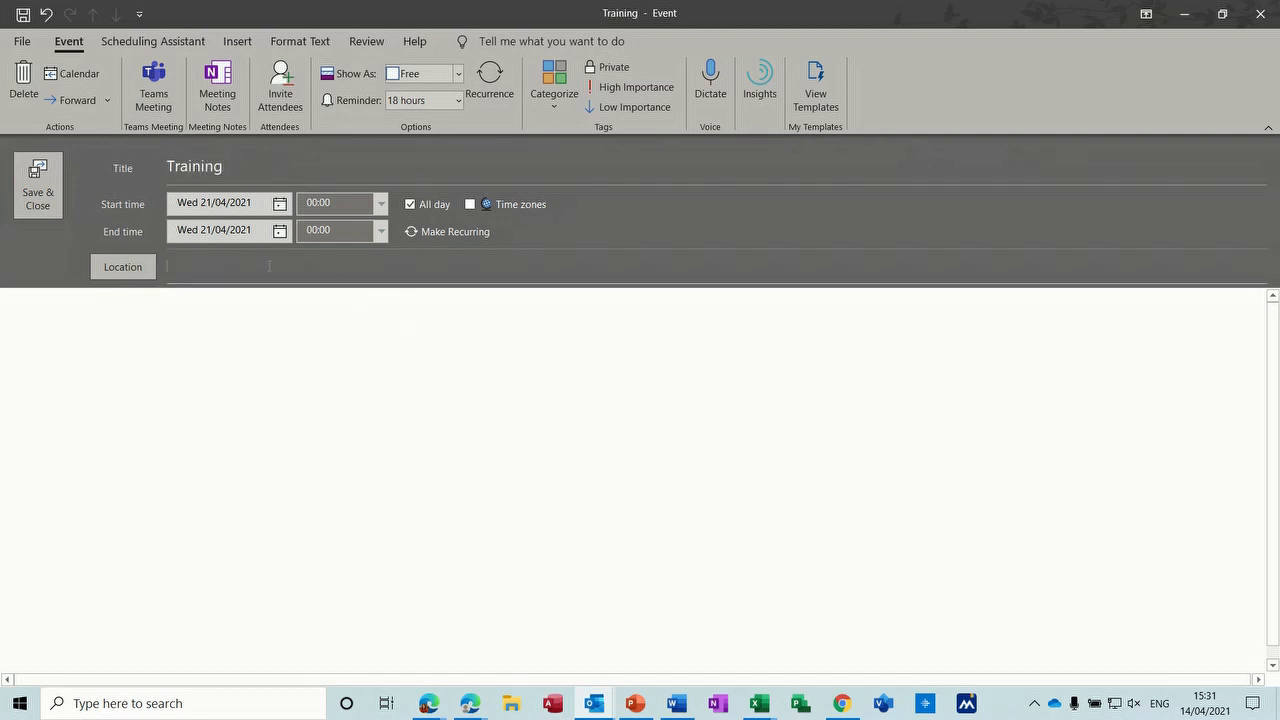
{"action": "type", "text": "Derby"}
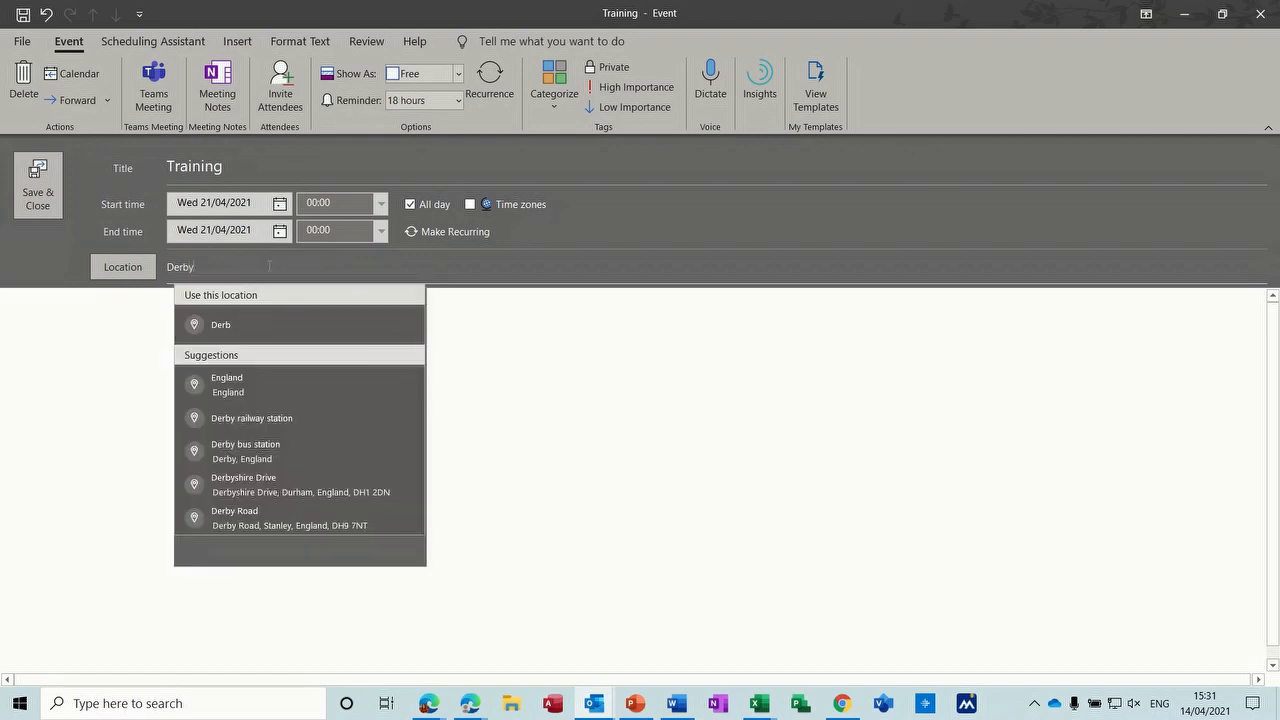
{"action": "key", "text": "Return"}
{"action": "left_click", "coordinate": [189, 330]}
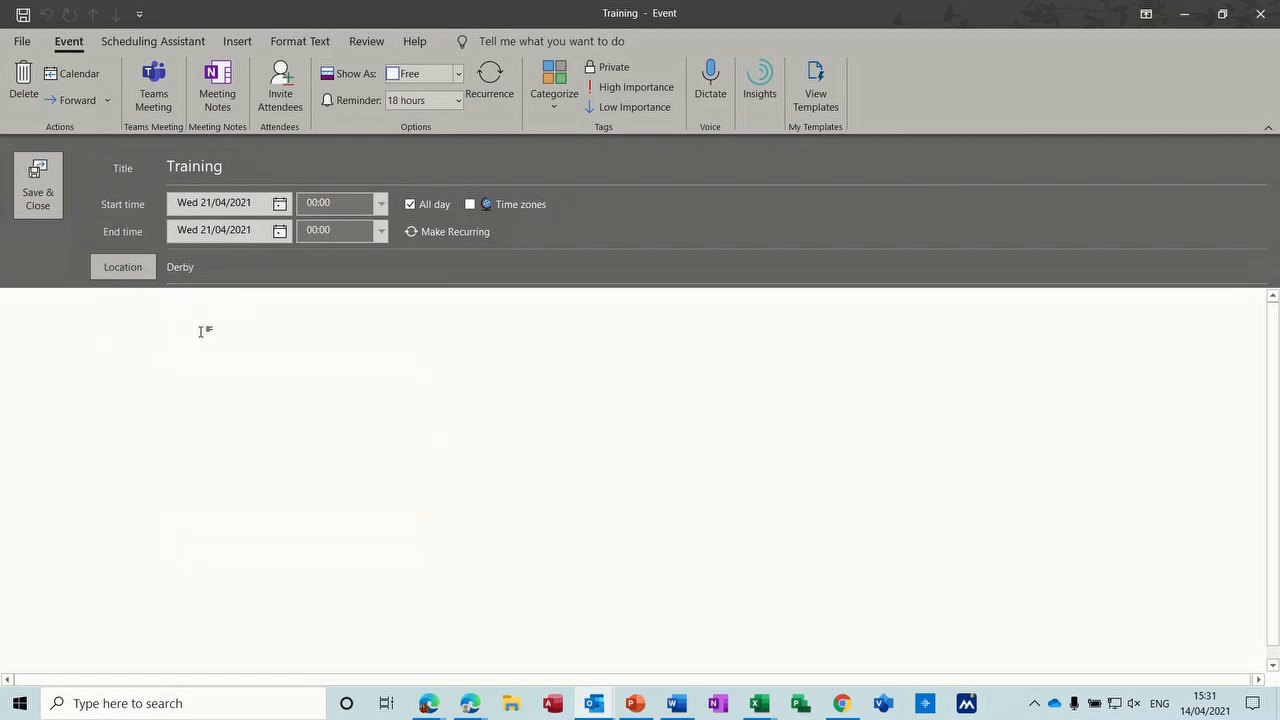
Step: Assign the Training category to the event and turn it into a Teams meeting
{"action": "left_click", "coordinate": [558, 110]}
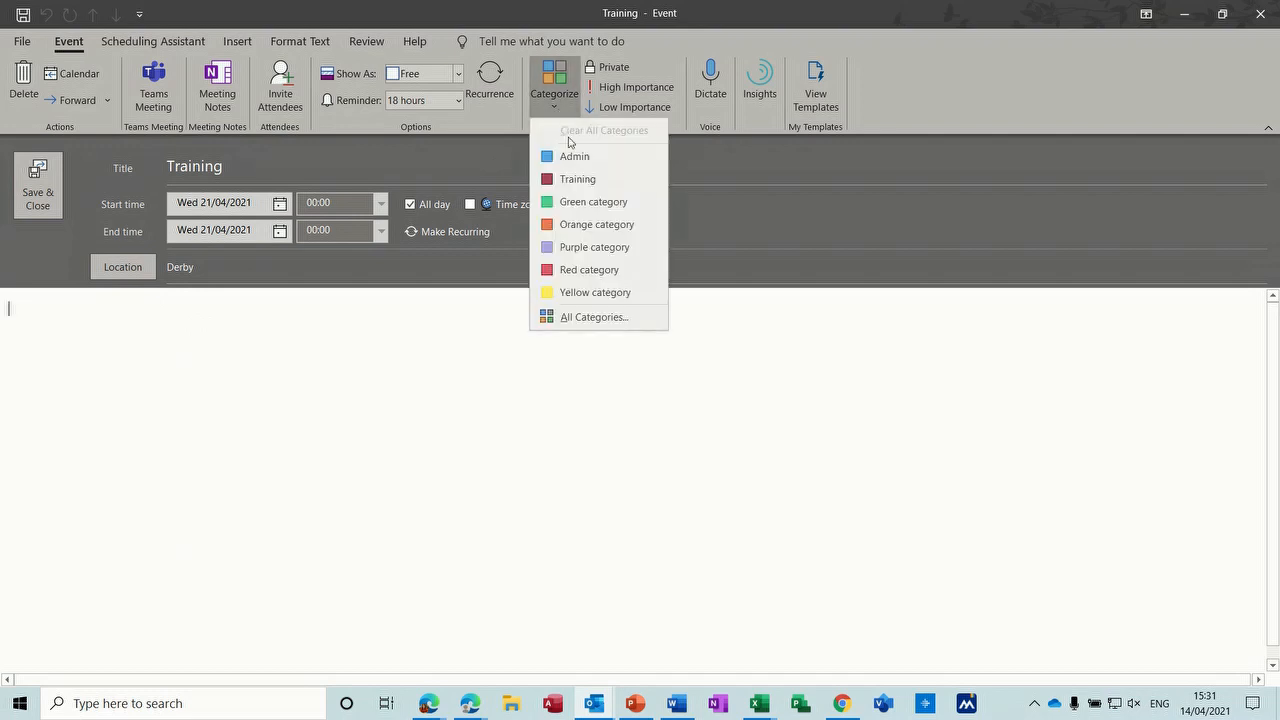
{"action": "left_click", "coordinate": [573, 180]}
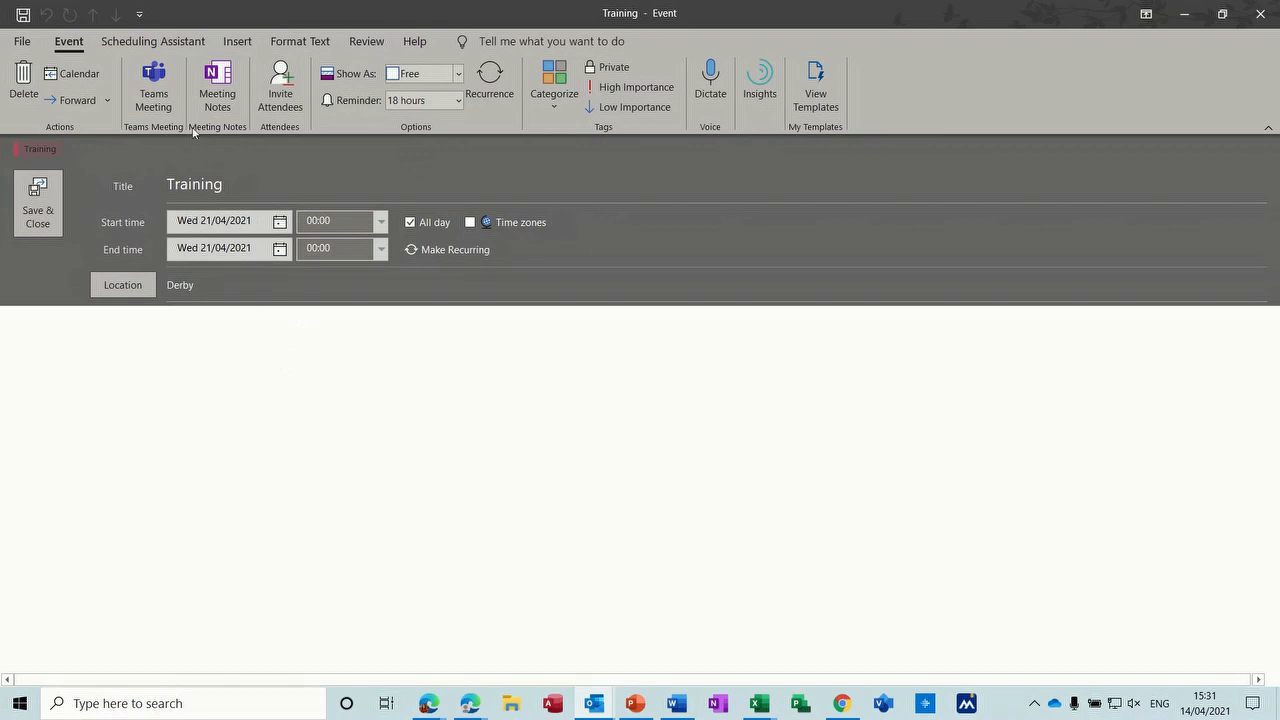
{"action": "left_click", "coordinate": [155, 80]}
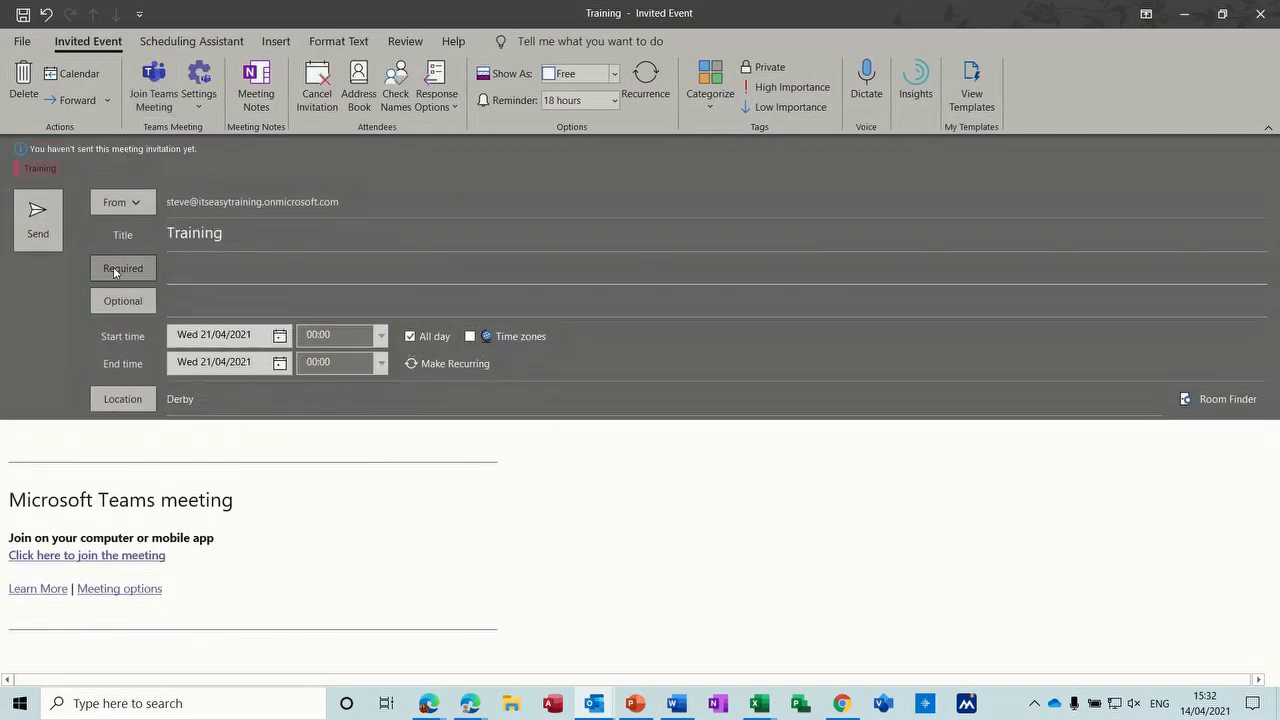
Step: Add the first suggested recent contact as a required attendee and send the Training meeting invitation
{"action": "left_click", "coordinate": [169, 268]}
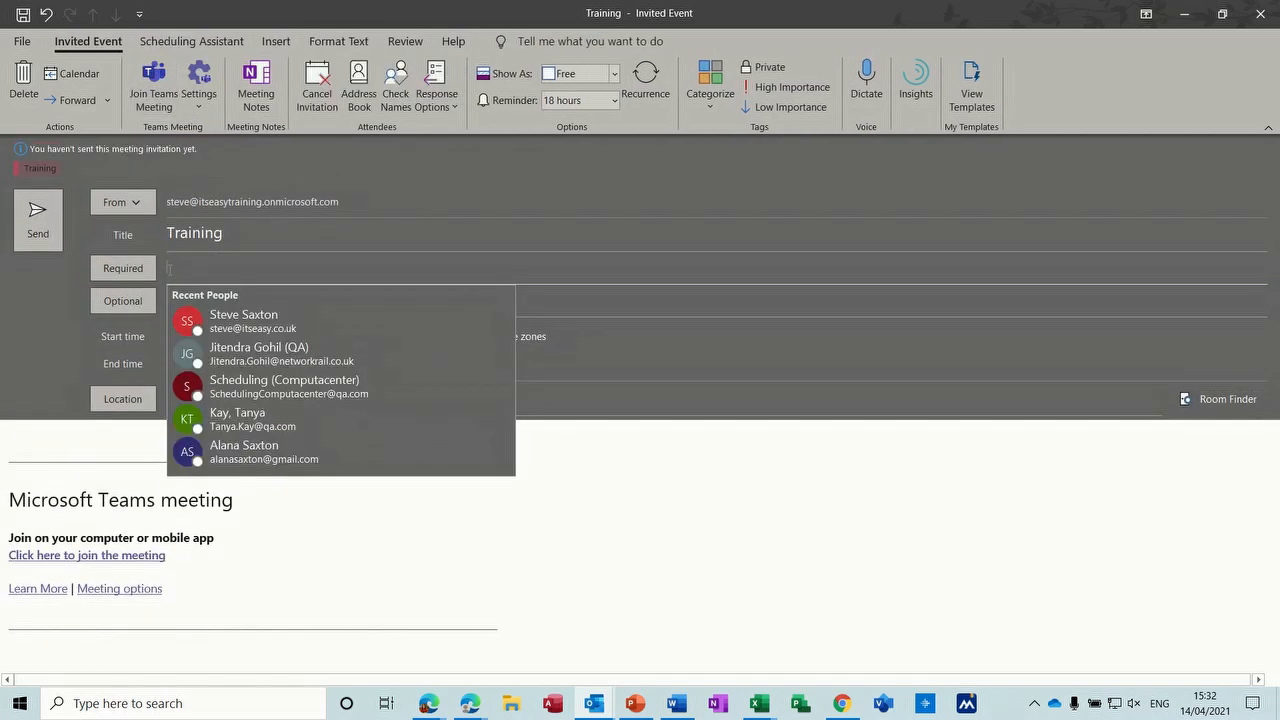
{"action": "left_click", "coordinate": [216, 320]}
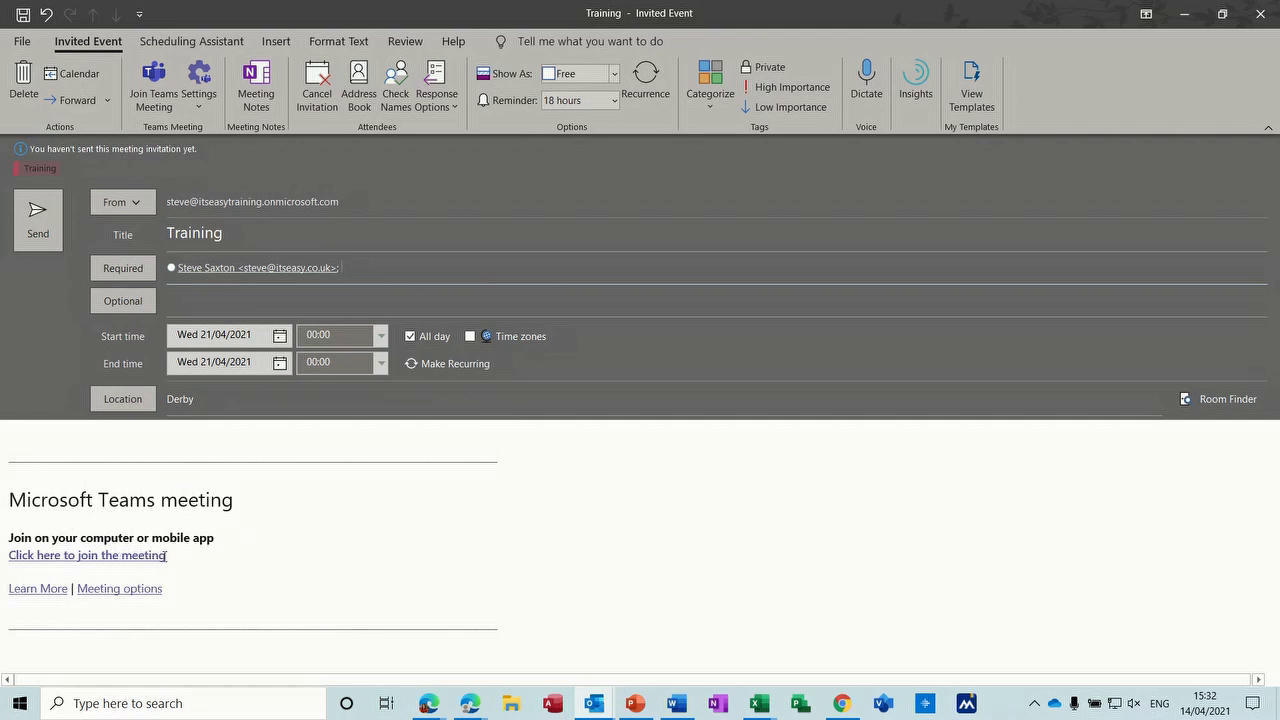
{"action": "left_click", "coordinate": [40, 220]}
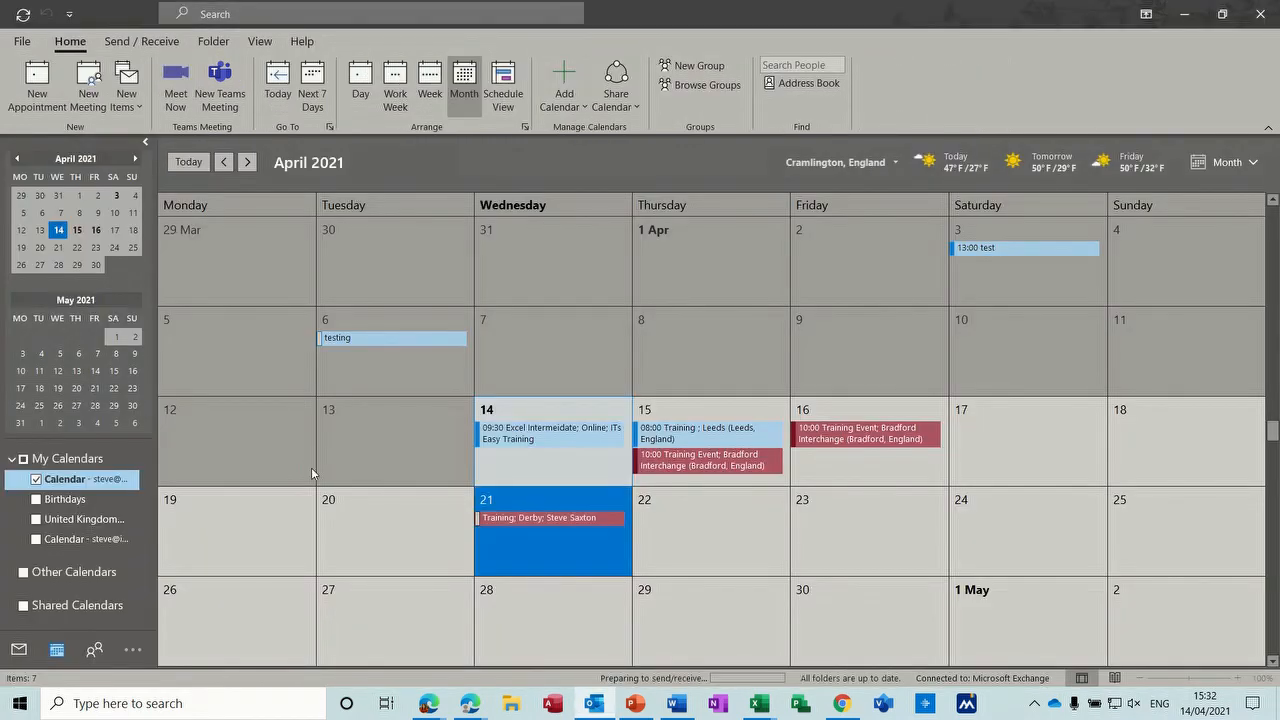
Step: Open the 21 April Training meeting to check its attendee response status, and close it unchanged
{"action": "mouse_move", "coordinate": [536, 518]}
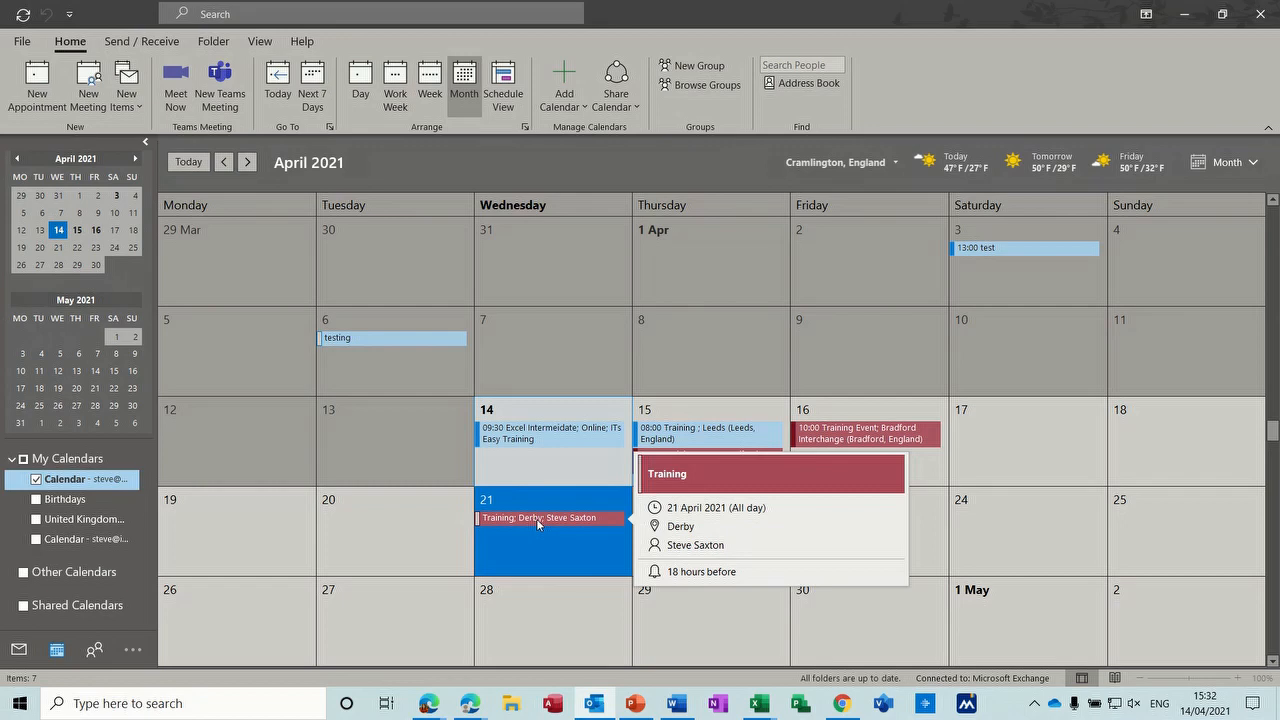
{"action": "left_click", "coordinate": [536, 518]}
{"action": "double_click", "coordinate": [536, 518]}
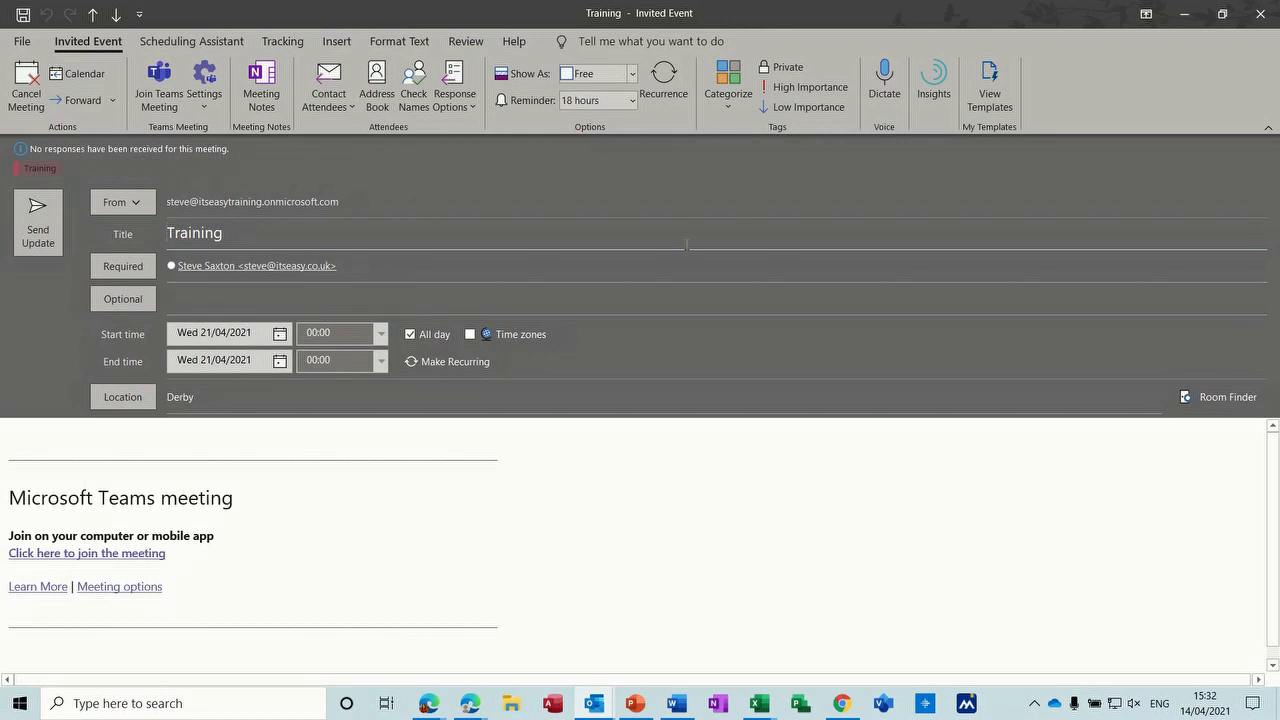
{"action": "left_click", "coordinate": [1260, 13]}
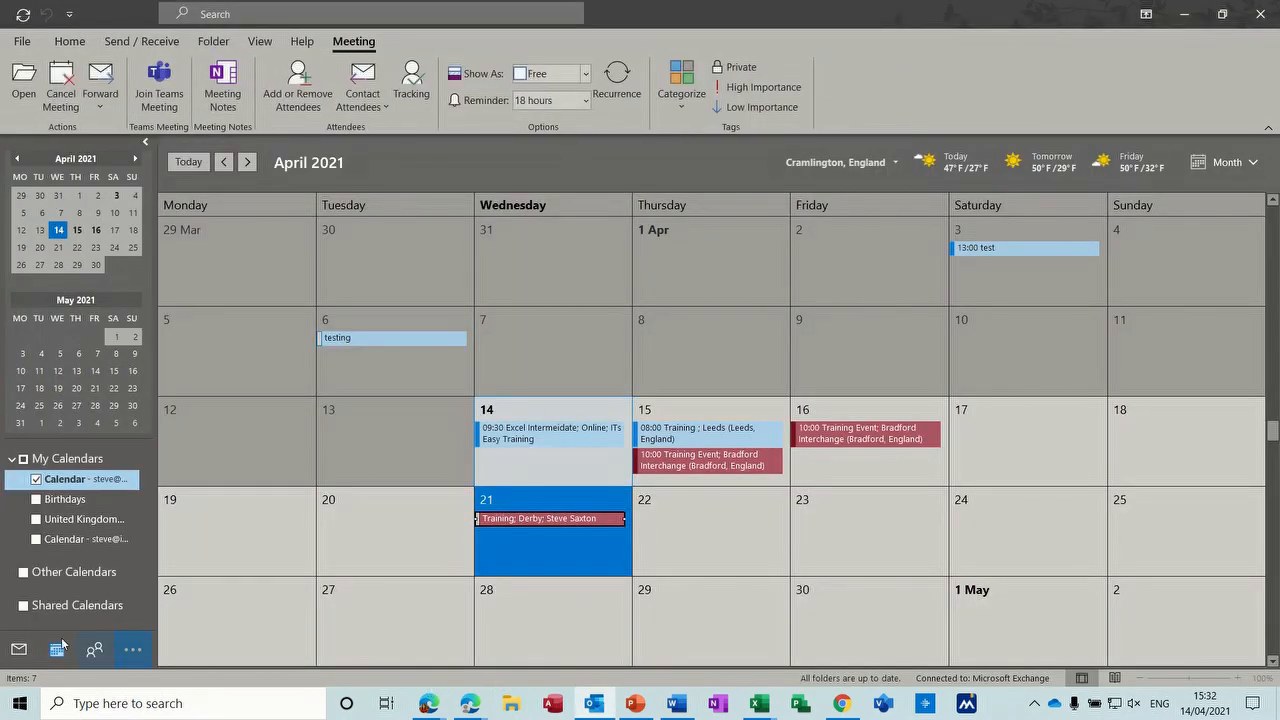
Step: Fetch new mail and accept the Training meeting invitation with an immediate response, returning to the calendar
{"action": "left_click", "coordinate": [20, 652]}
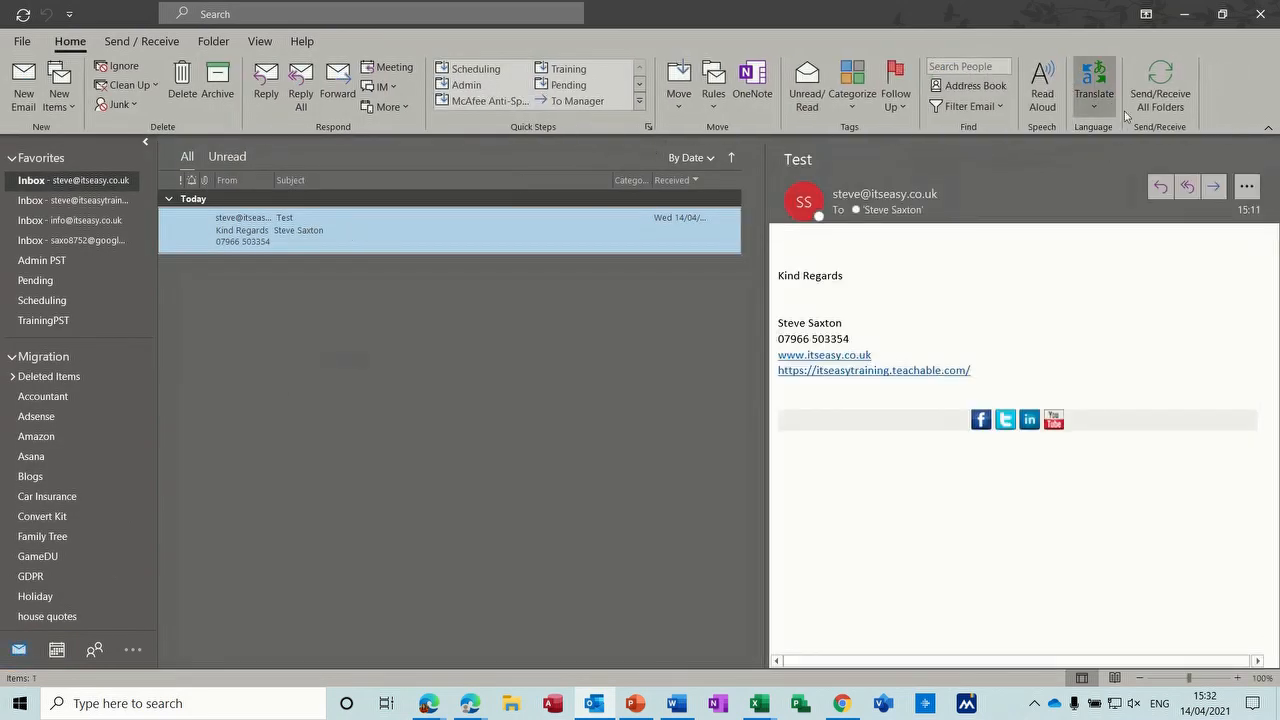
{"action": "left_click", "coordinate": [1155, 88]}
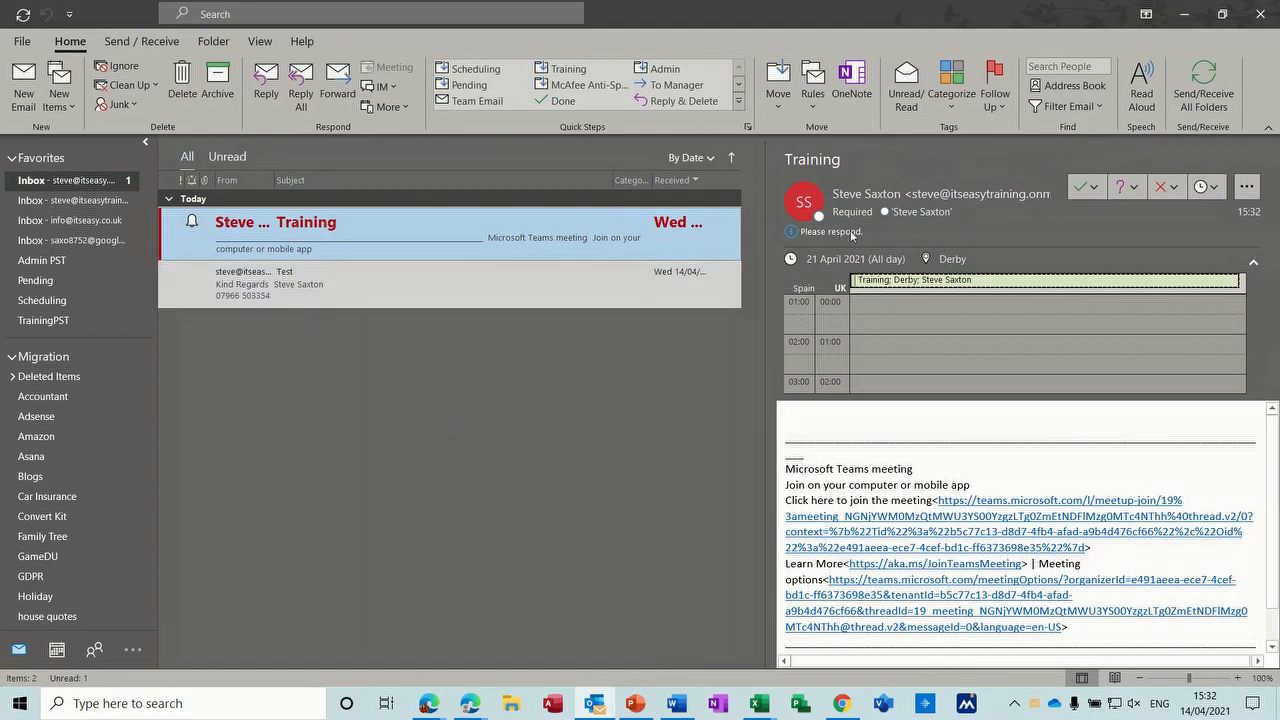
{"action": "left_click", "coordinate": [1083, 188]}
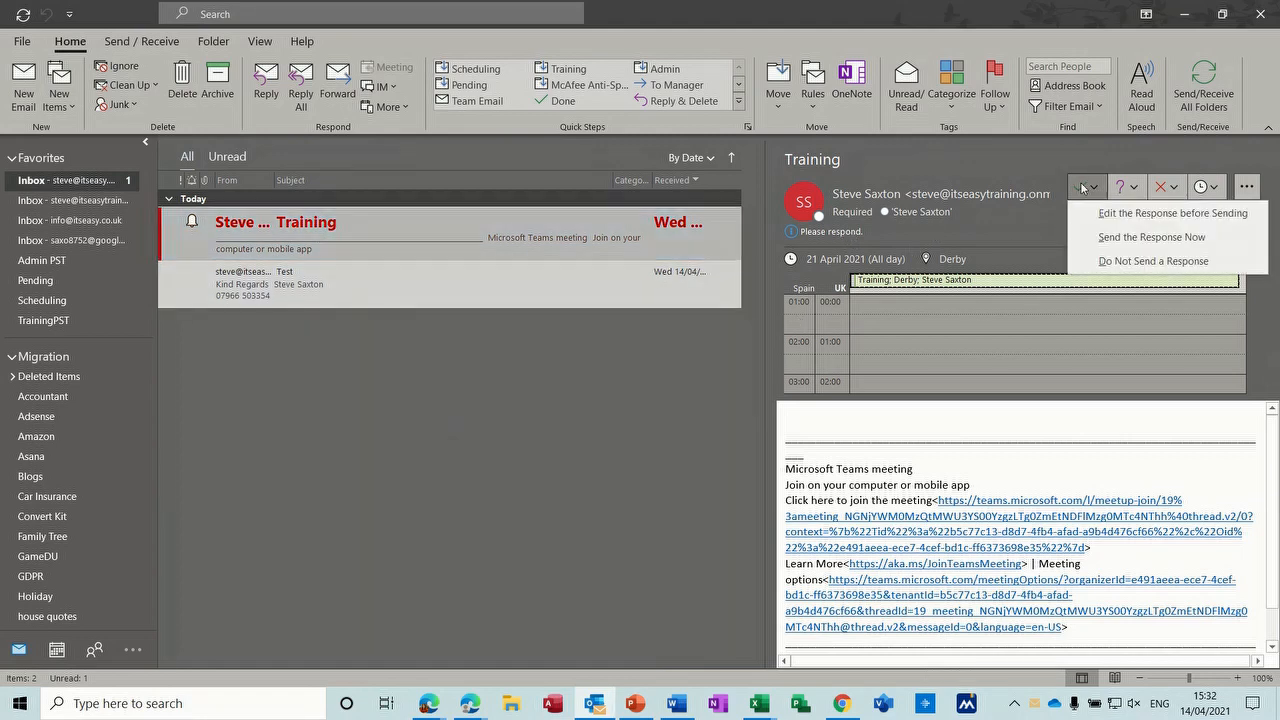
{"action": "left_click", "coordinate": [1101, 237]}
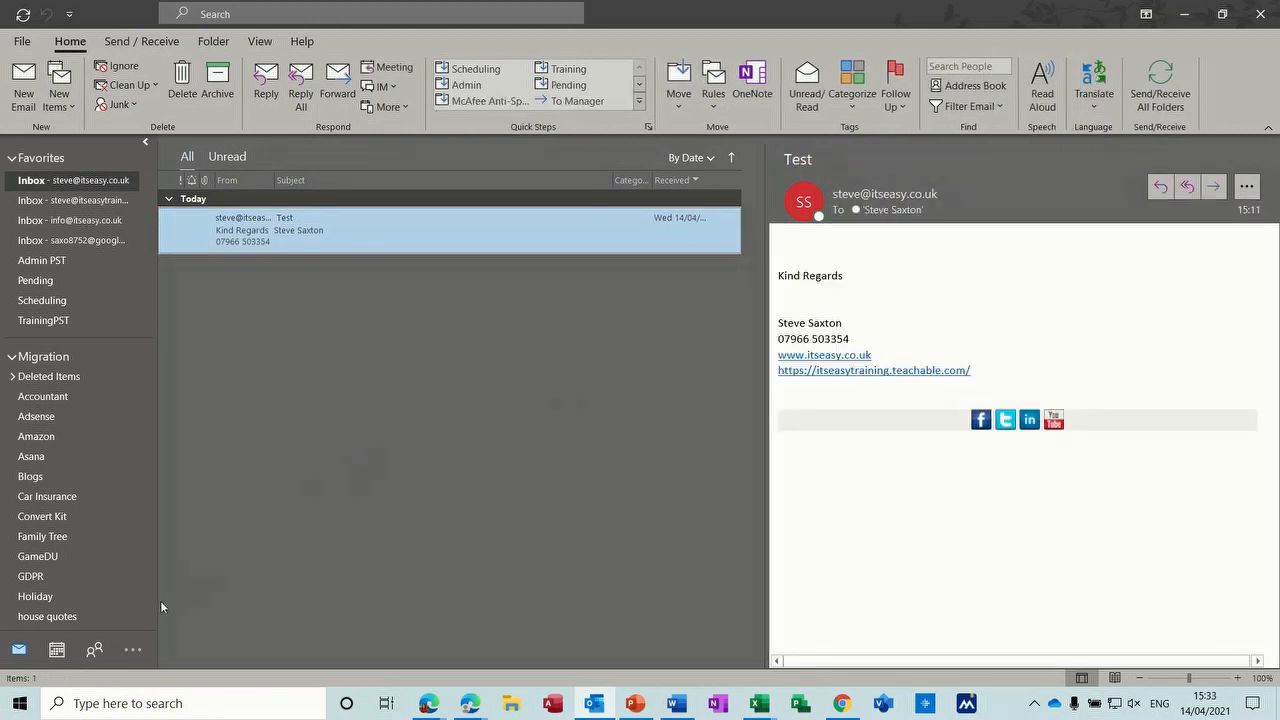
{"action": "left_click", "coordinate": [57, 650]}
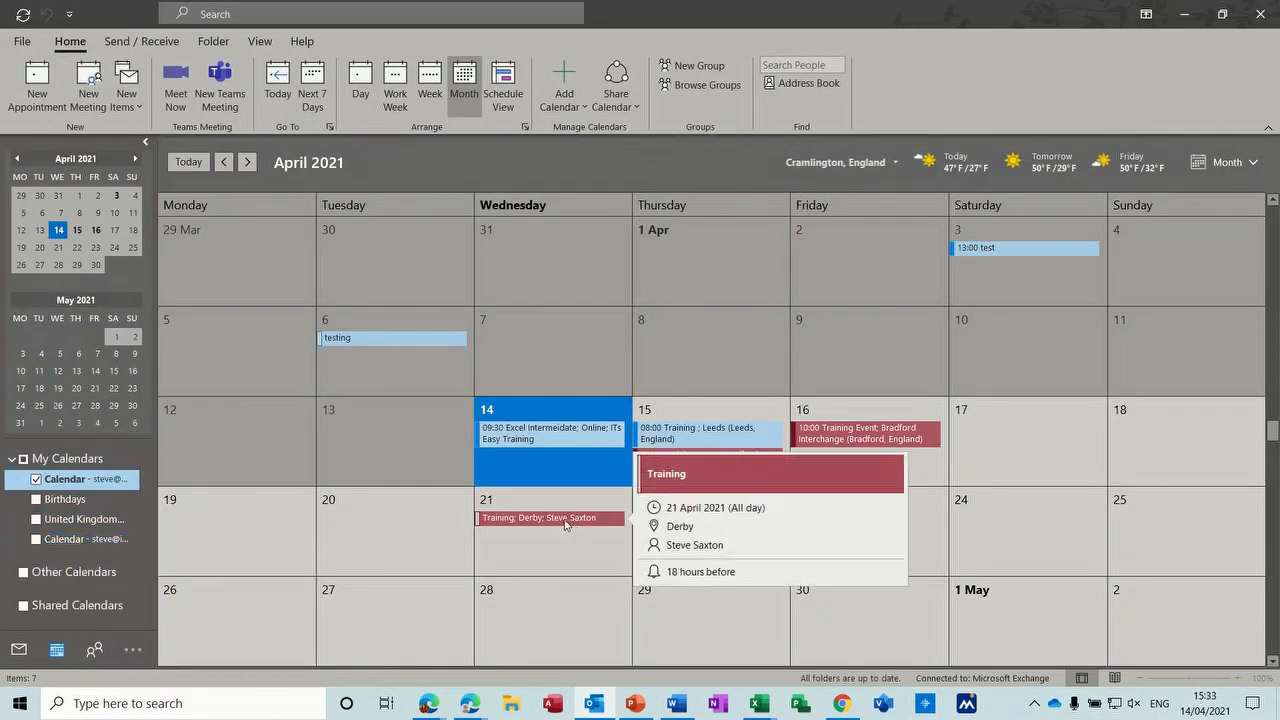
Step: Open the 21 April Training meeting to view its Recurrence option, and close it unchanged
{"action": "left_click", "coordinate": [565, 519]}
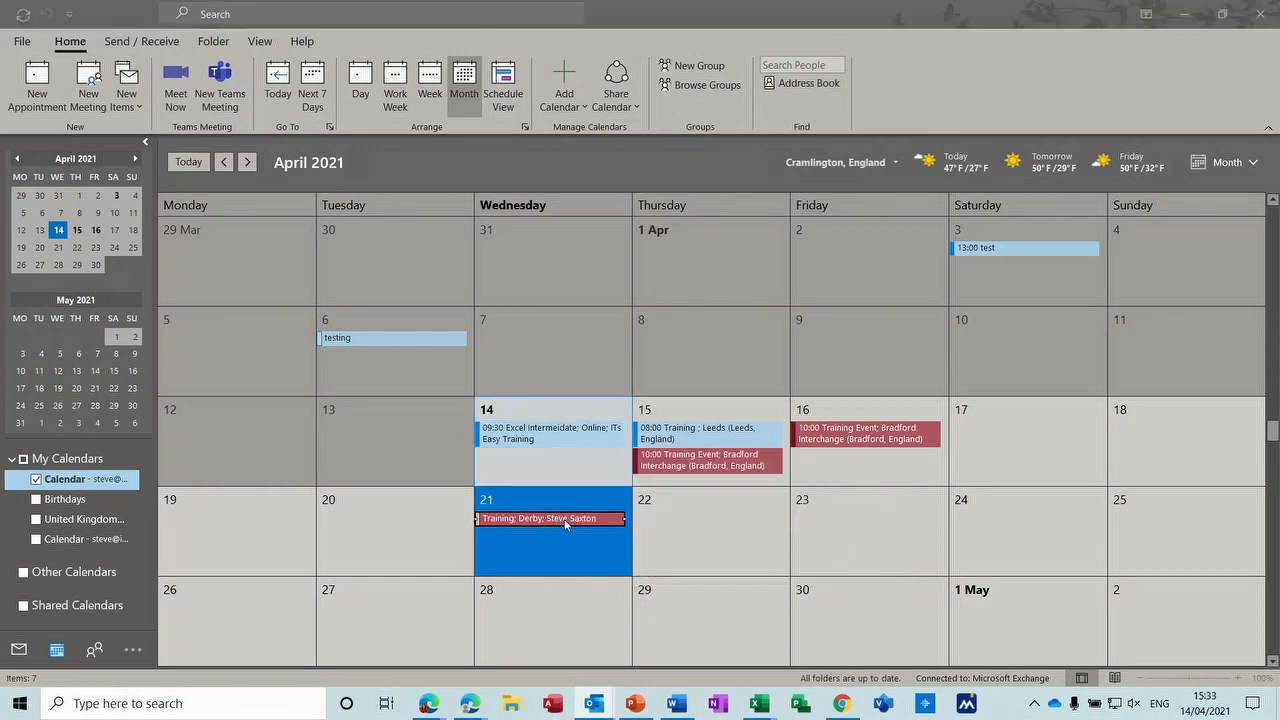
{"action": "double_click", "coordinate": [565, 519]}
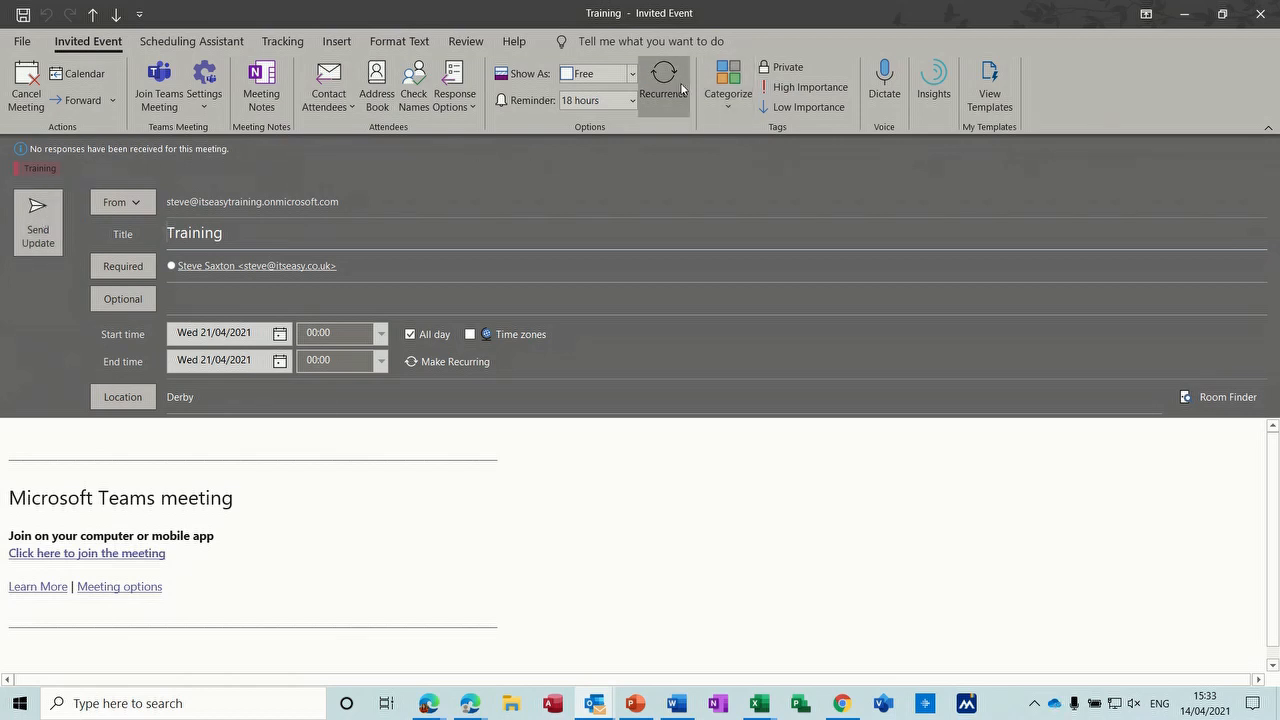
{"action": "left_click", "coordinate": [1260, 14]}
{"action": "left_click", "coordinate": [584, 520]}
{"action": "key", "text": "Delete"}
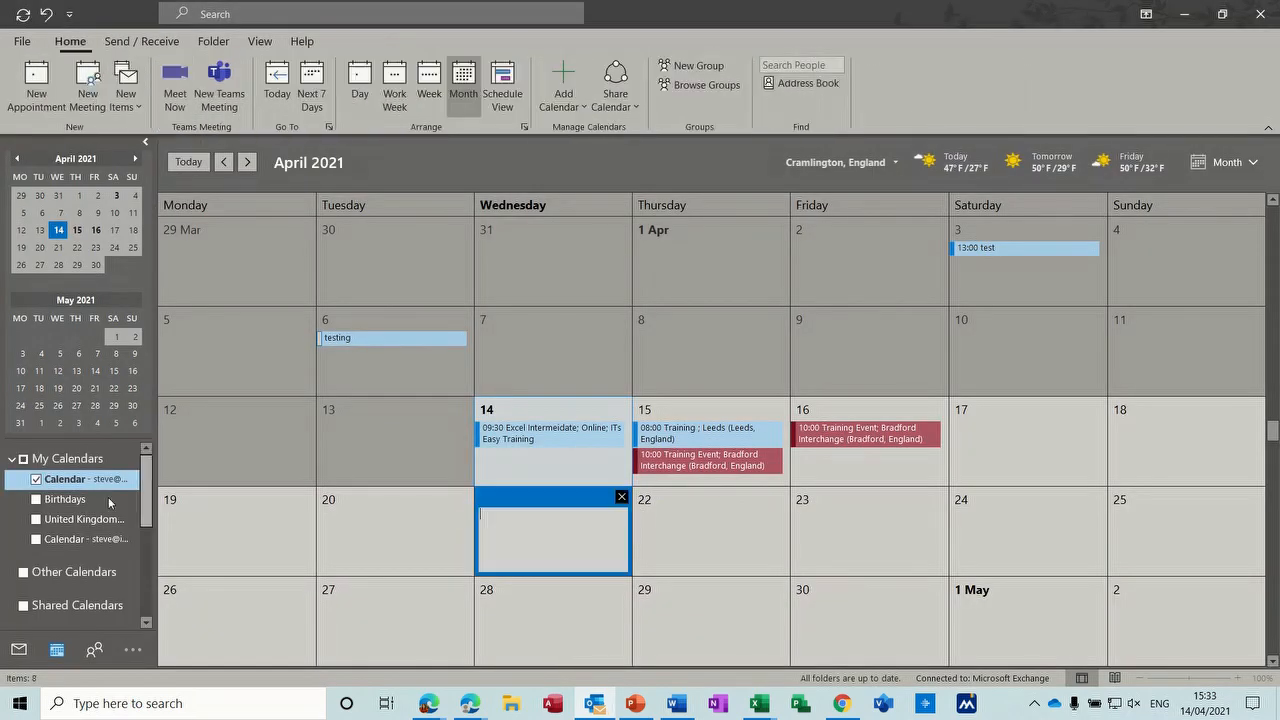
Step: Compare the second account's calendar with the main one in overlay and side-by-side arrangements, and hide it again
{"action": "left_click", "coordinate": [37, 541]}
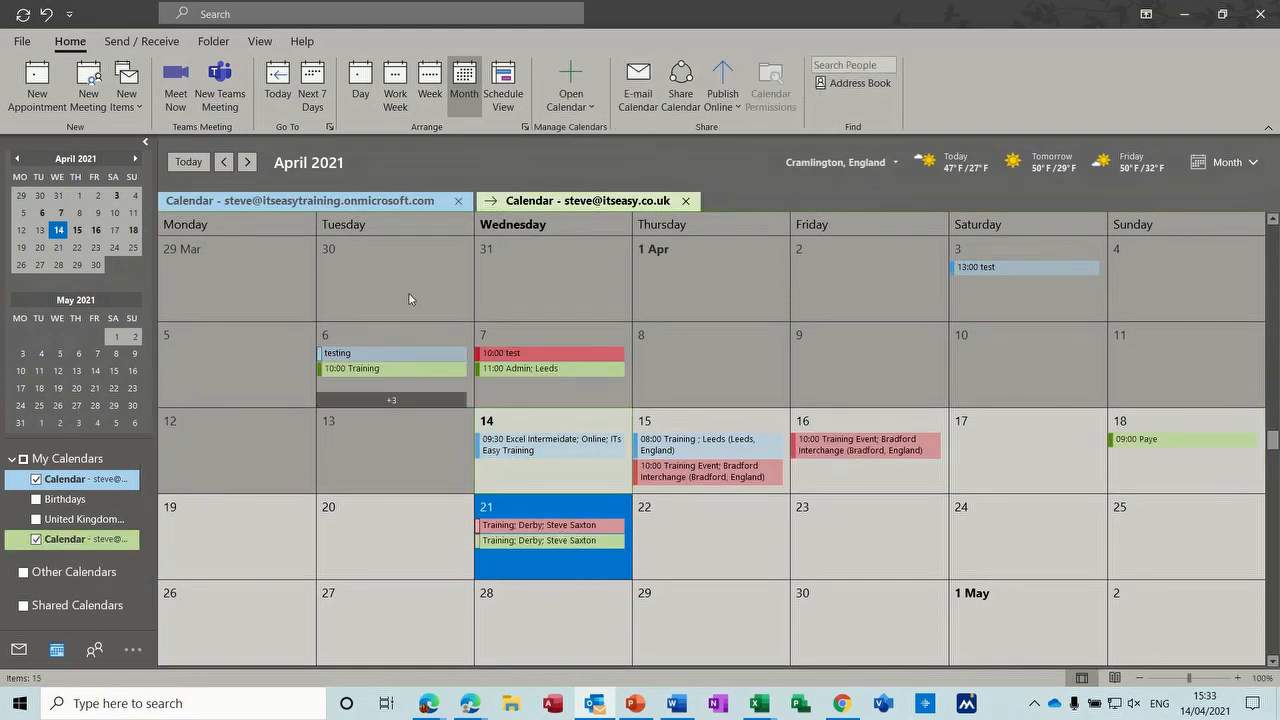
{"action": "left_click", "coordinate": [490, 203]}
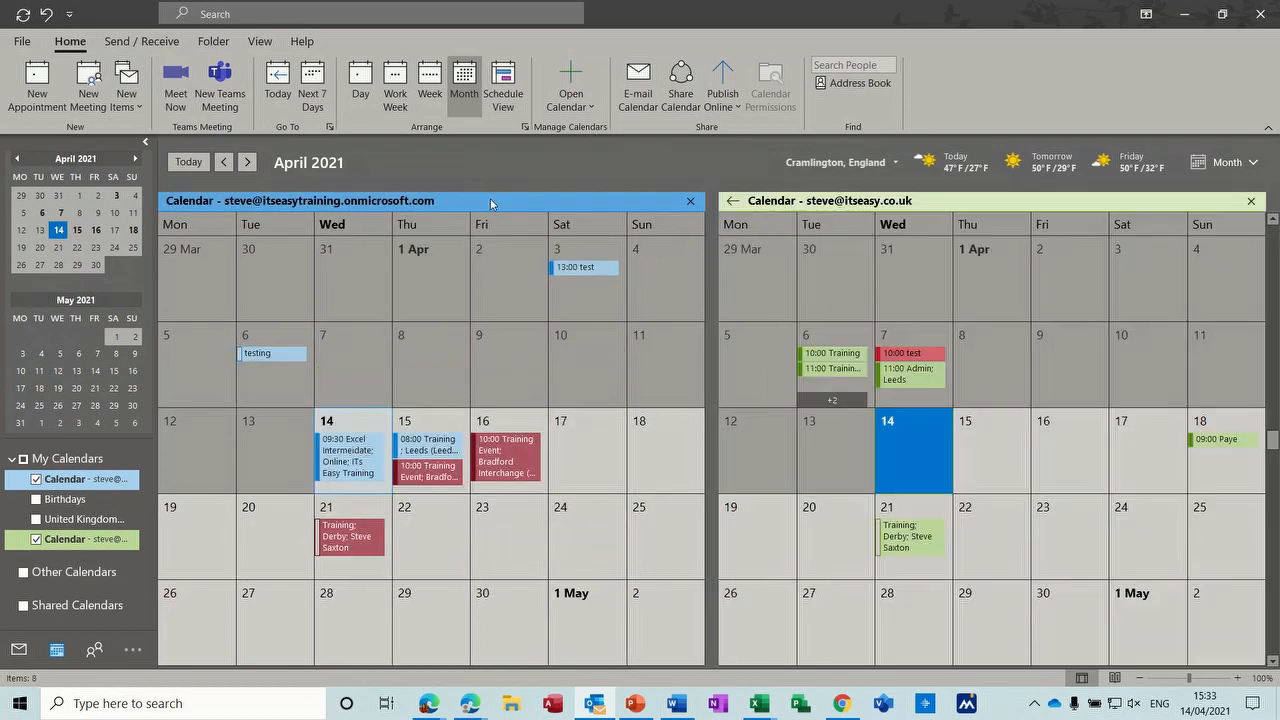
{"action": "left_click", "coordinate": [733, 204]}
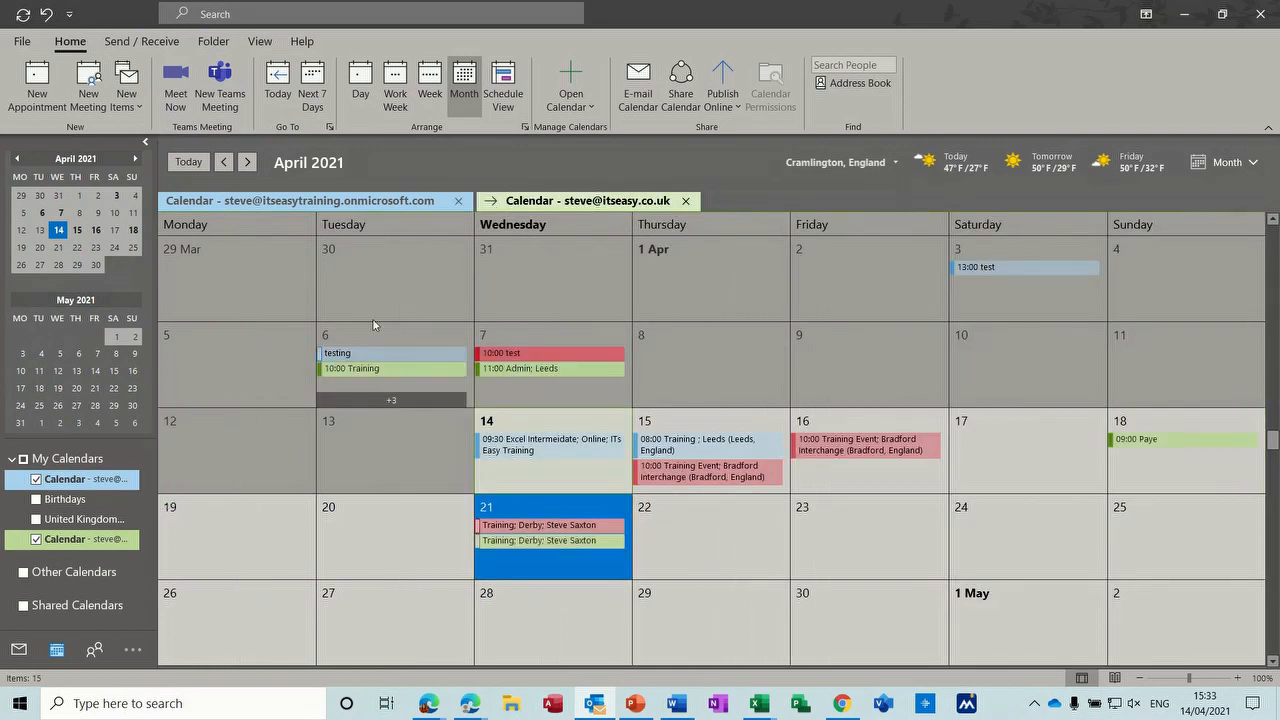
{"action": "left_click", "coordinate": [493, 203]}
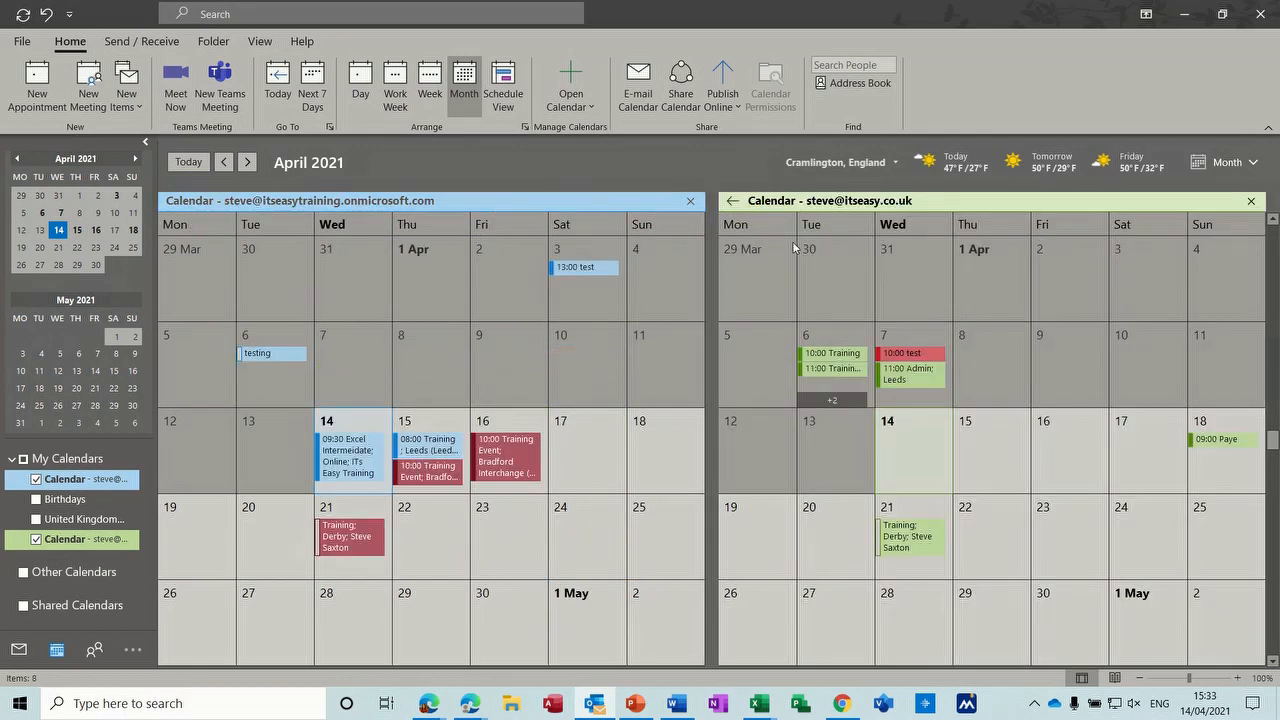
{"action": "left_click", "coordinate": [36, 540]}
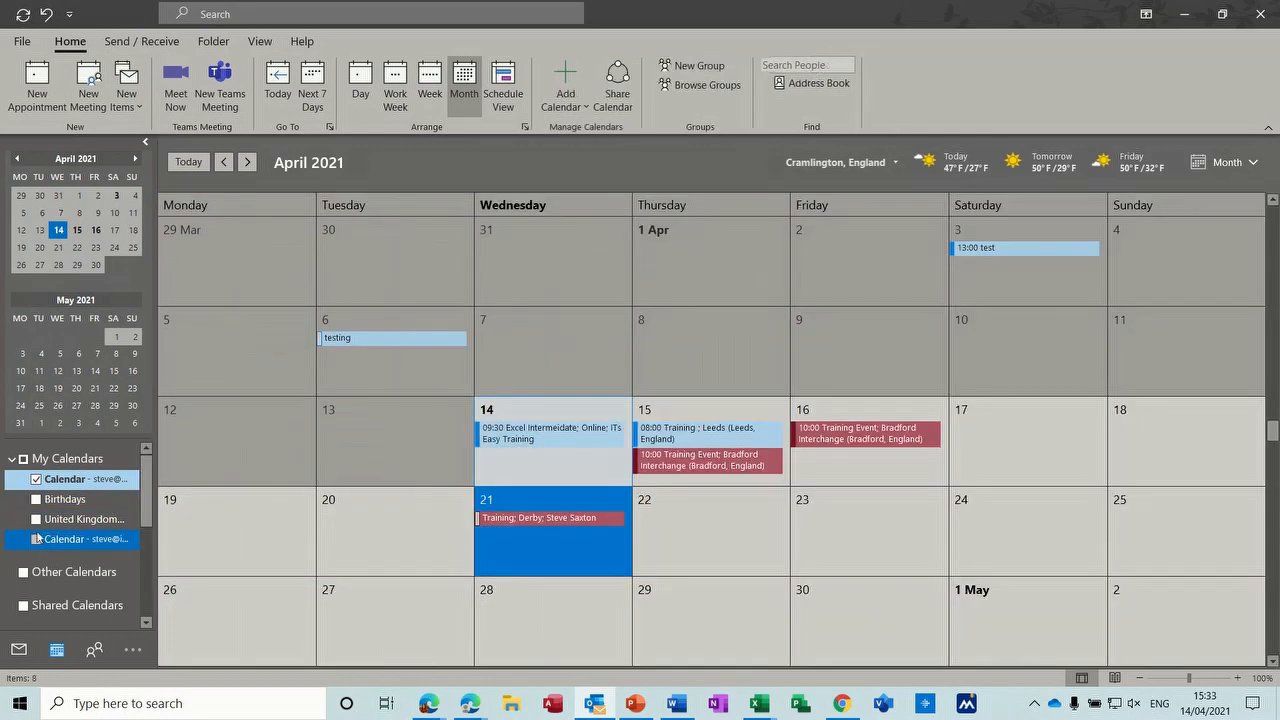
Step: View the United Kingdom holidays calendar overlaid on and beside the main calendar, and hide it again
{"action": "left_click", "coordinate": [36, 519]}
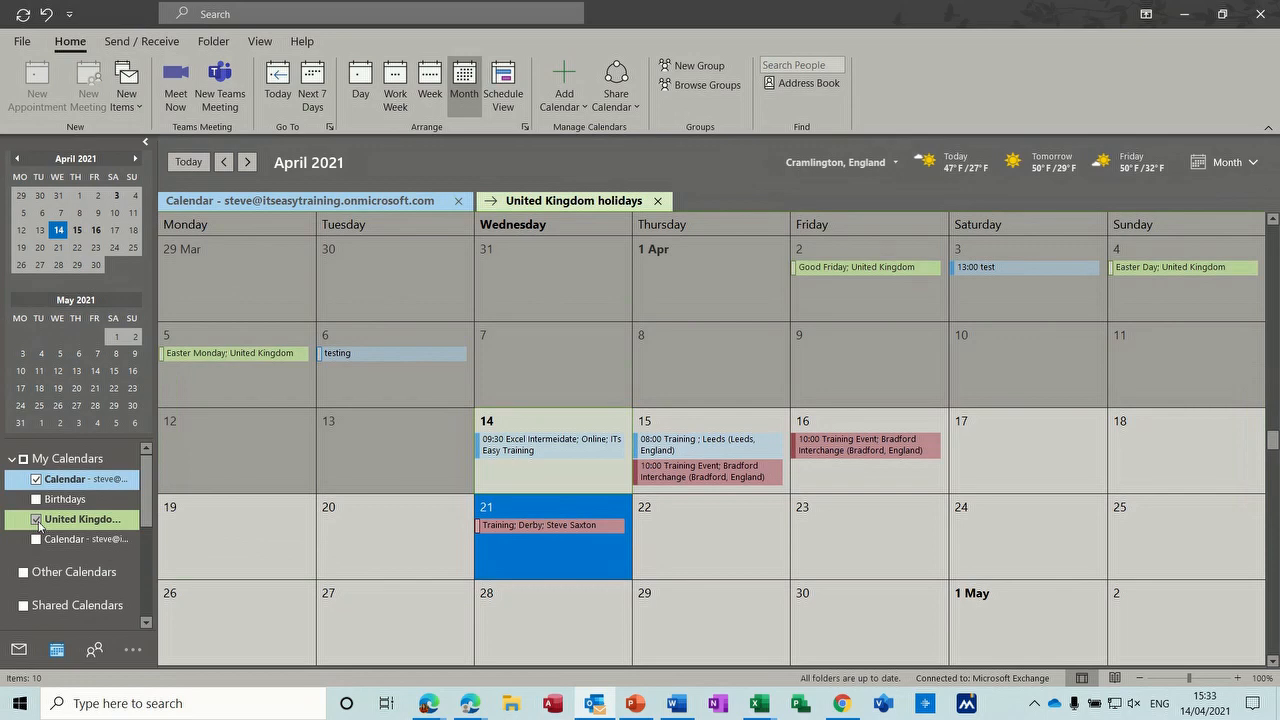
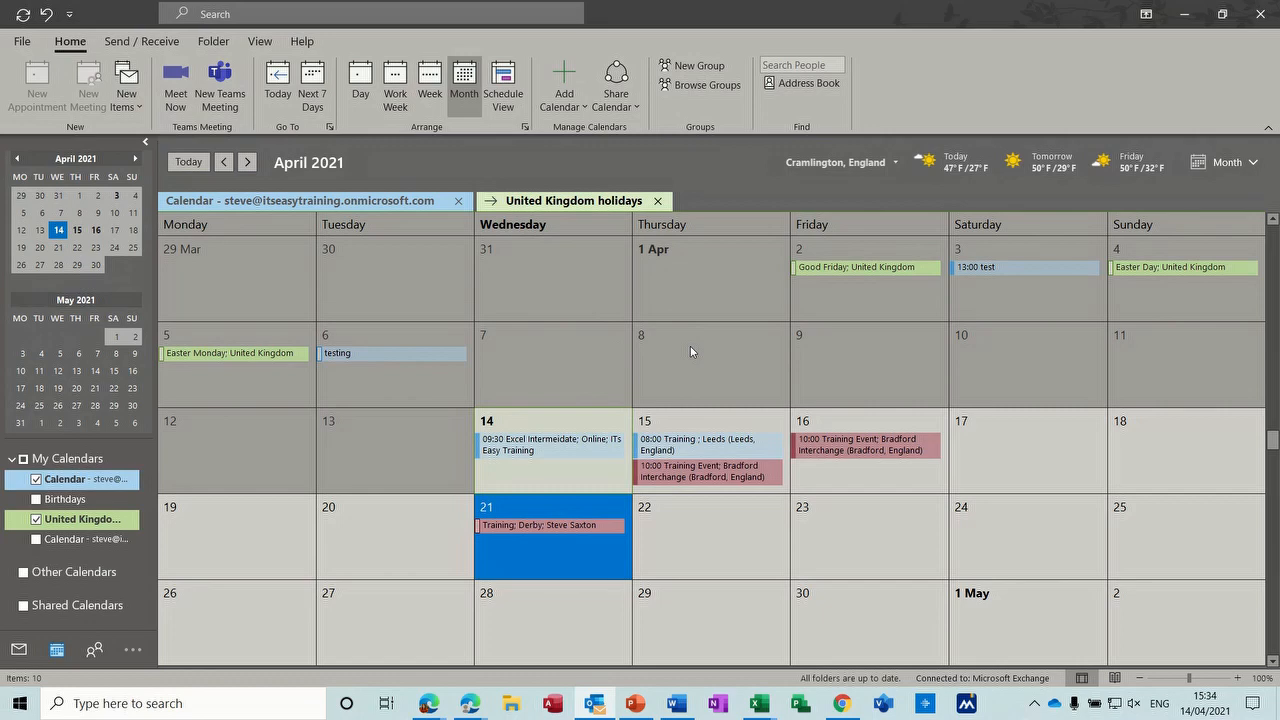
{"action": "left_click", "coordinate": [489, 203]}
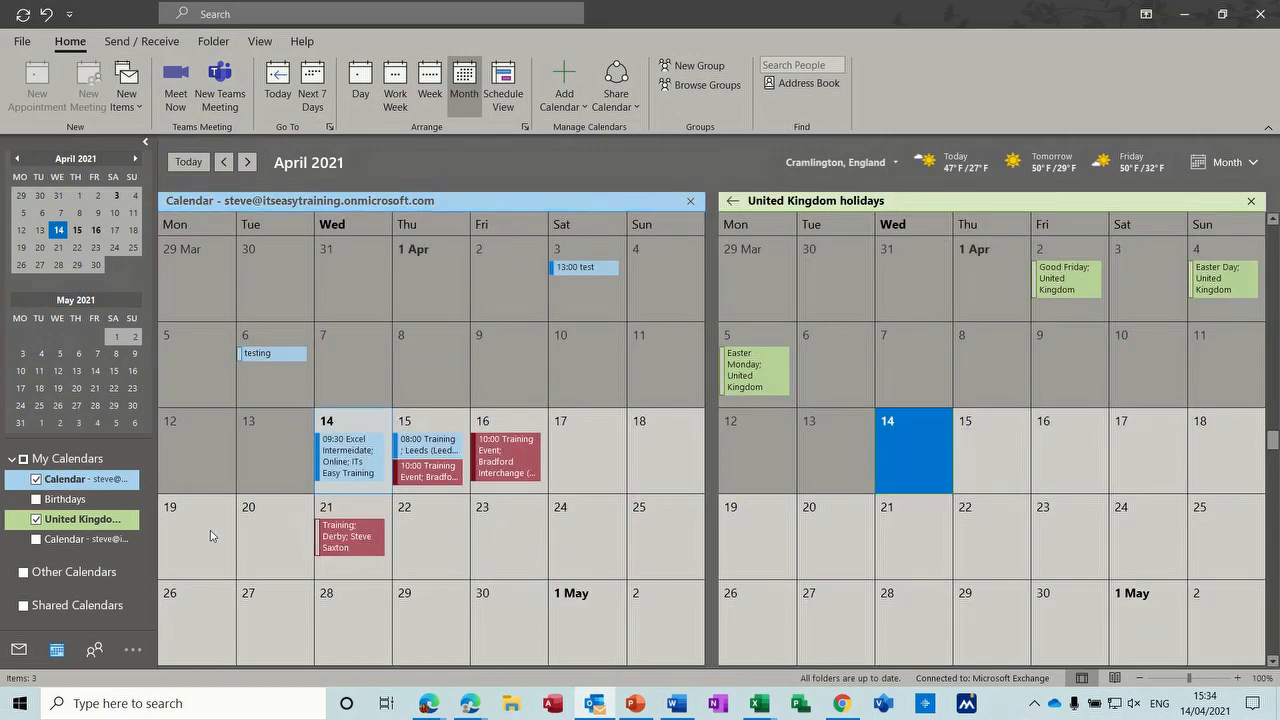
{"action": "left_click", "coordinate": [37, 520]}
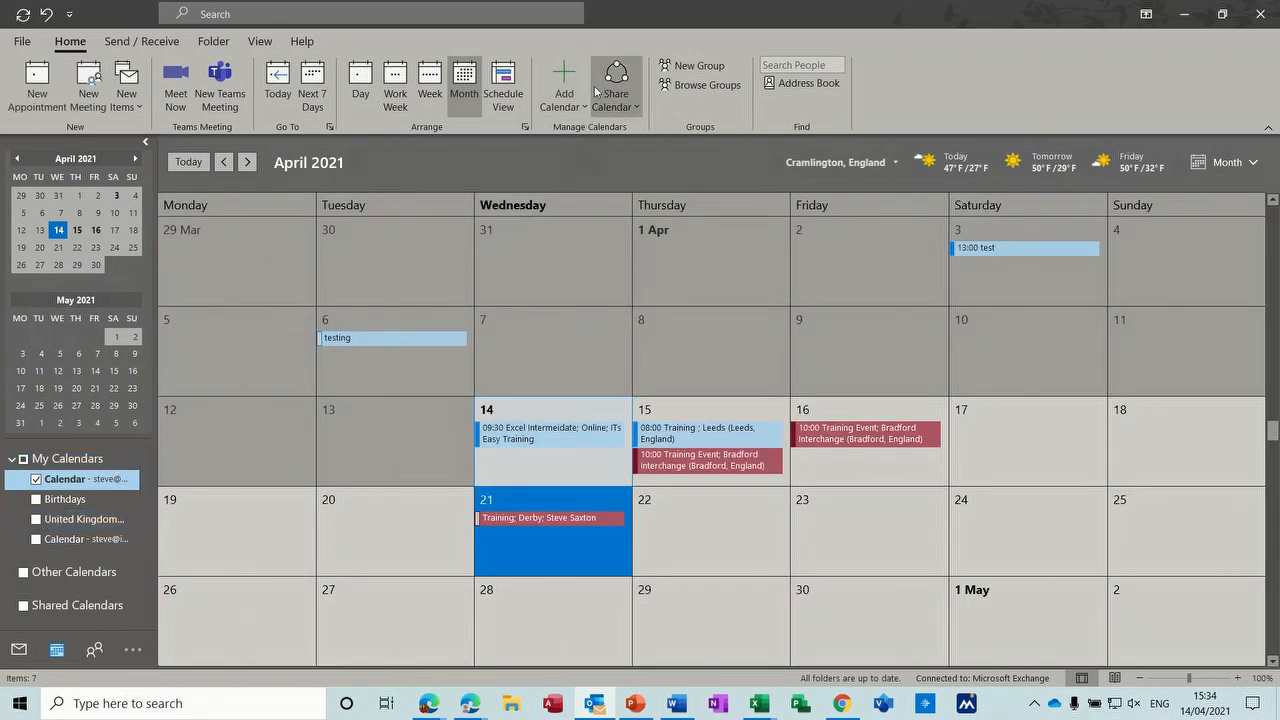
Step: View the address book list for adding a calendar, and cancel without choosing an entry
{"action": "left_click", "coordinate": [575, 103]}
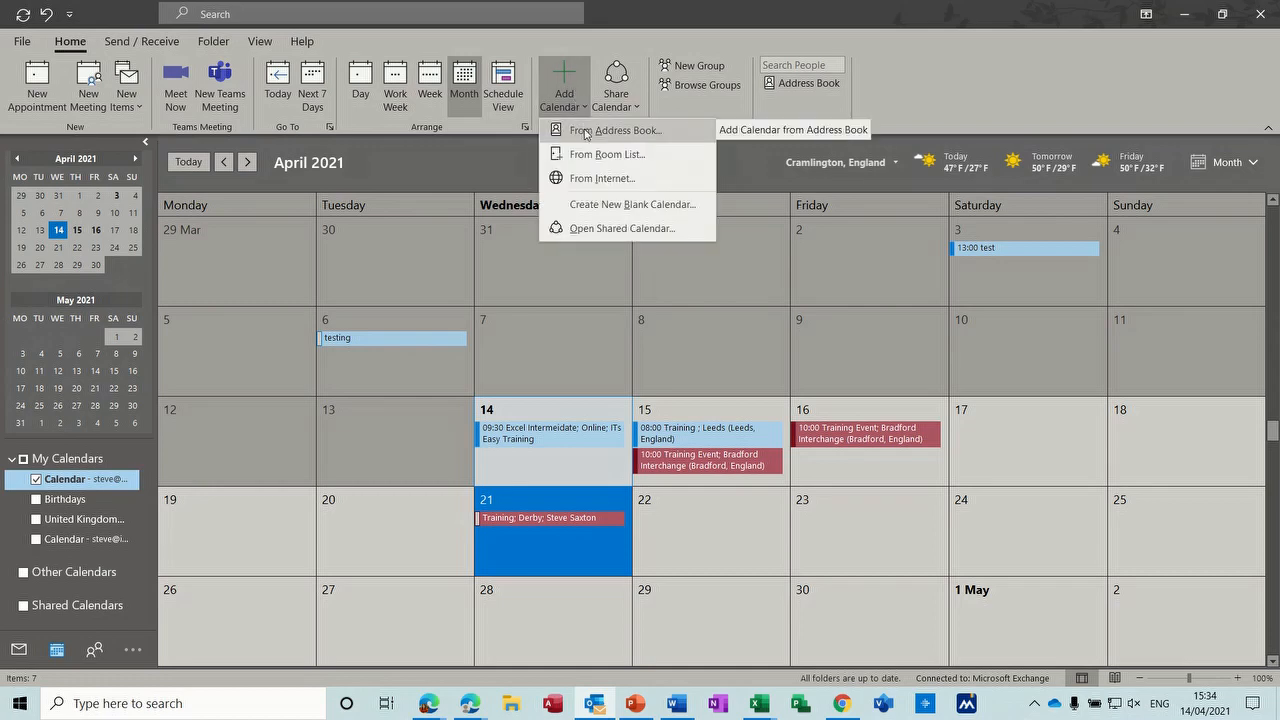
{"action": "left_click", "coordinate": [586, 131]}
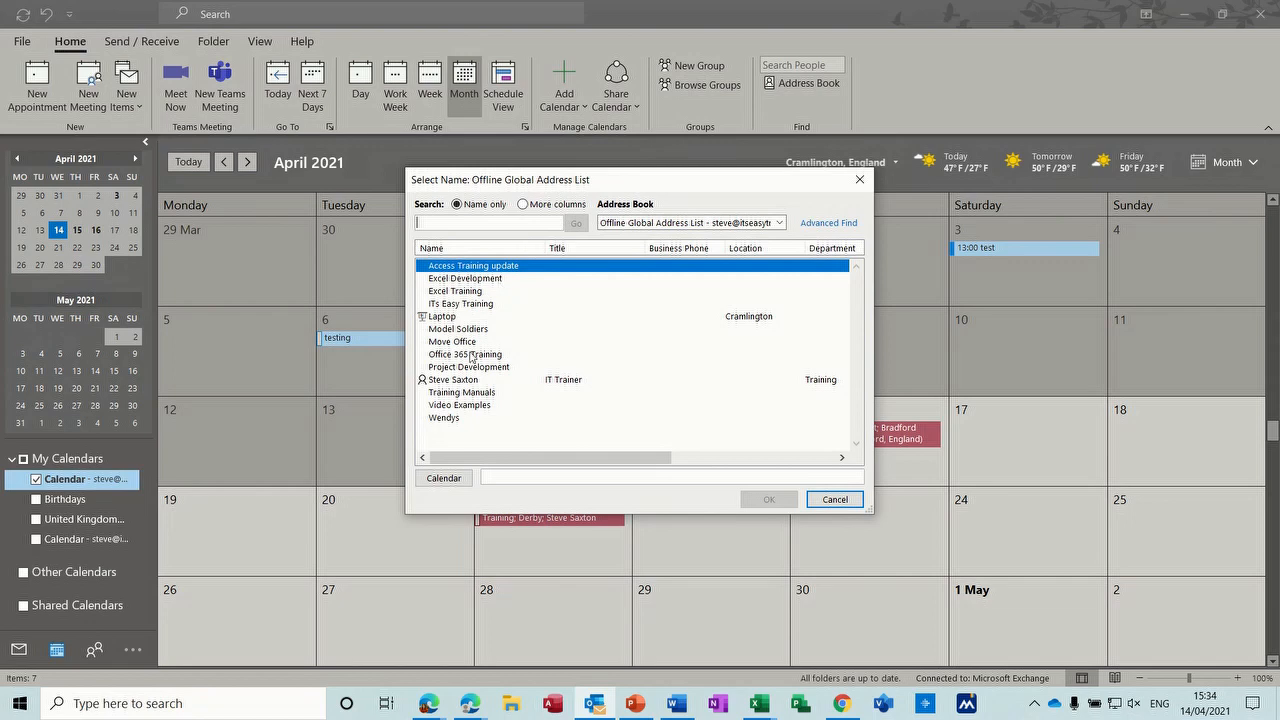
{"action": "left_click", "coordinate": [822, 509]}
Step: Review the sharing permission levels of the main calendar for My Organization, and close the properties unchanged
{"action": "left_click", "coordinate": [620, 86]}
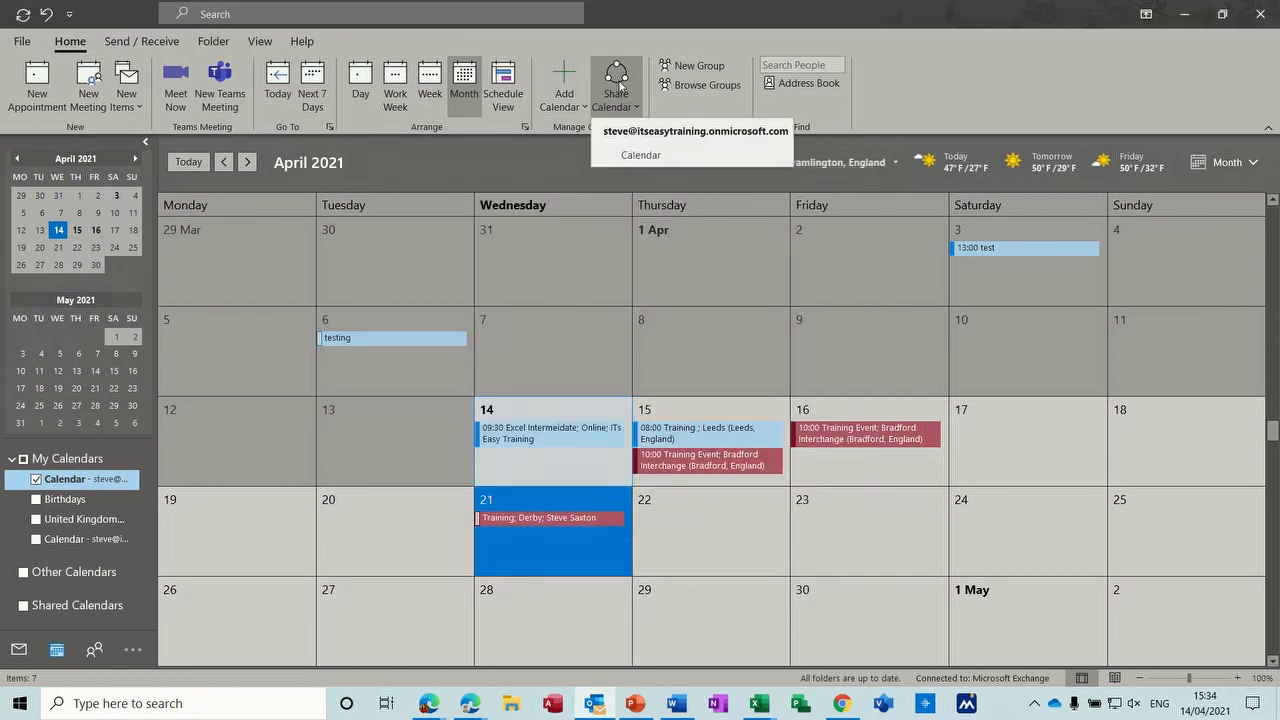
{"action": "left_click", "coordinate": [640, 156]}
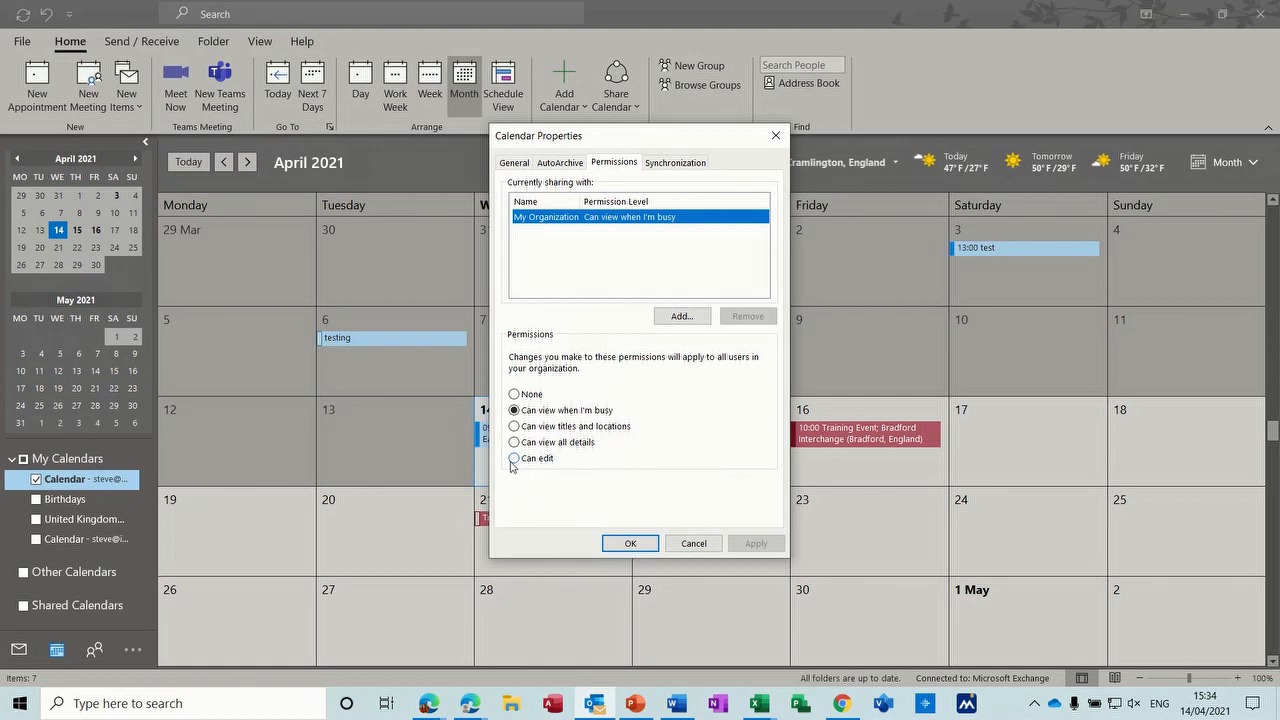
{"action": "left_click", "coordinate": [629, 545]}
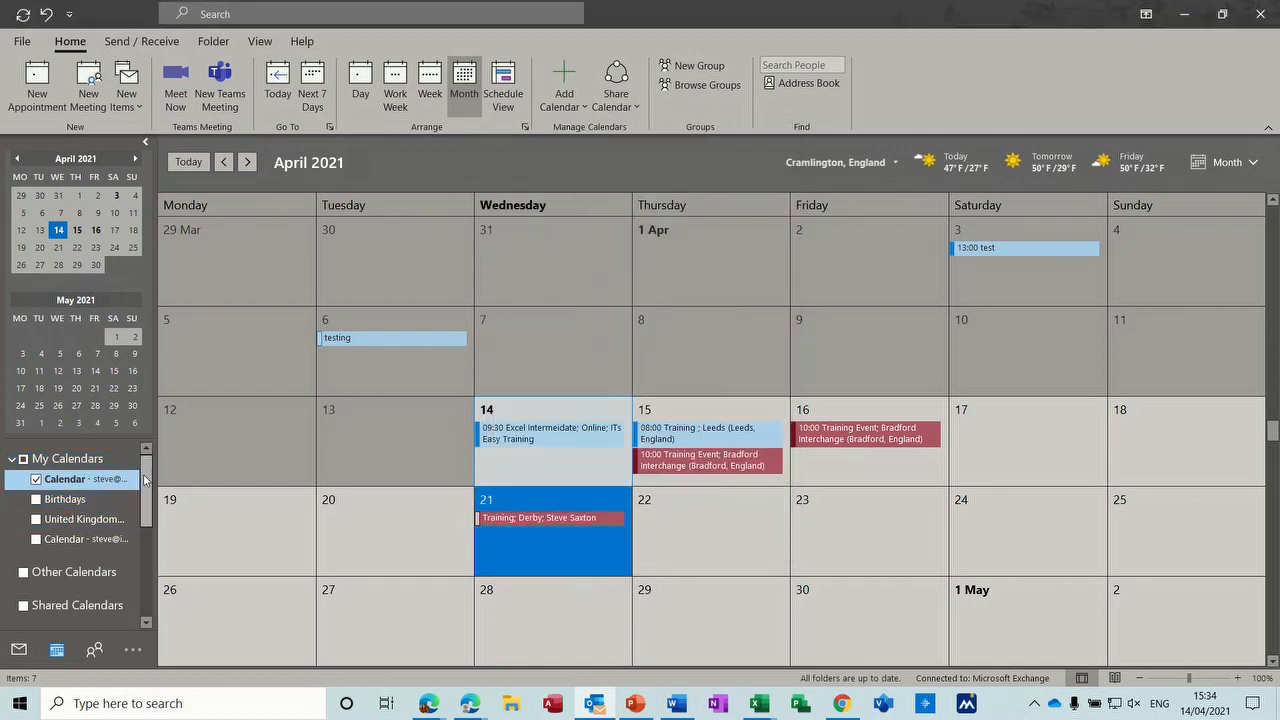
Step: Show the Office 365 Training and Project Development group calendars beside the main calendar, and hide both again
{"action": "left_click_drag", "start_coordinate": [150, 481], "coordinate": [140, 545]}
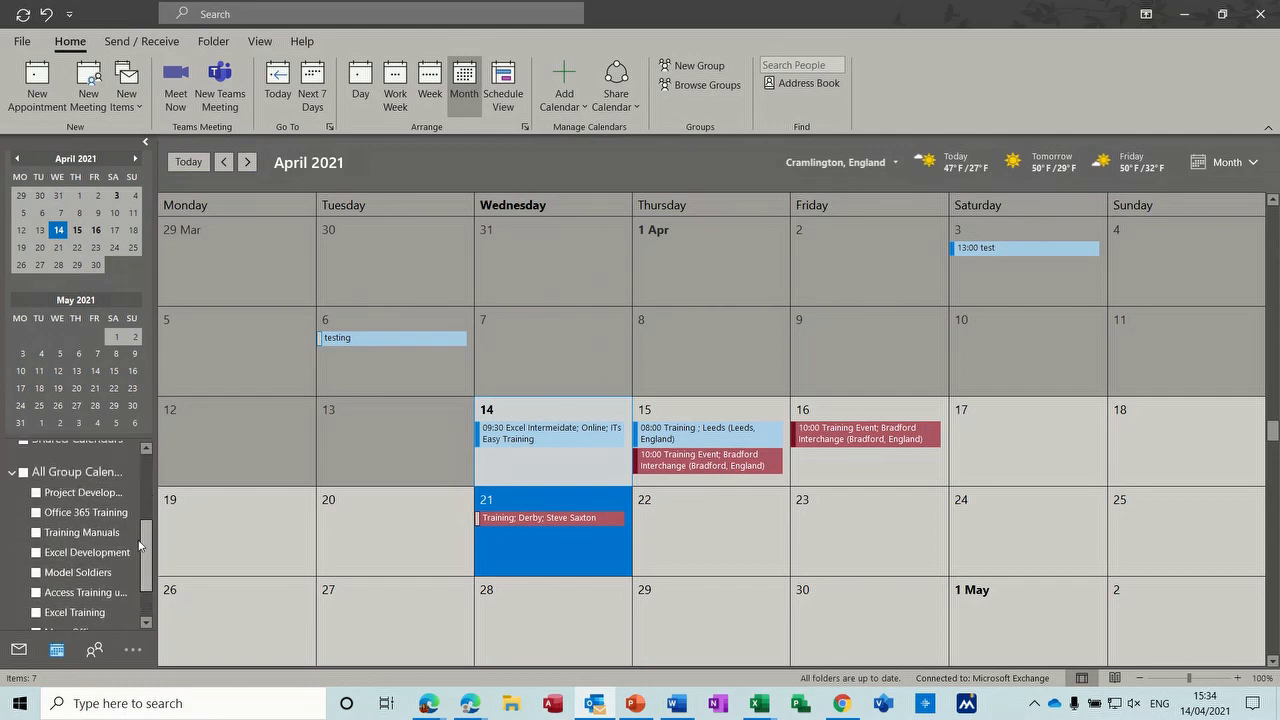
{"action": "left_click", "coordinate": [37, 513]}
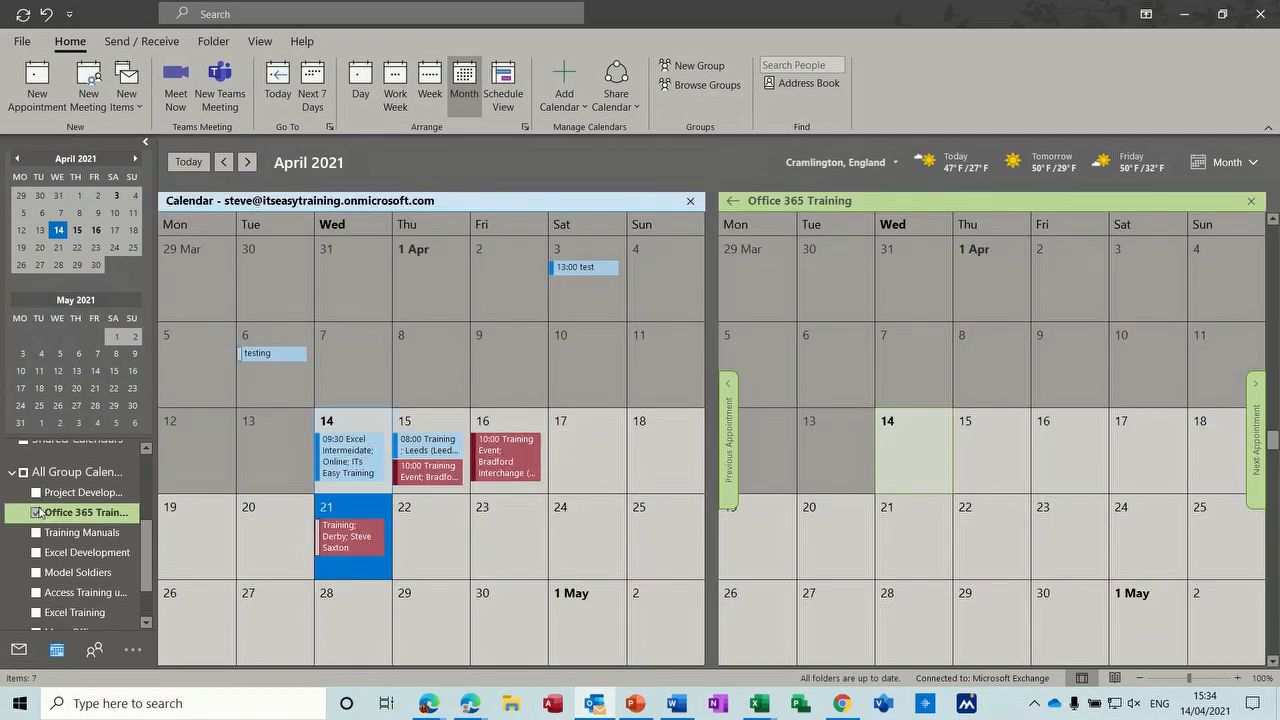
{"action": "left_click", "coordinate": [36, 492]}
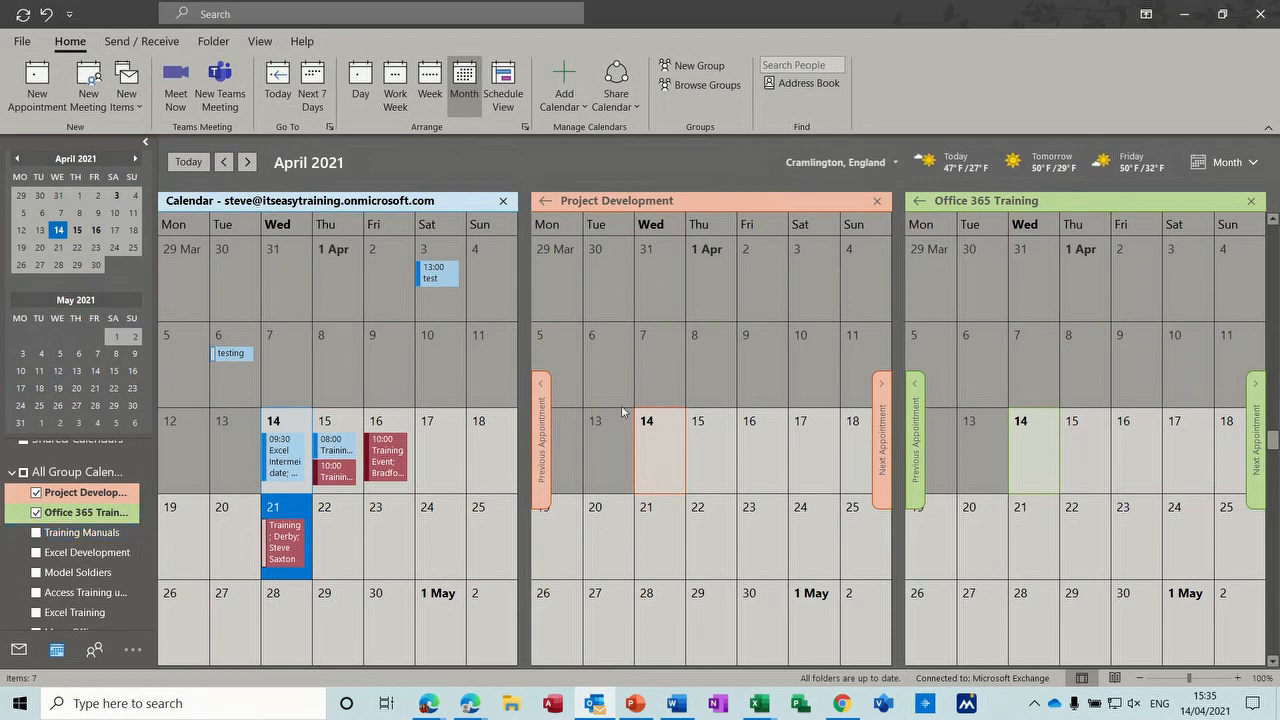
{"action": "left_click", "coordinate": [44, 517]}
{"action": "left_click", "coordinate": [36, 492]}
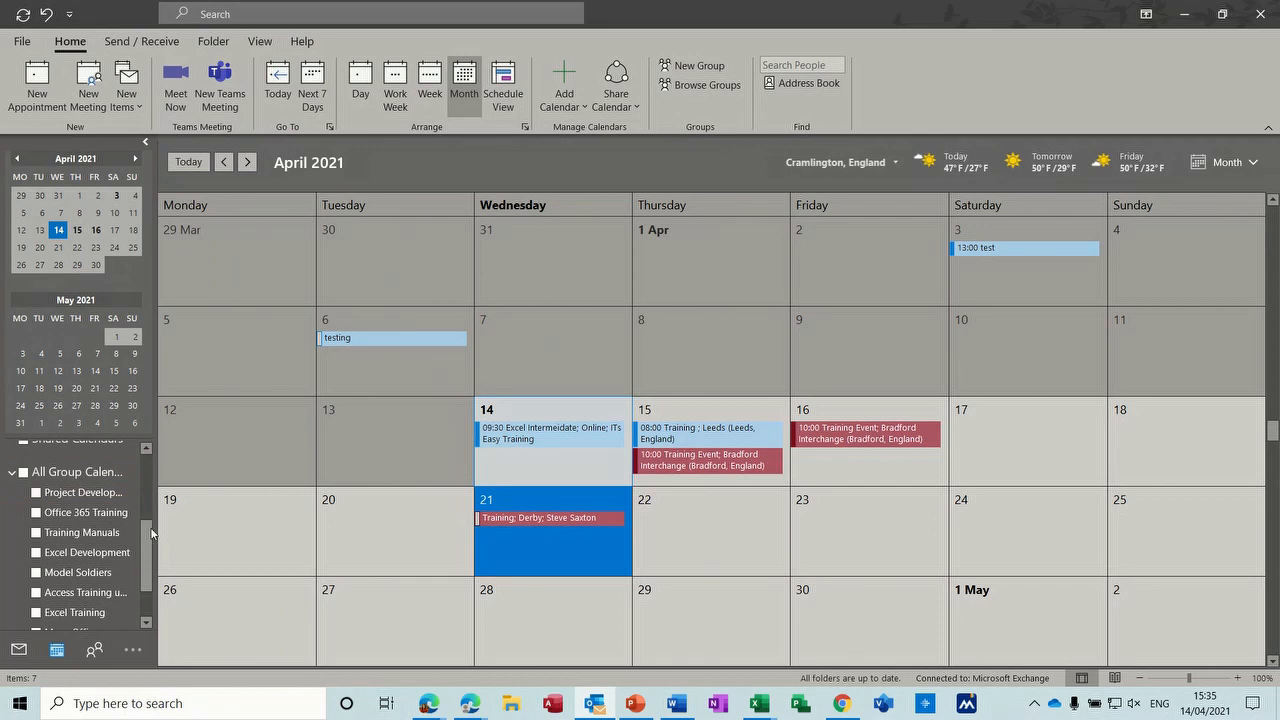
Step: Review the options available for the My Calendars group, including adding a calendar, and dismiss them
{"action": "scroll", "coordinate": [143, 555], "scroll_direction": "down", "scroll_amount": 1}
{"action": "scroll", "coordinate": [143, 558], "scroll_direction": "up", "scroll_amount": 5}
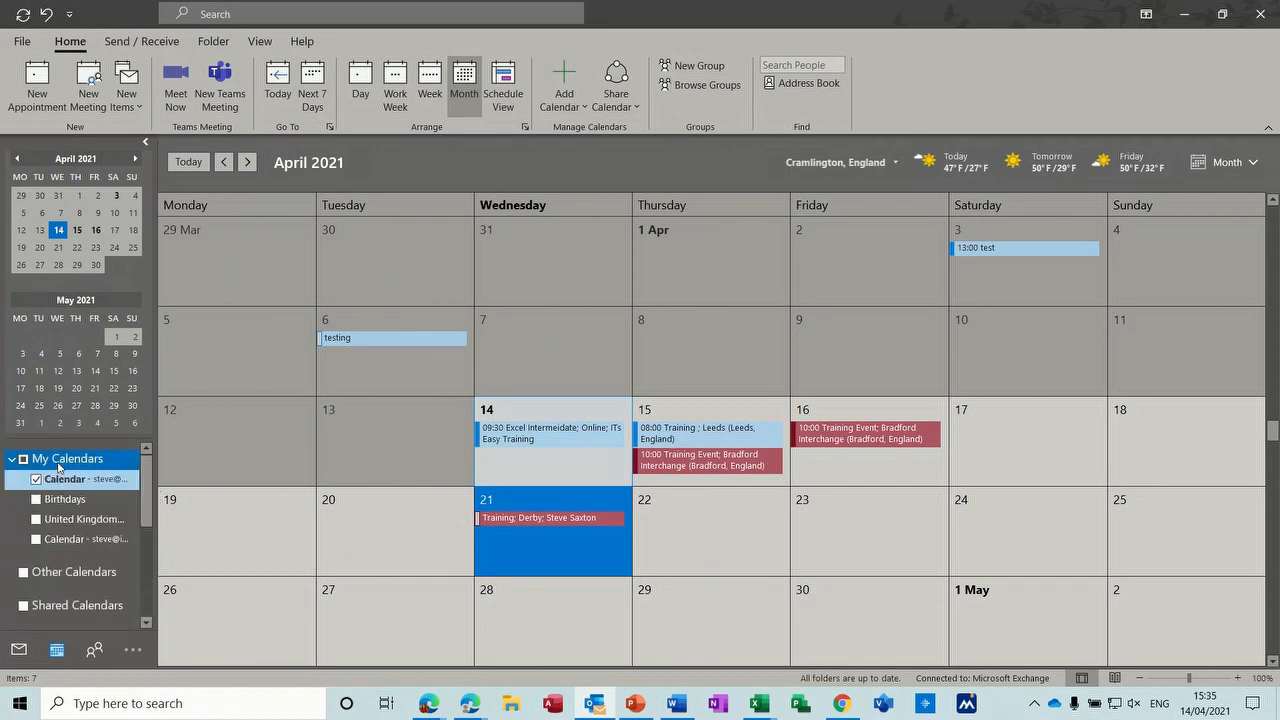
{"action": "right_click", "coordinate": [58, 467]}
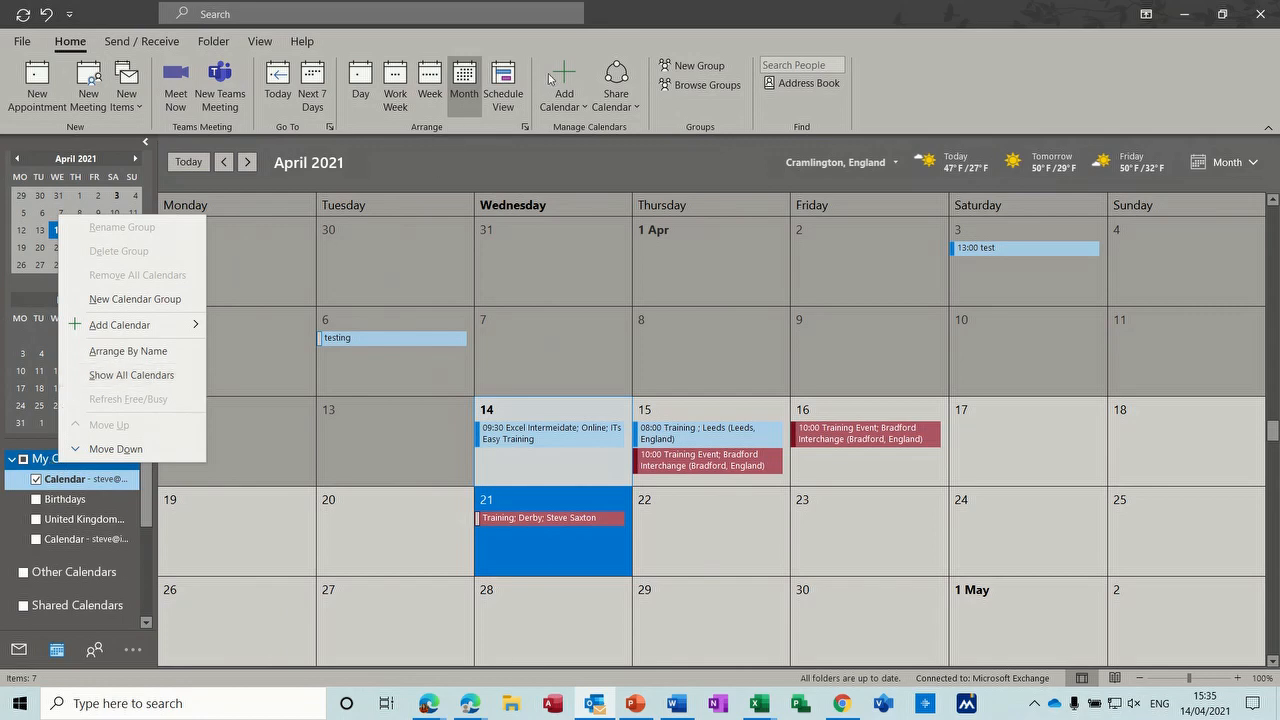
{"action": "mouse_move", "coordinate": [114, 331]}
{"action": "left_click", "coordinate": [232, 534]}
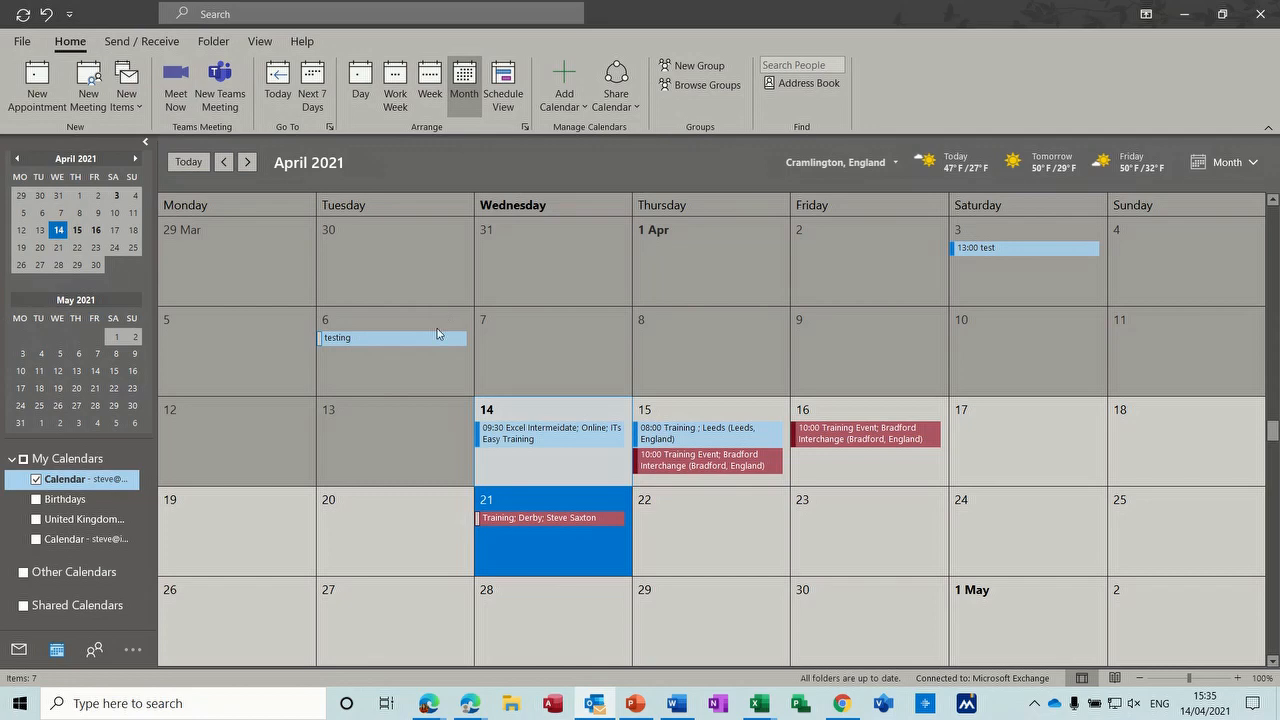
Step: Start personal OneNote meeting notes for the 21 April Training meeting, using the General Info page in Excel Training
{"action": "left_click", "coordinate": [553, 519]}
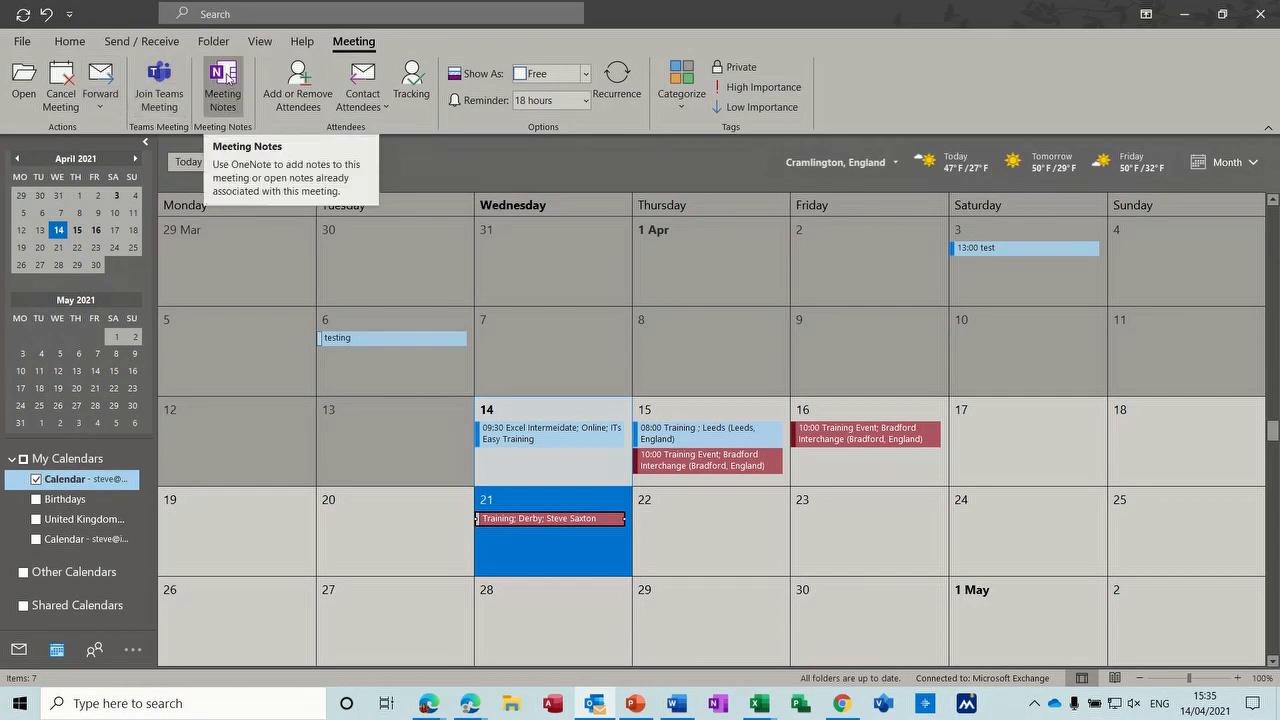
{"action": "left_click", "coordinate": [227, 79]}
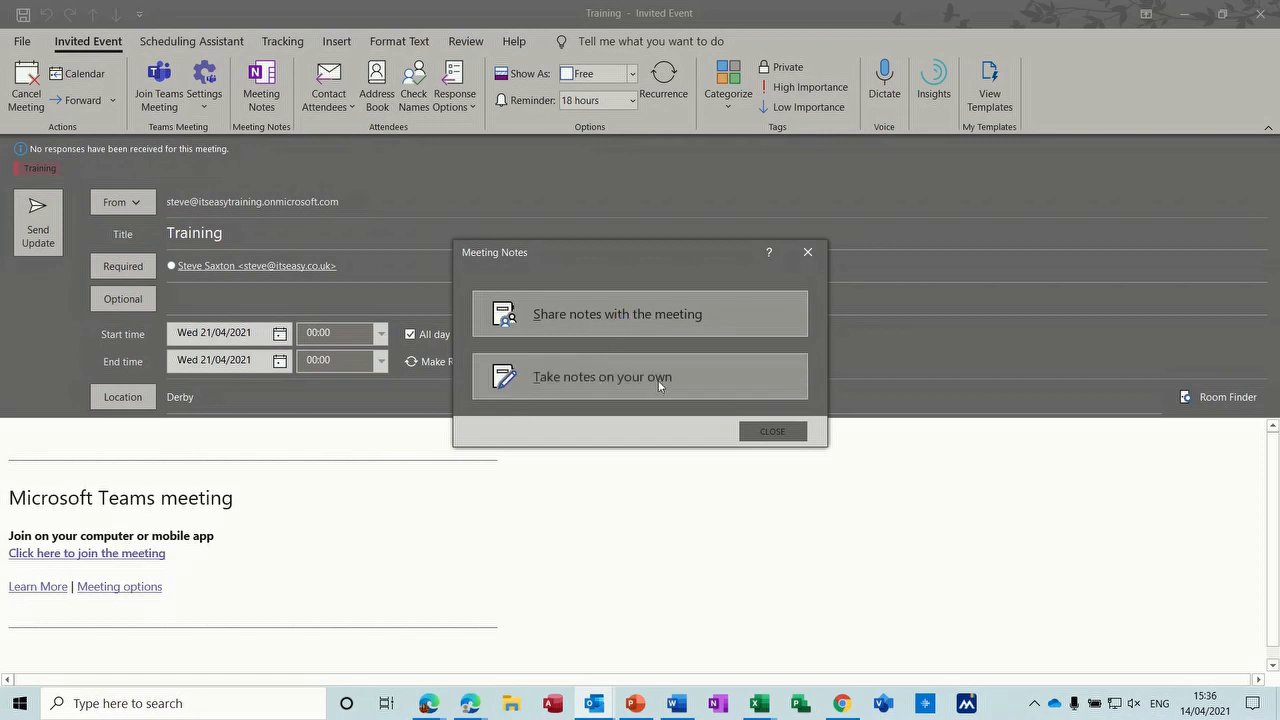
{"action": "left_click", "coordinate": [605, 384]}
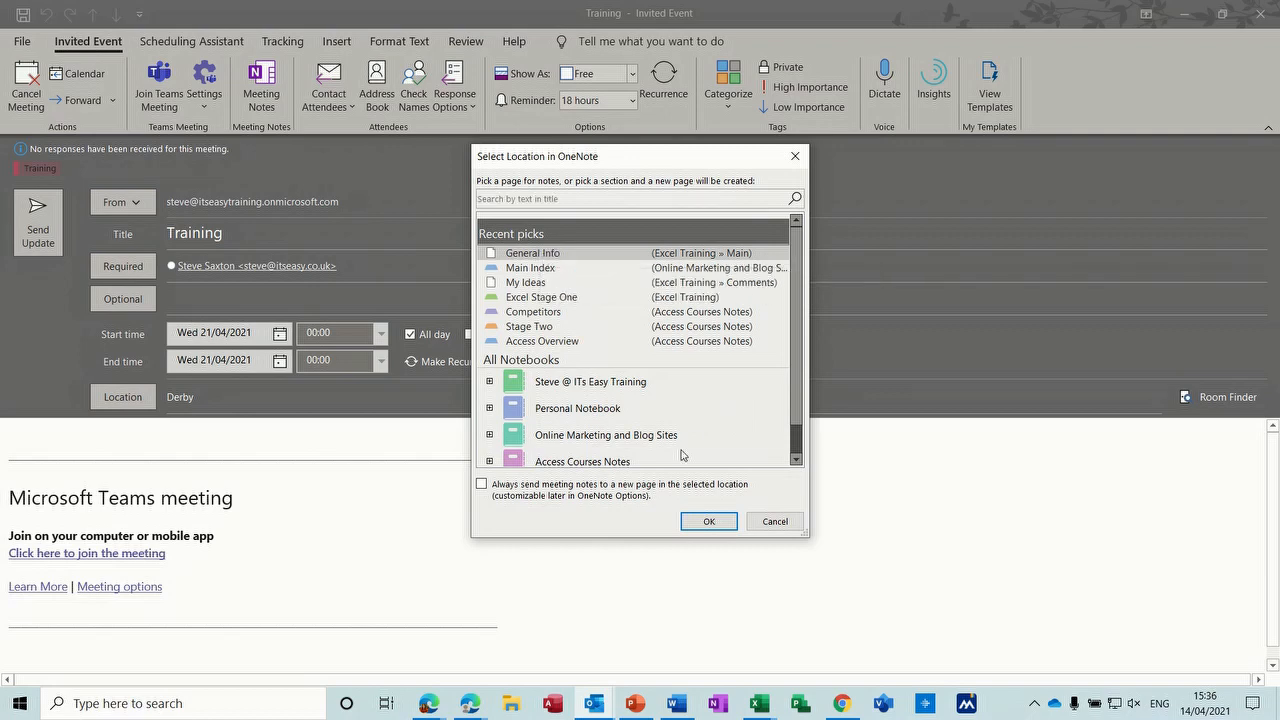
{"action": "left_click", "coordinate": [709, 521]}
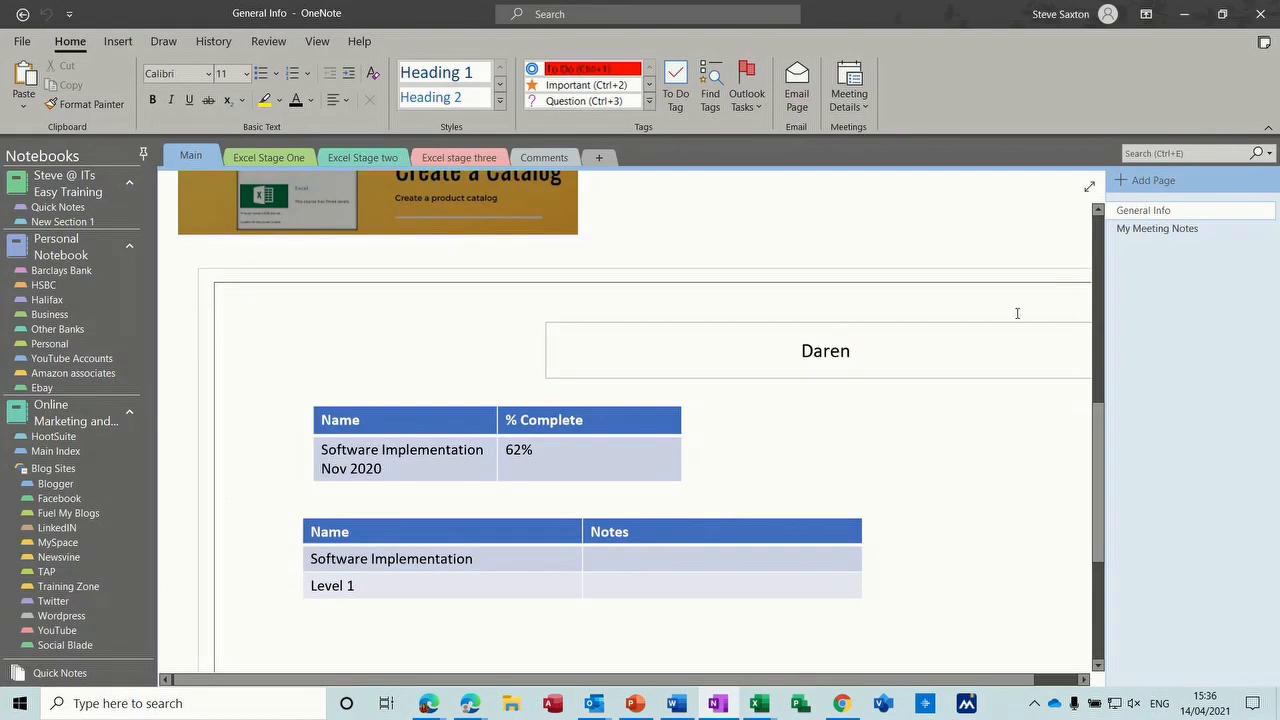
Step: Add a note of random placeholder text to the My Meeting Notes page in OneNote
{"action": "left_click", "coordinate": [1136, 232]}
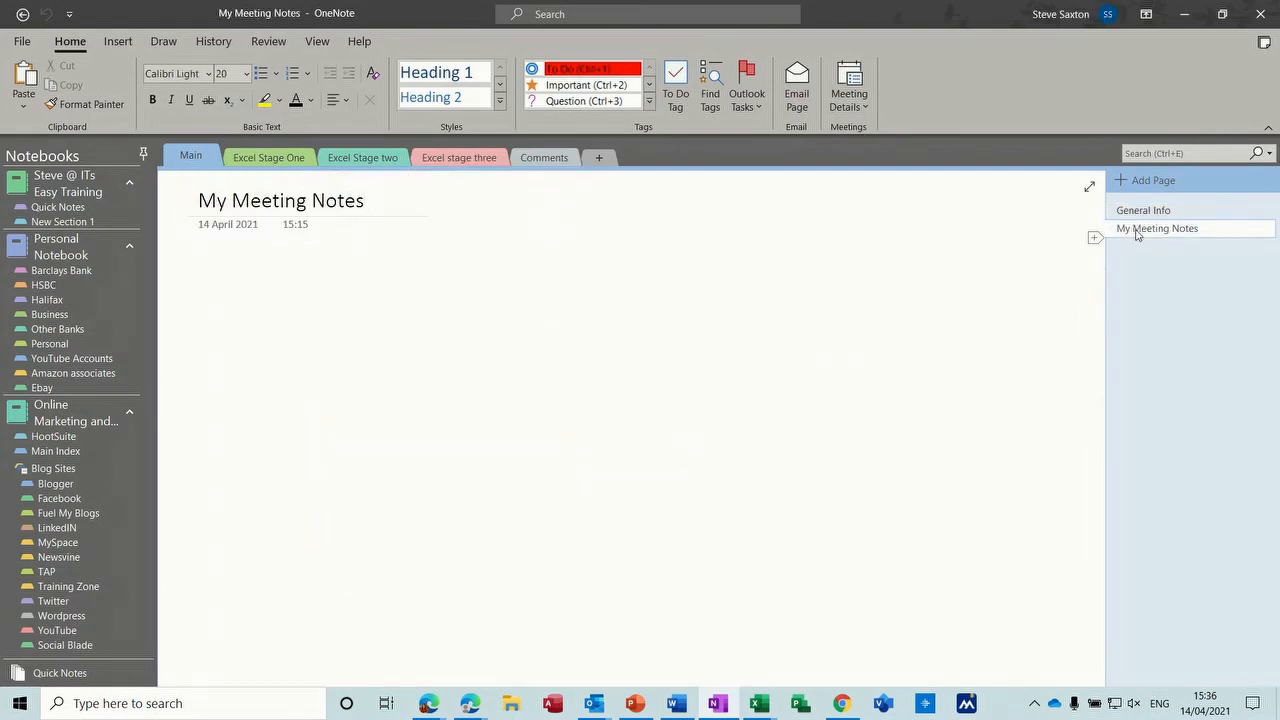
{"action": "left_click", "coordinate": [281, 290]}
{"action": "type", "text": "ffjnsdfkjndsfknsdfkjnsdfknsdfn"}
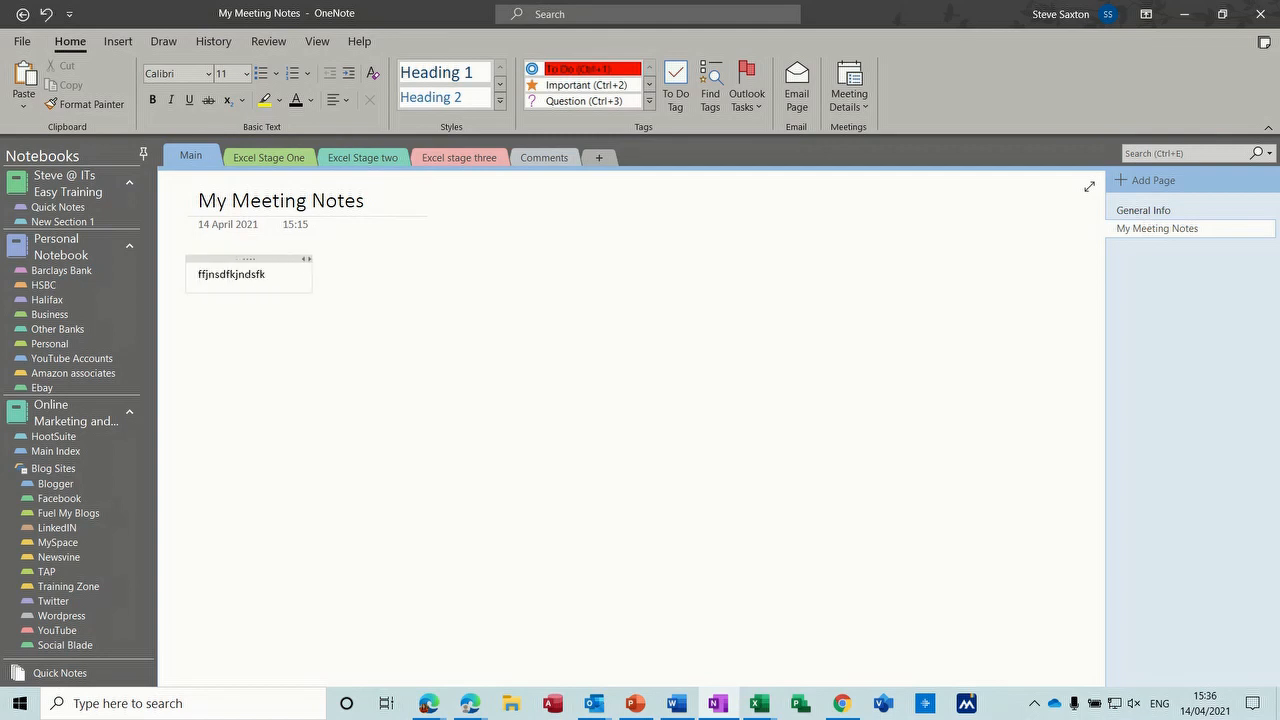
{"action": "type", "text": "sdfkjjnsdksdfks"}
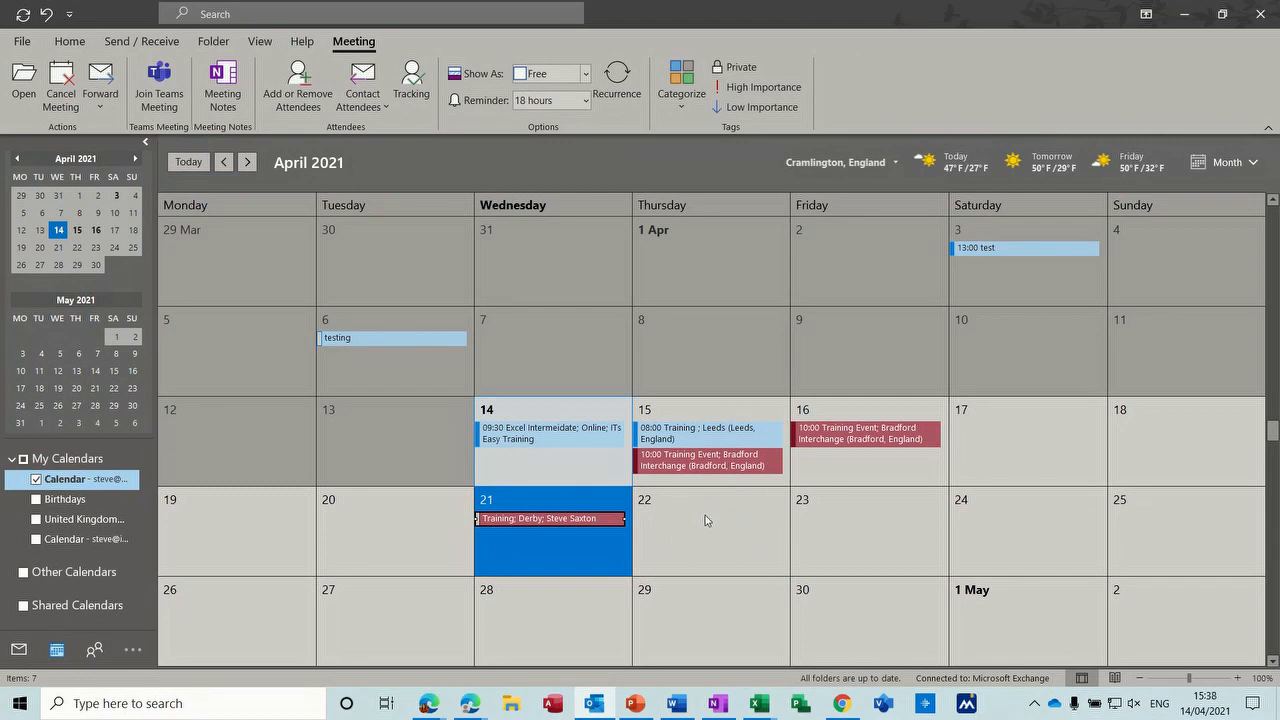
Step: Show the calendar for the week of 19 April and create an appointment titled "test" at 09:00 on Wednesday 21 April
{"action": "left_click", "coordinate": [264, 45]}
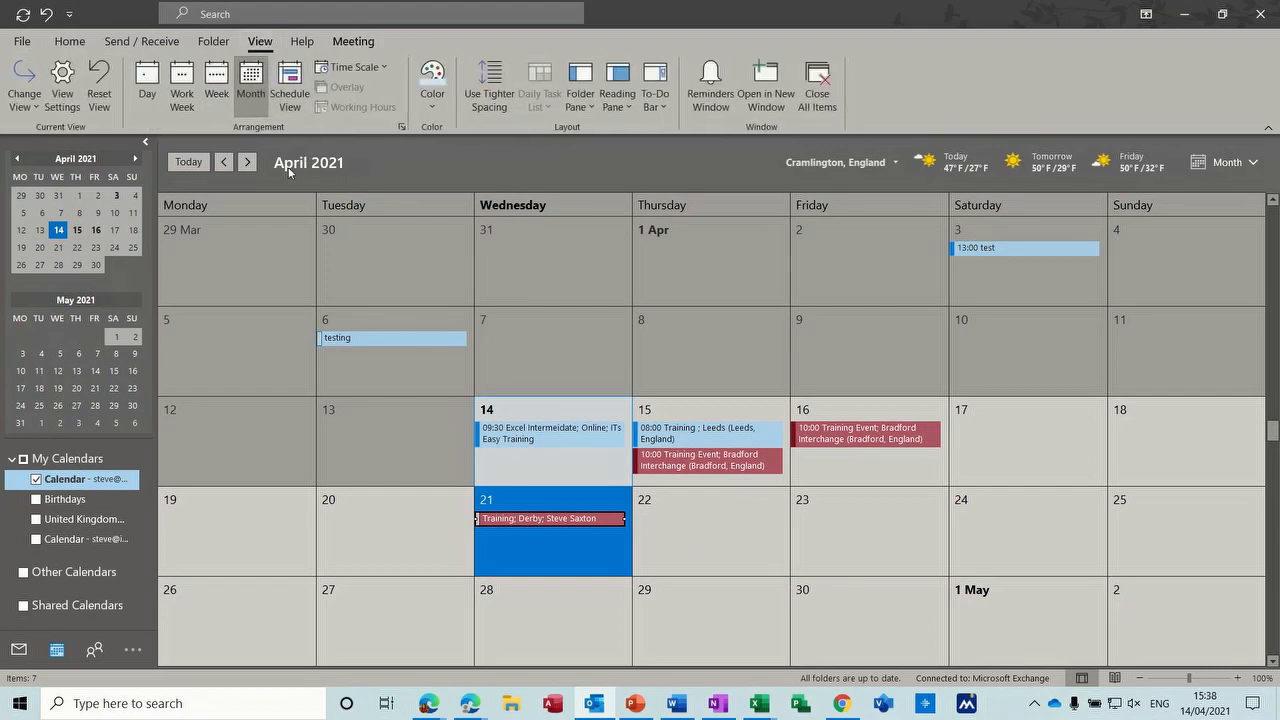
{"action": "left_click", "coordinate": [216, 85]}
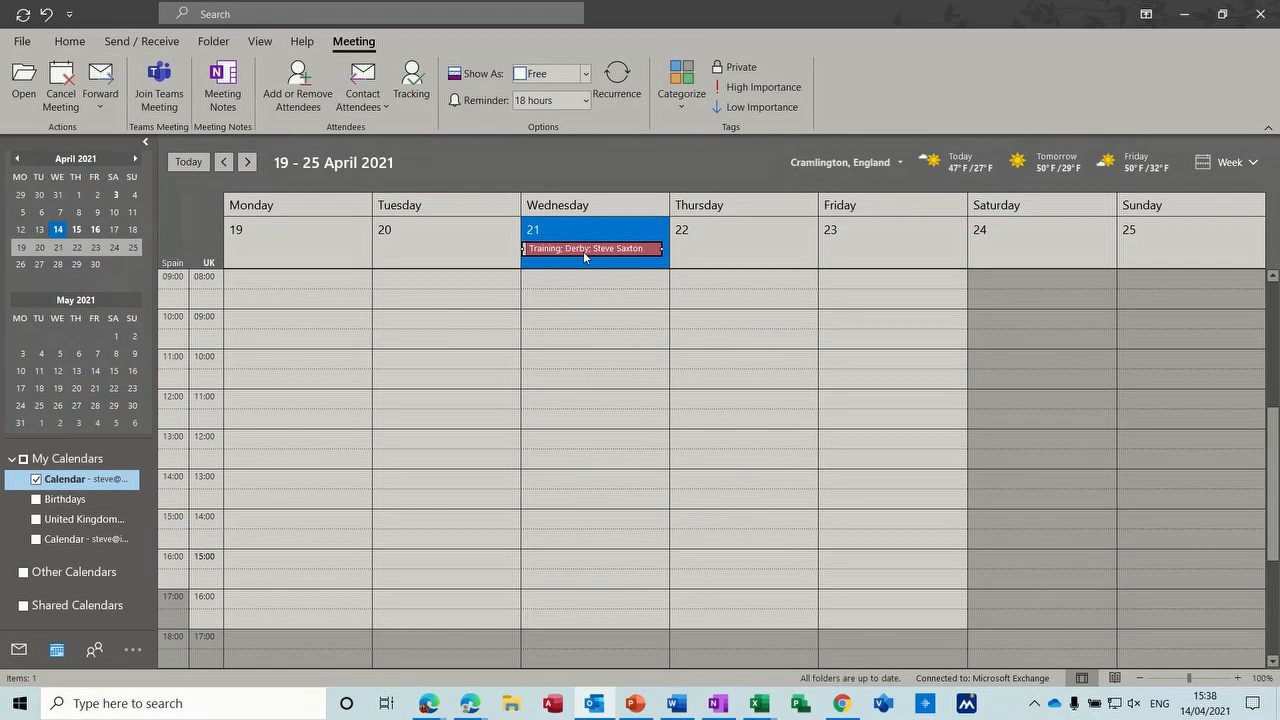
{"action": "left_click", "coordinate": [576, 320]}
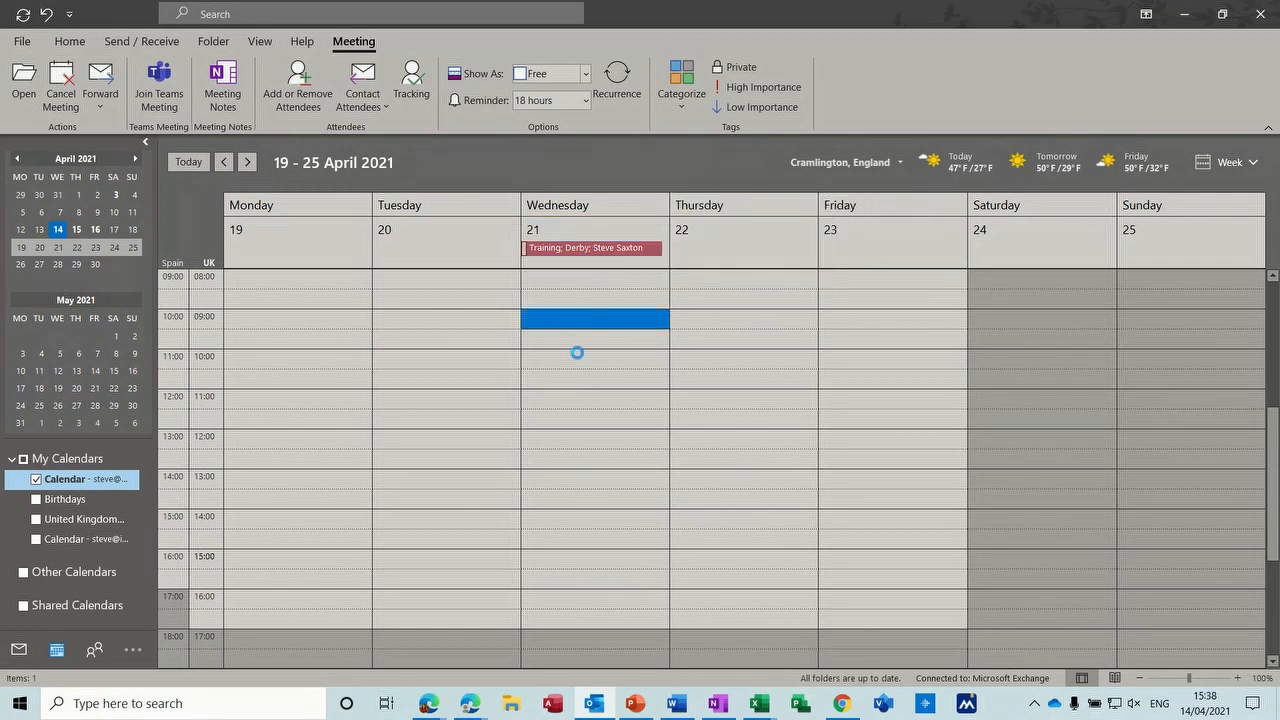
{"action": "type", "text": "test"}
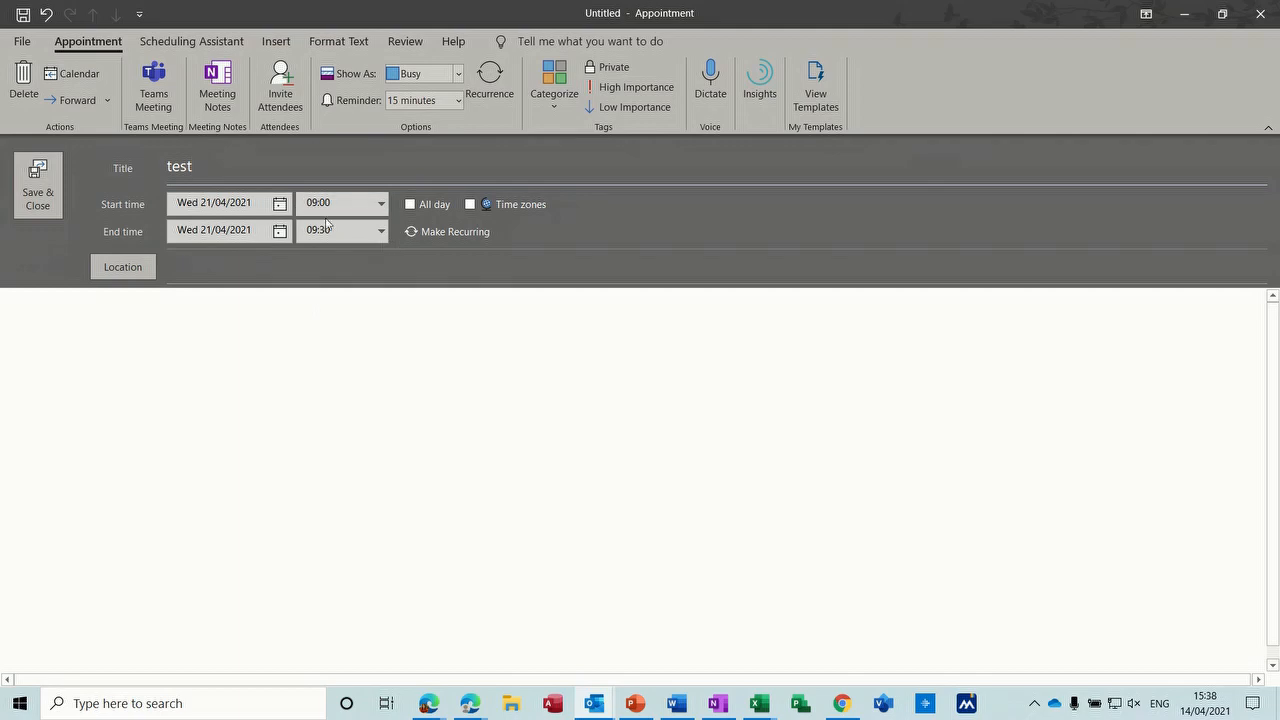
{"action": "left_click", "coordinate": [38, 185]}
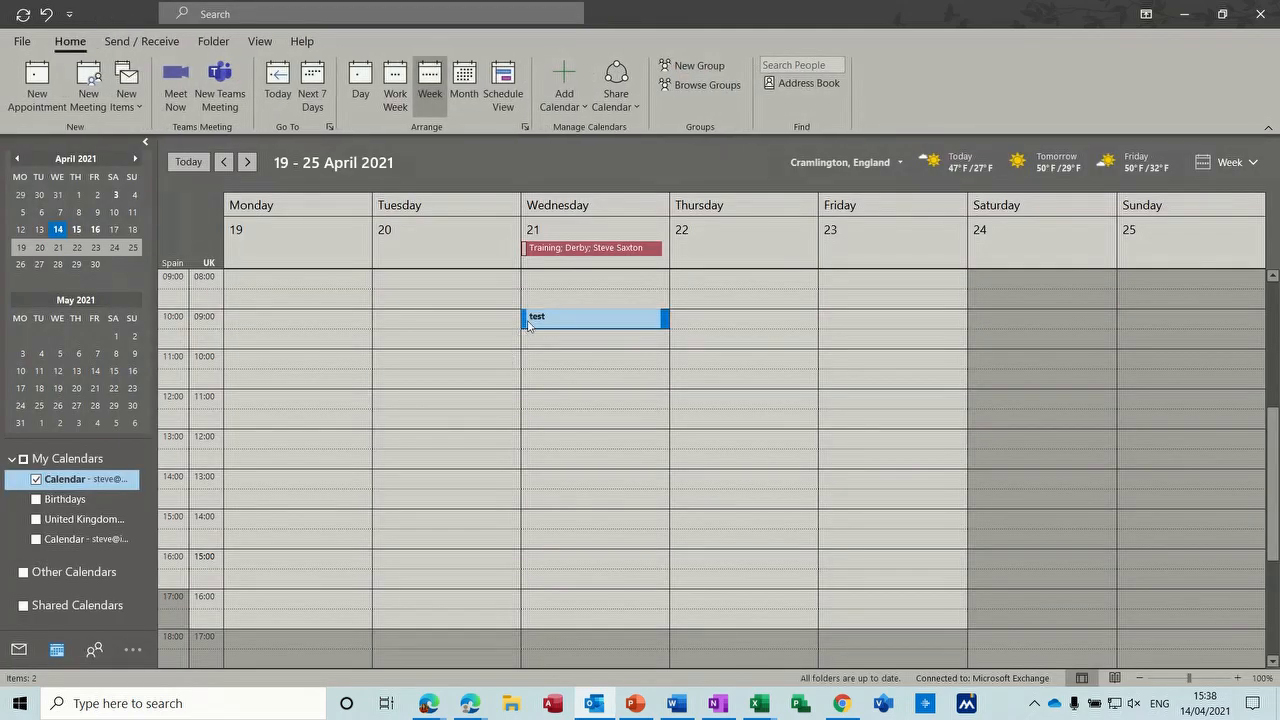
Step: Add an appointment titled "testing" at 09:30 on 21 April, directly after the test appointment
{"action": "double_click", "coordinate": [558, 338]}
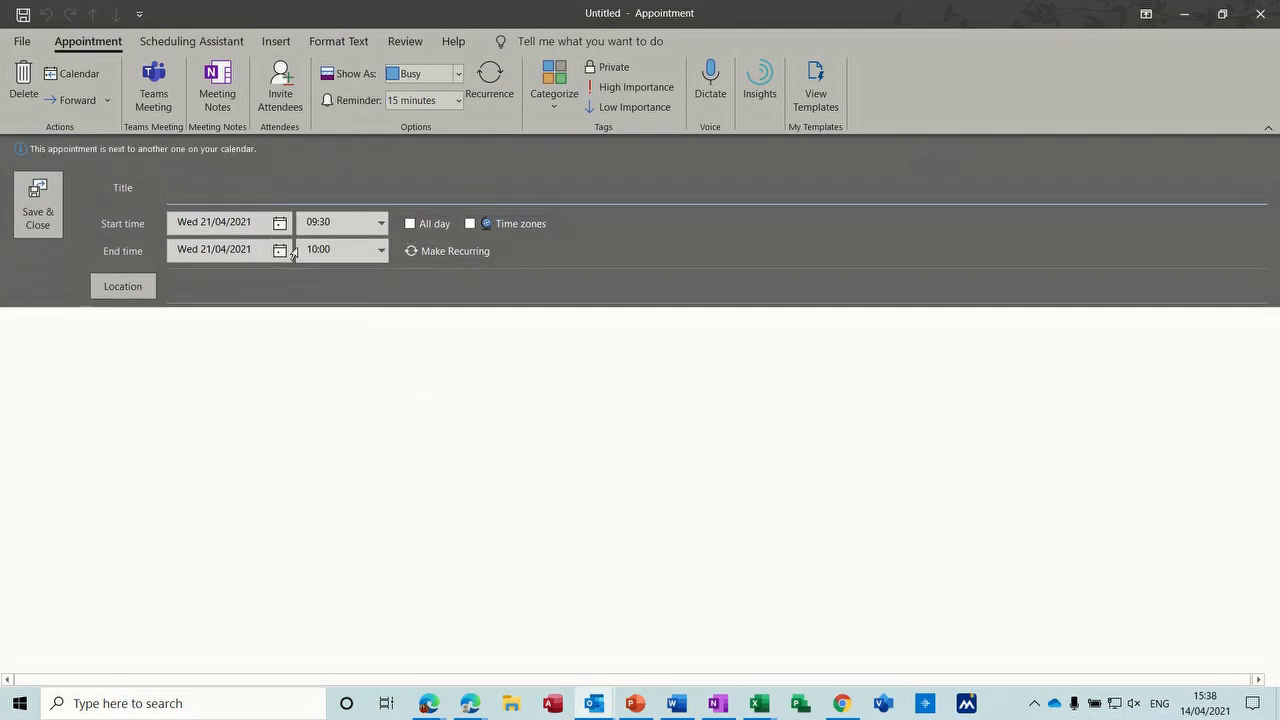
{"action": "type", "text": "tesing"}
{"action": "left_click", "coordinate": [39, 210]}
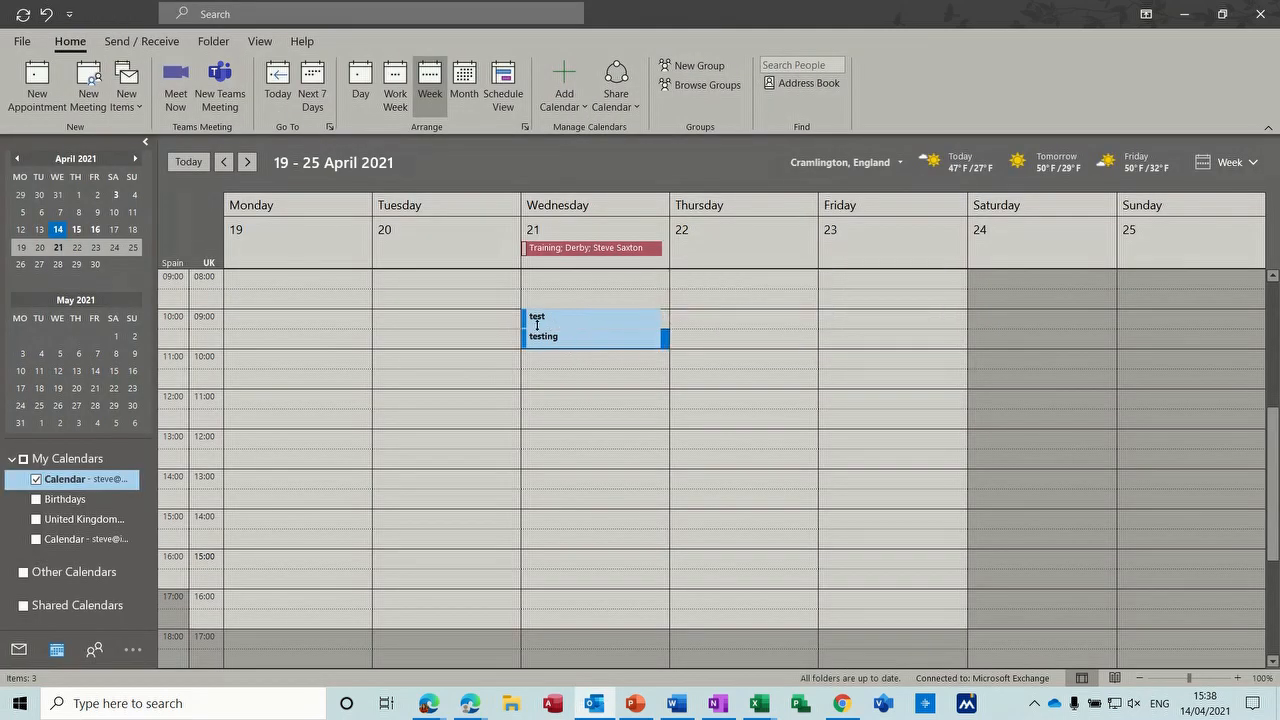
{"action": "mouse_move", "coordinate": [584, 328]}
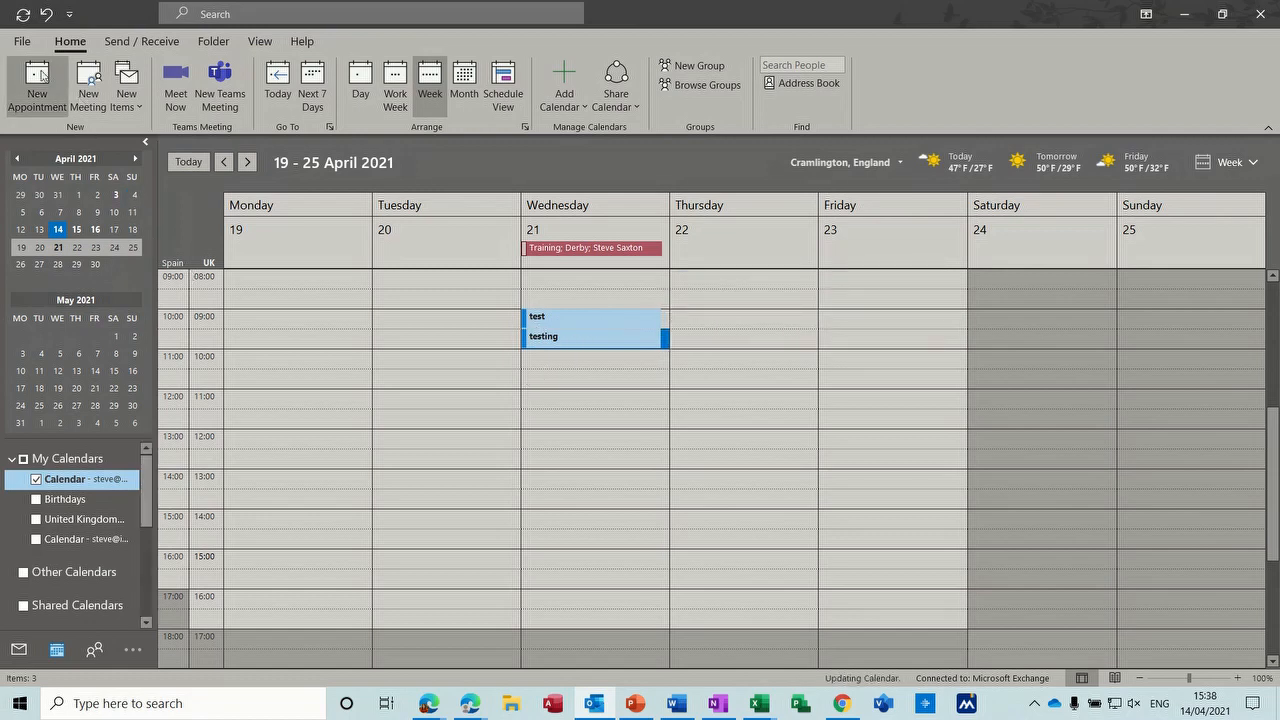
Step: Turn on shortening of appointments and meetings in the calendar options, set to End early
{"action": "left_click", "coordinate": [22, 44]}
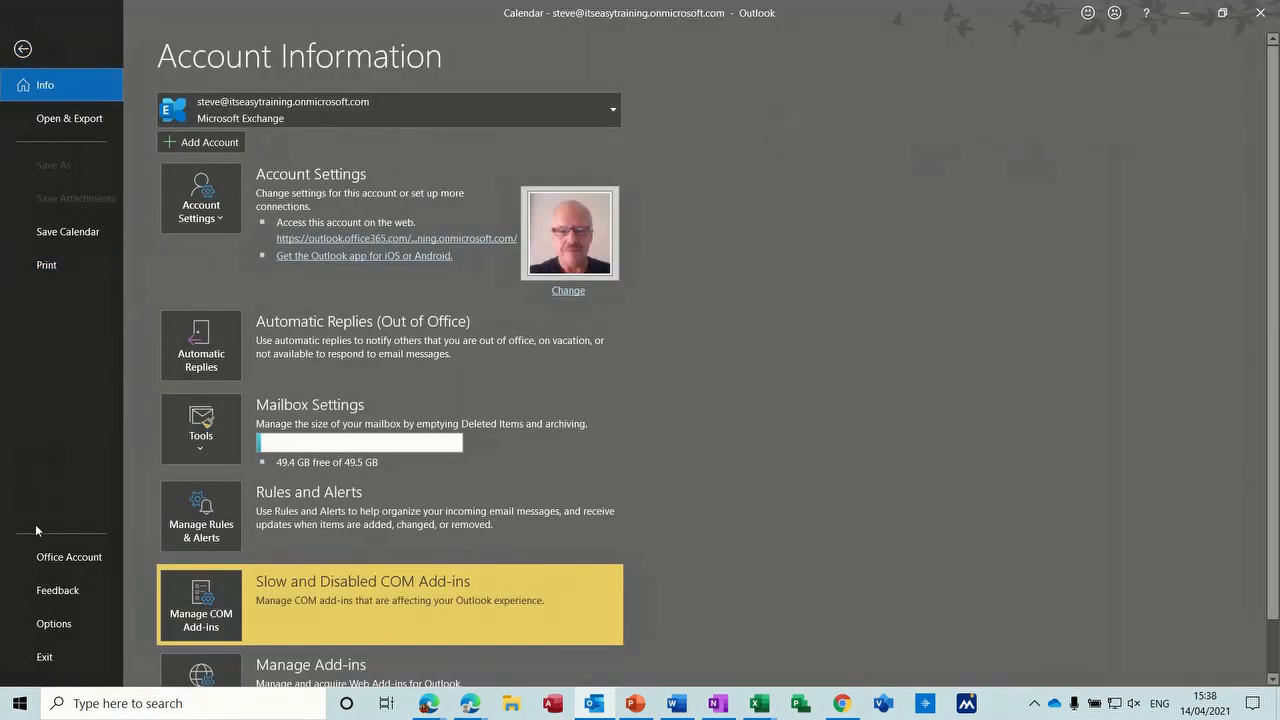
{"action": "left_click", "coordinate": [54, 622]}
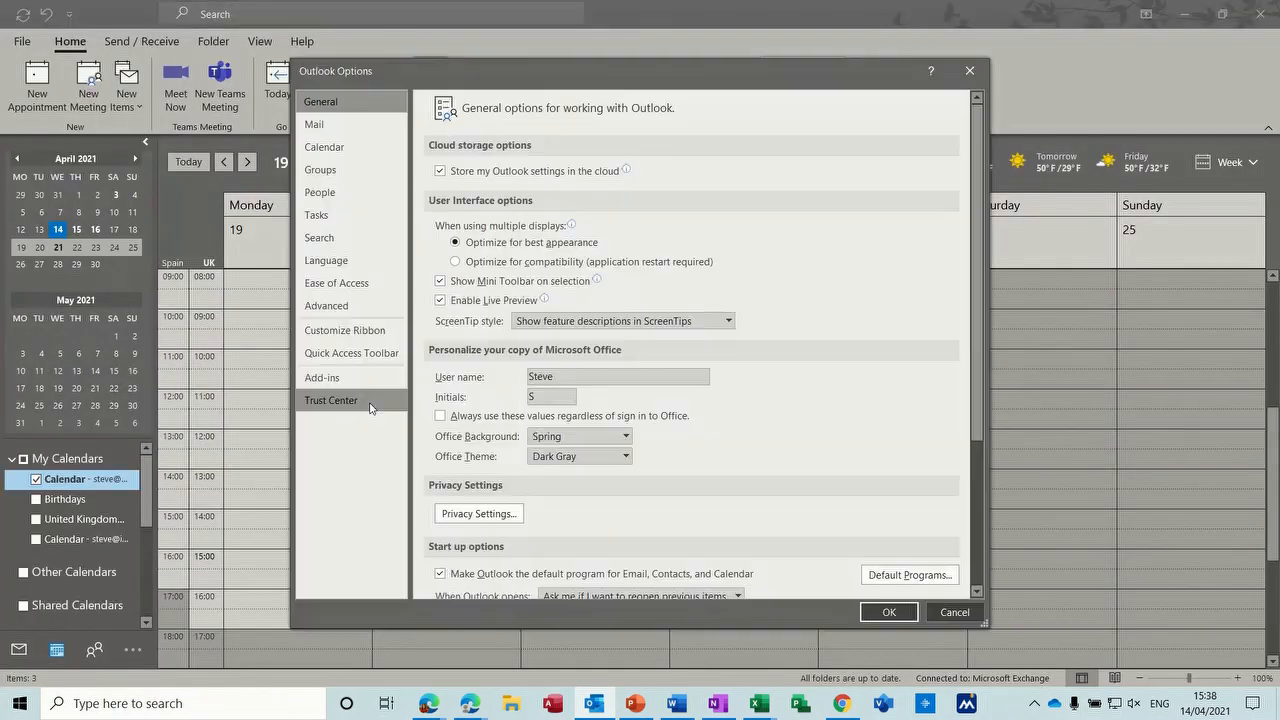
{"action": "left_click", "coordinate": [359, 154]}
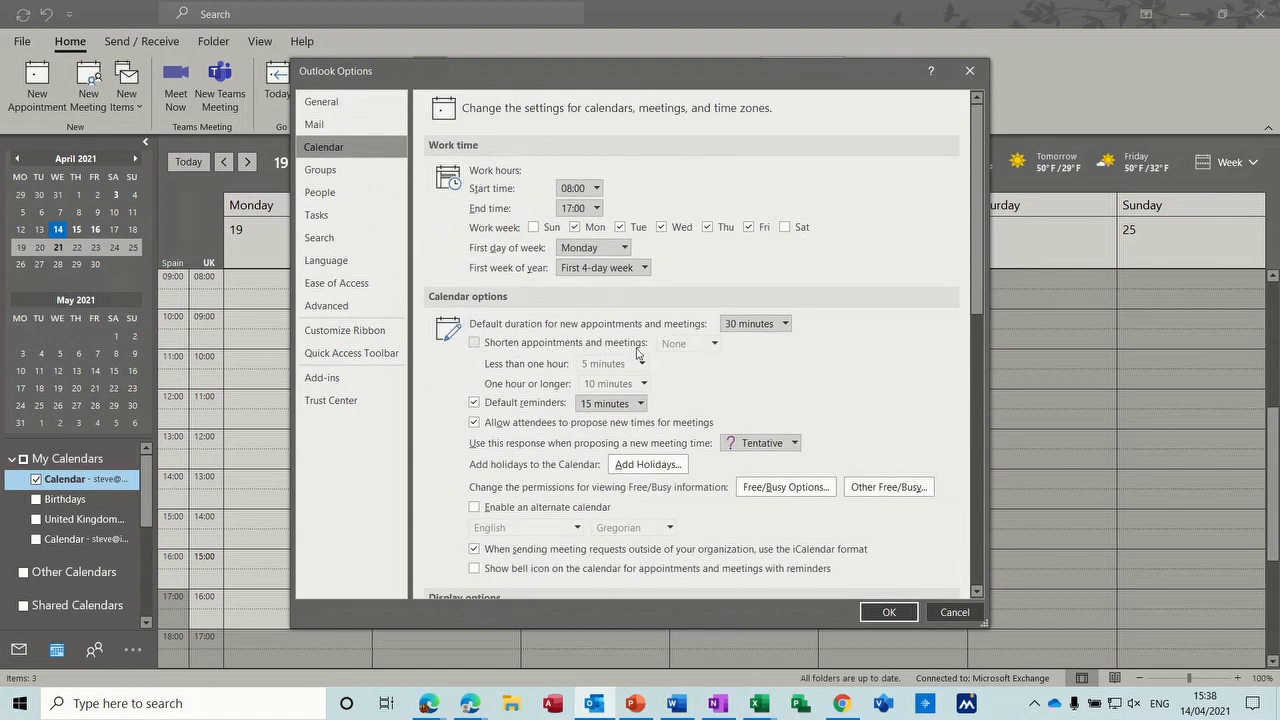
{"action": "left_click", "coordinate": [475, 343]}
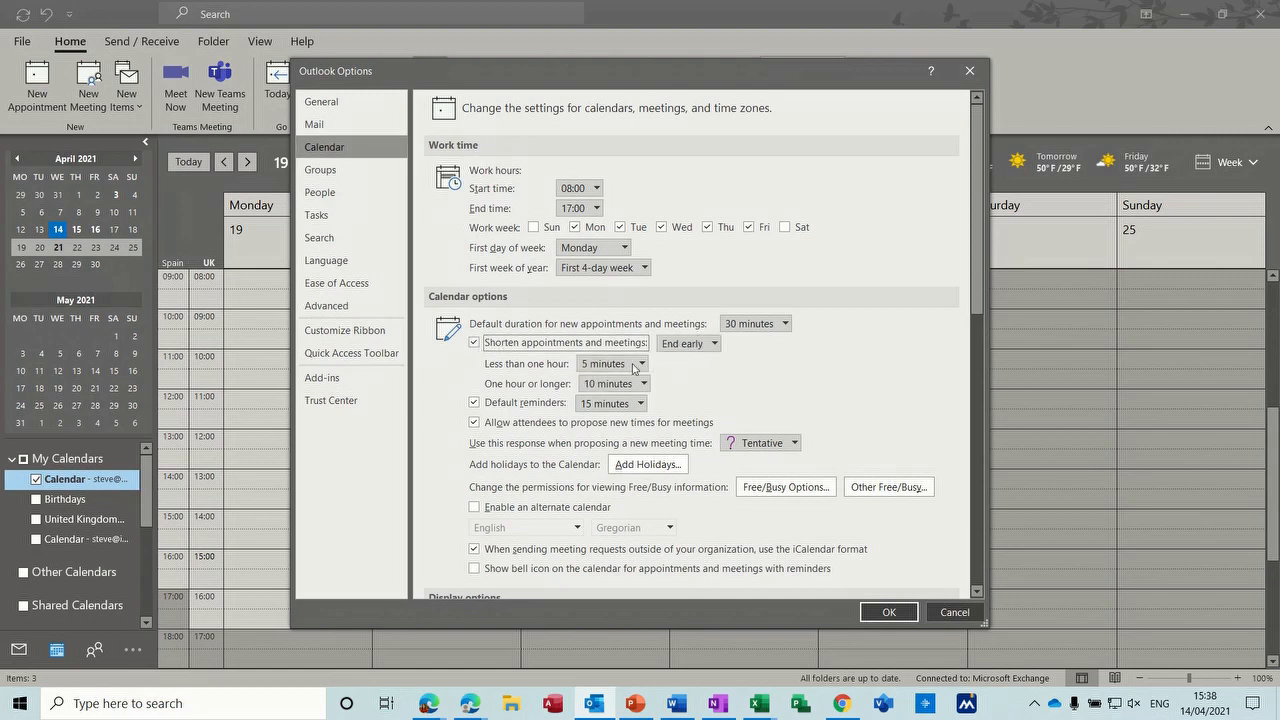
{"action": "left_click", "coordinate": [714, 344]}
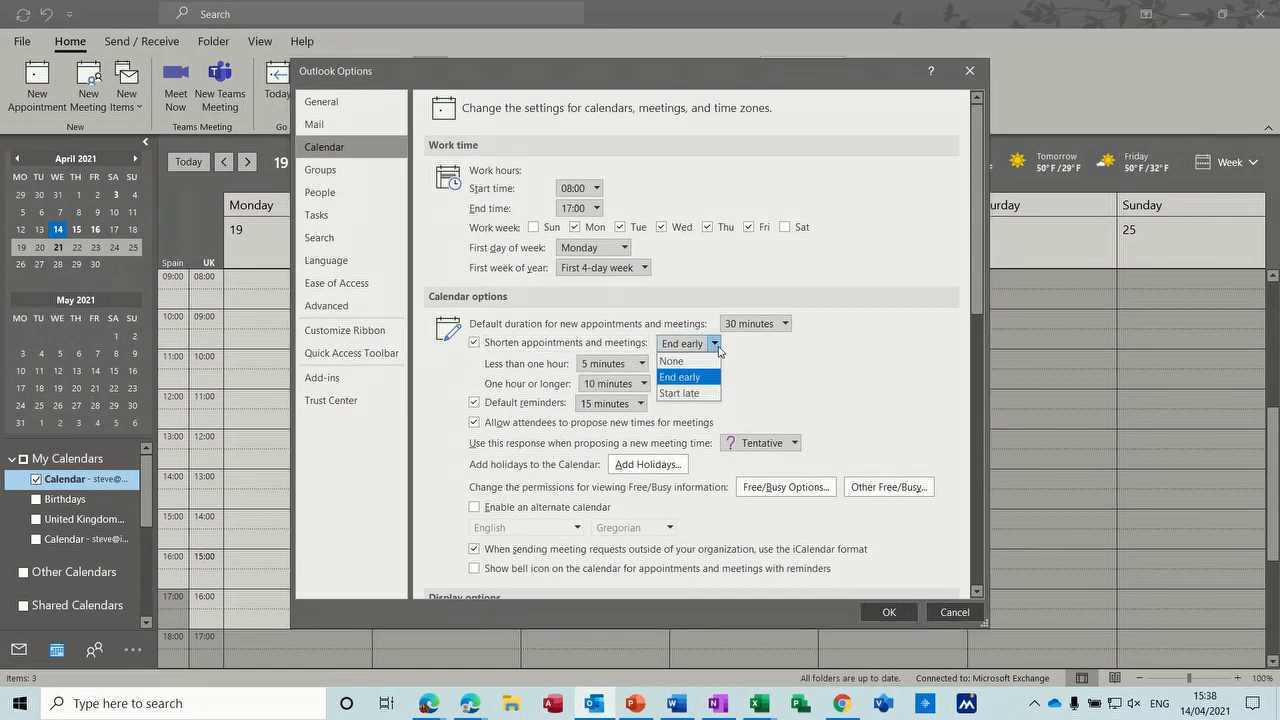
{"action": "left_click", "coordinate": [710, 380]}
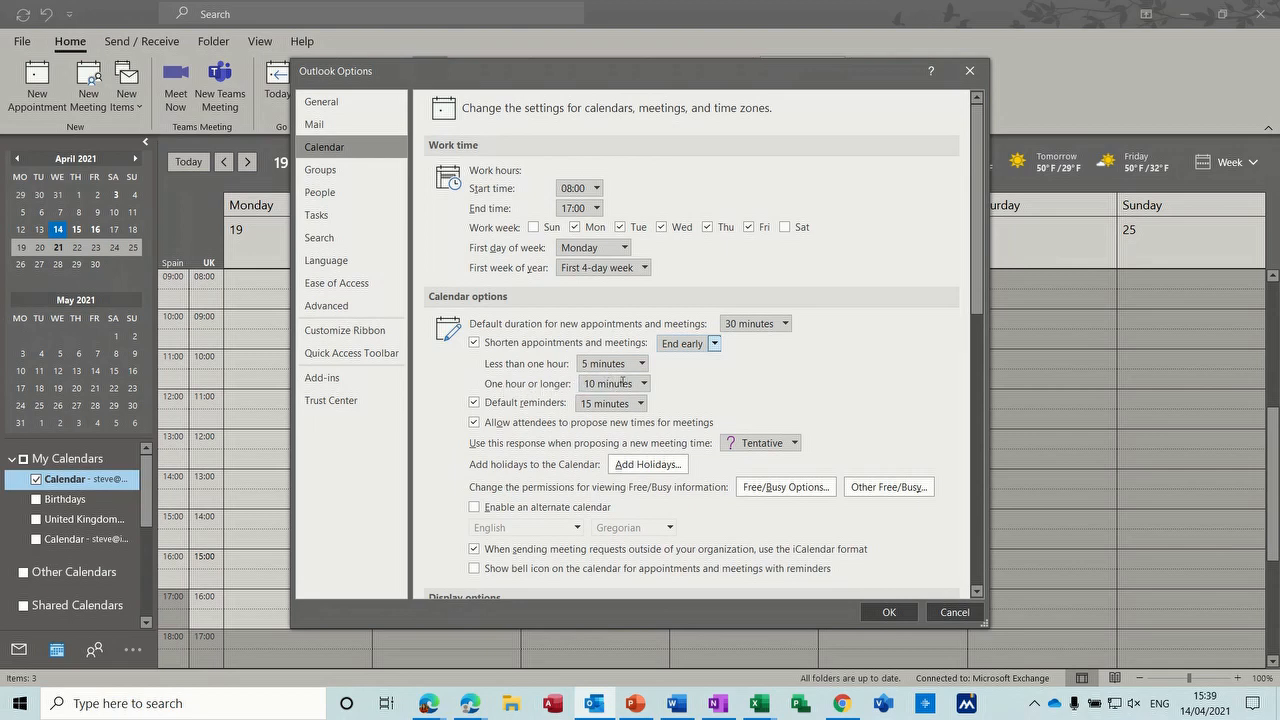
{"action": "left_click", "coordinate": [877, 613]}
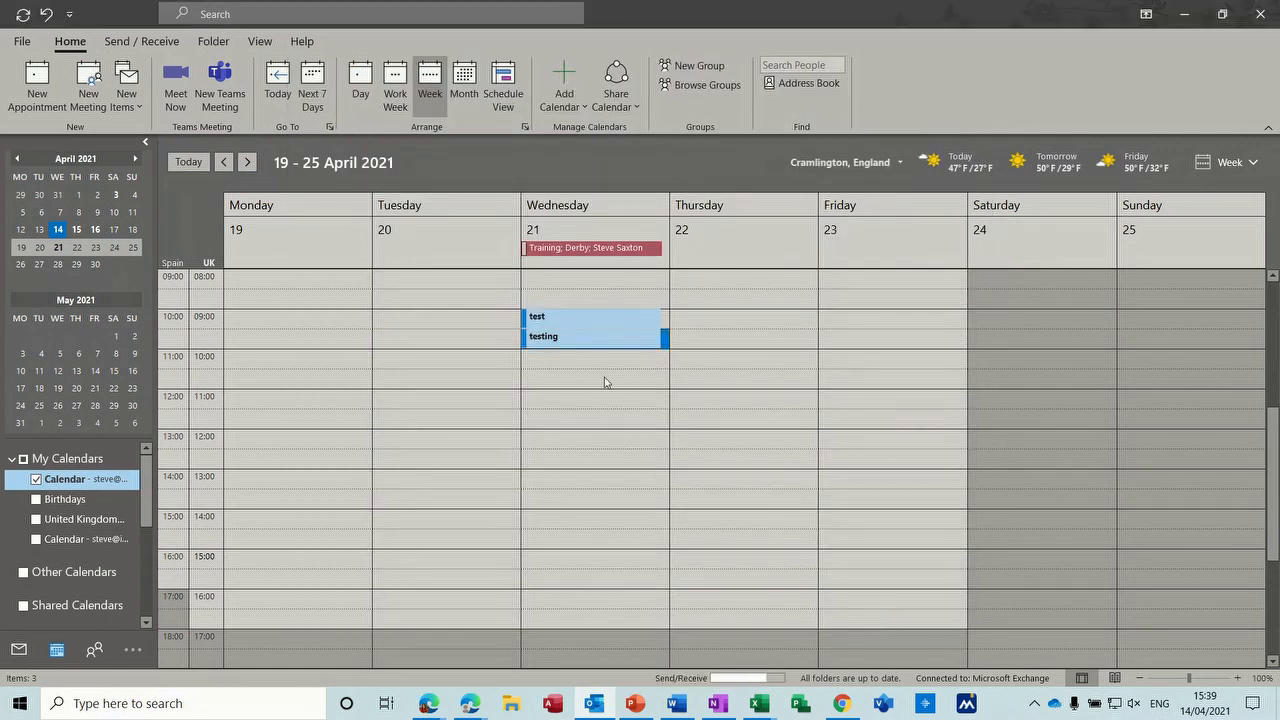
Step: Check the start and end times of the existing test and testing appointments, saving and closing each
{"action": "mouse_move", "coordinate": [573, 328]}
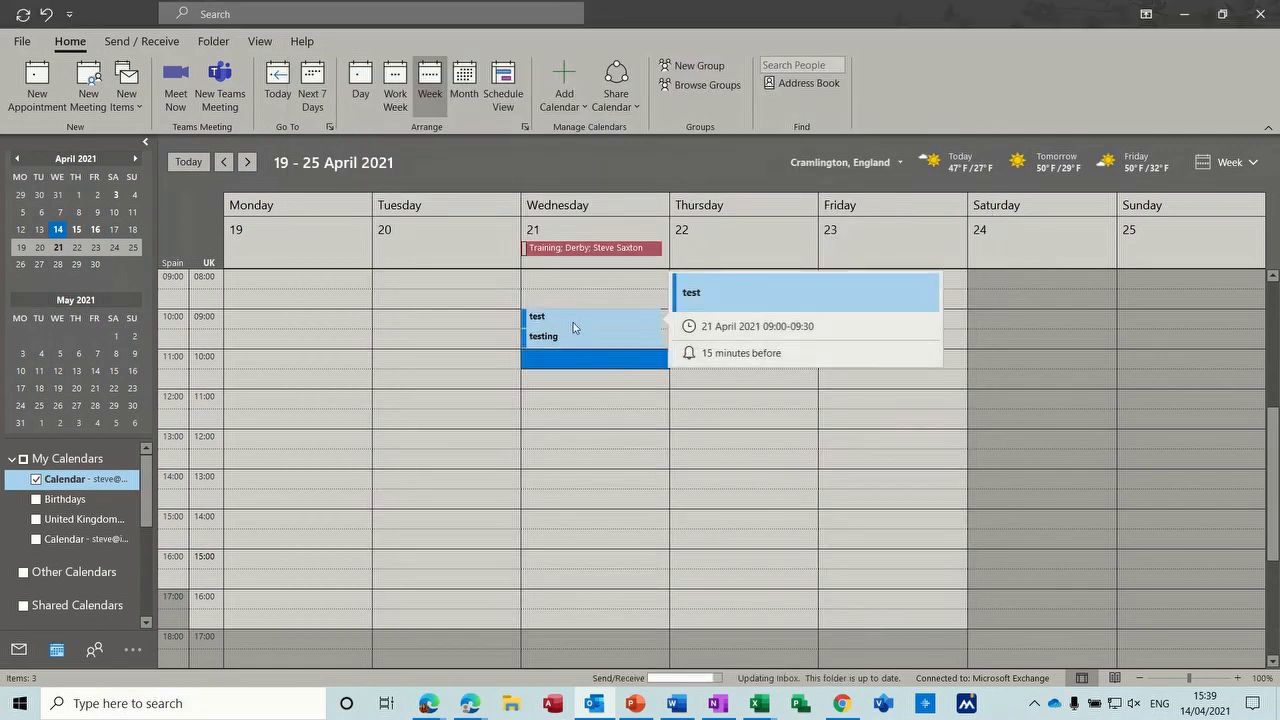
{"action": "double_click", "coordinate": [573, 328]}
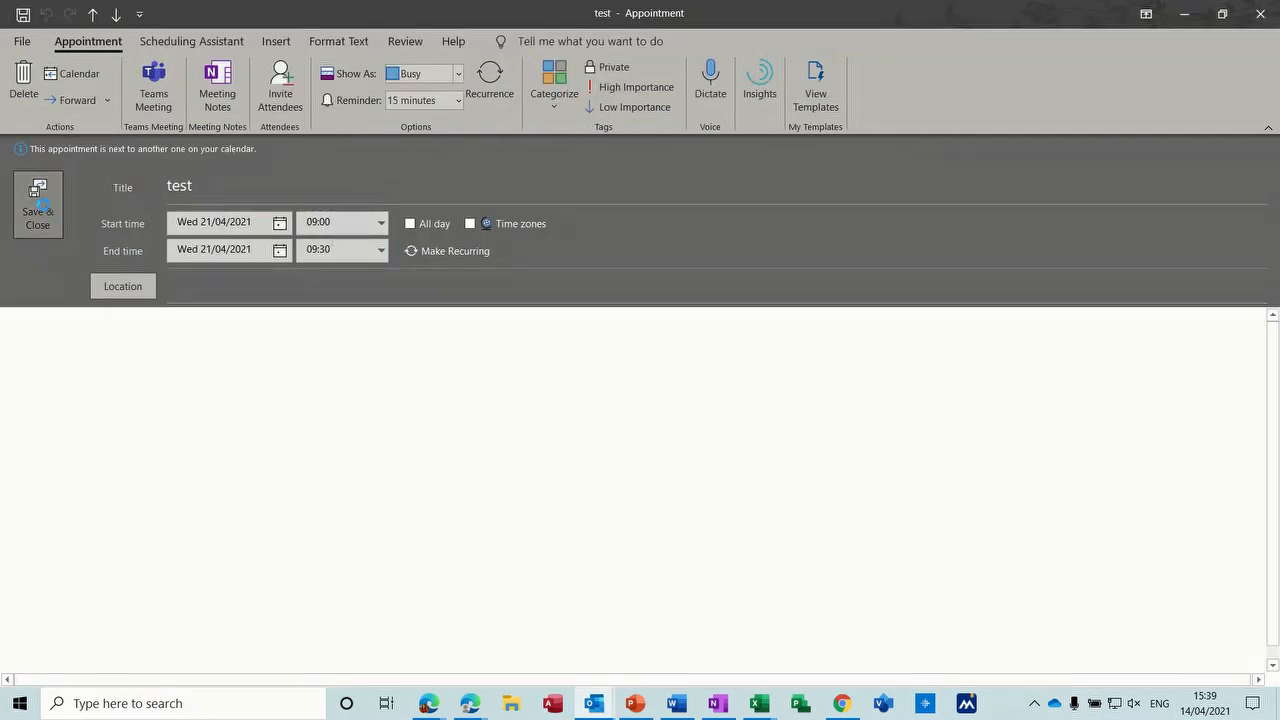
{"action": "left_click", "coordinate": [38, 205]}
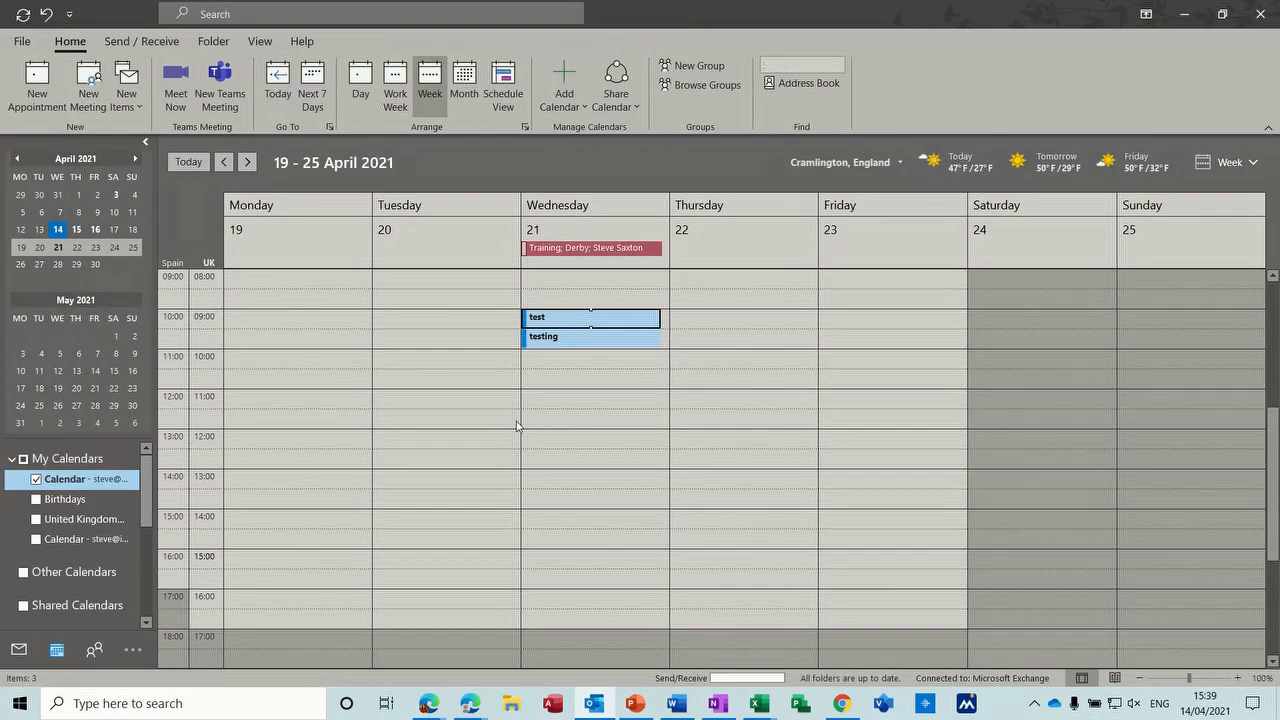
{"action": "double_click", "coordinate": [600, 339]}
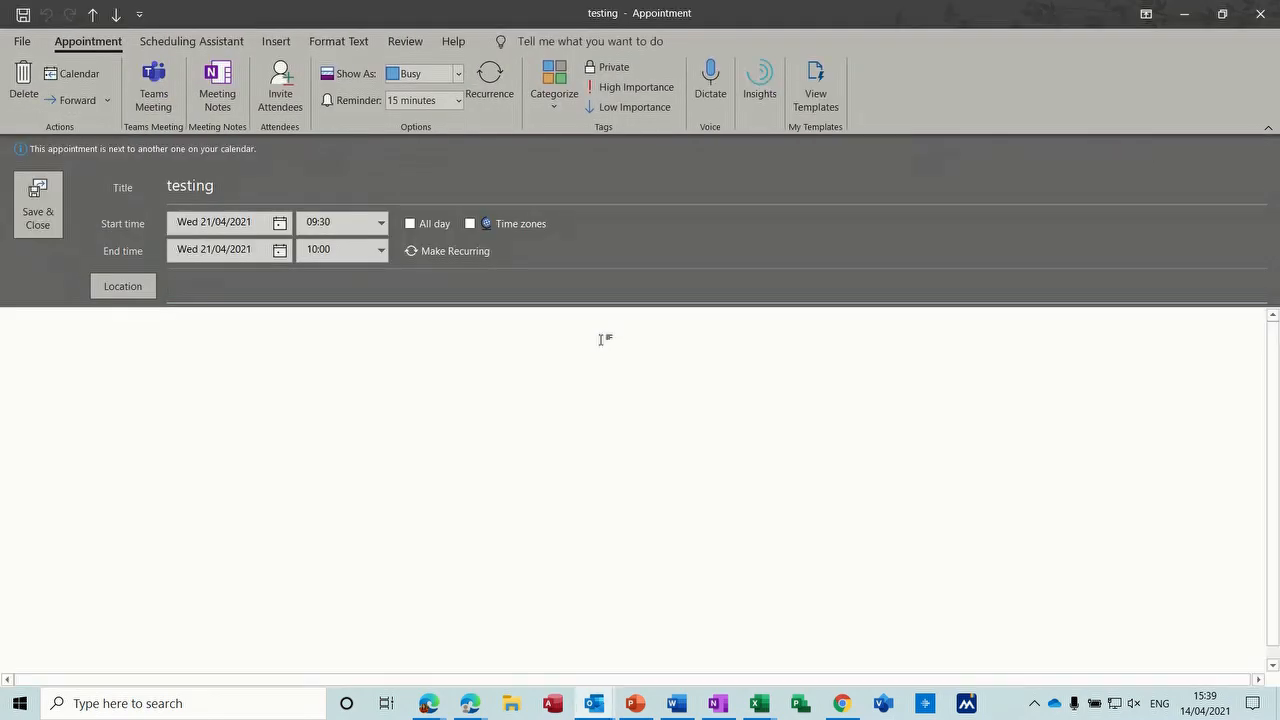
{"action": "left_click", "coordinate": [38, 205]}
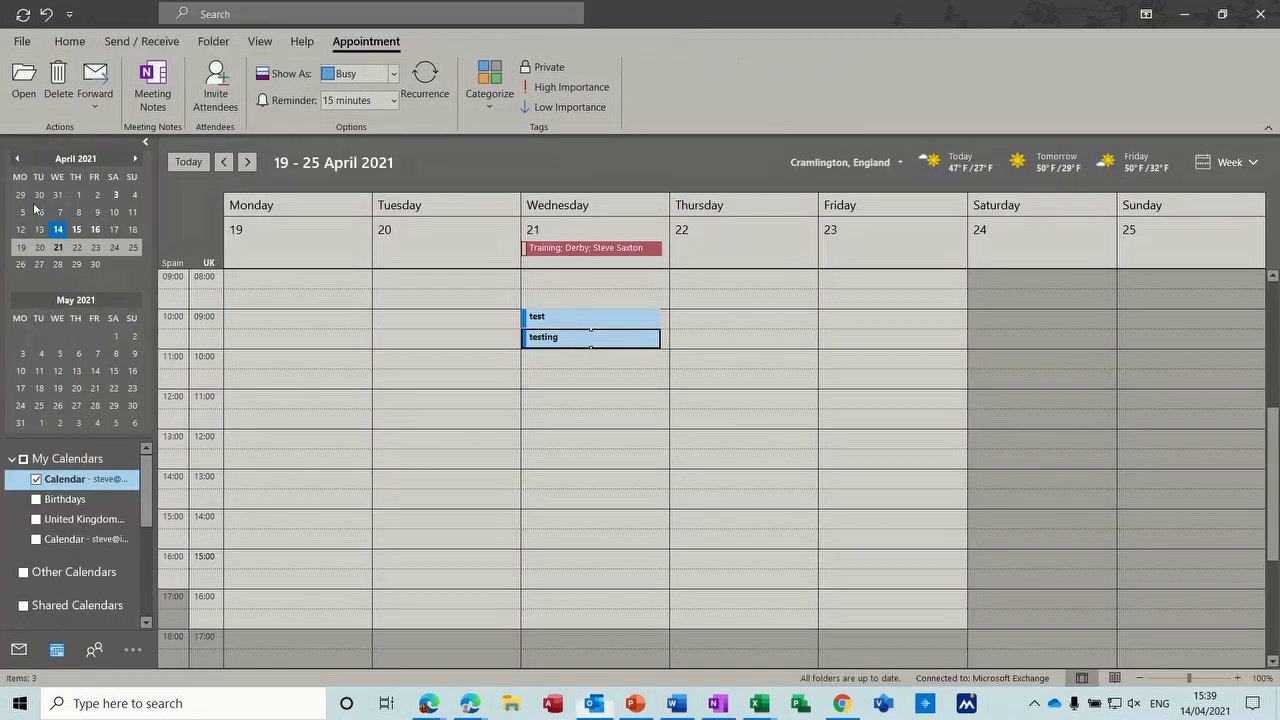
Step: Create an appointment titled "tested" at 10:30 on Wednesday 21 April
{"action": "double_click", "coordinate": [549, 377]}
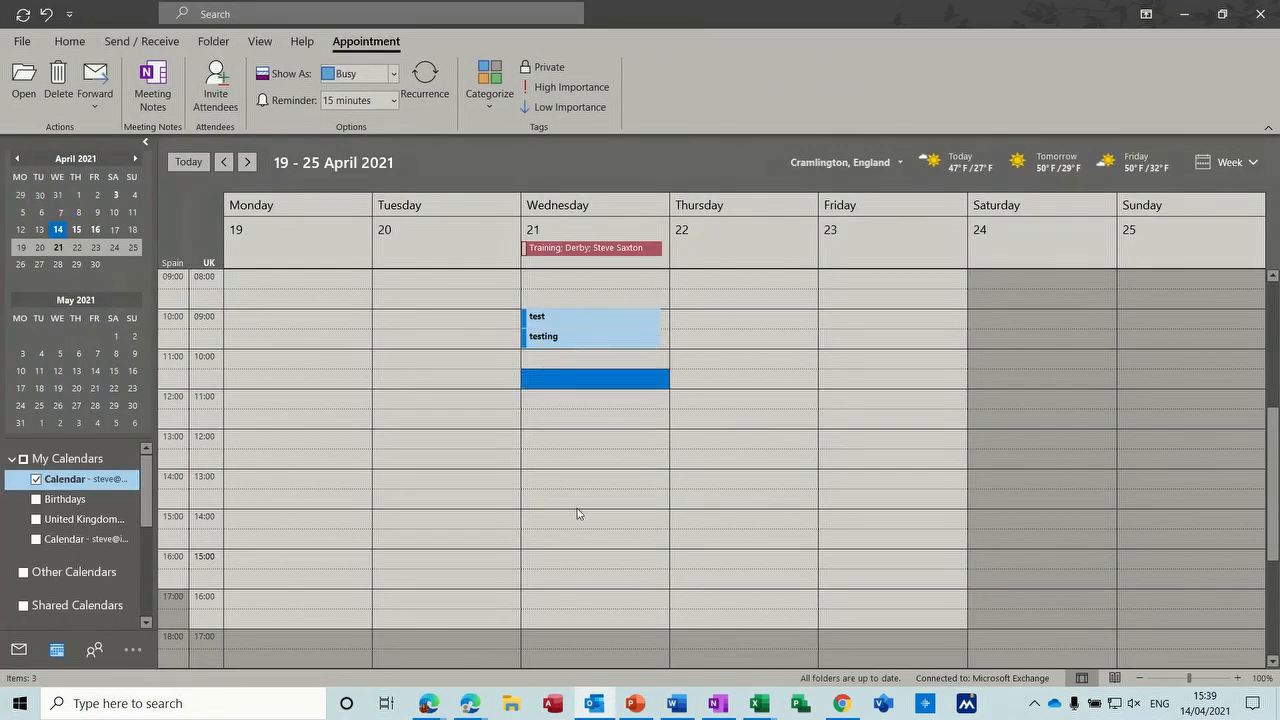
{"action": "type", "text": "tested"}
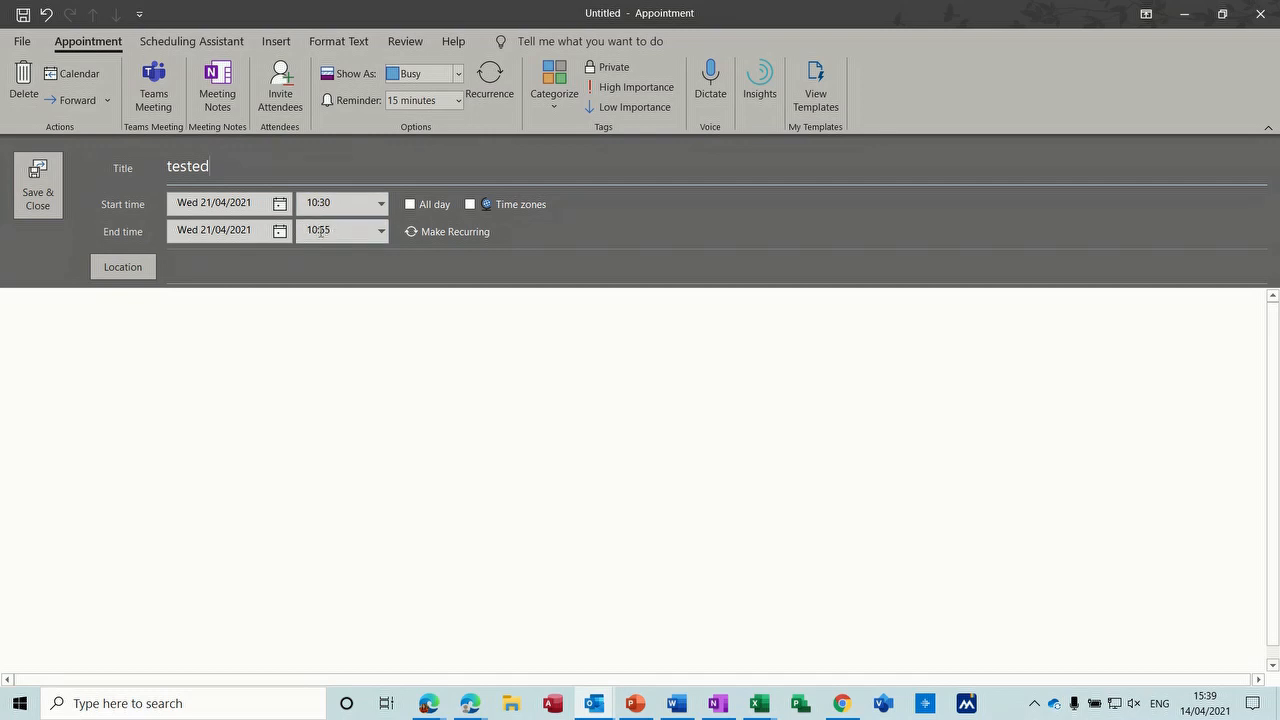
{"action": "left_click", "coordinate": [36, 192]}
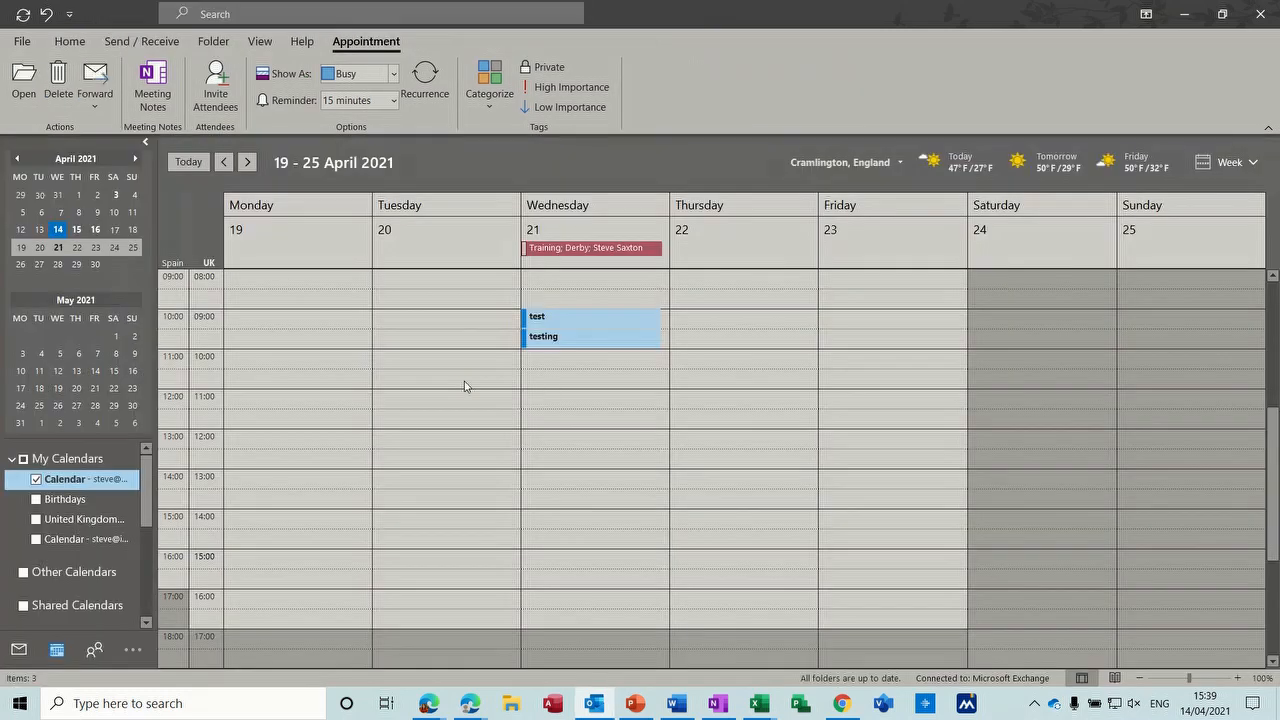
Step: Create another appointment at 11:00 on 21 April, with a first name as its title
{"action": "left_click", "coordinate": [551, 404]}
{"action": "double_click", "coordinate": [551, 404]}
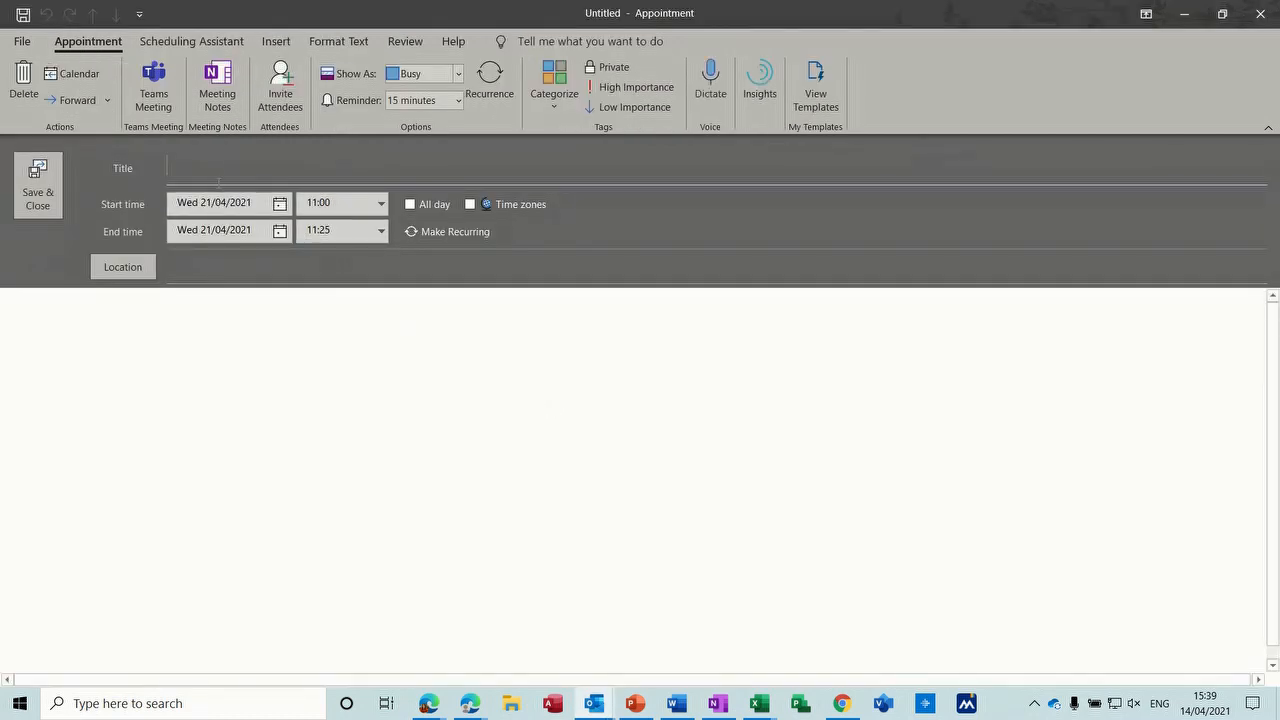
{"action": "type", "text": "steve"}
{"action": "left_click", "coordinate": [38, 186]}
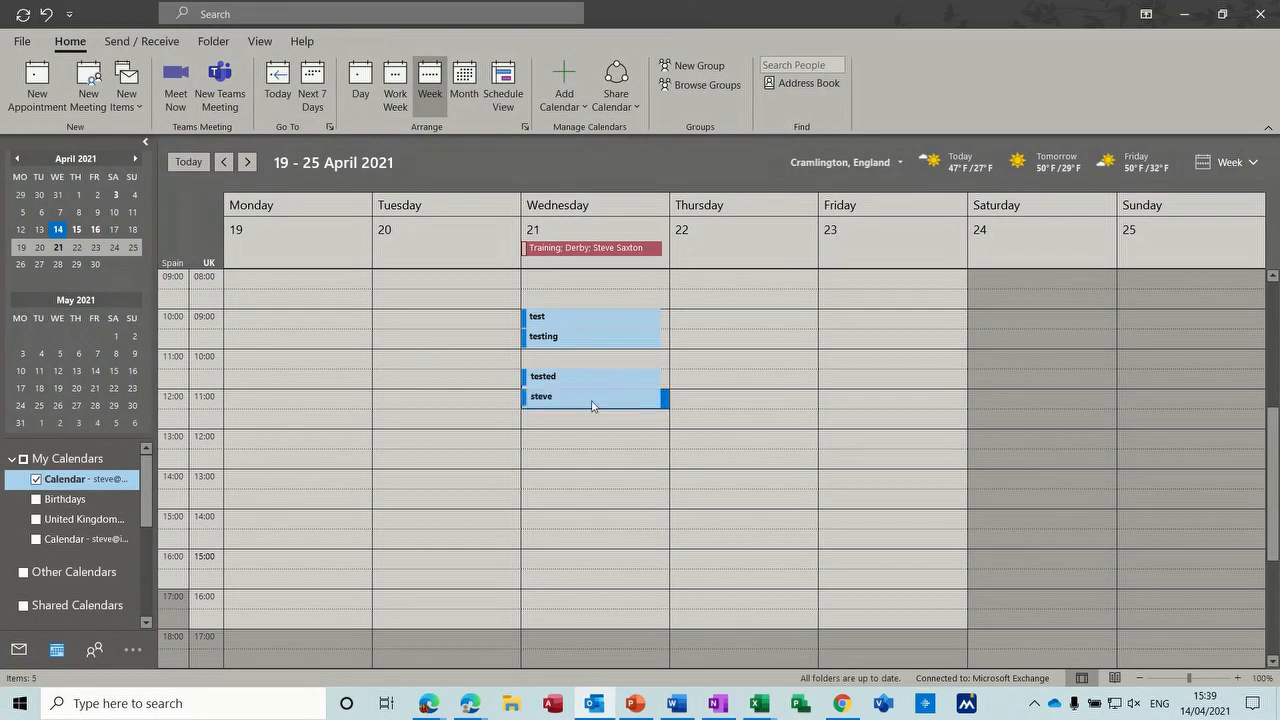
{"action": "left_click", "coordinate": [563, 440]}
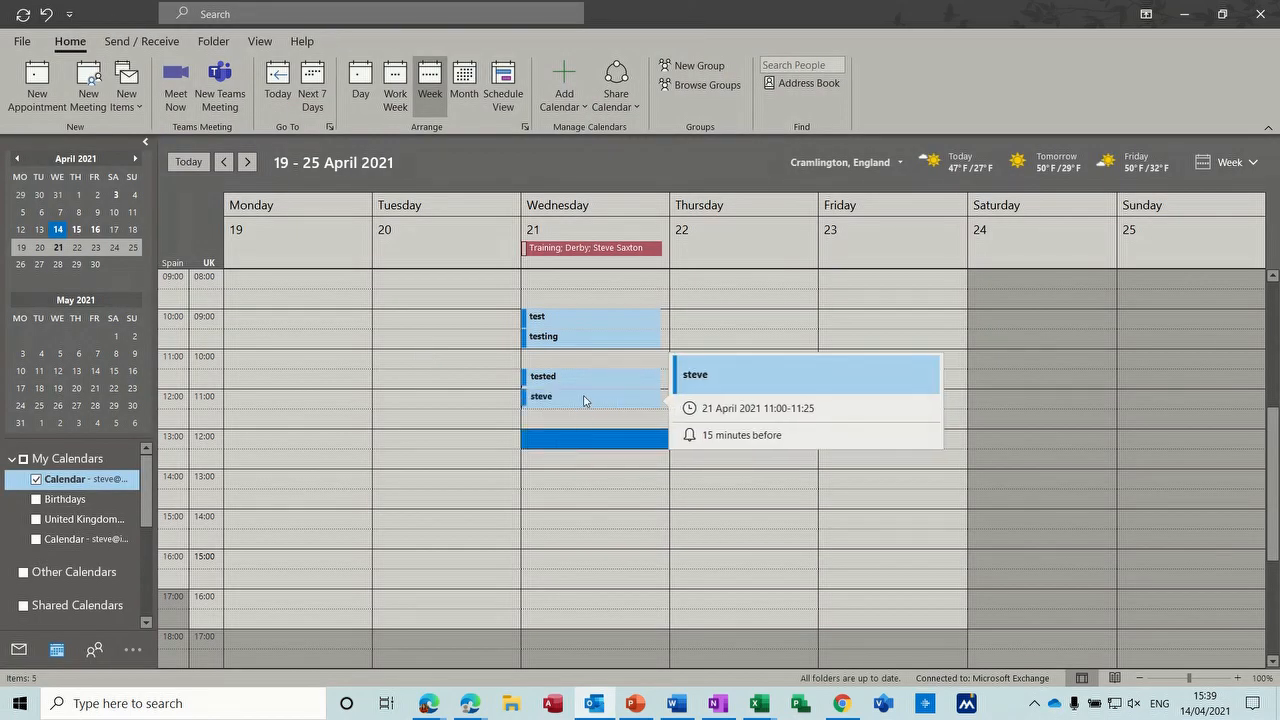
{"action": "left_click", "coordinate": [360, 88]}
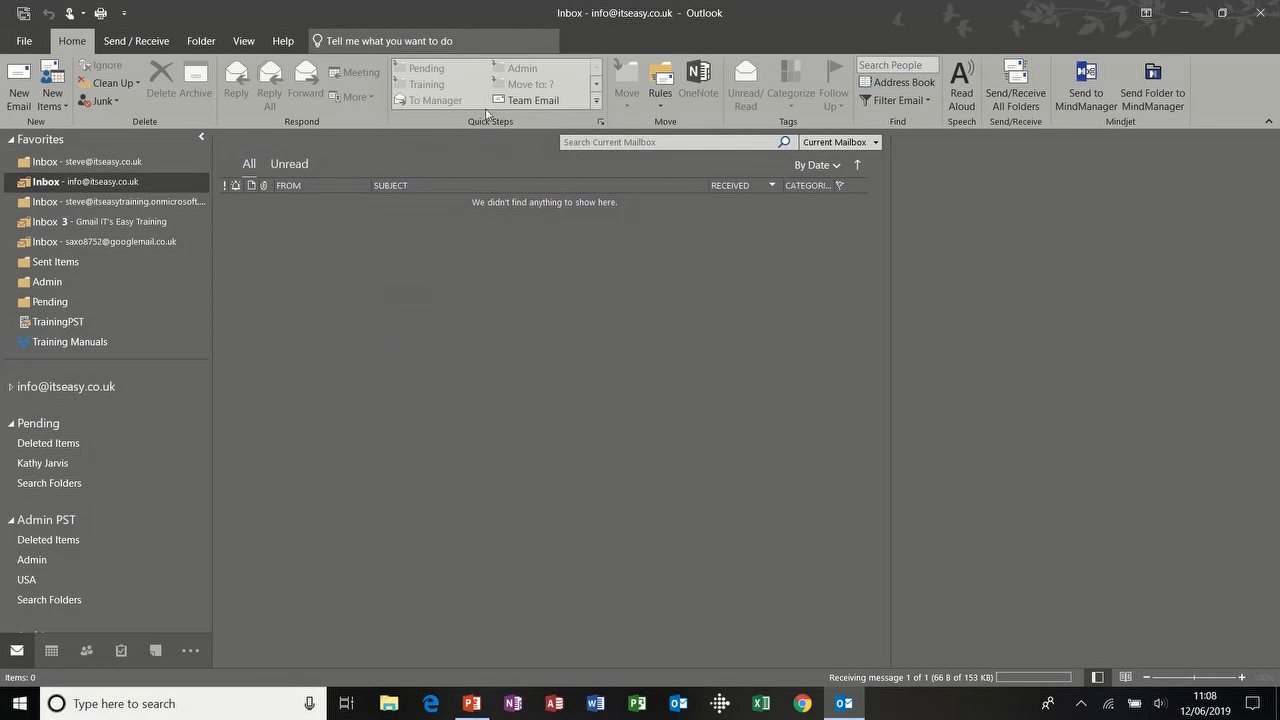
Step: Create a Scheduling Quick Step that moves mail to the Scheduling folder and marks it as read, and run it on the Office Furniture Online email
{"action": "left_click", "coordinate": [596, 102]}
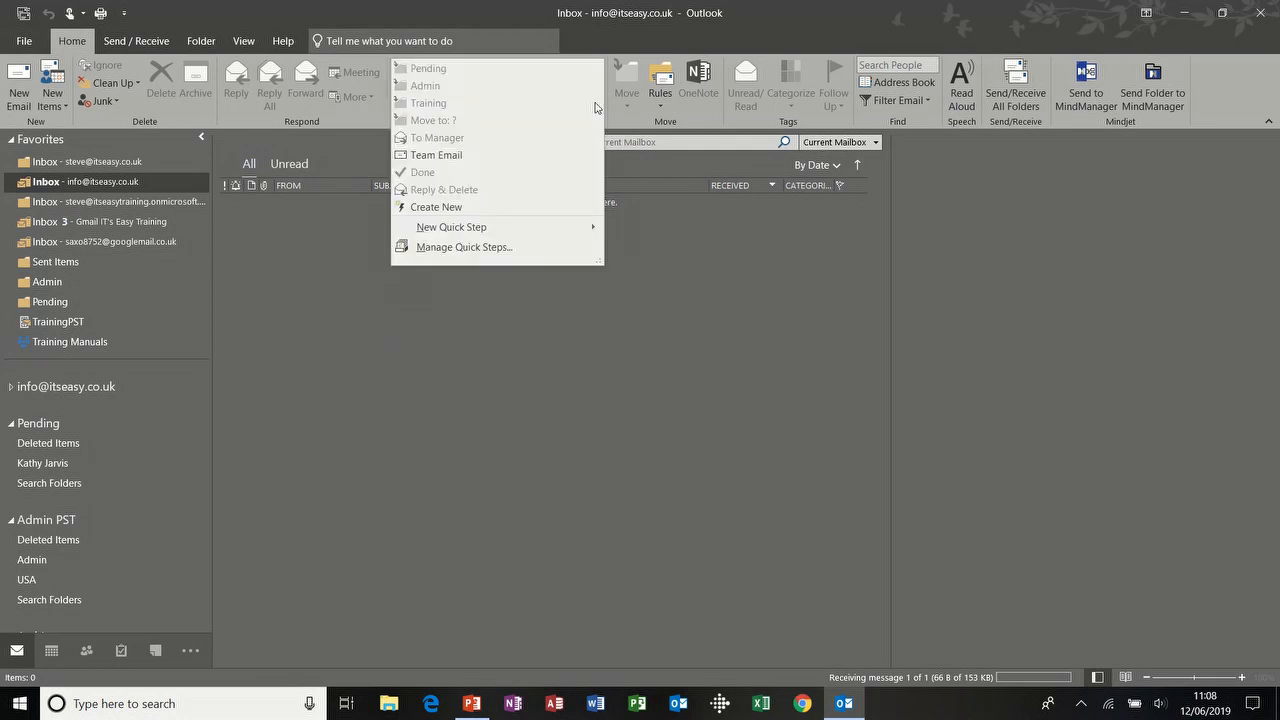
{"action": "mouse_move", "coordinate": [471, 230]}
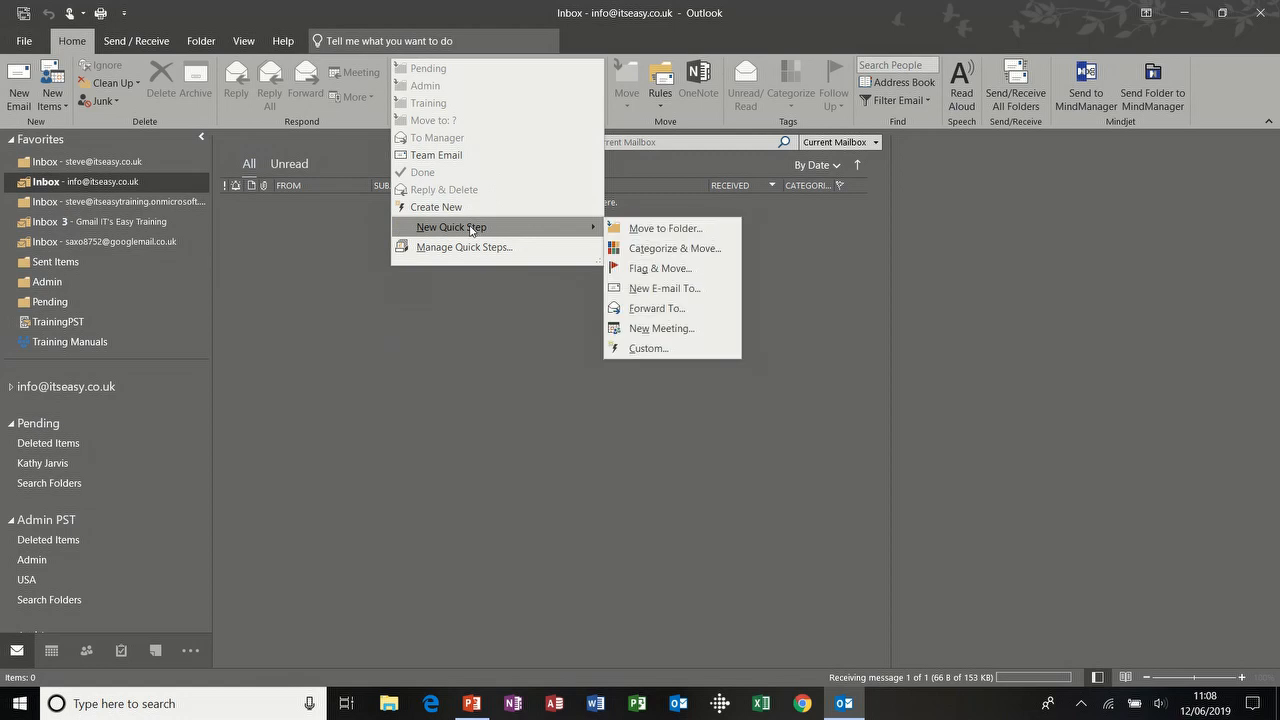
{"action": "left_click", "coordinate": [665, 229]}
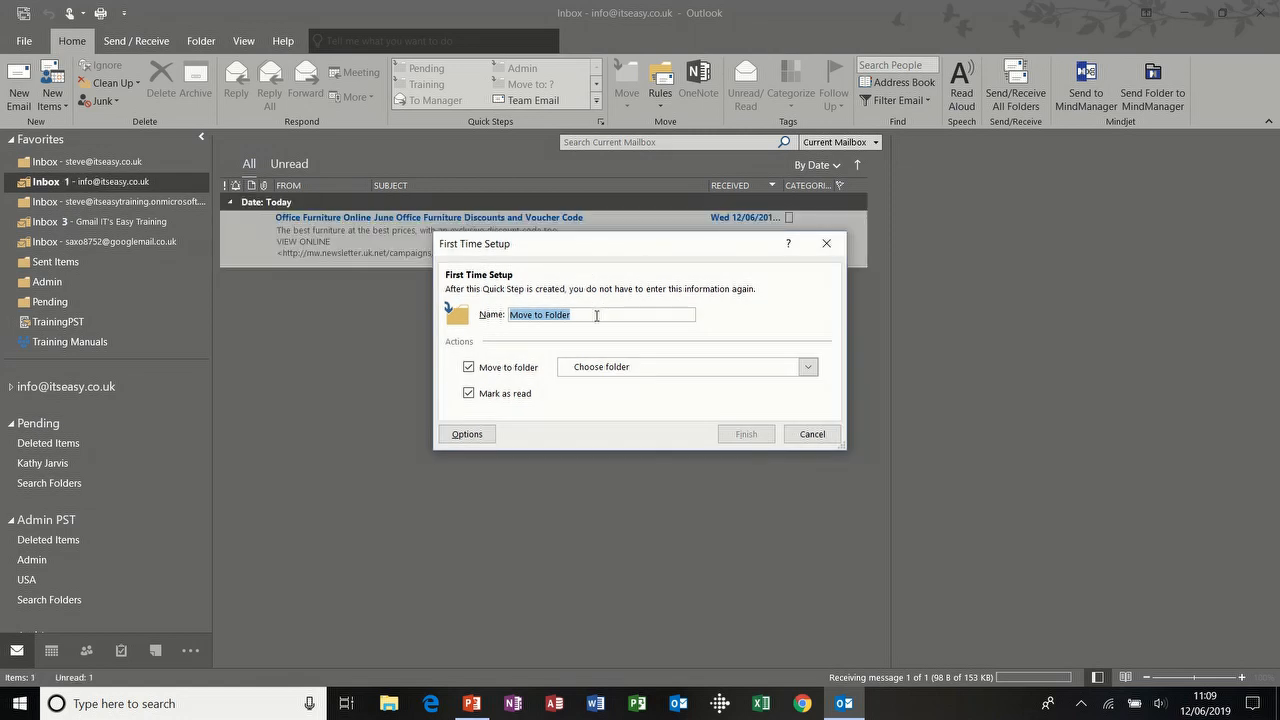
{"action": "type", "text": "Scheduling"}
{"action": "left_click", "coordinate": [806, 367]}
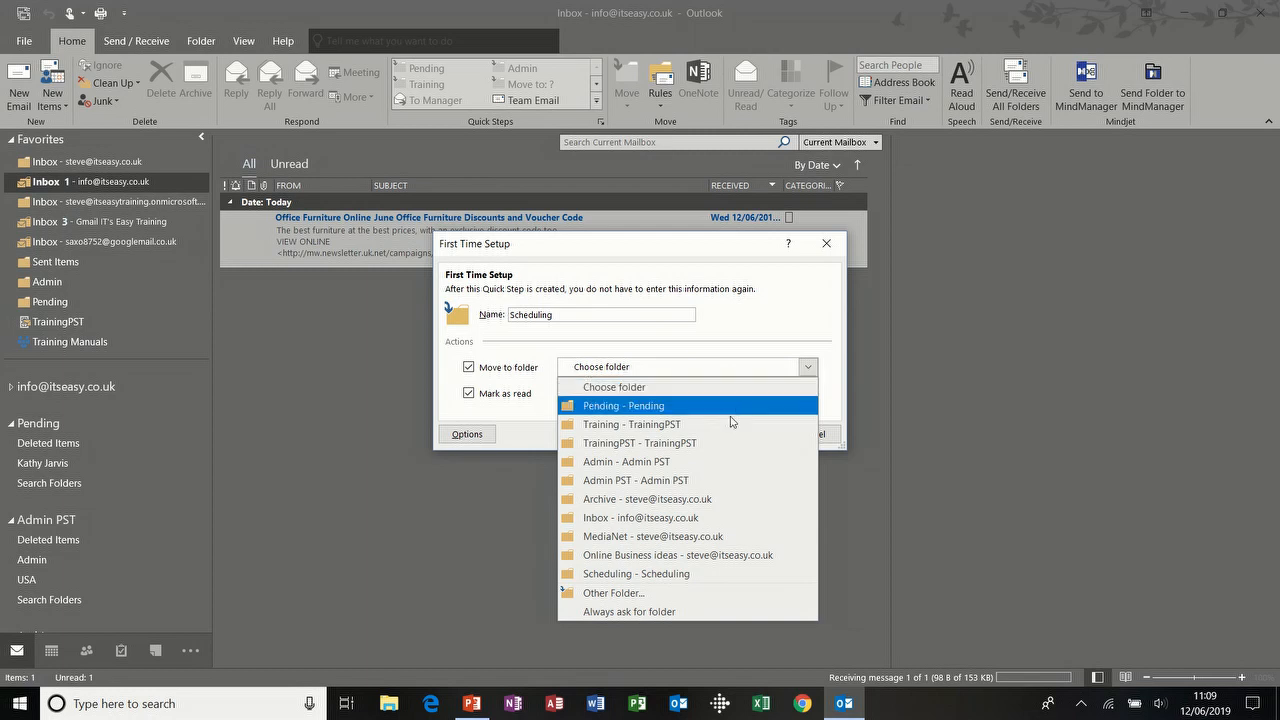
{"action": "left_click", "coordinate": [640, 575]}
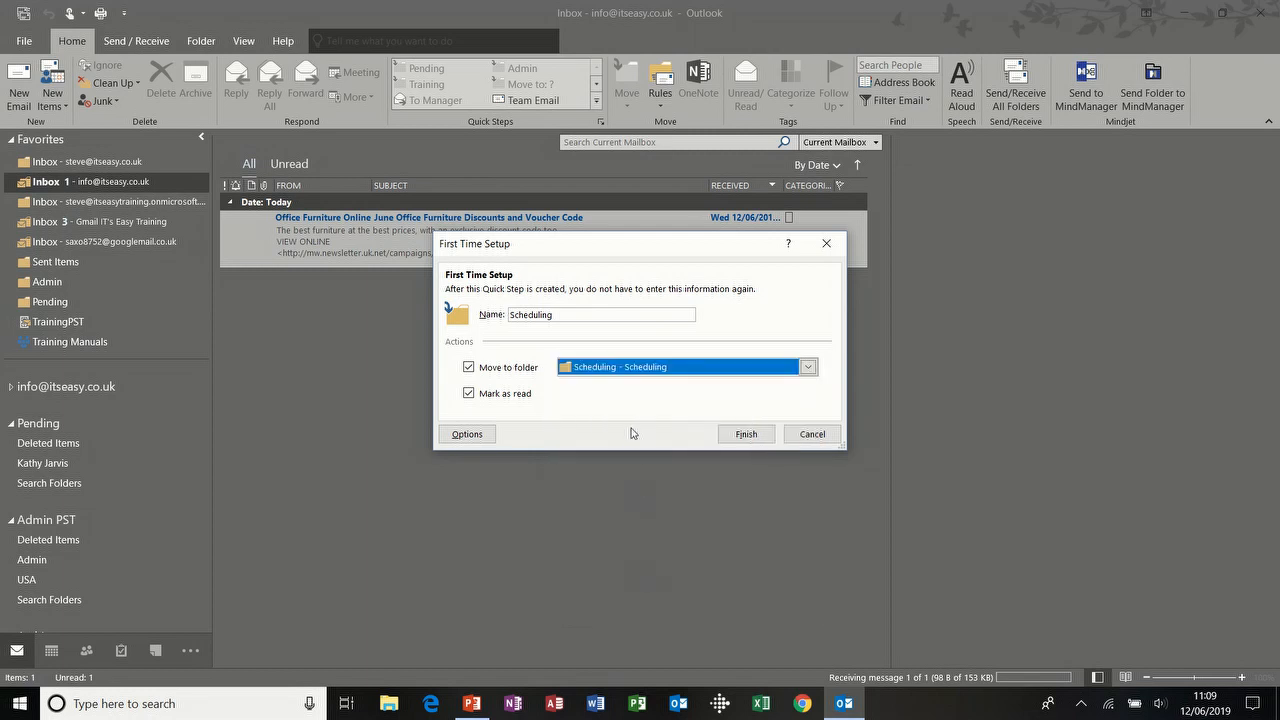
{"action": "left_click", "coordinate": [745, 434]}
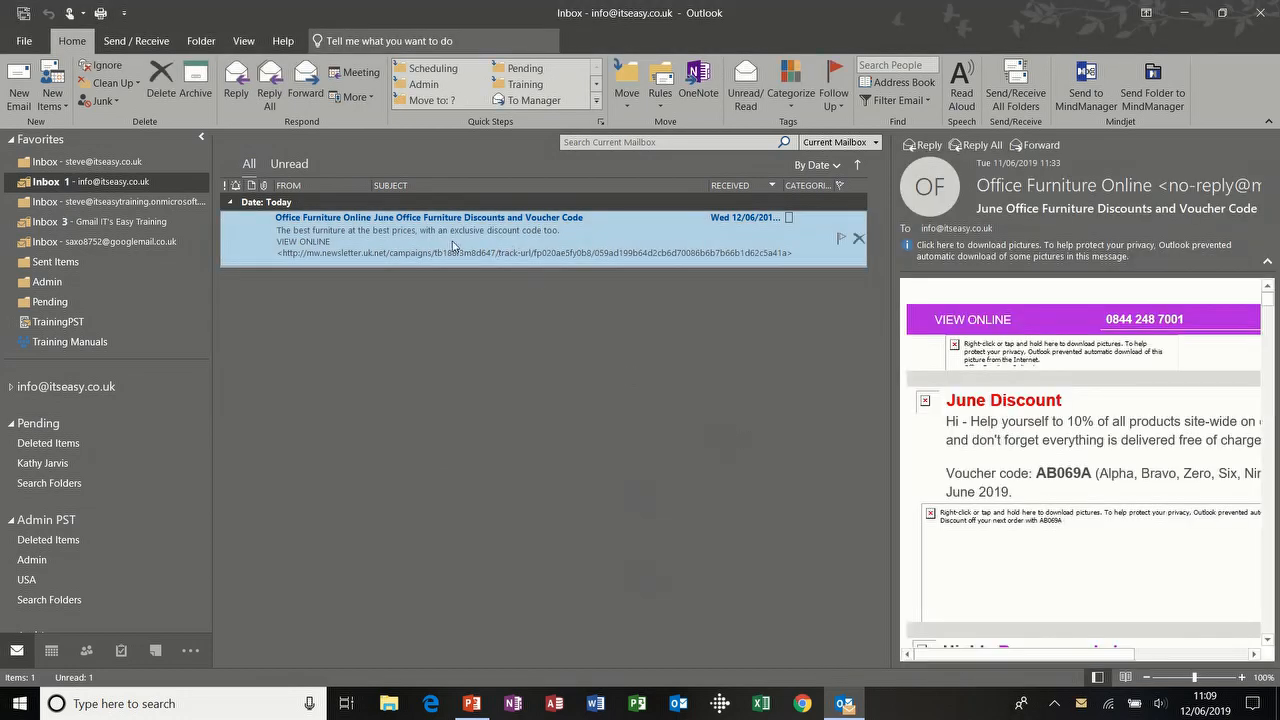
{"action": "left_click", "coordinate": [435, 69]}
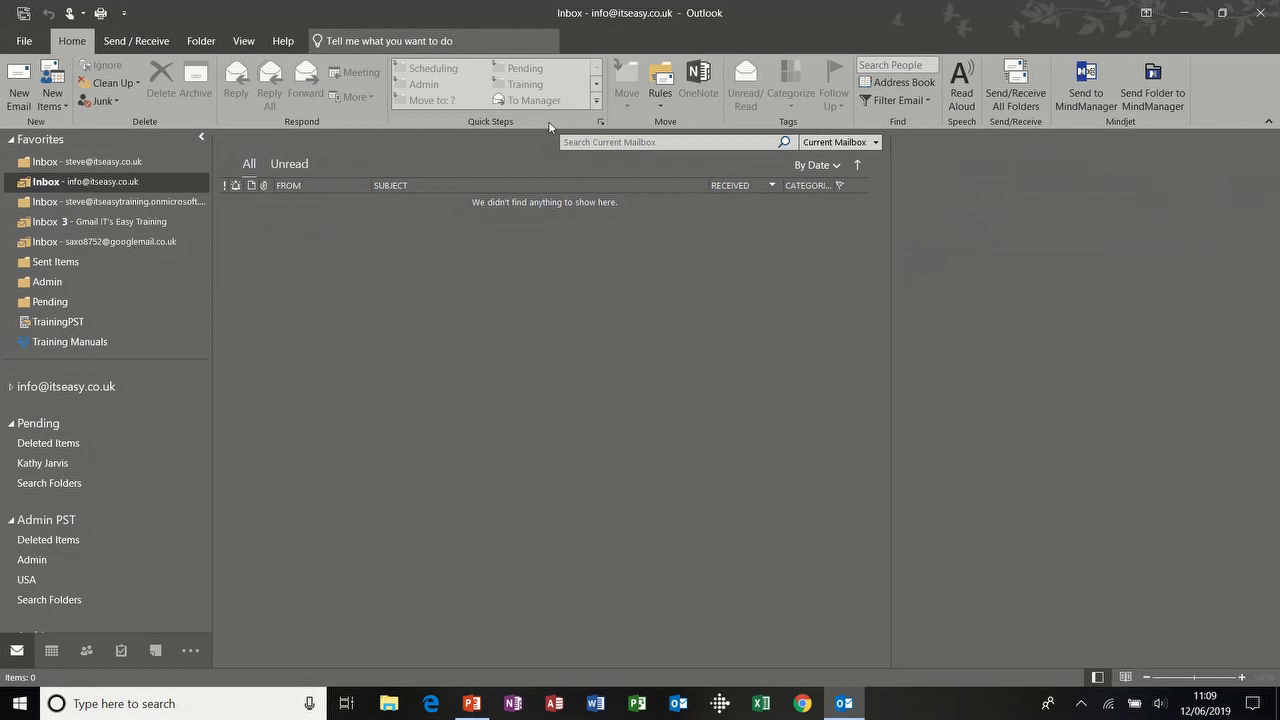
{"action": "left_click", "coordinate": [597, 103]}
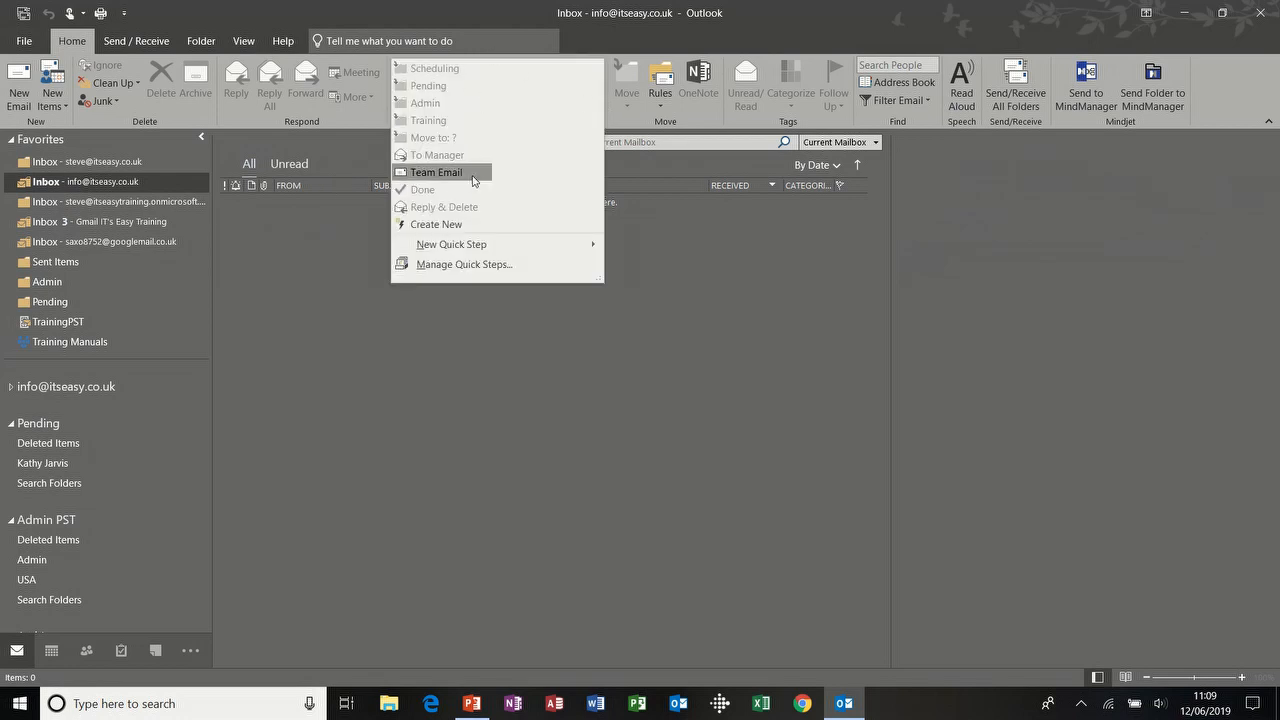
{"action": "left_click", "coordinate": [318, 255]}
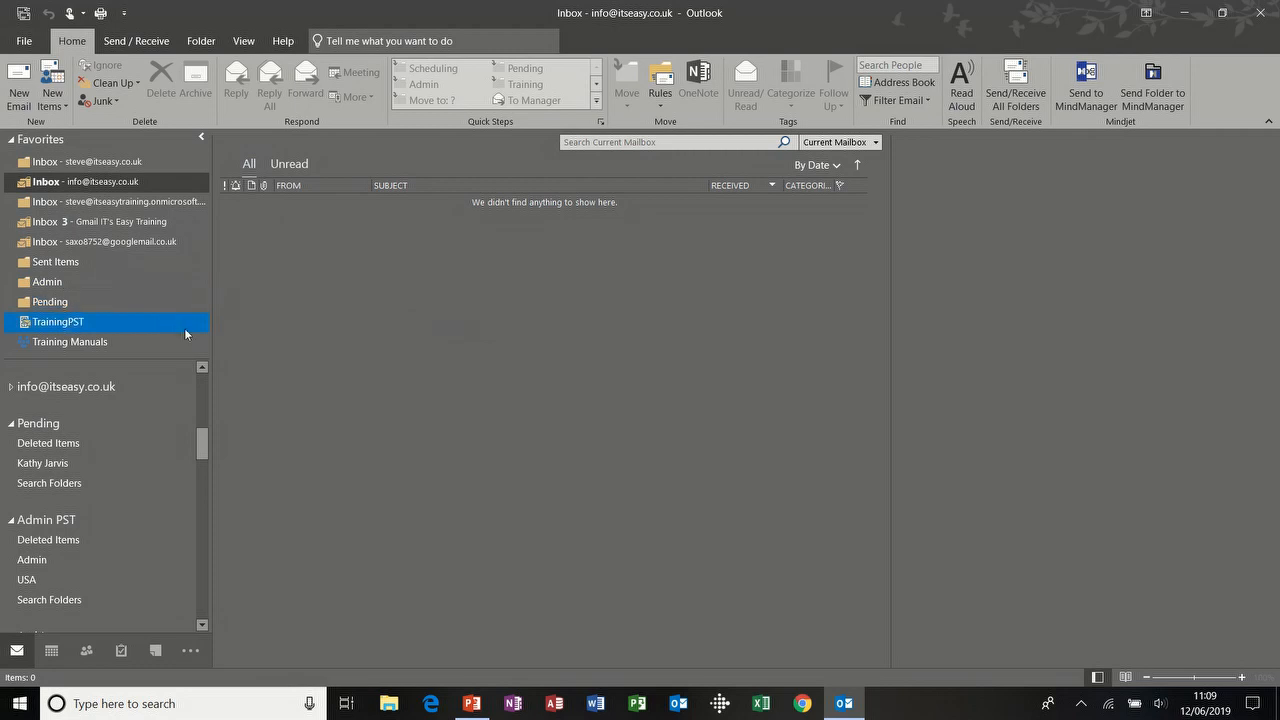
{"action": "left_click_drag", "start_coordinate": [202, 428], "coordinate": [202, 376]}
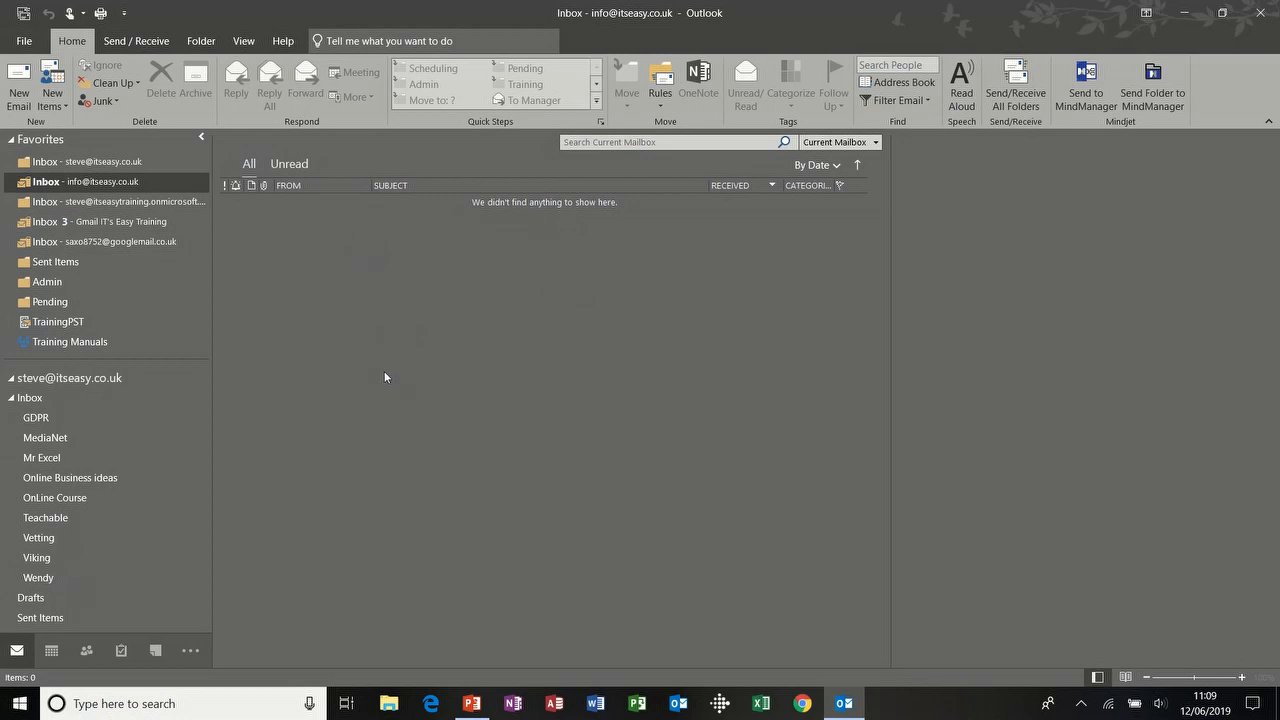
Step: Add a new Outlook data file named "test" in the Outlook Files folder through the account settings
{"action": "left_click", "coordinate": [25, 43]}
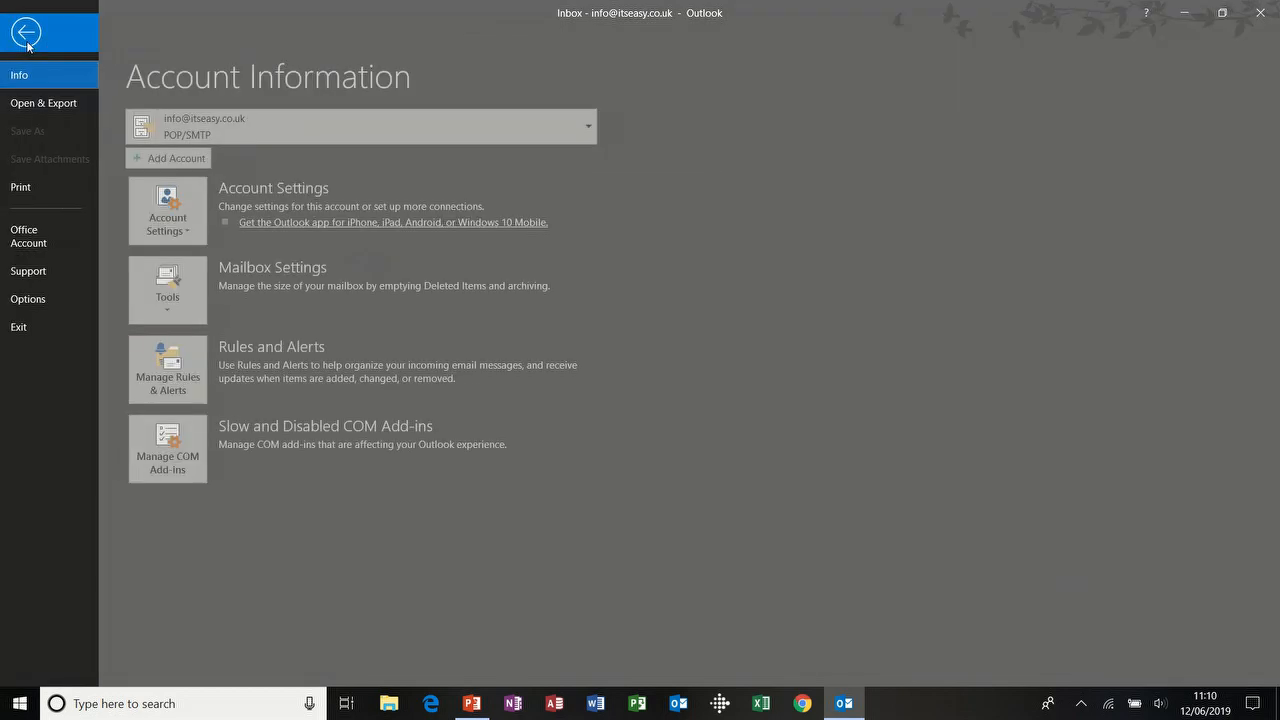
{"action": "left_click", "coordinate": [187, 232]}
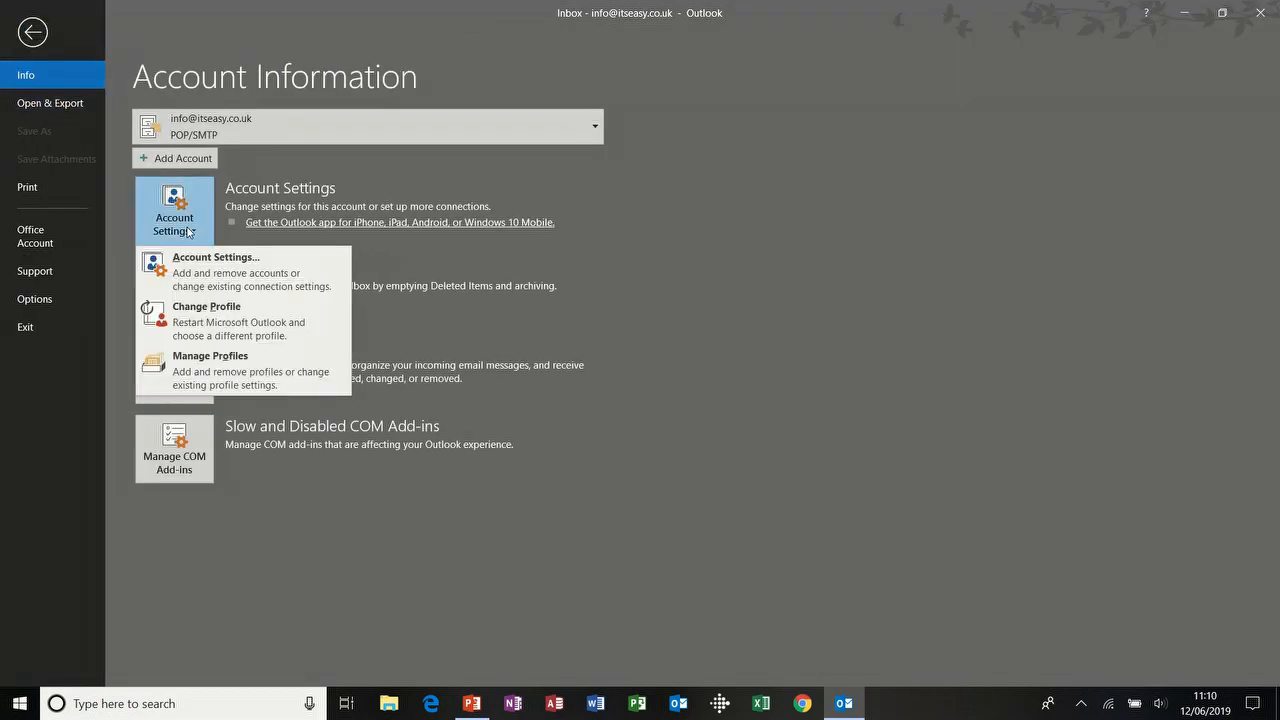
{"action": "left_click", "coordinate": [248, 268]}
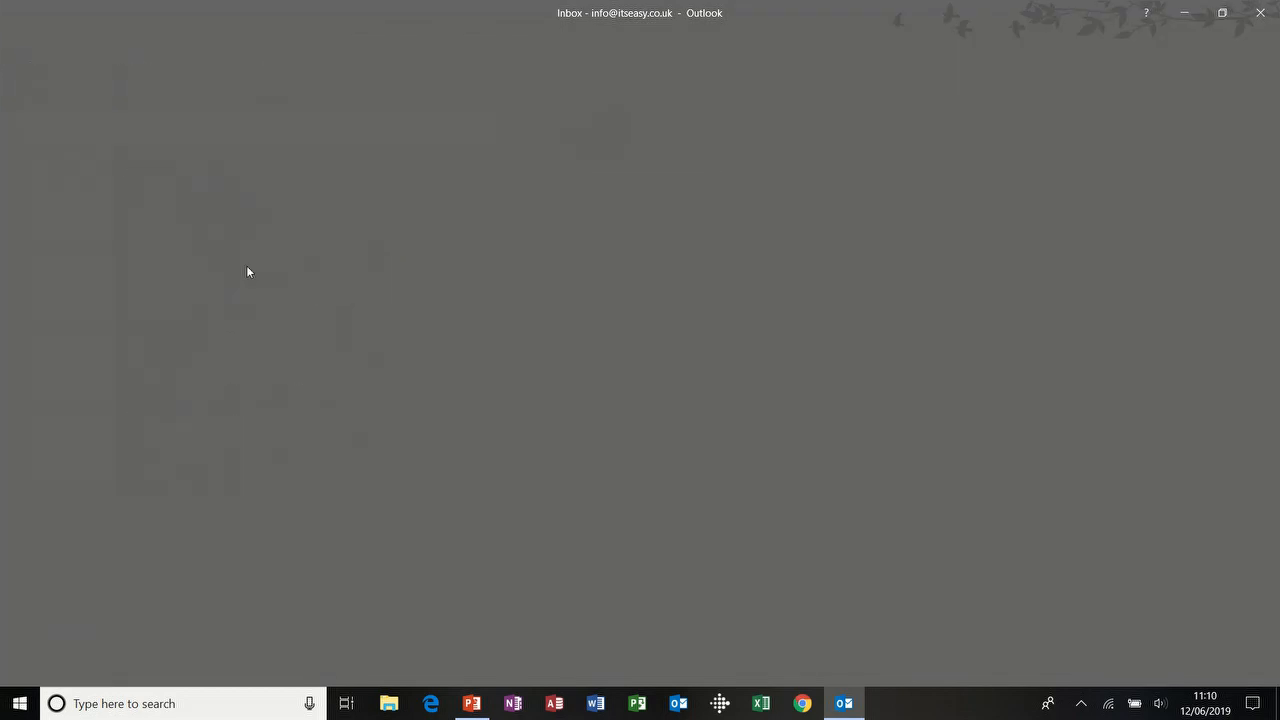
{"action": "left_click", "coordinate": [466, 228]}
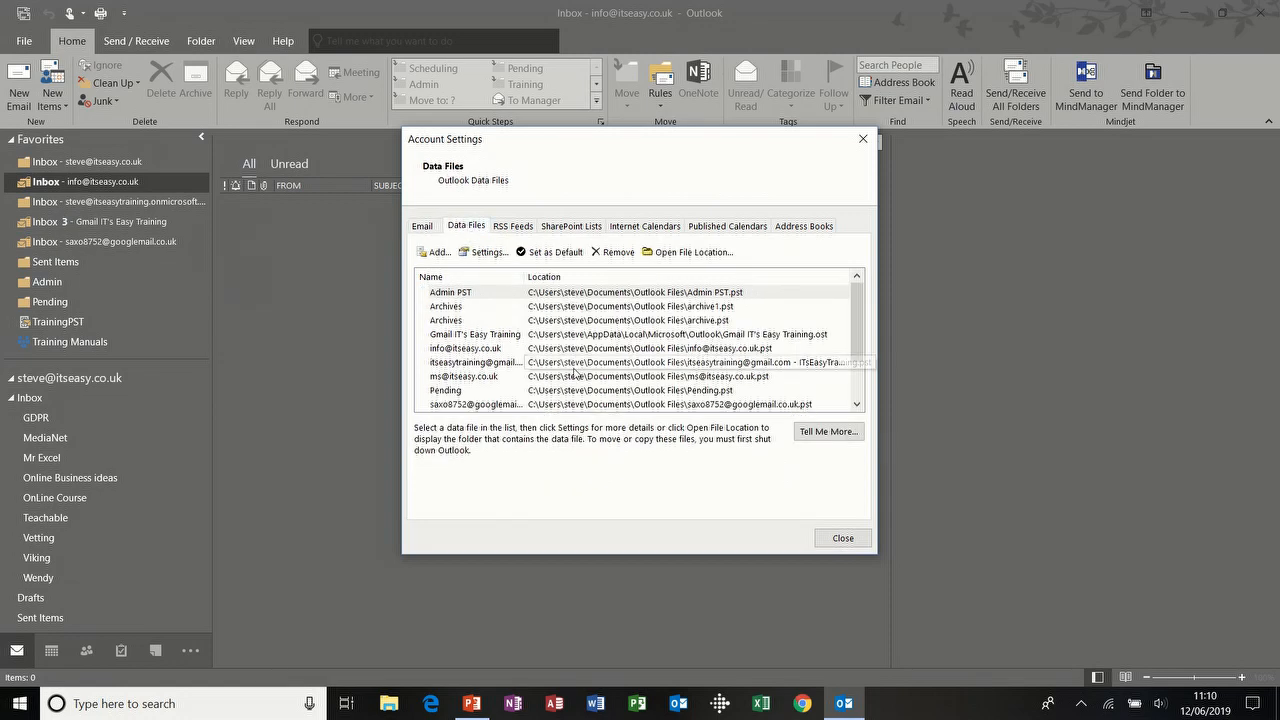
{"action": "left_click", "coordinate": [435, 254]}
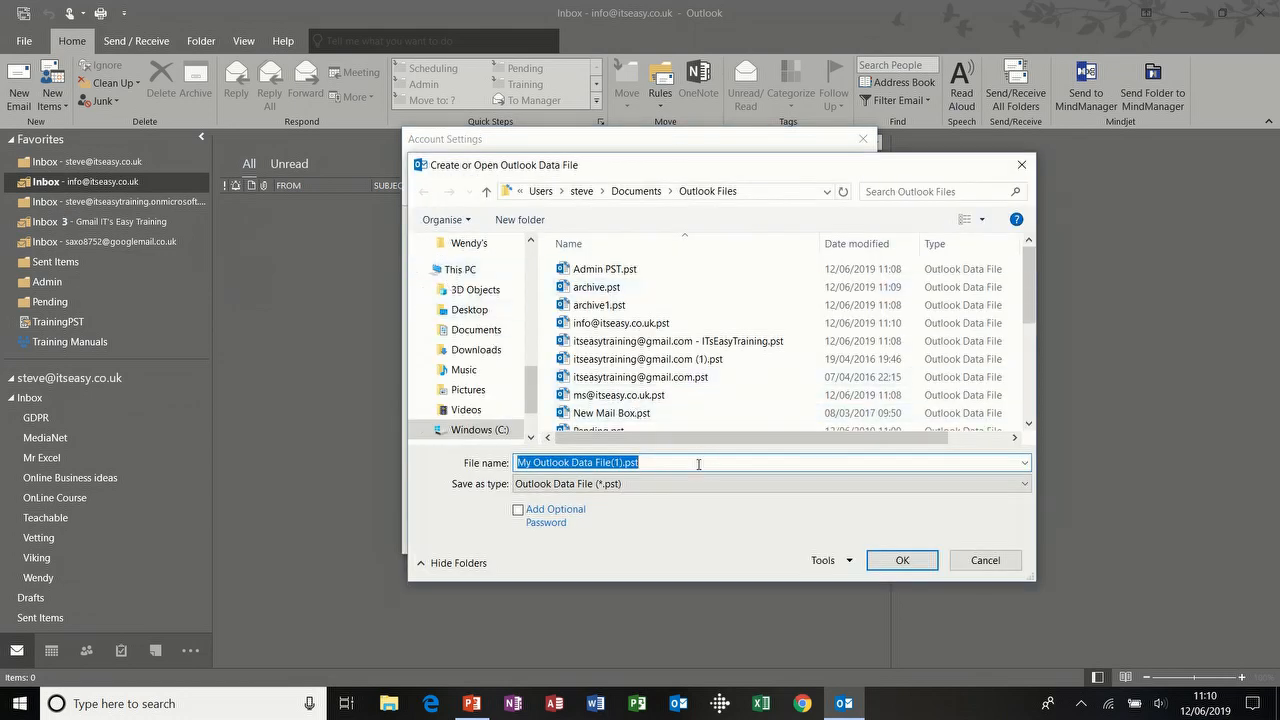
{"action": "type", "text": "test"}
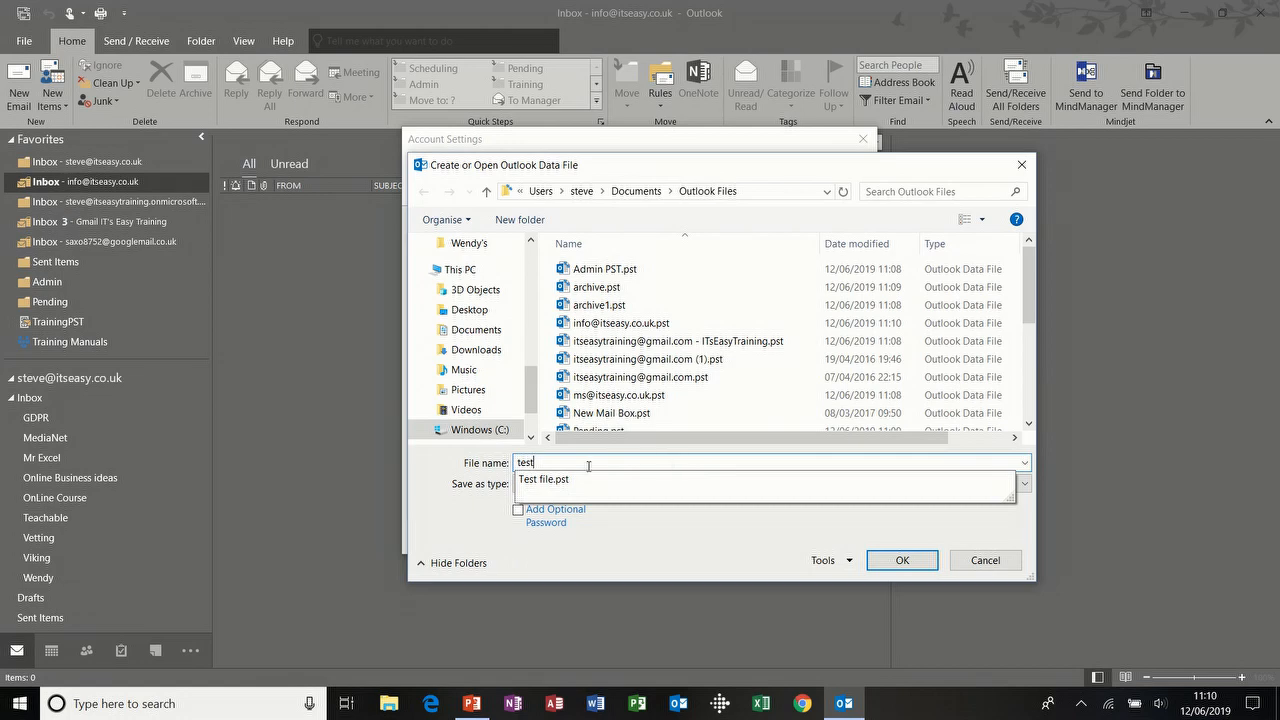
{"action": "left_click", "coordinate": [889, 560]}
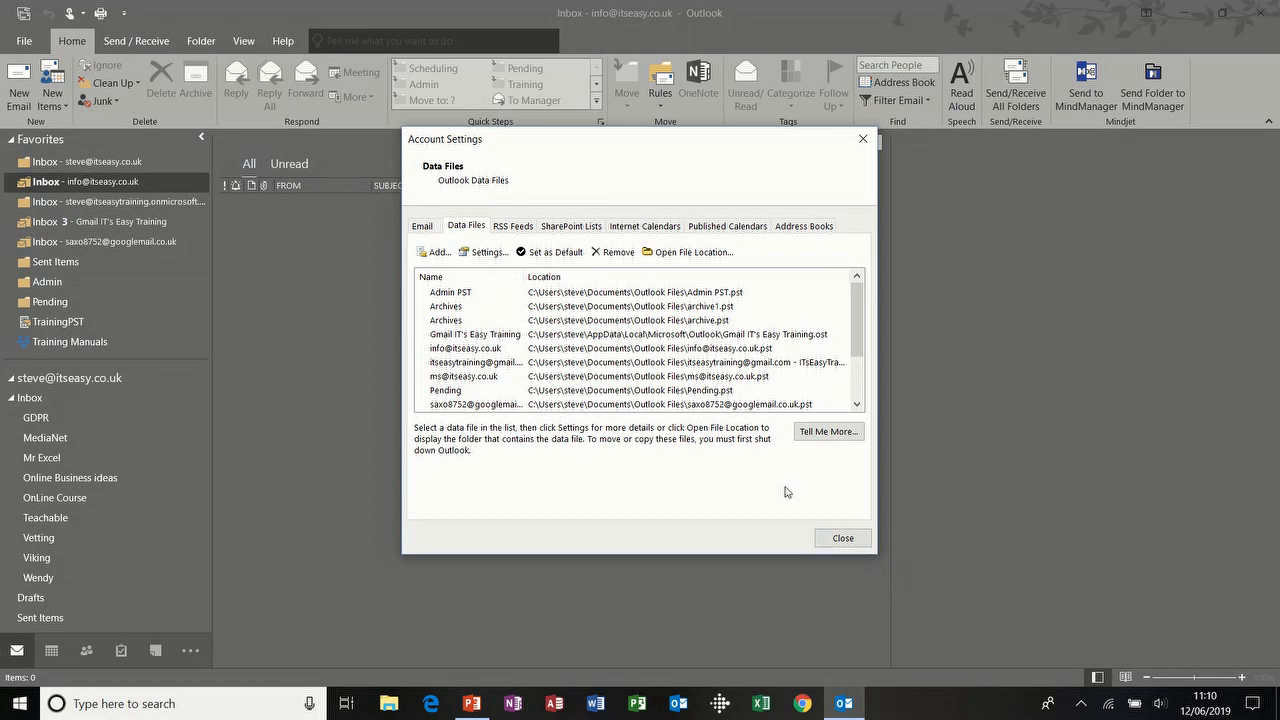
{"action": "scroll", "coordinate": [855, 325], "scroll_direction": "down", "scroll_amount": 2}
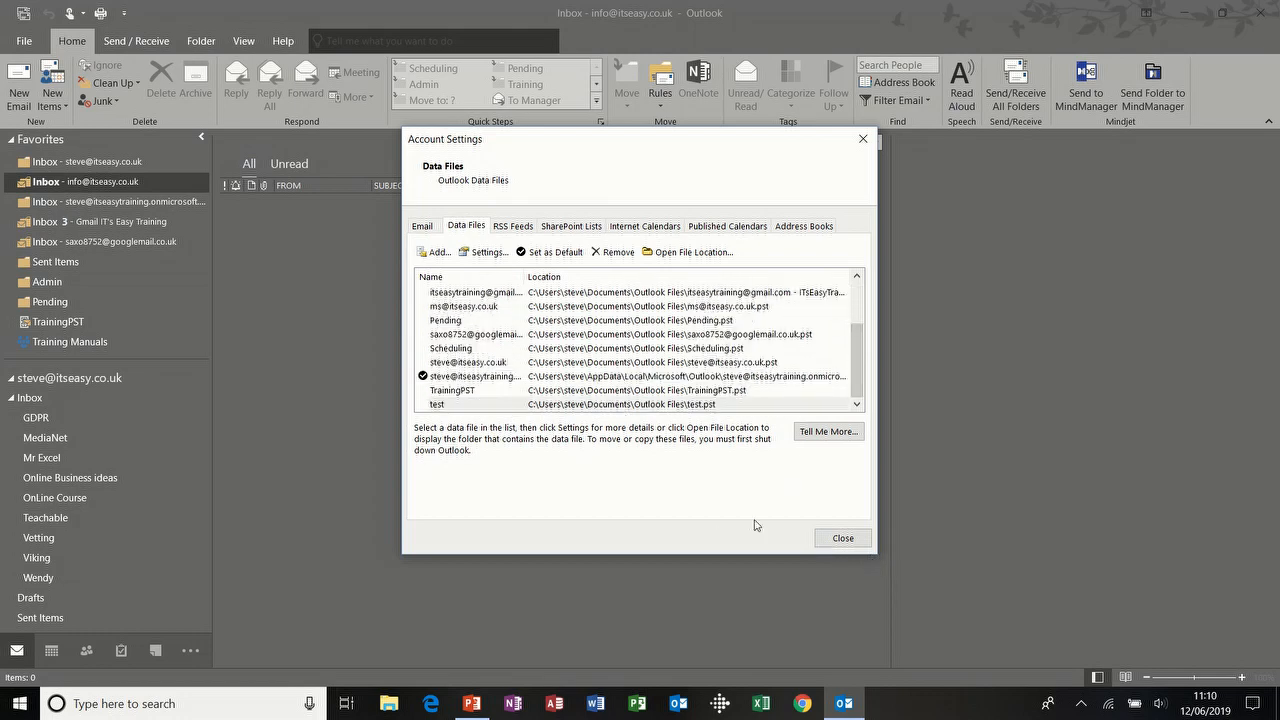
{"action": "left_click", "coordinate": [843, 538]}
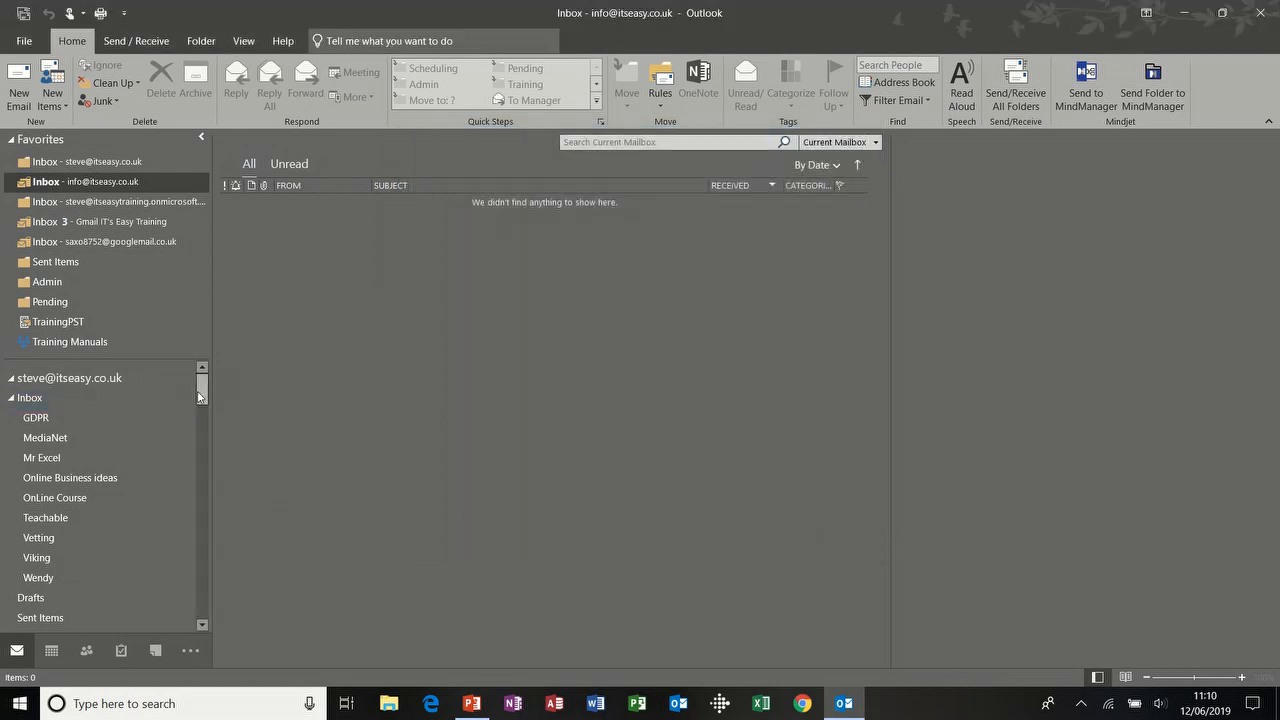
Step: Expand the test data file in the folder list and create a folder named "test 1" in it
{"action": "left_click_drag", "start_coordinate": [199, 395], "coordinate": [200, 606]}
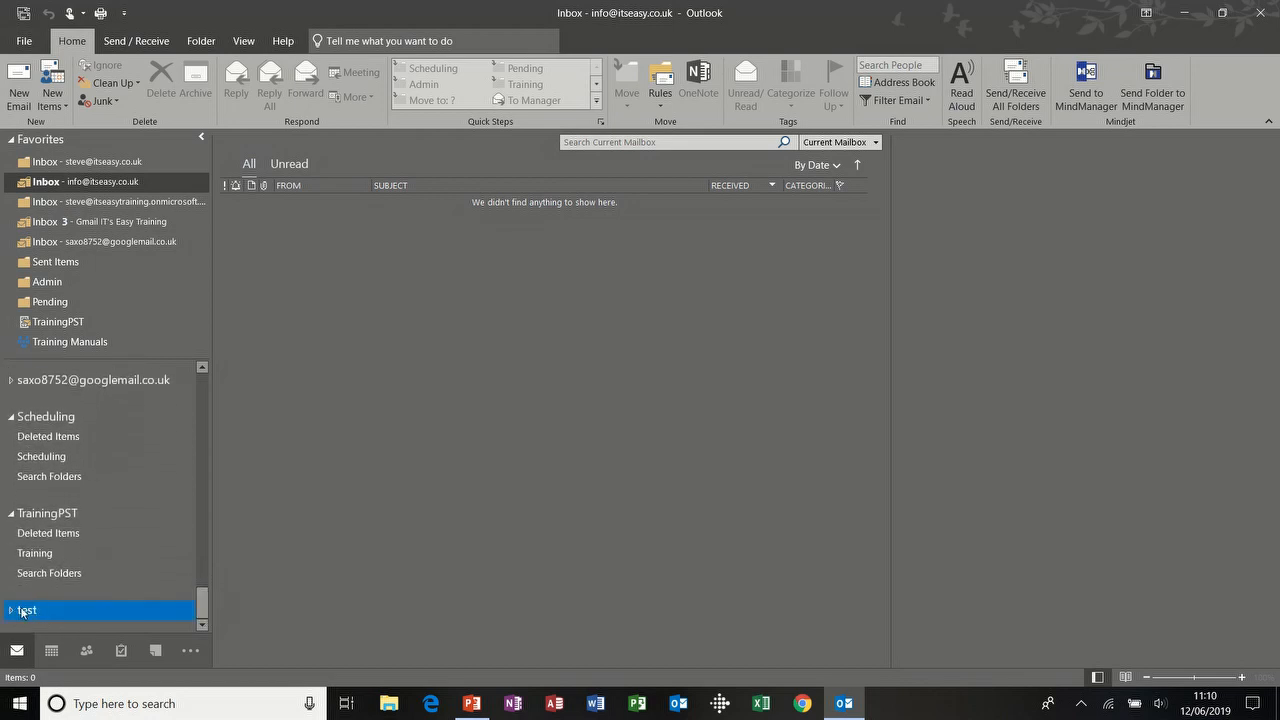
{"action": "left_click", "coordinate": [12, 611]}
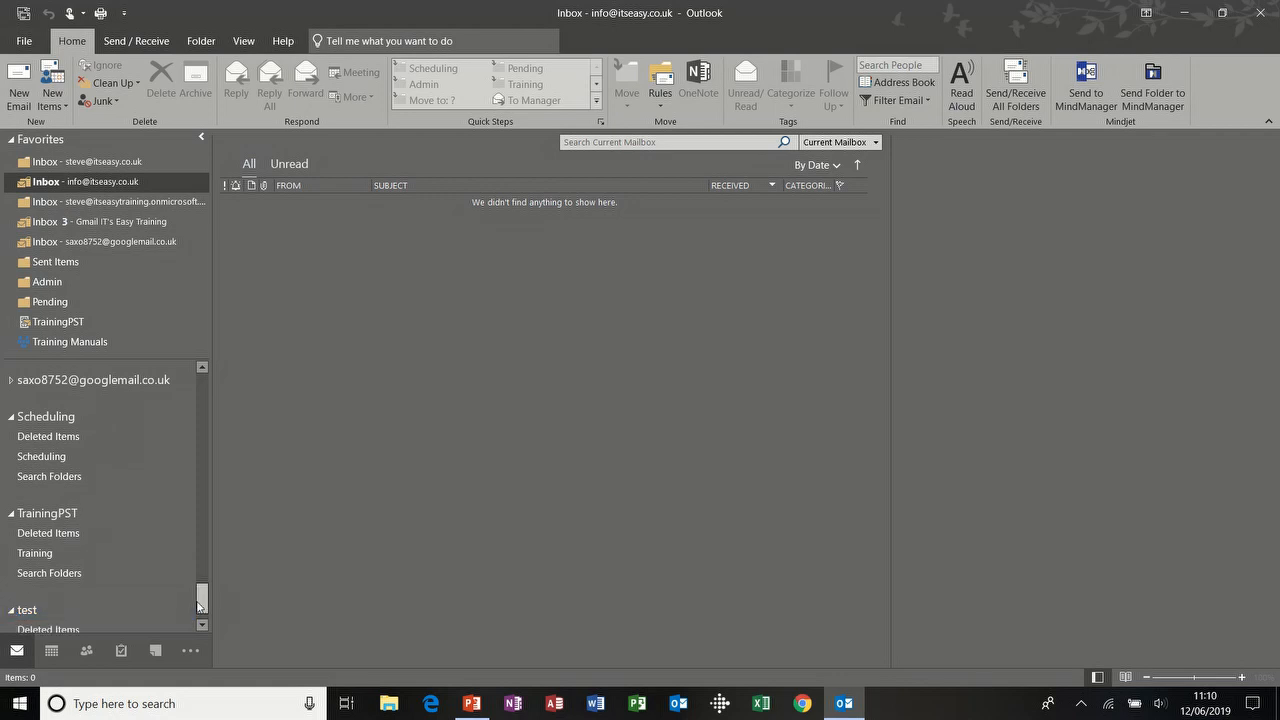
{"action": "left_click_drag", "start_coordinate": [197, 606], "coordinate": [199, 614]}
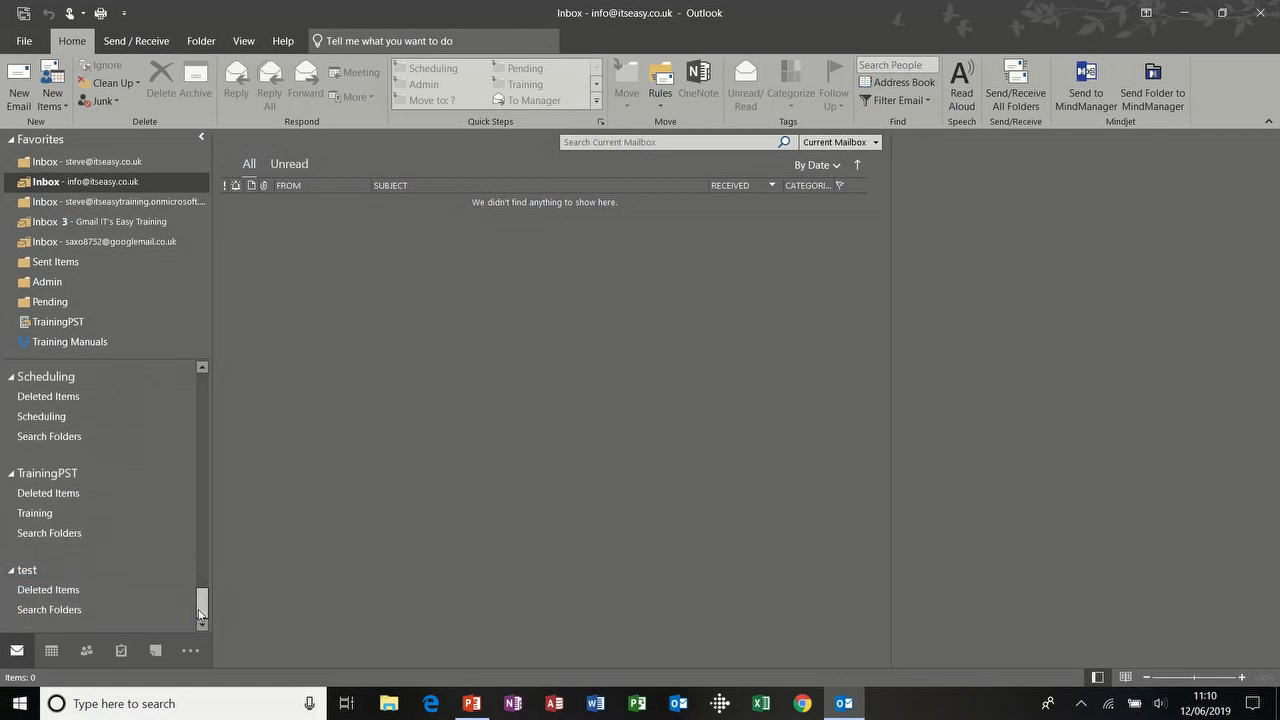
{"action": "right_click", "coordinate": [34, 576]}
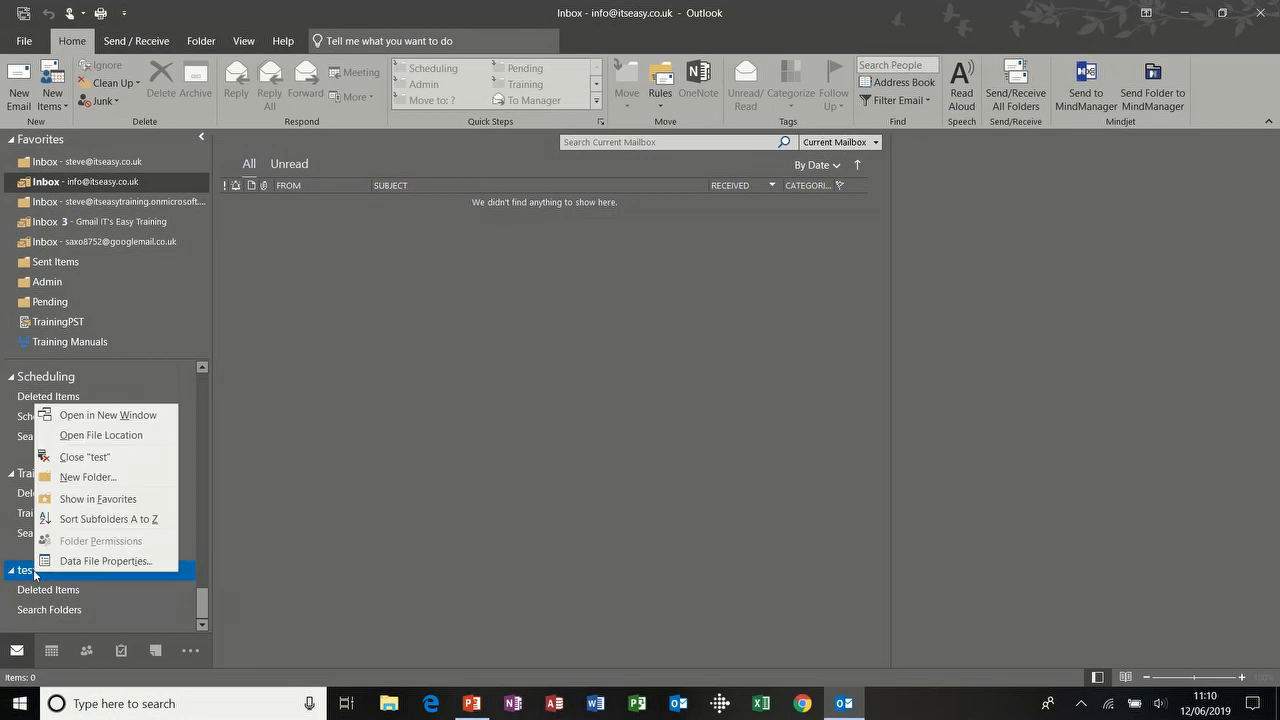
{"action": "left_click", "coordinate": [100, 479]}
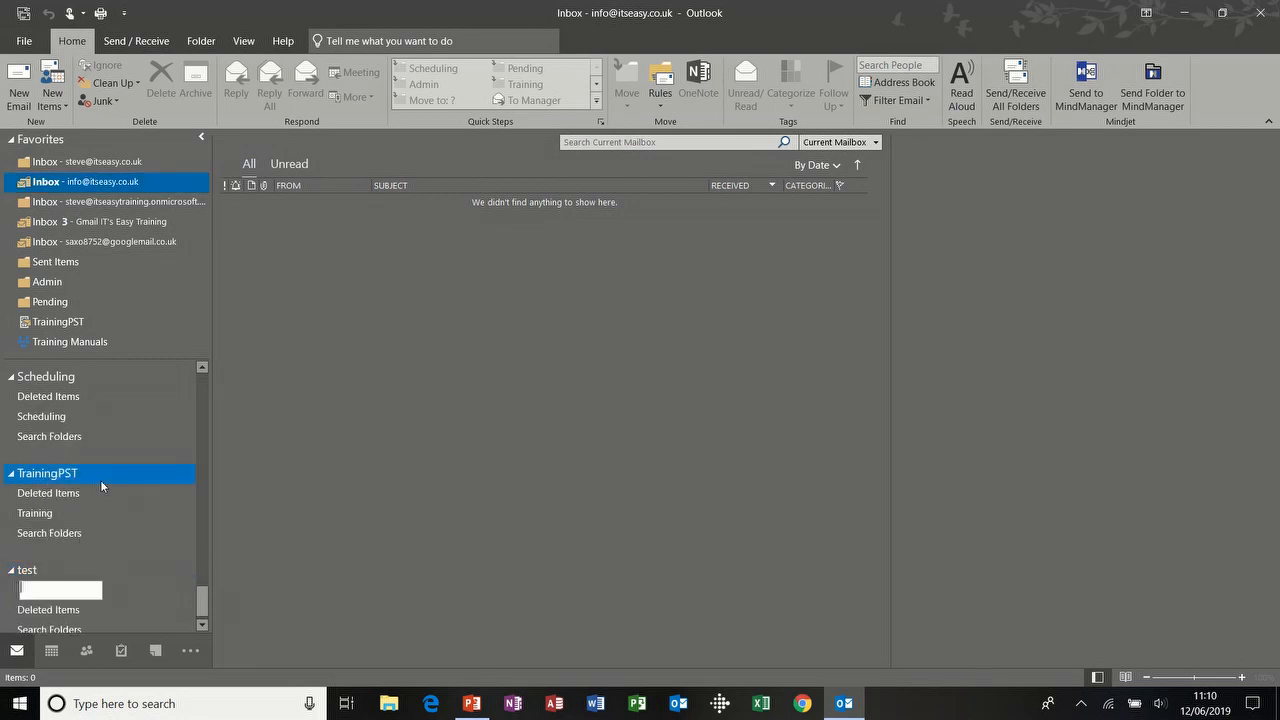
{"action": "type", "text": "test 1"}
Step: Create a second folder named "test2" in the test data file
{"action": "left_click", "coordinate": [33, 570]}
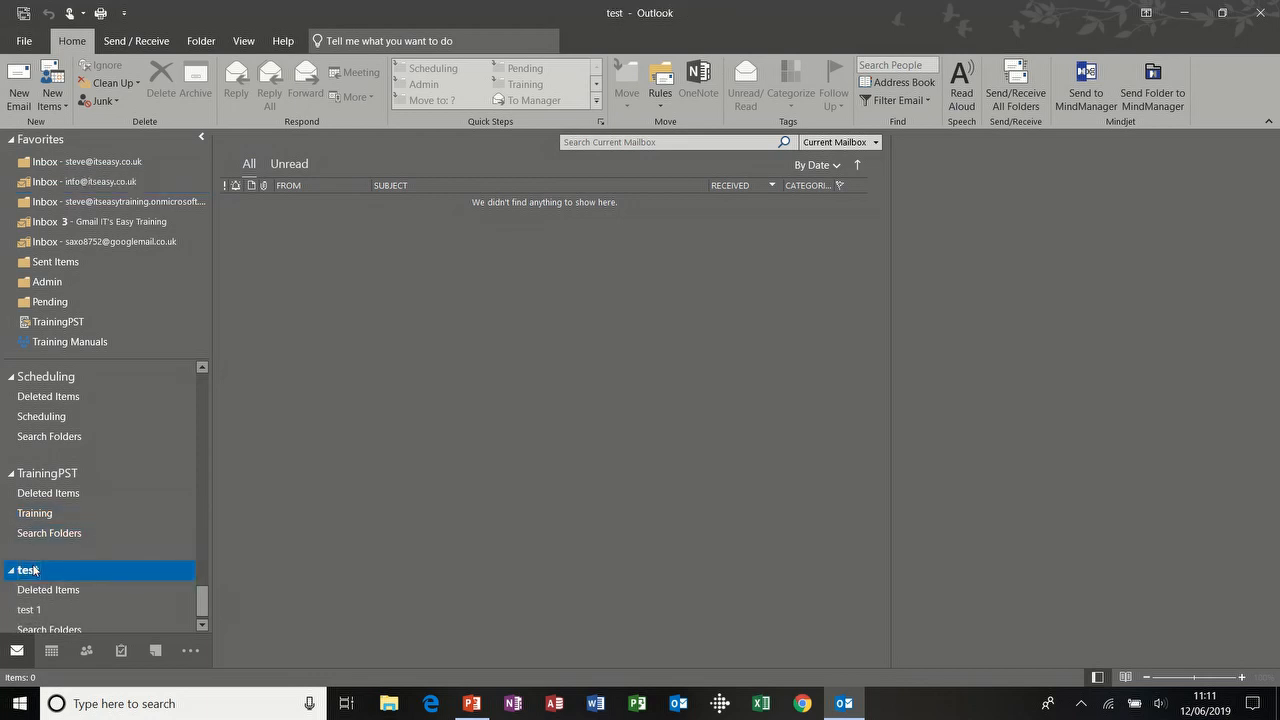
{"action": "right_click", "coordinate": [33, 570]}
{"action": "left_click", "coordinate": [87, 470]}
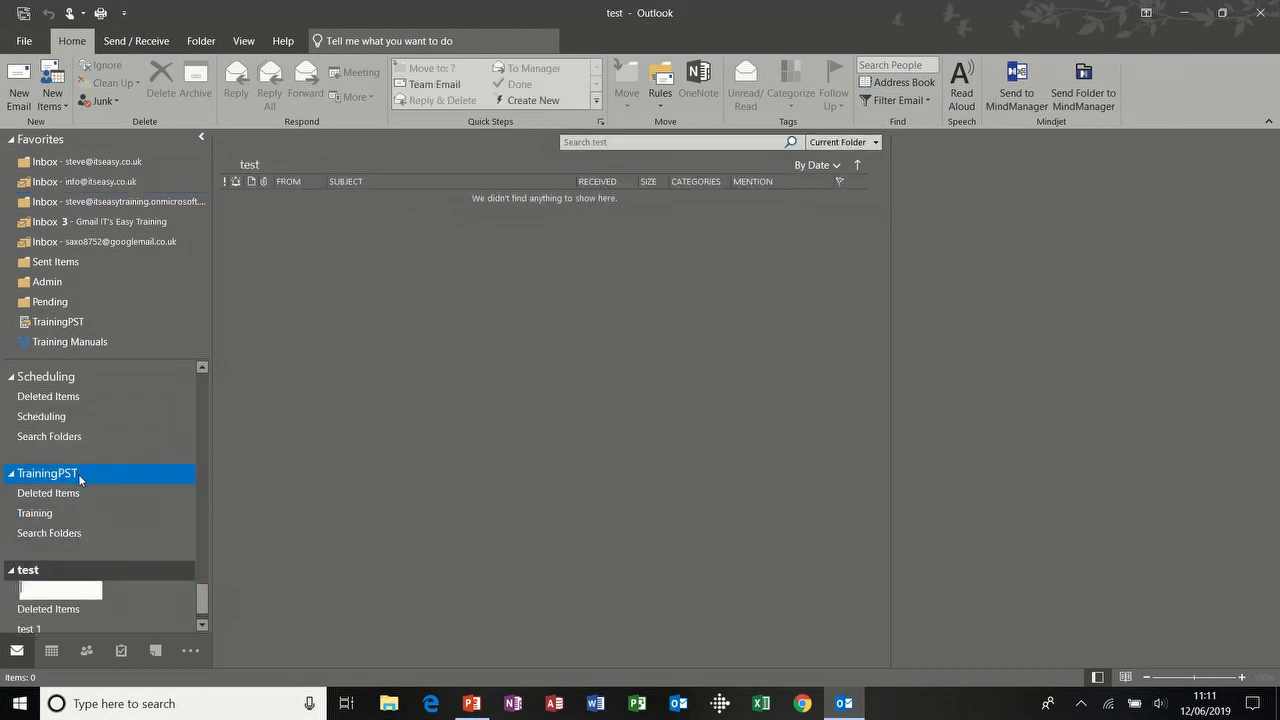
{"action": "type", "text": "test "}
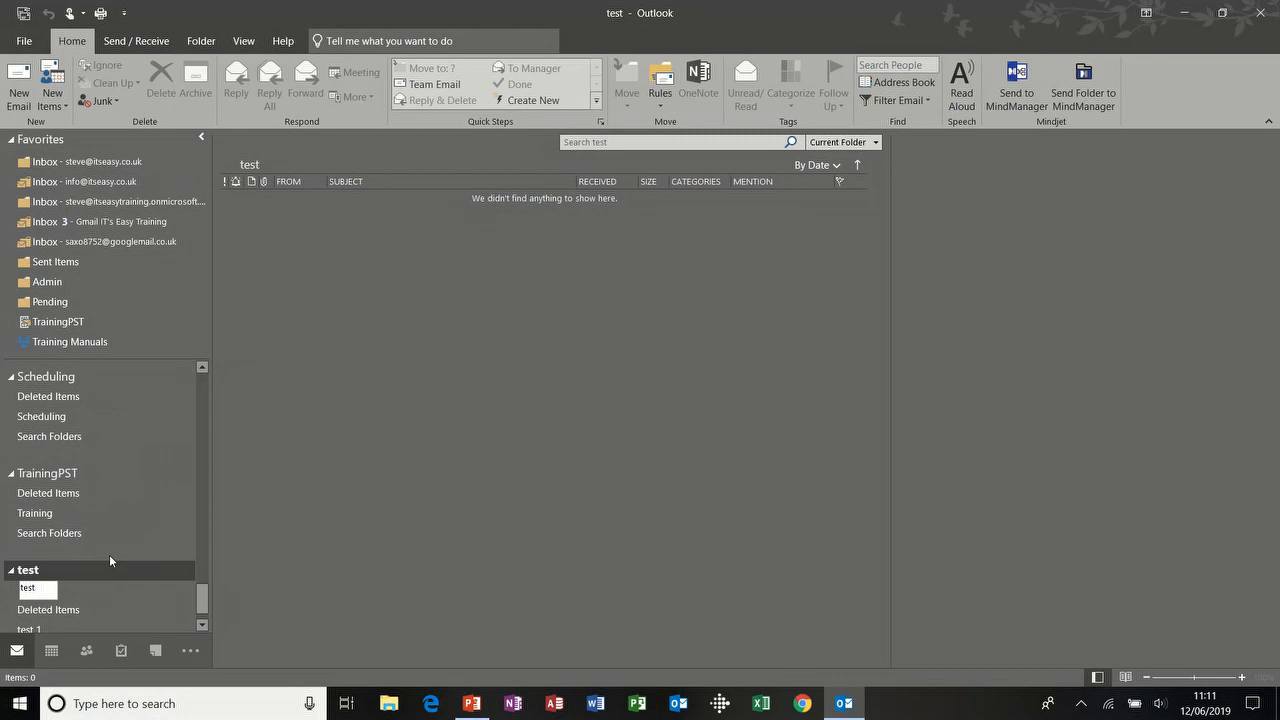
{"action": "type", "text": "2"}
{"action": "key", "text": "Return"}
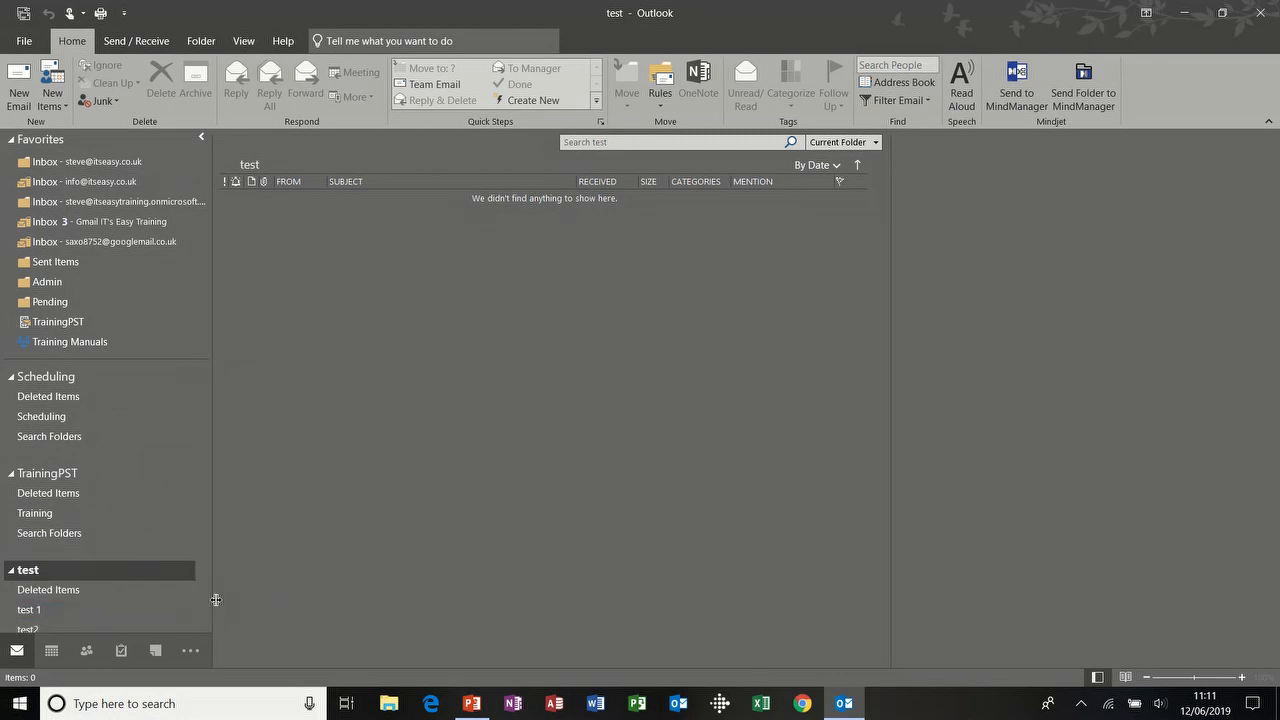
{"action": "scroll", "coordinate": [202, 618], "scroll_direction": "down", "scroll_amount": 1}
{"action": "scroll", "coordinate": [202, 618], "scroll_direction": "down", "scroll_amount": 1}
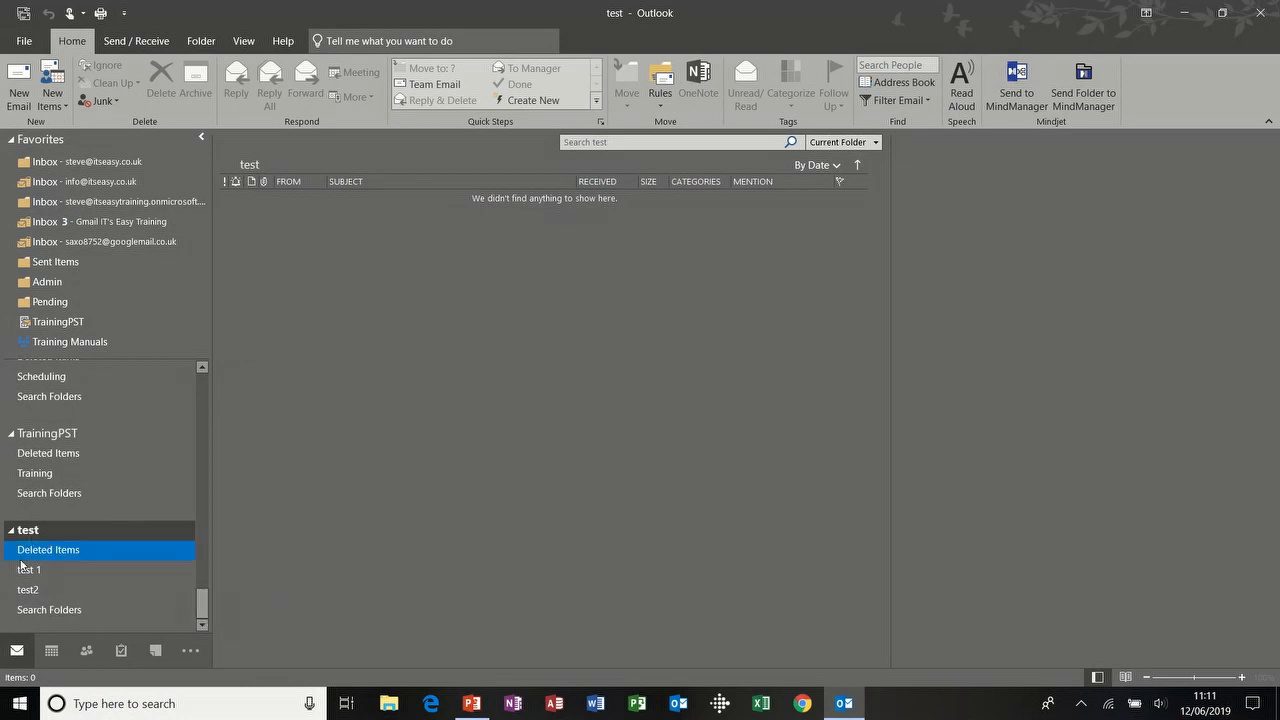